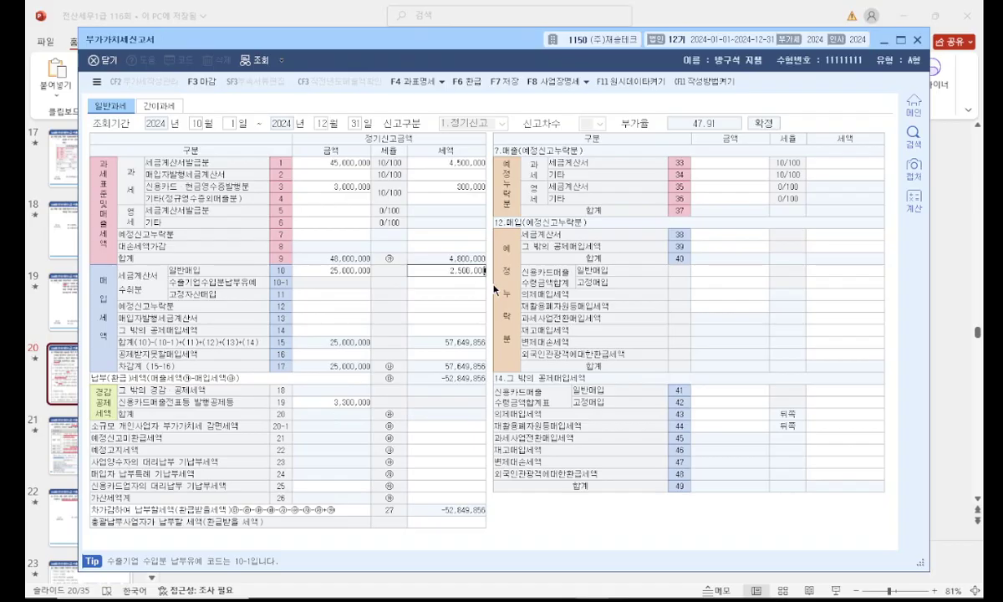
Force-close the regular October–December 2024 VAT return (강제마감) and exit the return form.
{"action": "key", "text": "F3"}
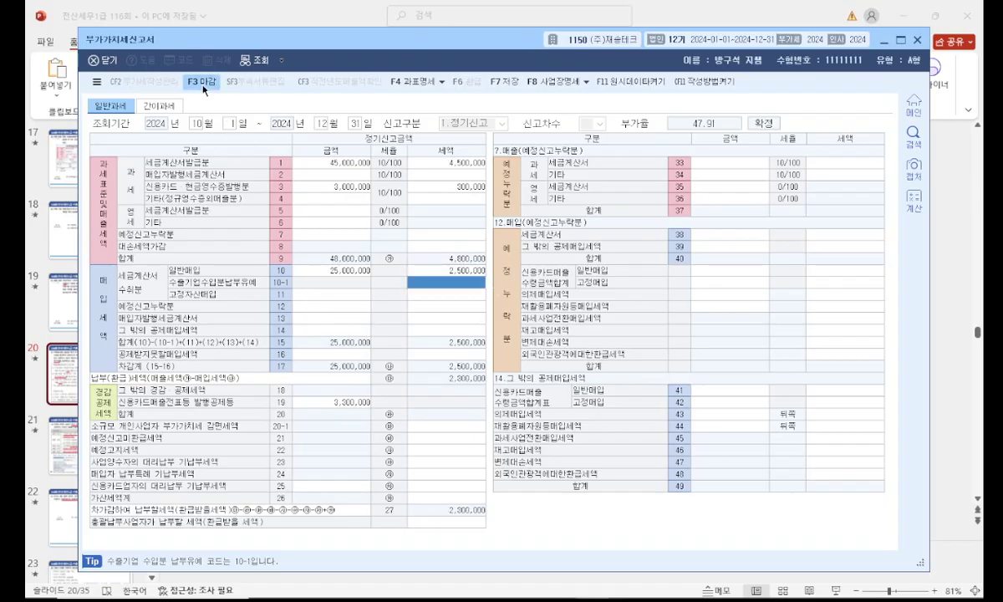
{"action": "left_click", "coordinate": [331, 411]}
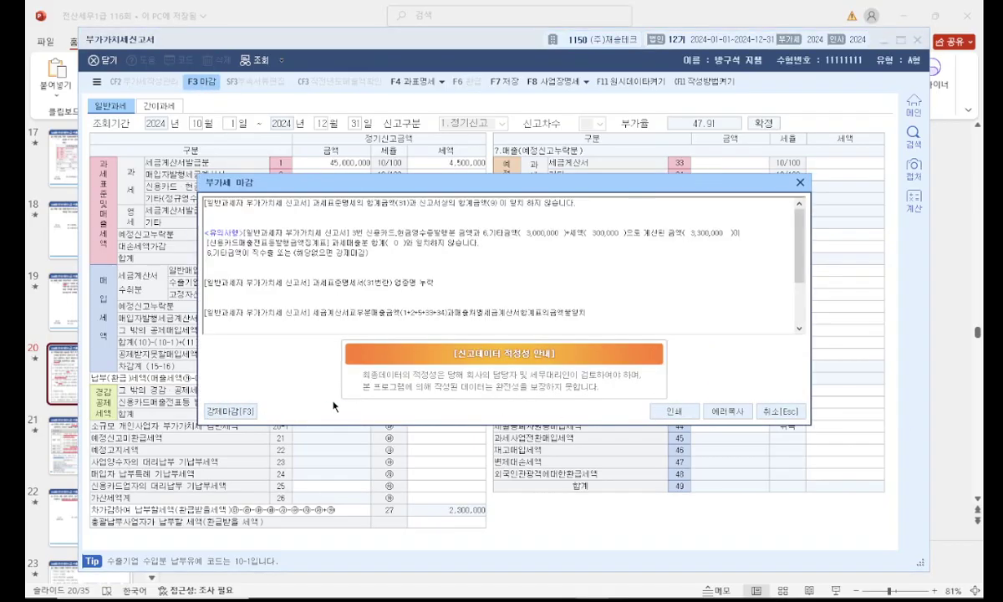
{"action": "left_click", "coordinate": [217, 386]}
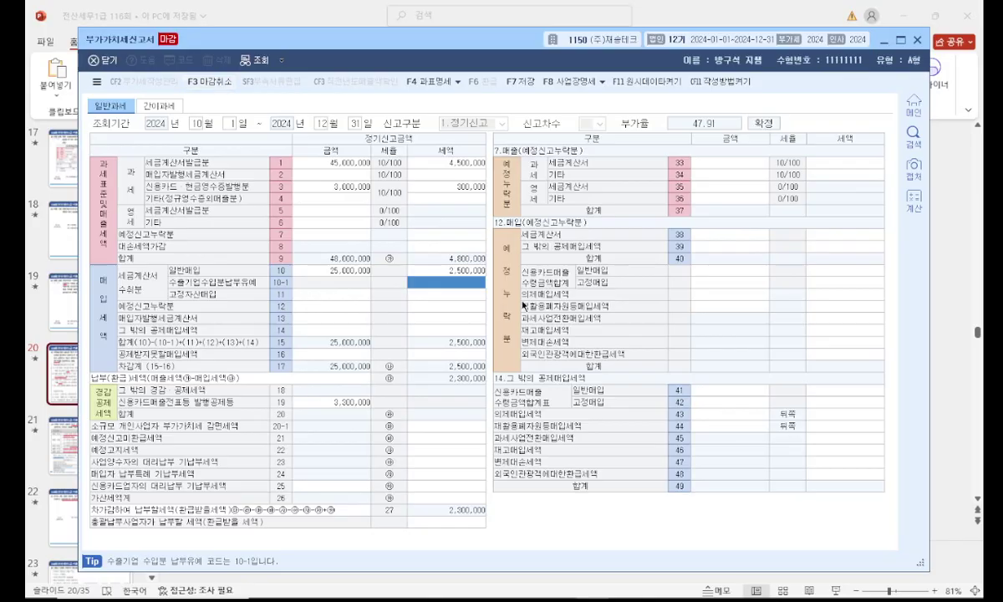
{"action": "left_click", "coordinate": [917, 41]}
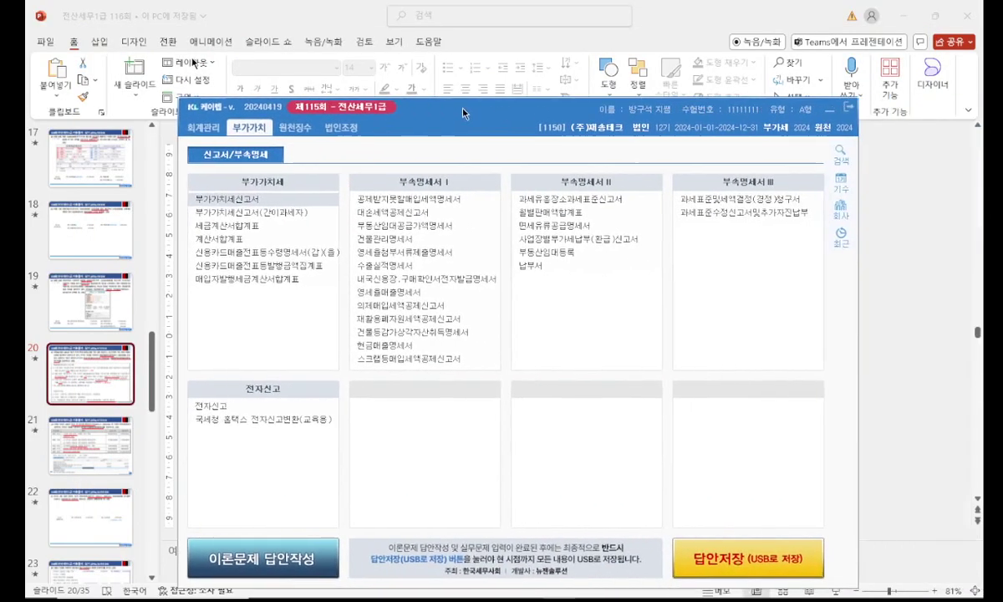
Reopen 부가가치세신고서 for 2024-10-01 to 2024-12-31 as 2.수정신고 with 신고차수 1.
{"action": "left_click_drag", "start_coordinate": [433, 100], "coordinate": [512, 48]}
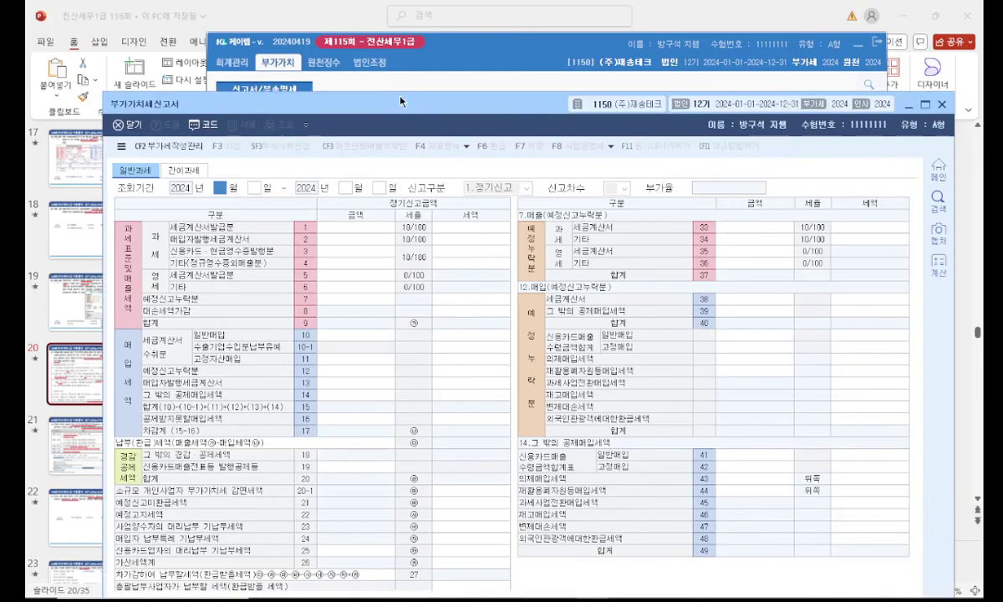
{"action": "left_click_drag", "start_coordinate": [422, 108], "coordinate": [422, 56]}
{"action": "type", "text": "101"}
{"action": "key", "text": "Return"}
{"action": "type", "text": "123"}
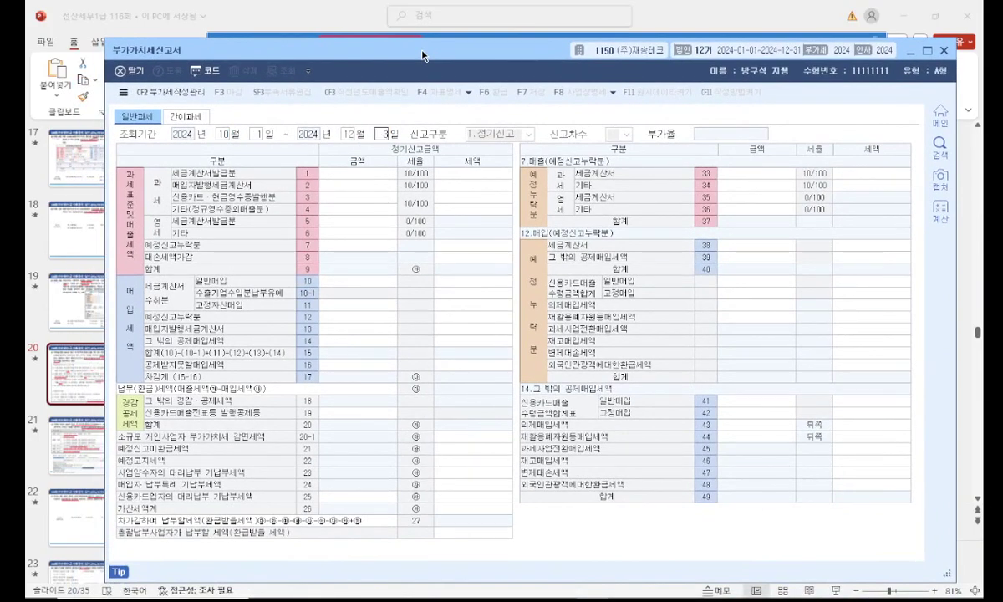
{"action": "type", "text": "1"}
{"action": "left_click", "coordinate": [500, 133]}
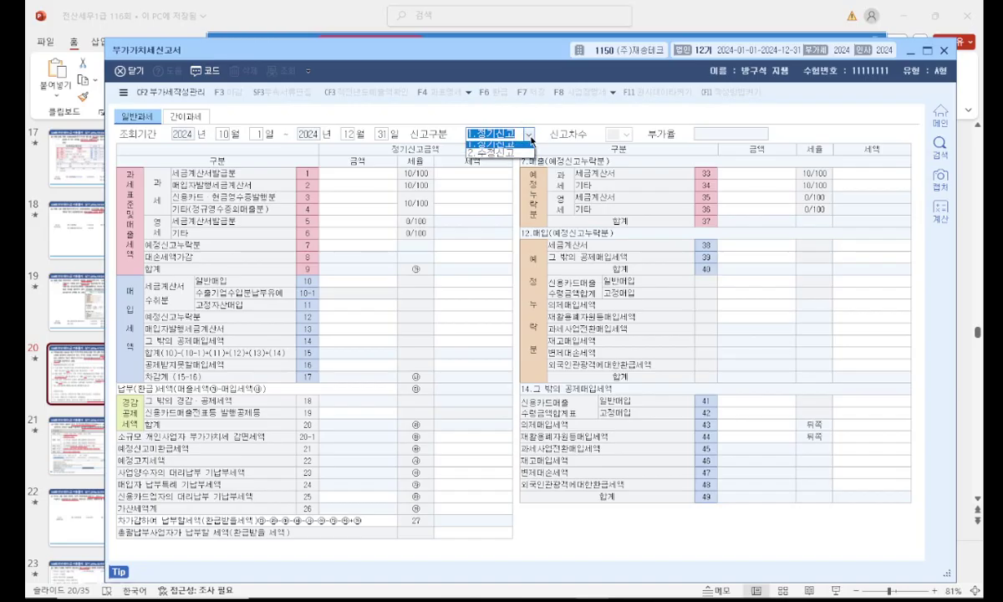
{"action": "left_click", "coordinate": [502, 155]}
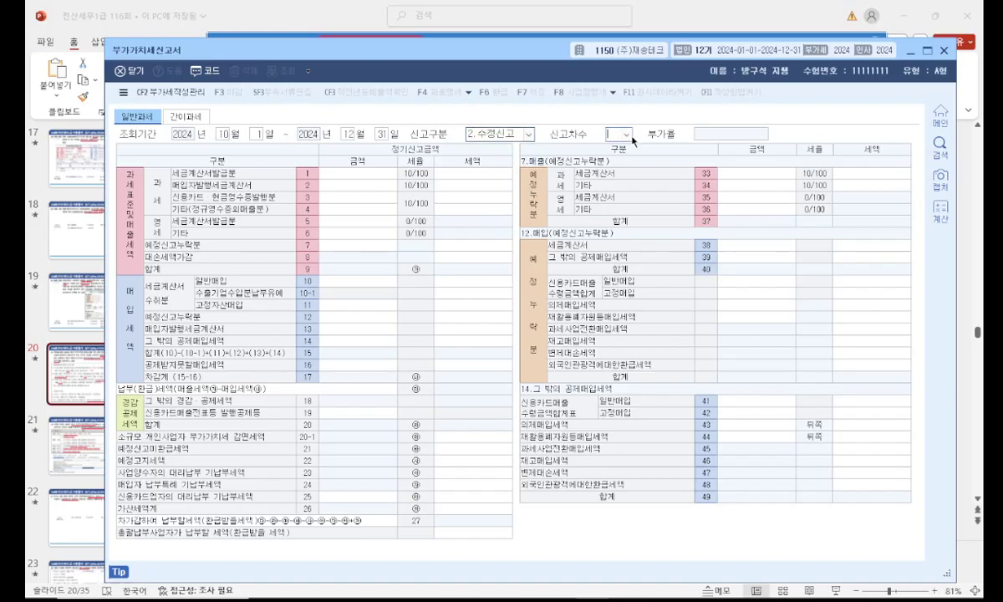
{"action": "key", "text": "Return"}
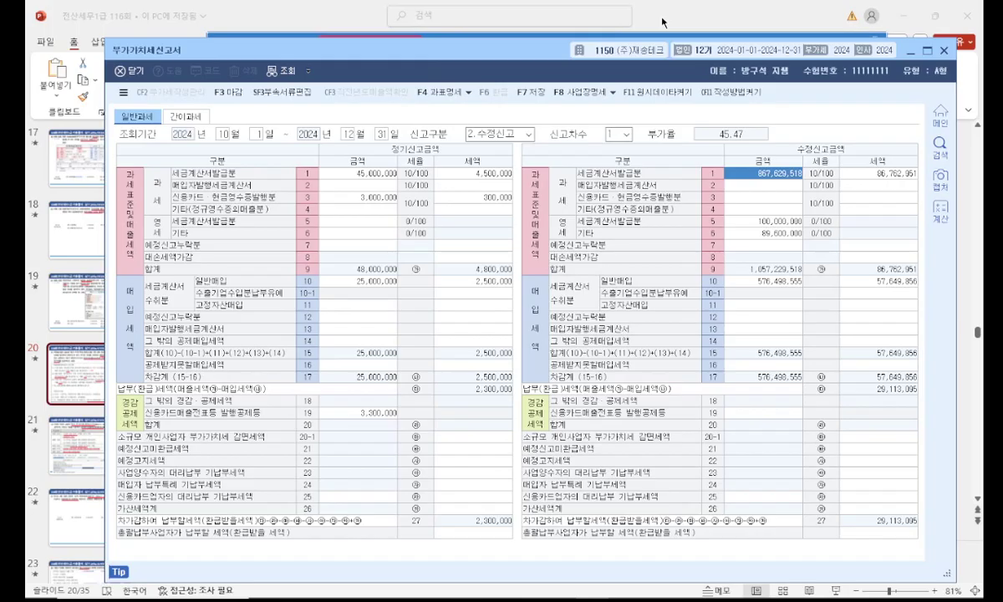
Switch to the PowerPoint problem slide and review the duplicate sale to delete and the omitted 500,000 and 300,000 won purchases.
{"action": "left_click", "coordinate": [664, 23]}
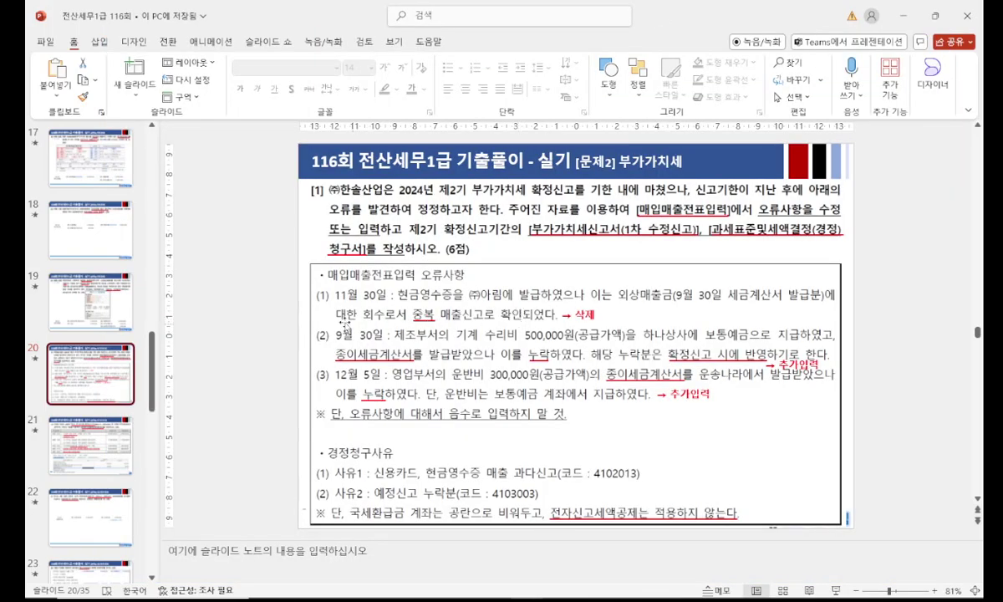
{"action": "left_click_drag", "start_coordinate": [412, 319], "coordinate": [575, 322]}
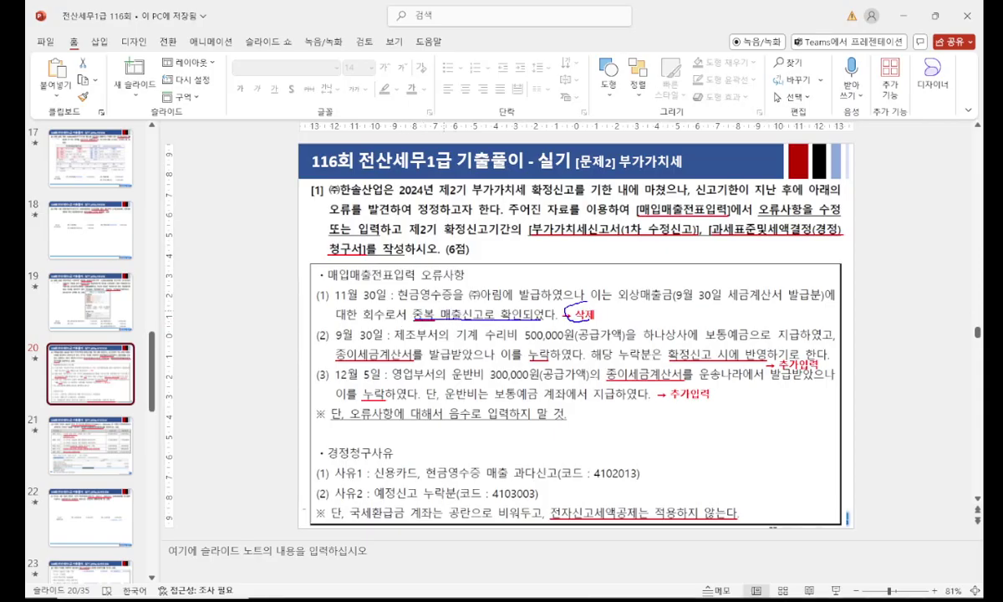
{"action": "left_click_drag", "start_coordinate": [595, 303], "coordinate": [621, 290]}
{"action": "left_click_drag", "start_coordinate": [524, 342], "coordinate": [562, 342]}
{"action": "mouse_move", "coordinate": [517, 382]}
{"action": "left_mouse_down"}
{"action": "mouse_move", "coordinate": [492, 374]}
{"action": "mouse_move", "coordinate": [541, 362]}
{"action": "mouse_move", "coordinate": [507, 388]}
{"action": "left_mouse_up"}
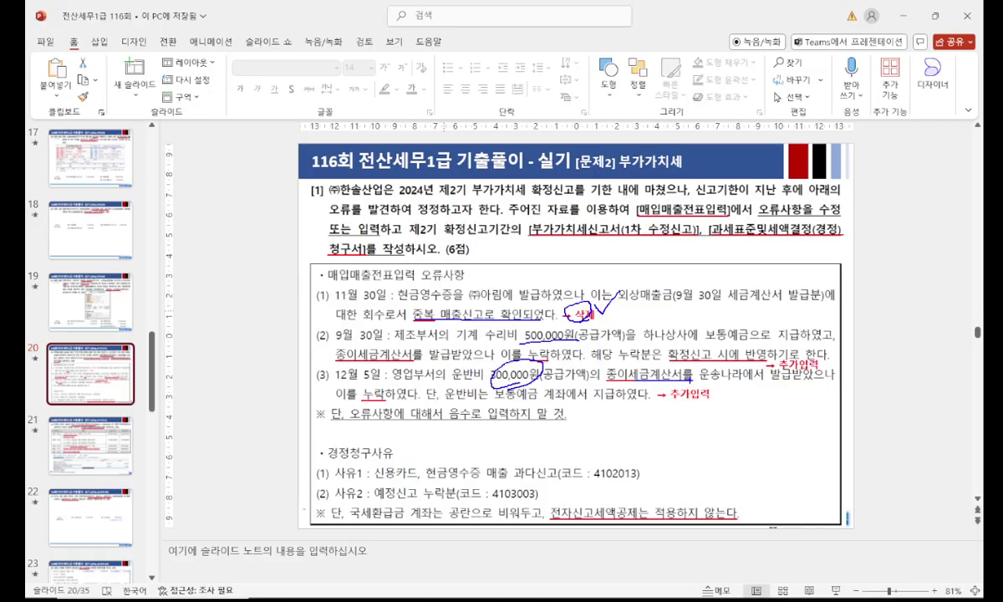
{"action": "key", "text": "Escape"}
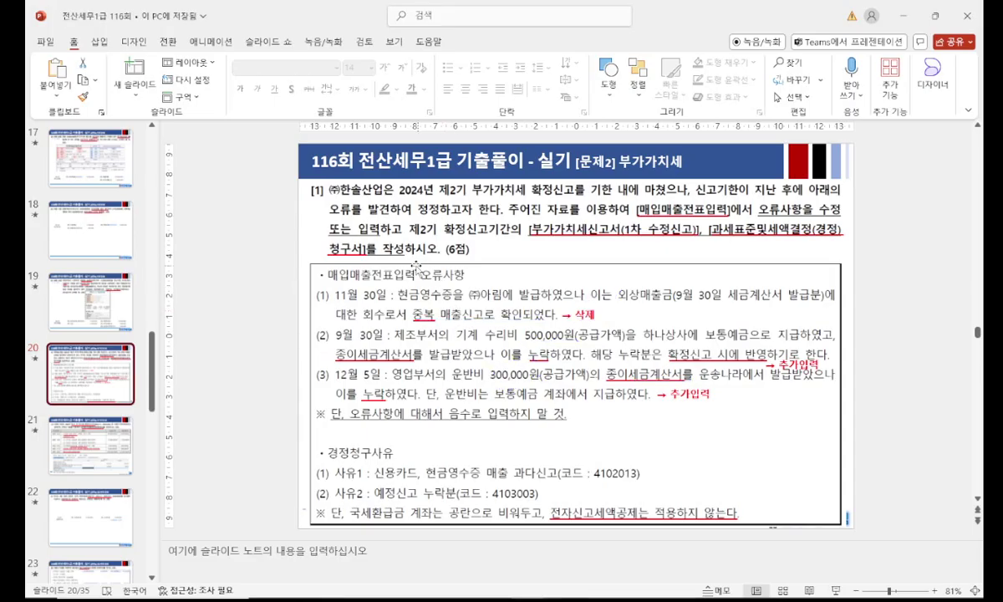
{"action": "left_click", "coordinate": [567, 590]}
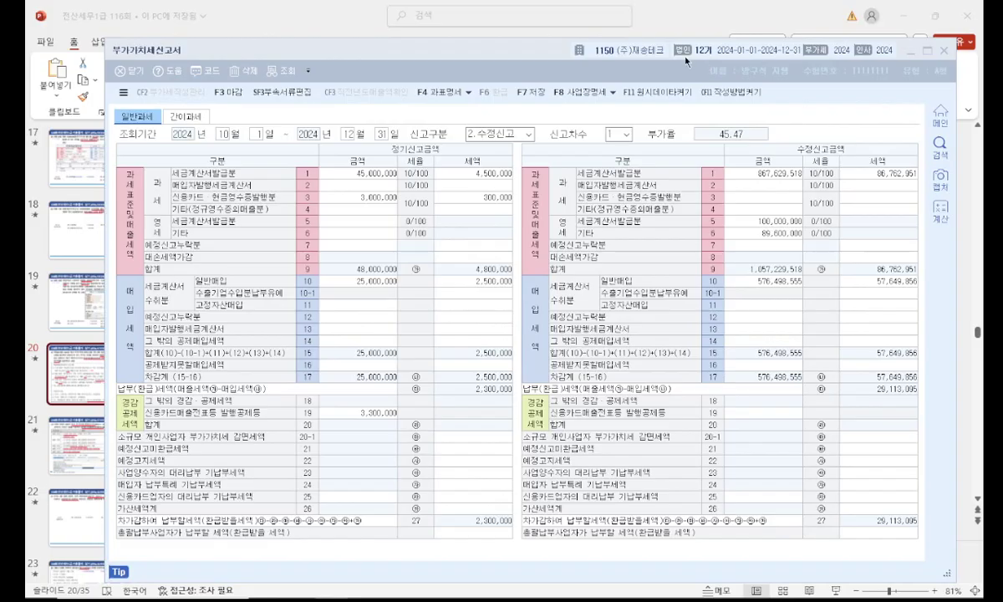
Set the amended return's taxable sales 세금계산서발급분 amount (row 1) to 45,000,000.
{"action": "left_click_drag", "start_coordinate": [536, 58], "coordinate": [510, 57]}
{"action": "left_click", "coordinate": [750, 176]}
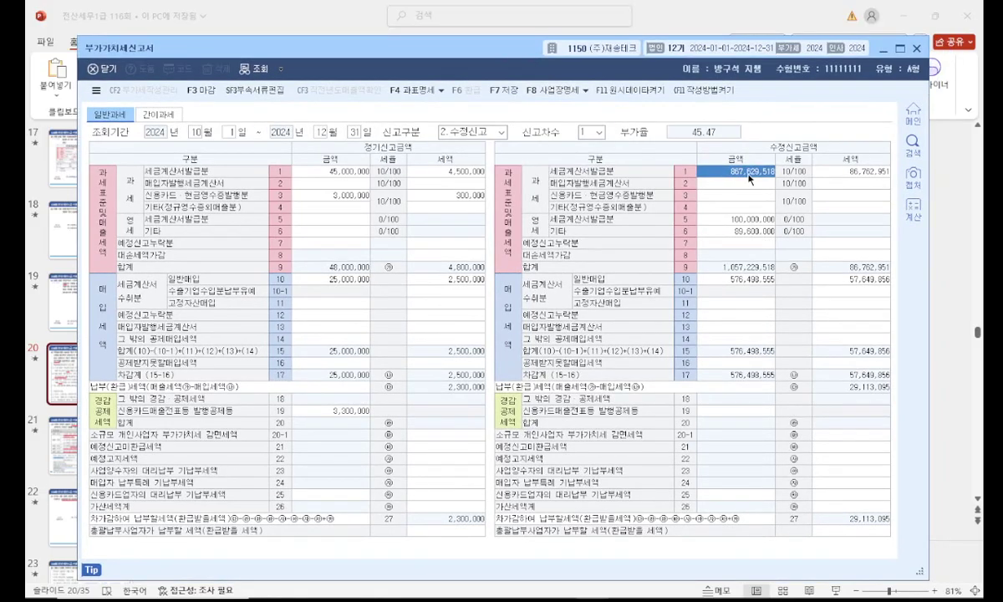
{"action": "type", "text": "45000000"}
{"action": "key", "text": "Return"}
{"action": "type", "text": "45,000,00"}
{"action": "key", "text": "Return"}
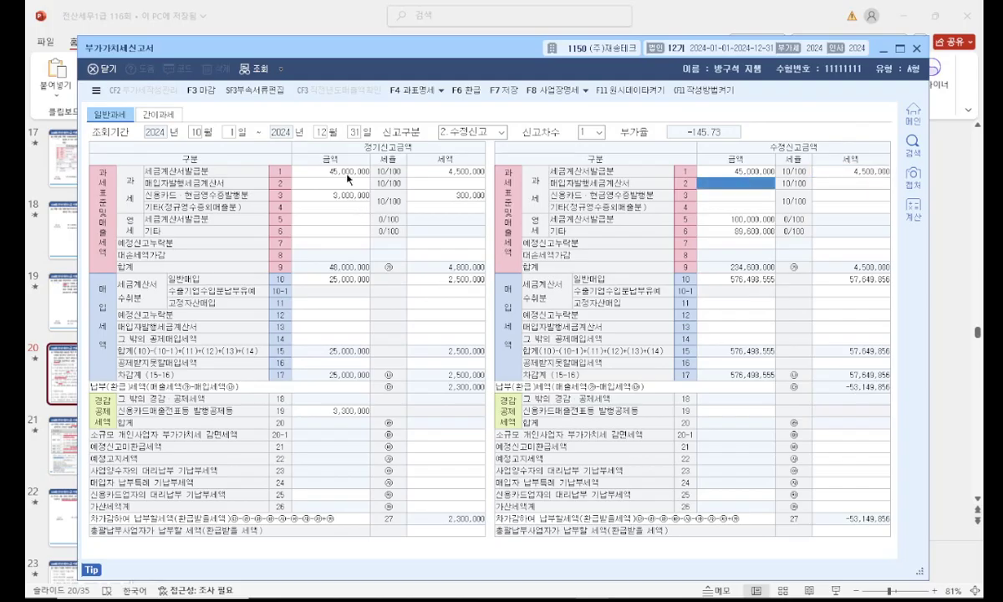
Clear the zero-rated sales amounts 세금계산서발급분 (row 5) and 기타 (row 6) from the amended return.
{"action": "left_click", "coordinate": [348, 29]}
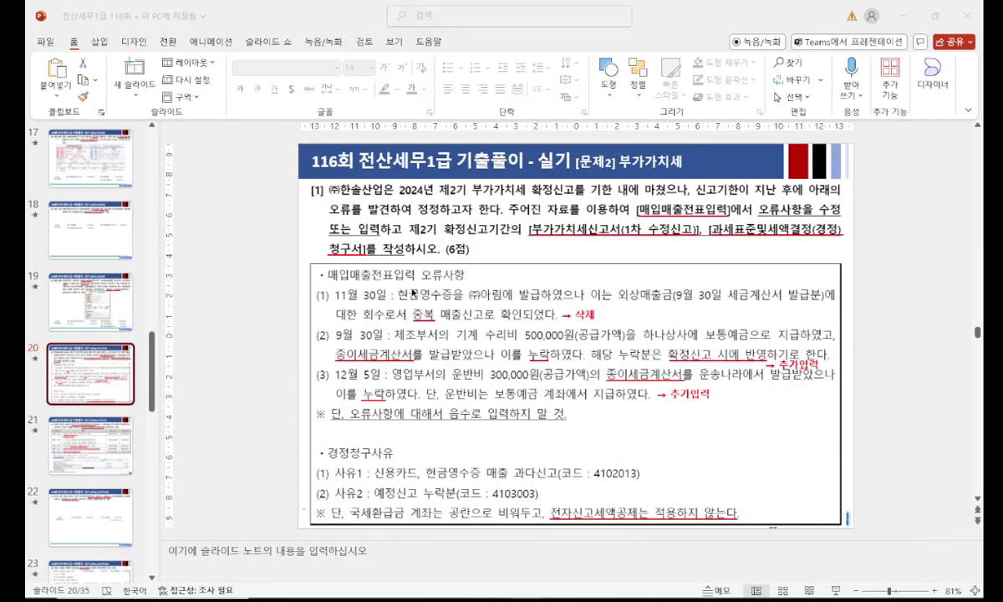
{"action": "key", "text": "alt+Tab"}
{"action": "left_click", "coordinate": [726, 198]}
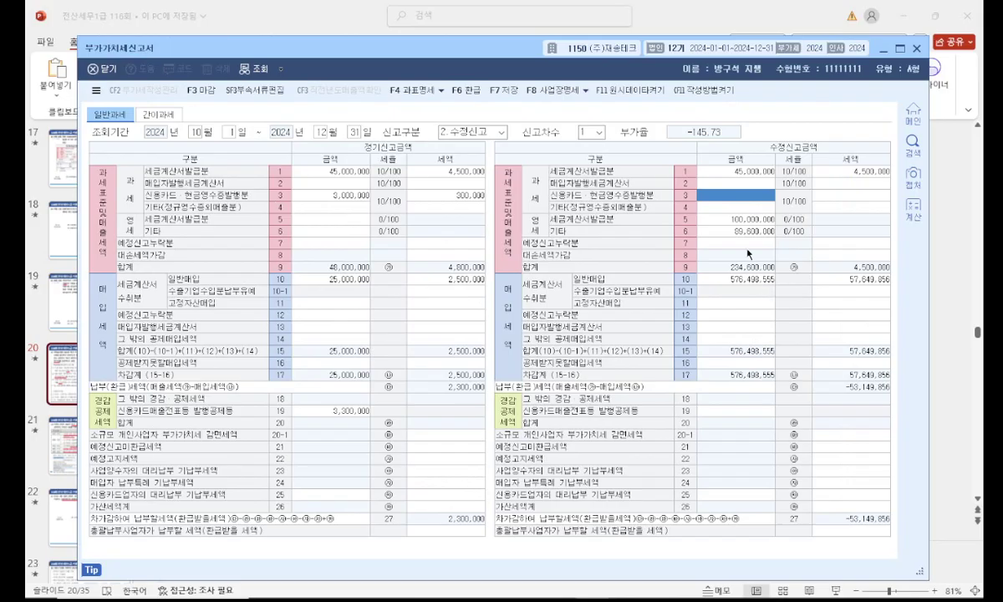
{"action": "left_click", "coordinate": [749, 231]}
{"action": "left_click", "coordinate": [747, 222]}
{"action": "key", "text": "space"}
{"action": "left_click", "coordinate": [747, 232]}
{"action": "key", "text": "space"}
Set the amended 일반매입 tax-invoice purchases (row 10) to an amount of 25,300,000 and a tax of 2,530,000.
{"action": "left_click", "coordinate": [742, 282]}
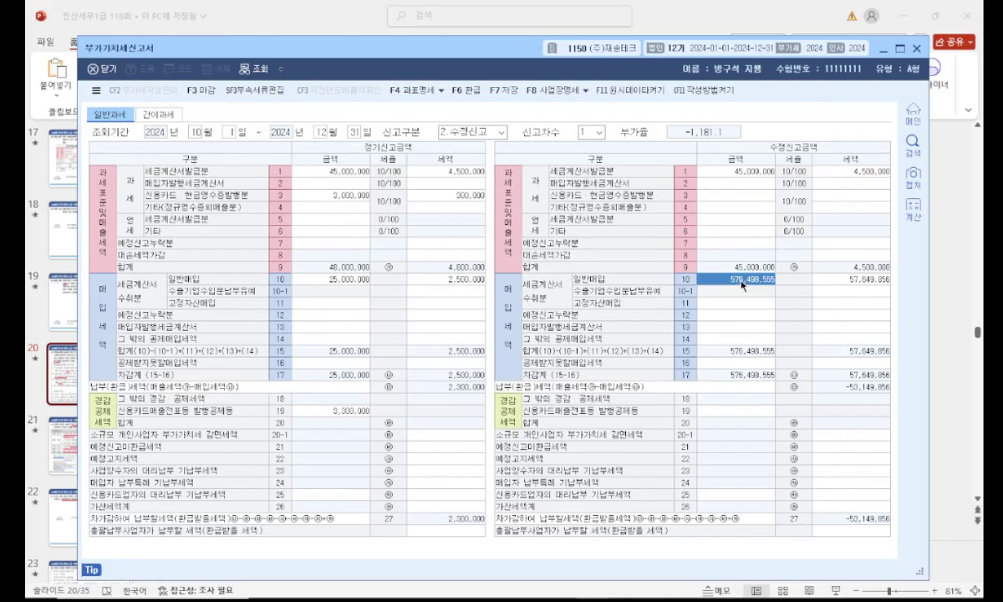
{"action": "type", "text": "25,300,000"}
{"action": "key", "text": "Return"}
{"action": "type", "text": "2,530,000"}
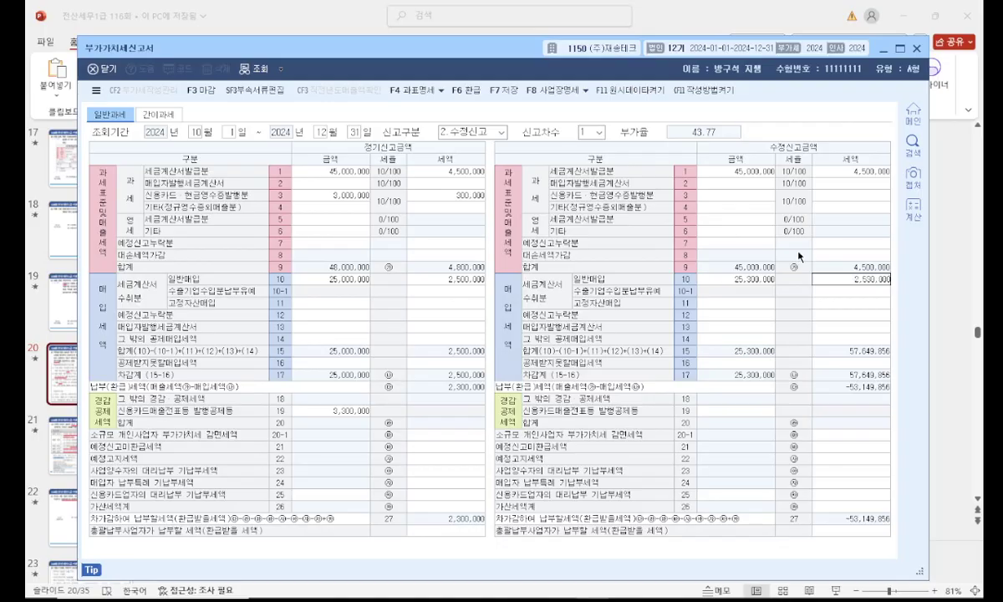
{"action": "key", "text": "Return"}
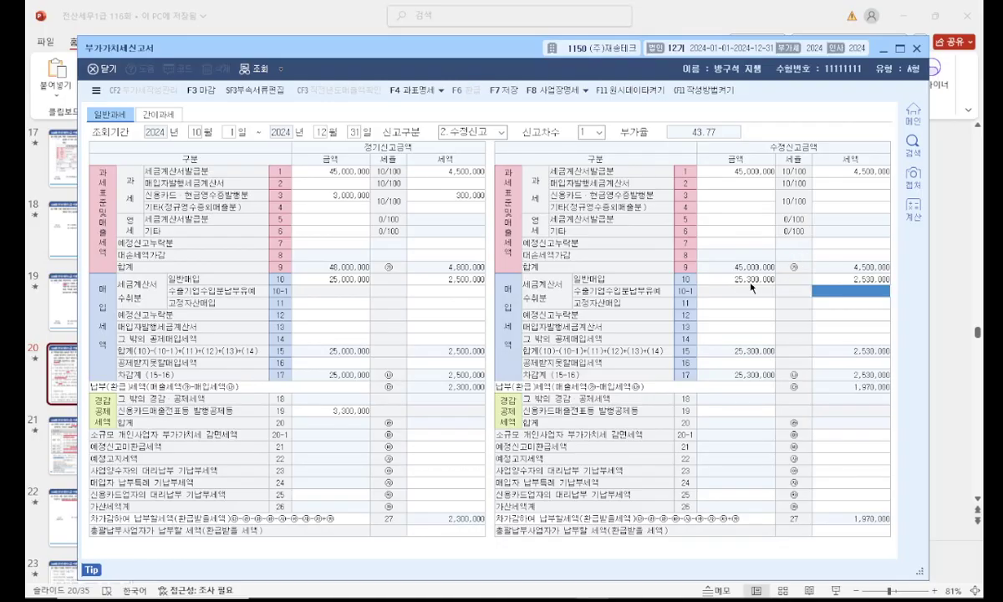
Enter 500,000 as the omitted taxable sales 세금계산서 amount (row 33) on the amended return's second page and confirm.
{"action": "key", "text": "Return"}
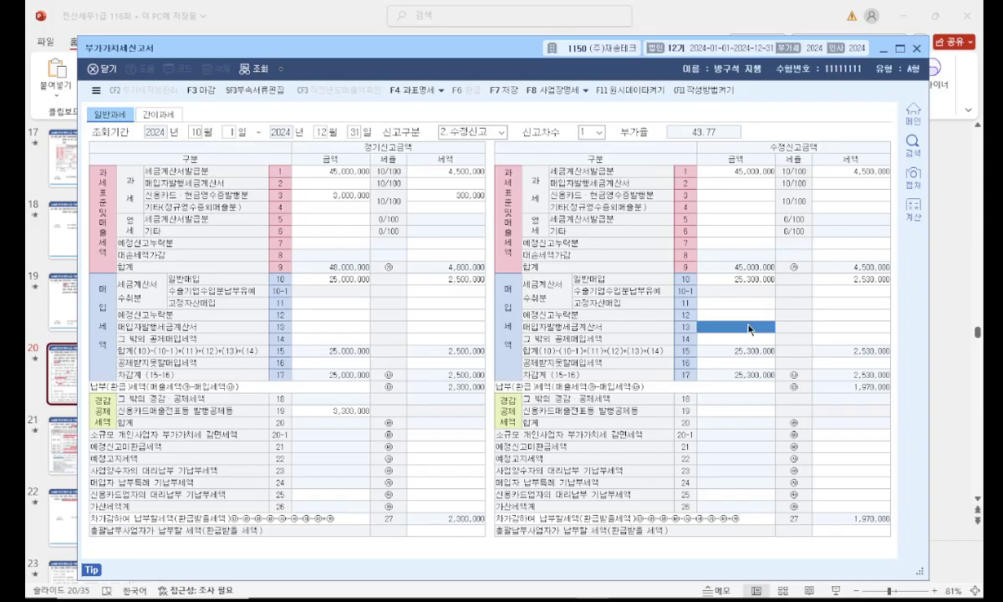
{"action": "key", "text": "Return"}
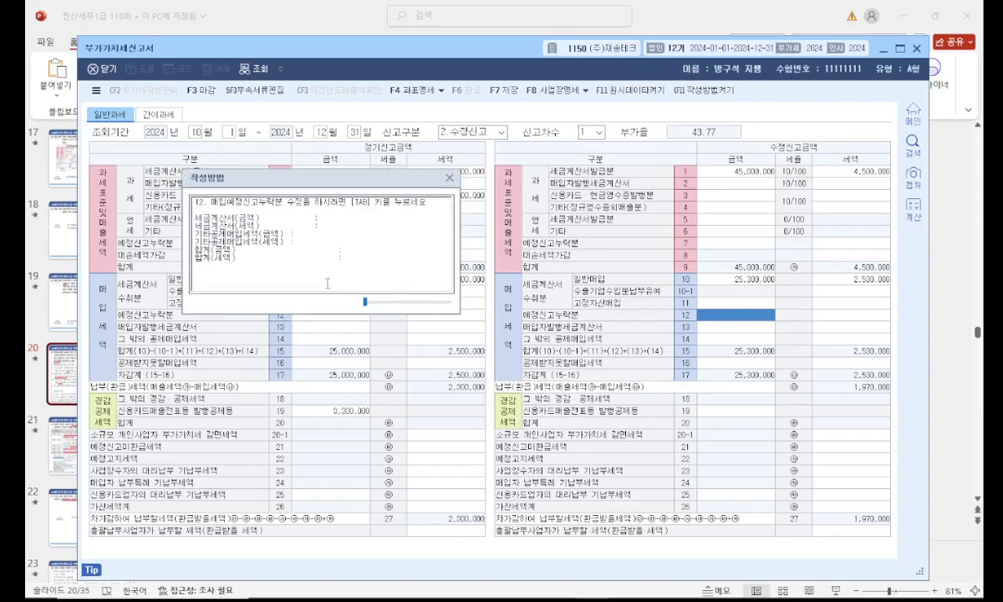
{"action": "key", "text": "Tab"}
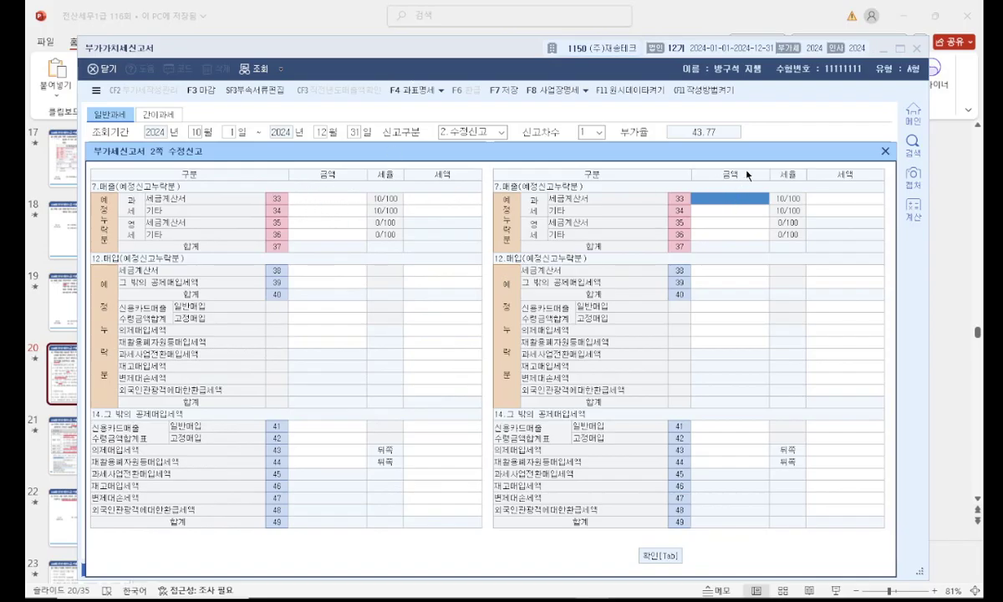
{"action": "type", "text": "5000000"}
{"action": "key", "text": "Return"}
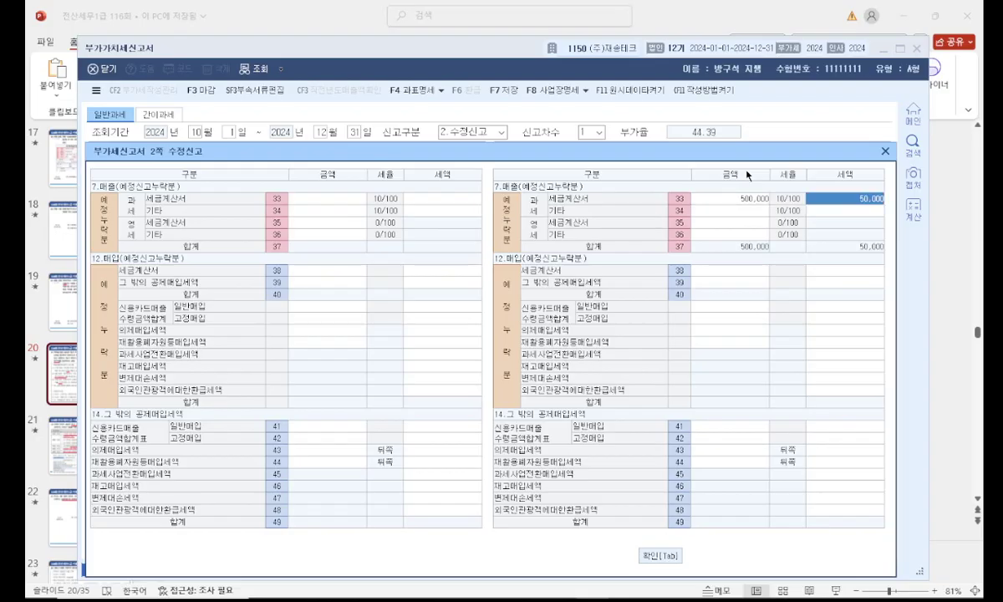
{"action": "left_click", "coordinate": [659, 555]}
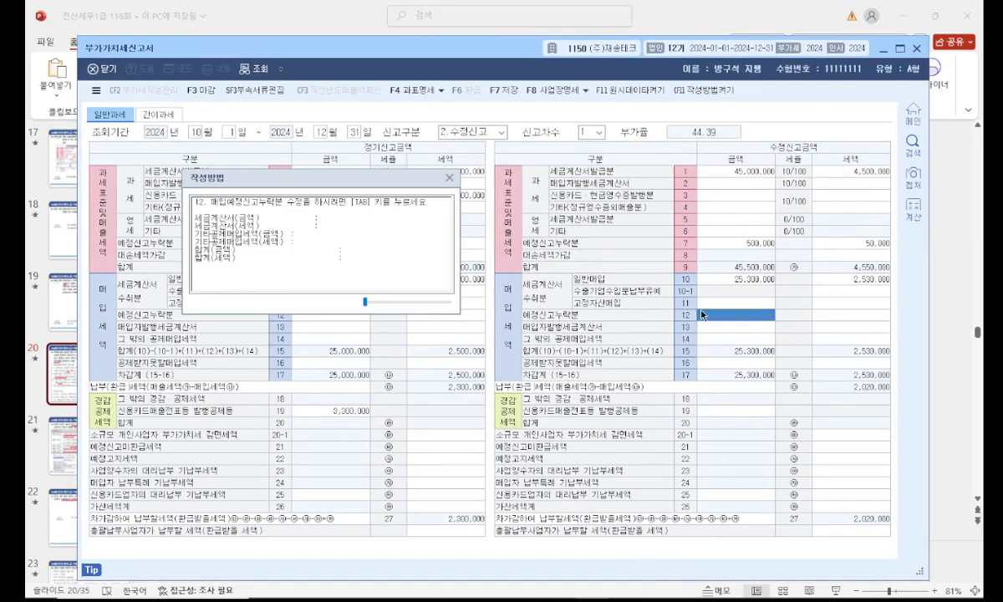
{"action": "left_click", "coordinate": [449, 177]}
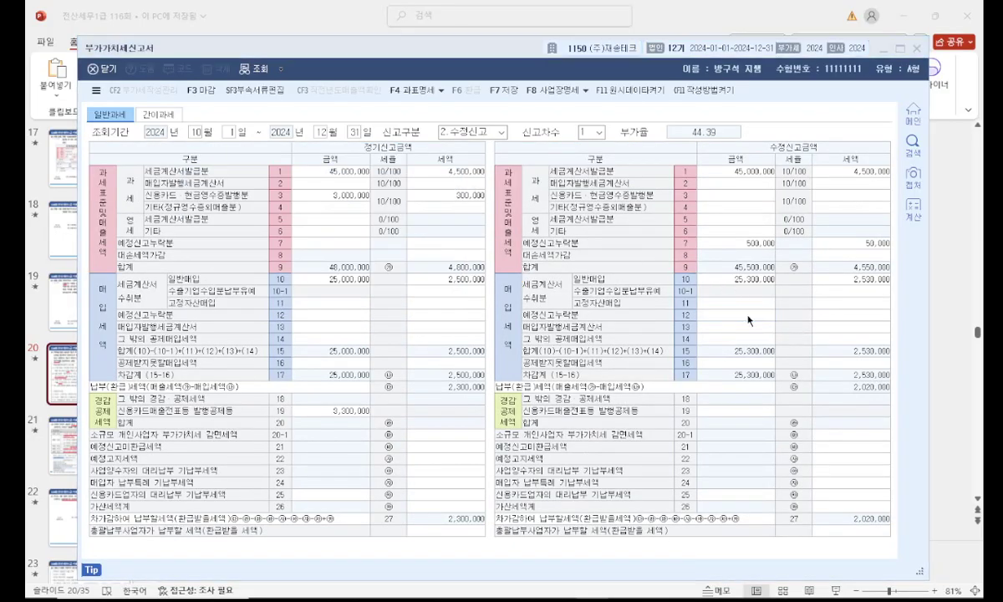
Reopen the amended return's second page and clear the omitted sales 세금계산서 amount in row 33.
{"action": "key", "text": "Tab"}
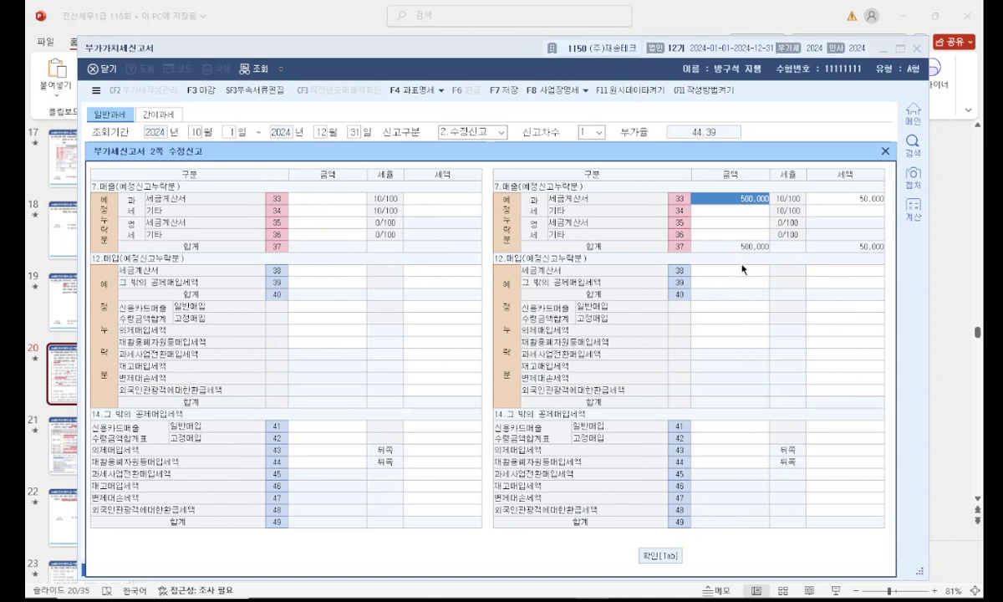
{"action": "left_click", "coordinate": [742, 223]}
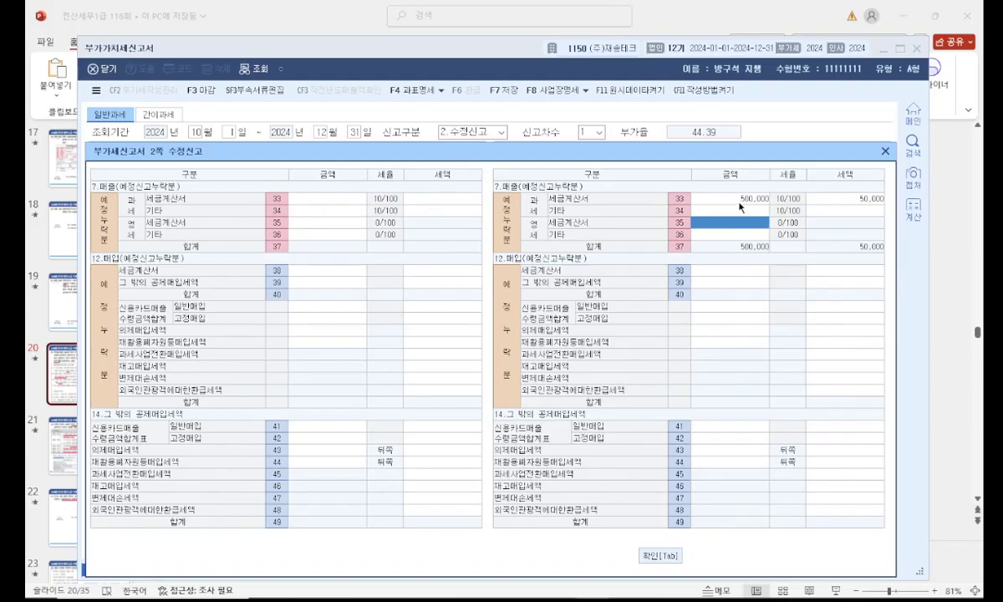
{"action": "left_click", "coordinate": [701, 197]}
{"action": "key", "text": "Delete"}
{"action": "left_click", "coordinate": [848, 199]}
Enter 500,000 with a tax of 50,000 for the omitted purchase 세금계산서 (row 38) and confirm the second page.
{"action": "left_click", "coordinate": [742, 271]}
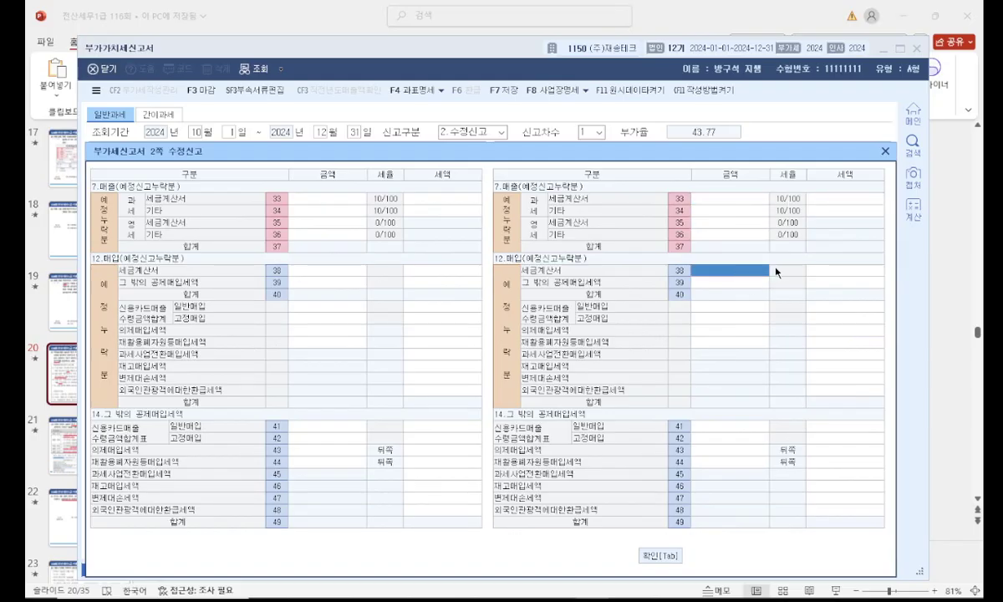
{"action": "type", "text": "500000"}
{"action": "key", "text": "Return"}
{"action": "type", "text": "5"}
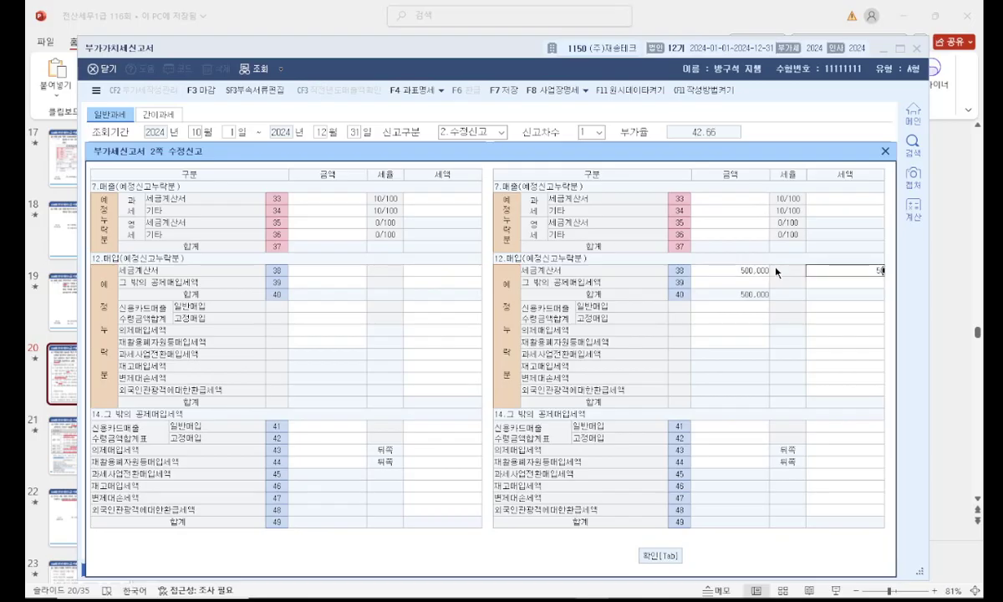
{"action": "type", "text": "00,00"}
{"action": "key", "text": "Return"}
{"action": "left_click", "coordinate": [659, 556]}
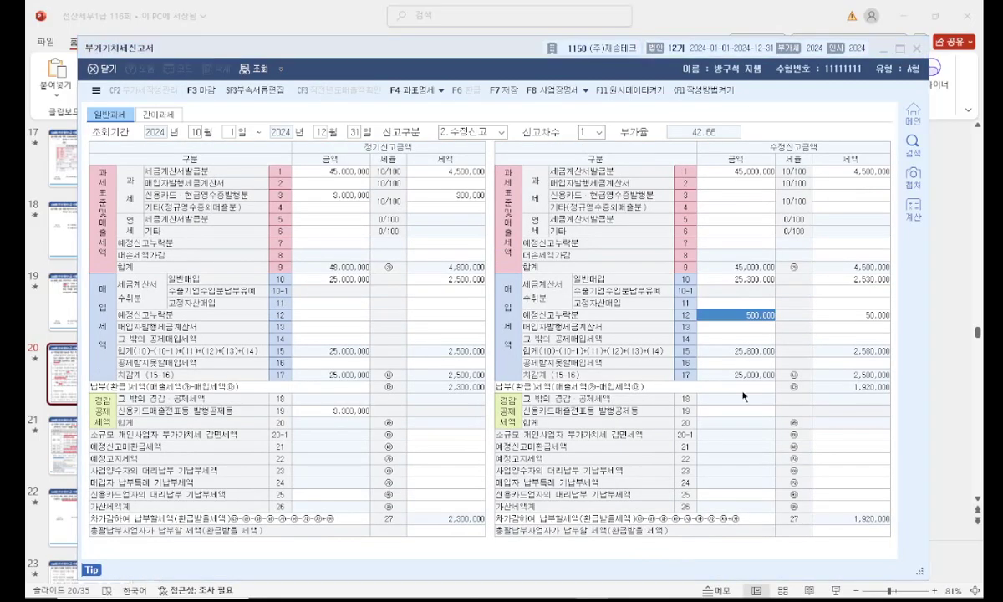
{"action": "left_click", "coordinate": [454, 179]}
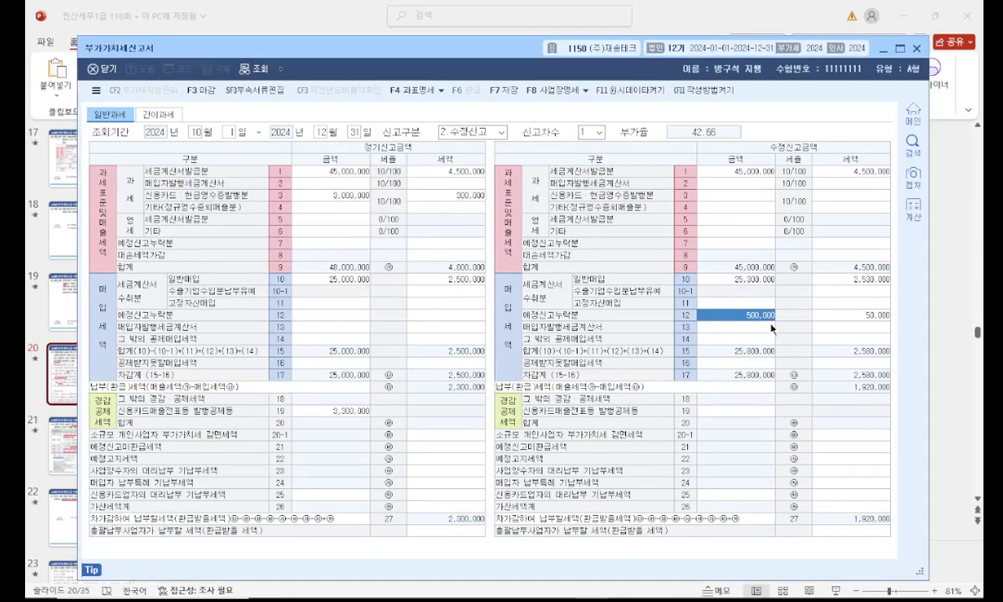
{"action": "left_click", "coordinate": [755, 362]}
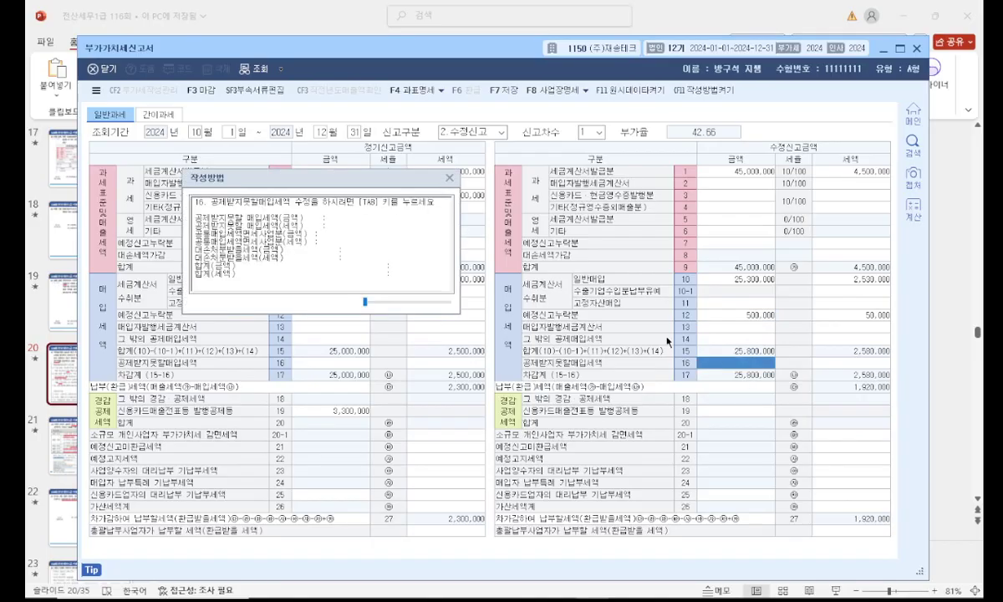
{"action": "left_click", "coordinate": [454, 179]}
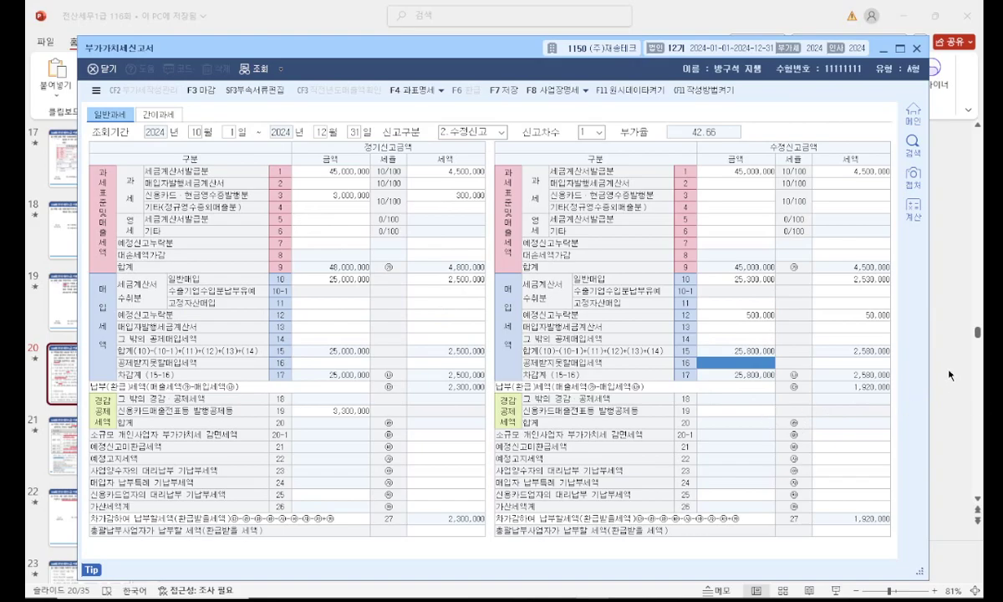
Check the amended return's 일반매입 (row 10) and 예정신고누락분 (row 12) purchase entries against the error items in the exam problem.
{"action": "left_click", "coordinate": [755, 324]}
{"action": "left_click", "coordinate": [755, 281]}
{"action": "left_click", "coordinate": [943, 338]}
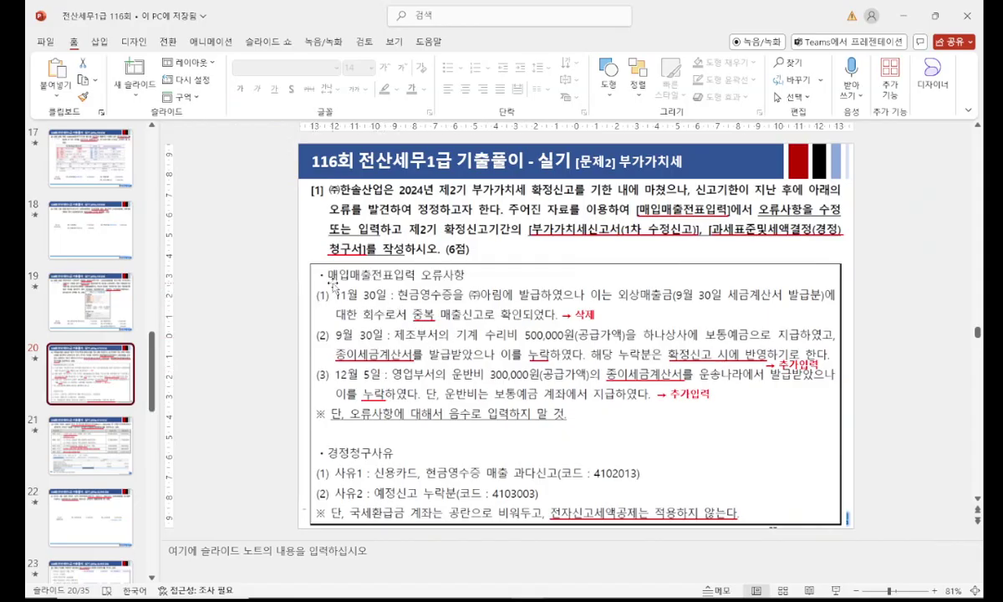
{"action": "key", "text": "alt+Tab"}
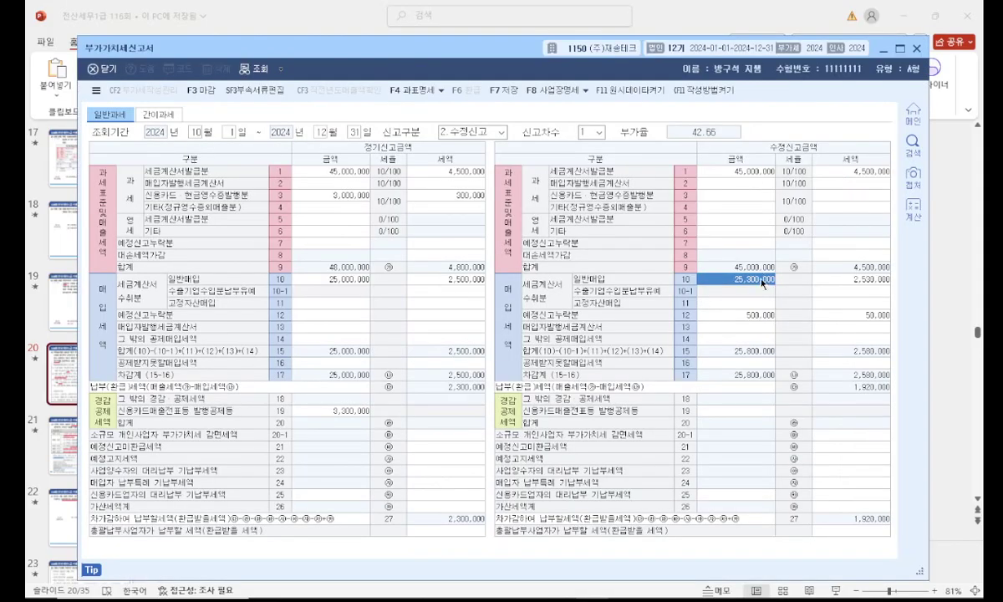
{"action": "key", "text": "alt+Tab"}
{"action": "key", "text": "alt+Tab"}
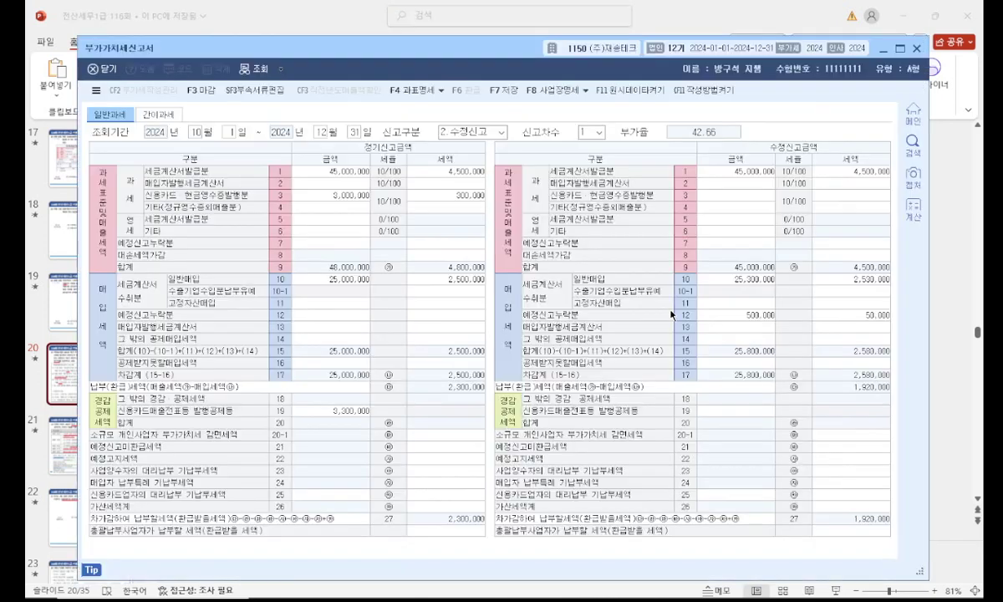
{"action": "key", "text": "alt+Tab"}
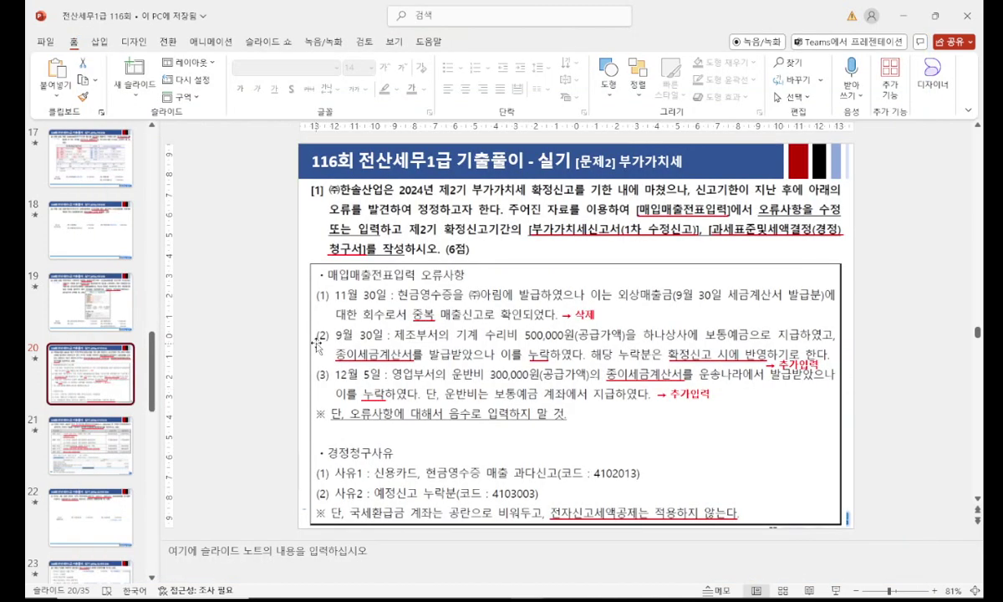
{"action": "key", "text": "alt+Tab"}
{"action": "left_click", "coordinate": [750, 316]}
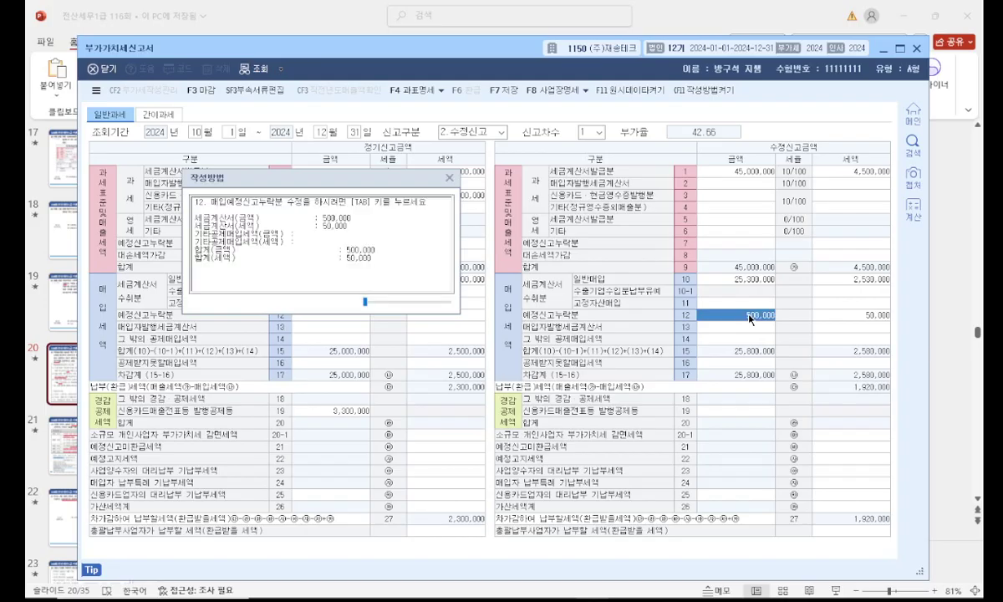
{"action": "left_click", "coordinate": [450, 178]}
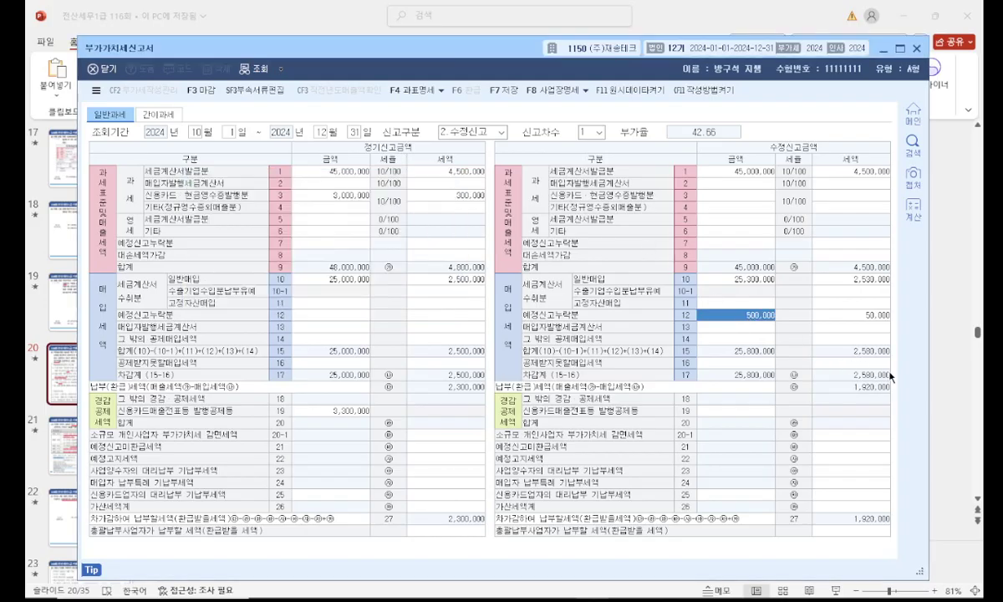
{"action": "key", "text": "alt+Tab"}
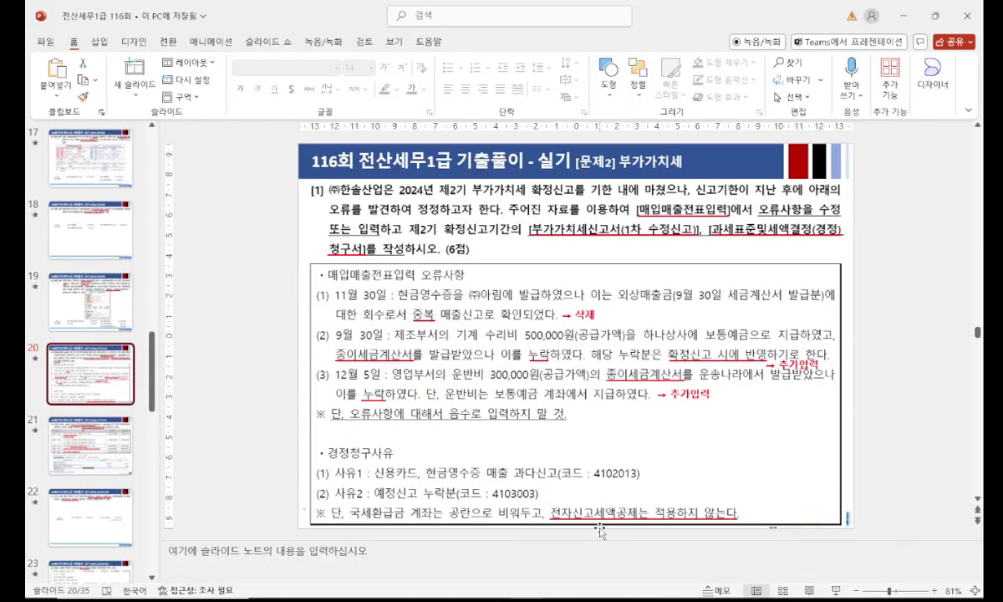
{"action": "key", "text": "alt+Tab"}
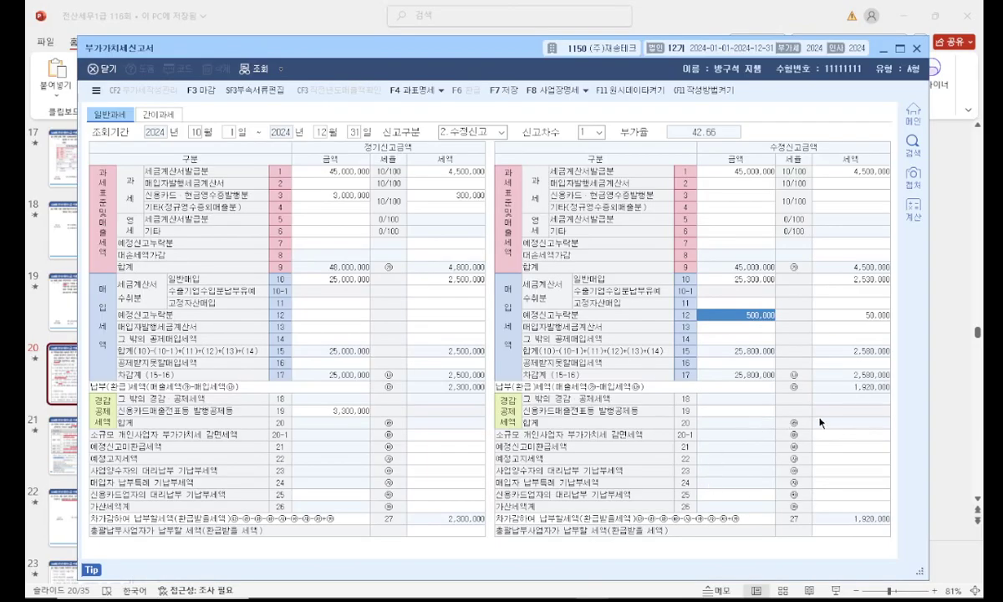
{"action": "key", "text": "alt+Tab"}
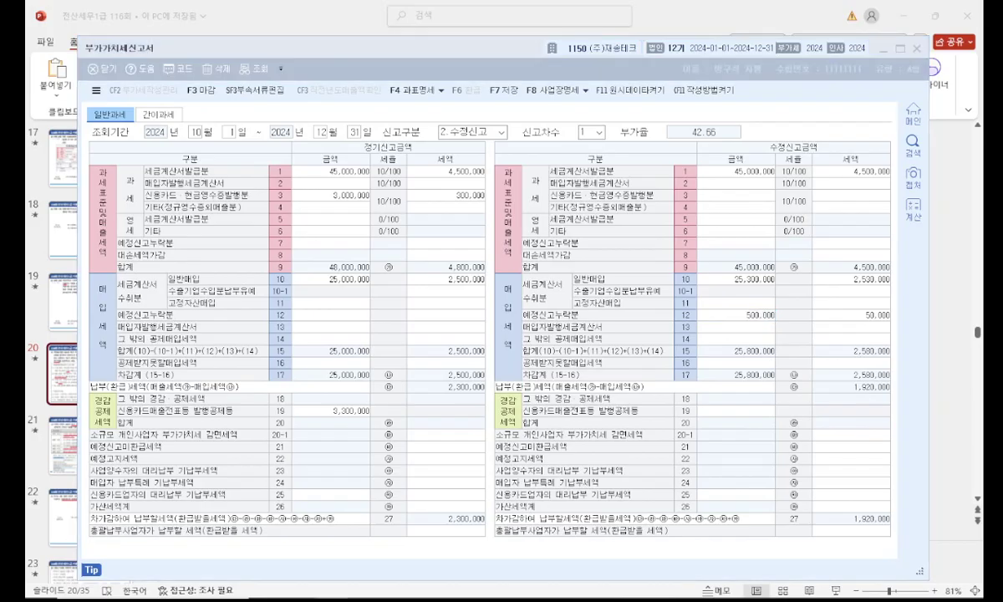
{"action": "left_click", "coordinate": [507, 59]}
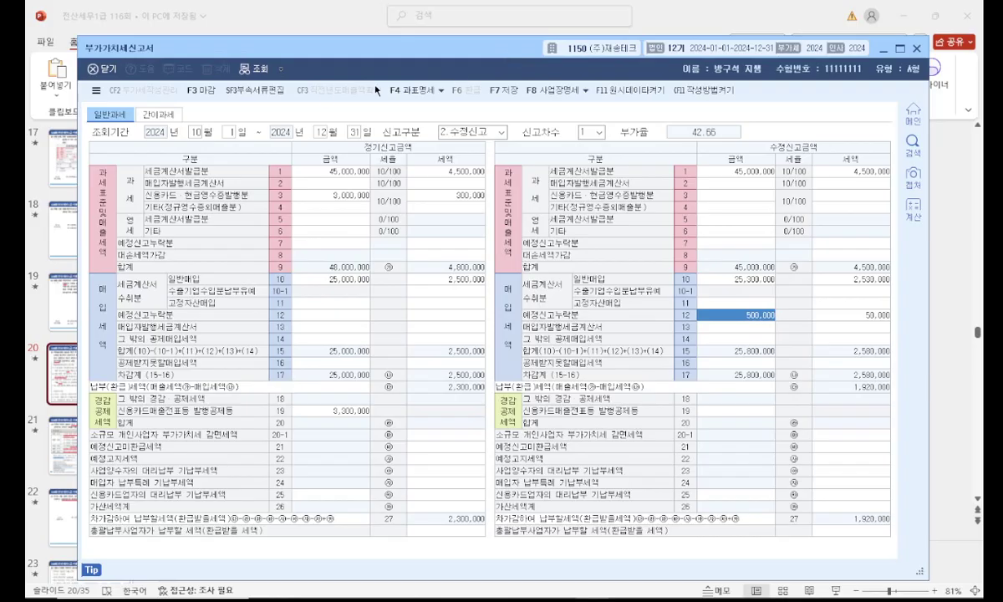
Finalize (마감) the amended 일반과세자 부가가치세 신고서 and close the return window.
{"action": "left_click", "coordinate": [205, 92]}
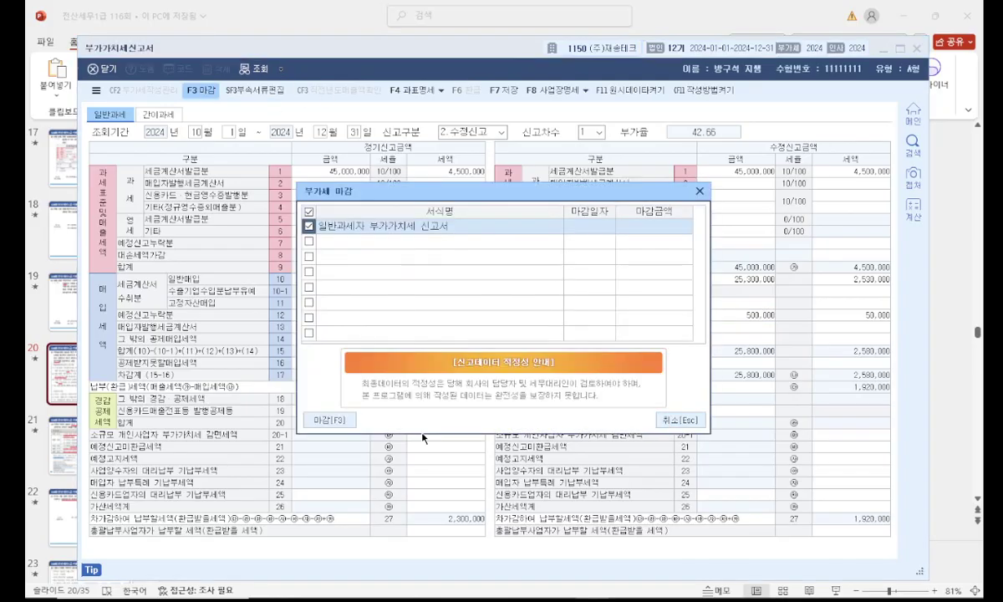
{"action": "left_click", "coordinate": [329, 420]}
{"action": "key", "text": "Return"}
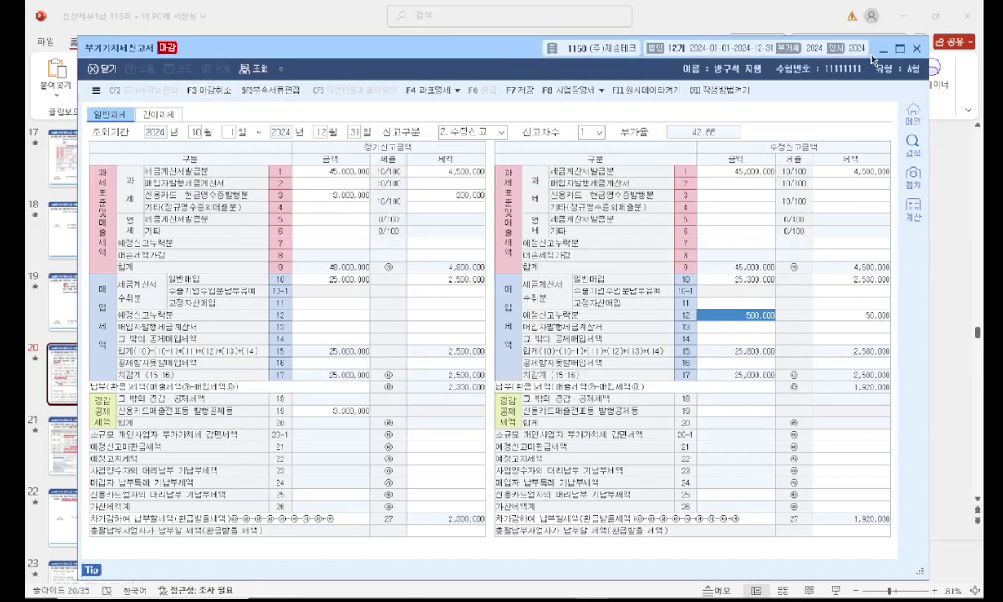
{"action": "left_click", "coordinate": [915, 49]}
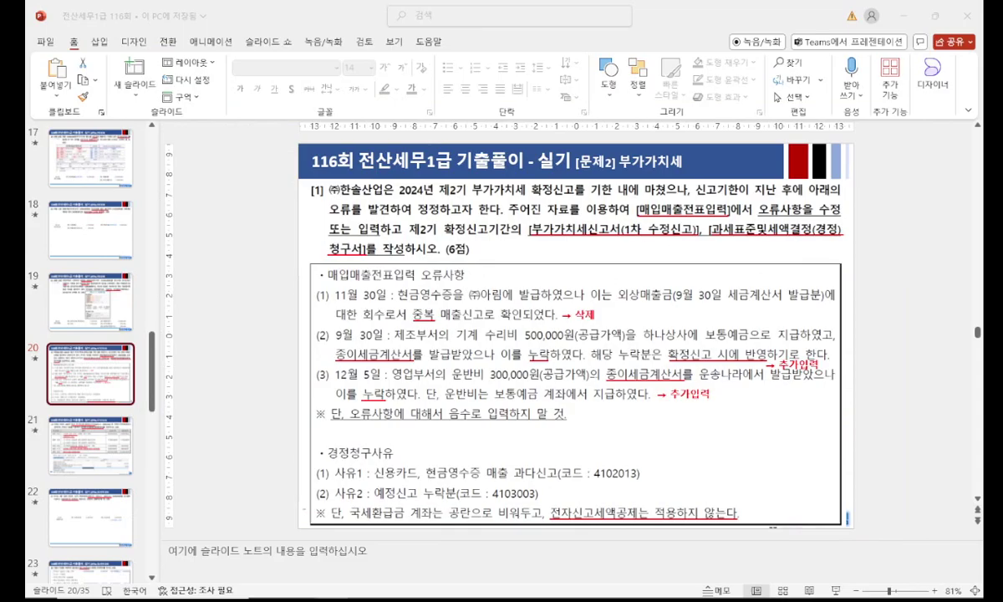
Open the 과세표준및세액결정(경정)청구서 and set its inquiry period to October through December 2024.
{"action": "key", "text": "alt+Tab"}
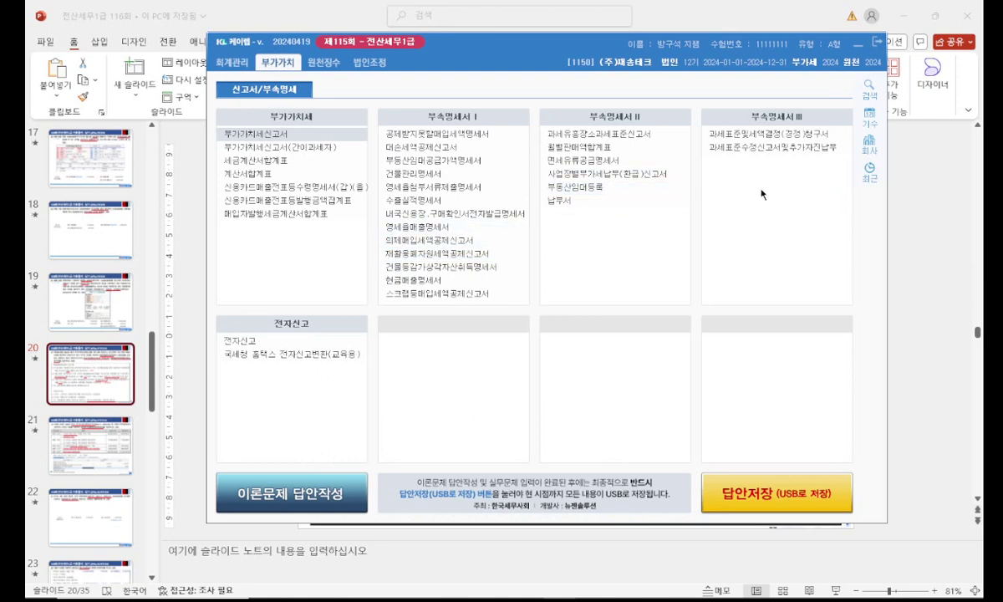
{"action": "left_click", "coordinate": [781, 136]}
{"action": "left_click", "coordinate": [781, 136]}
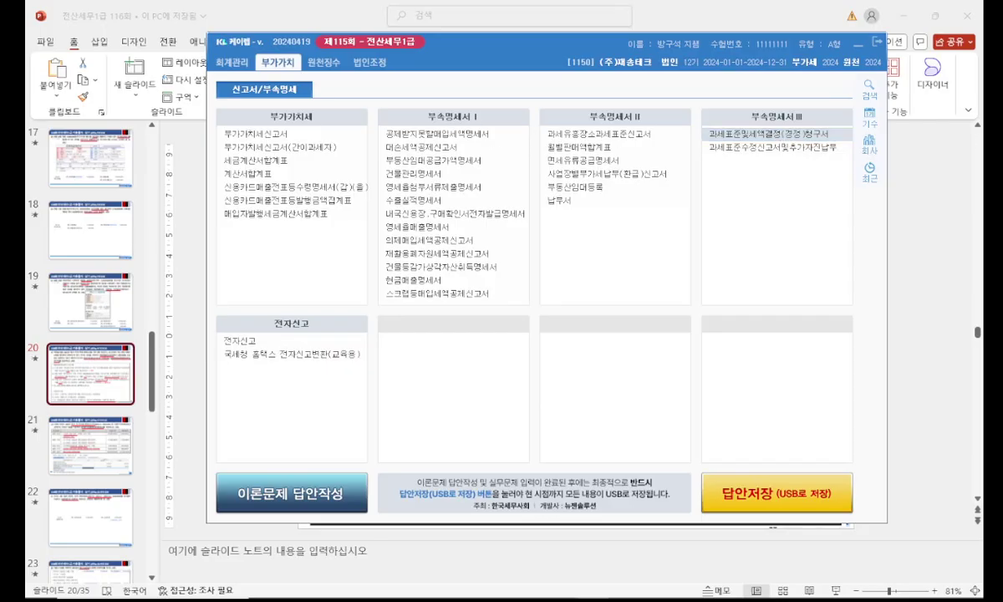
{"action": "left_click_drag", "start_coordinate": [644, 149], "coordinate": [229, 14]}
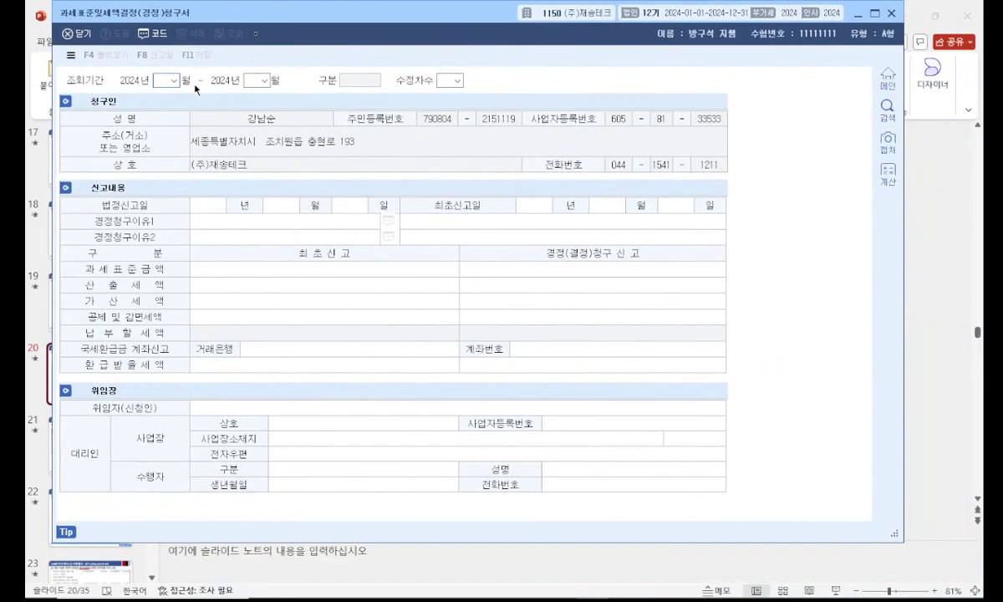
{"action": "left_click", "coordinate": [174, 80]}
{"action": "left_click", "coordinate": [161, 163]}
{"action": "left_click", "coordinate": [264, 80]}
{"action": "left_click", "coordinate": [251, 188]}
Load the correction request with 수정차수 2, discard it without saving, and switch the 수정차수 to 1.
{"action": "left_click", "coordinate": [459, 81]}
{"action": "left_click", "coordinate": [447, 99]}
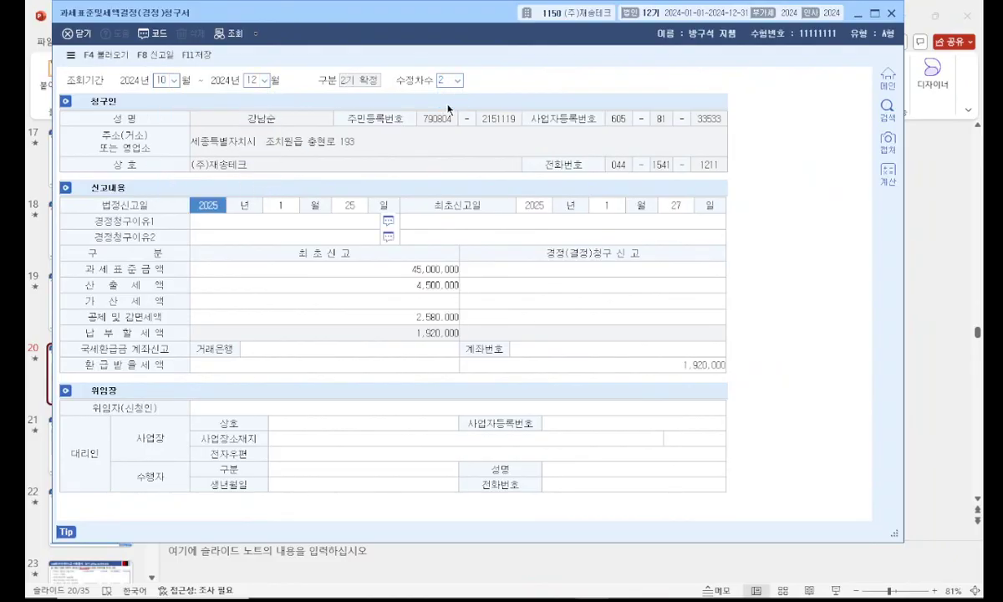
{"action": "left_click", "coordinate": [453, 81]}
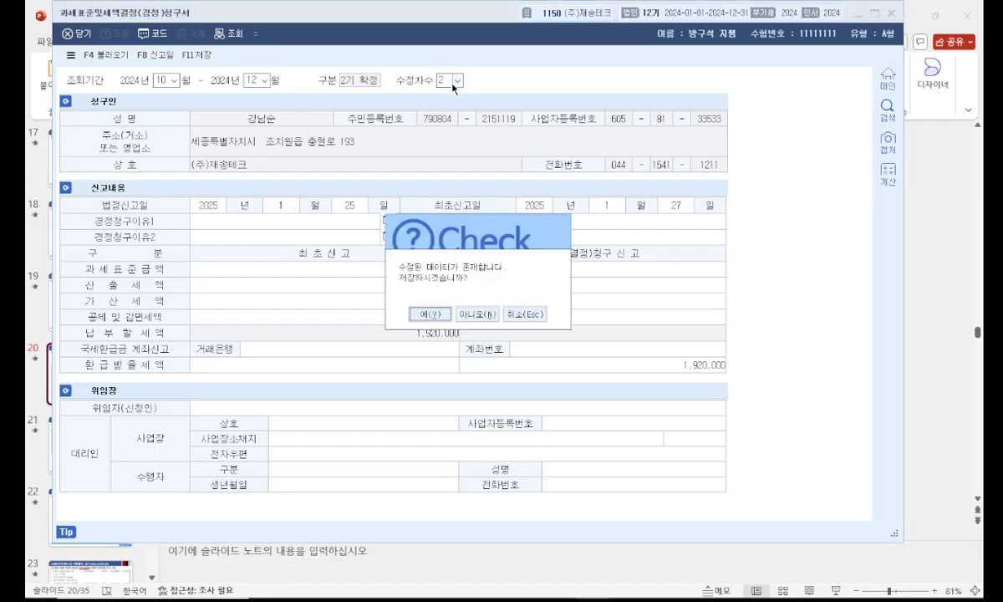
{"action": "left_click", "coordinate": [465, 321]}
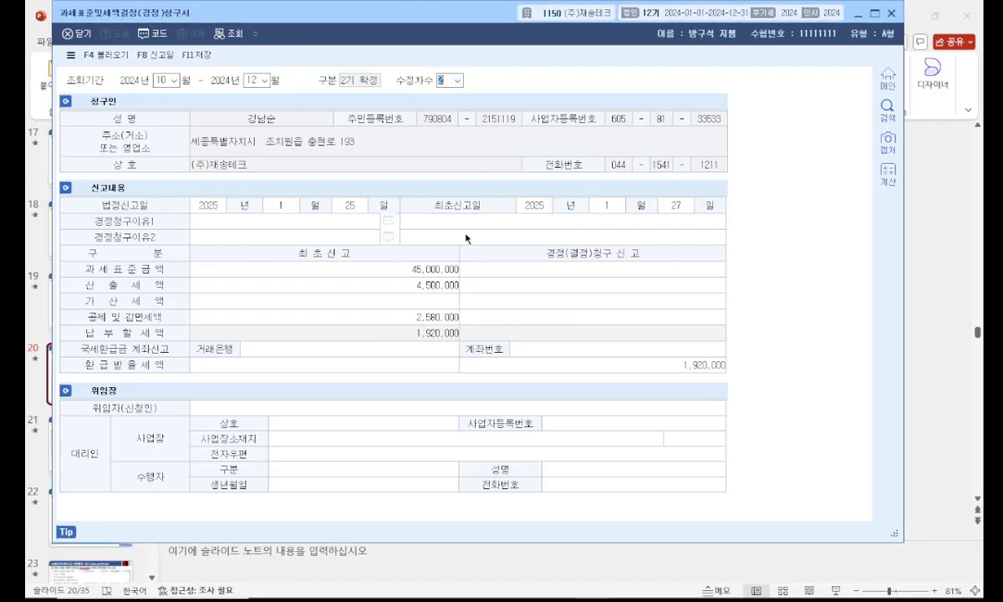
{"action": "left_click", "coordinate": [446, 80]}
{"action": "left_click", "coordinate": [447, 93]}
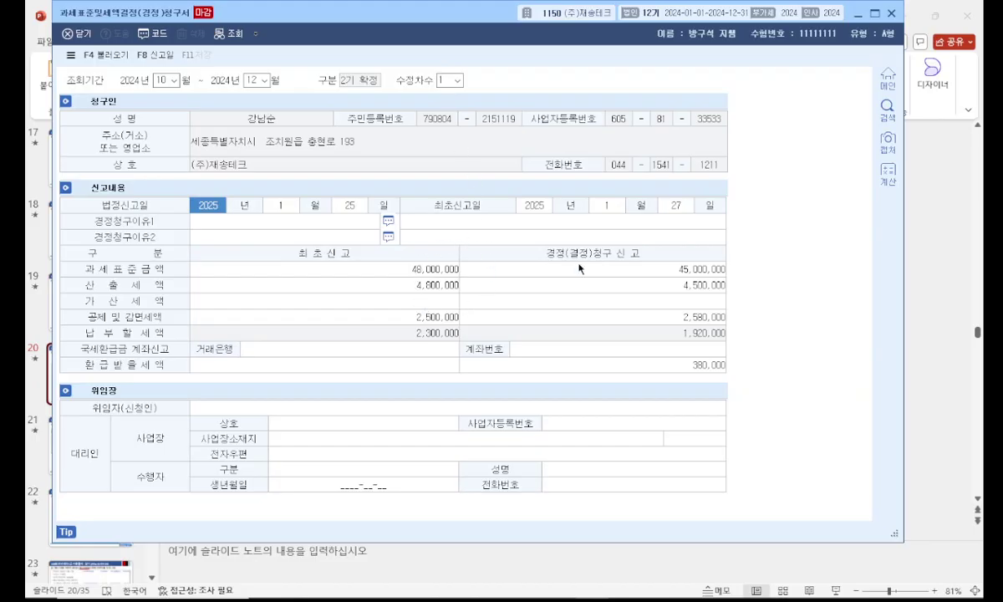
Reopen the 부가가치세신고서 for October through December 2024 as 2.수정신고 with 신고차수 1.
{"action": "left_click", "coordinate": [927, 347]}
{"action": "key", "text": "alt+Tab"}
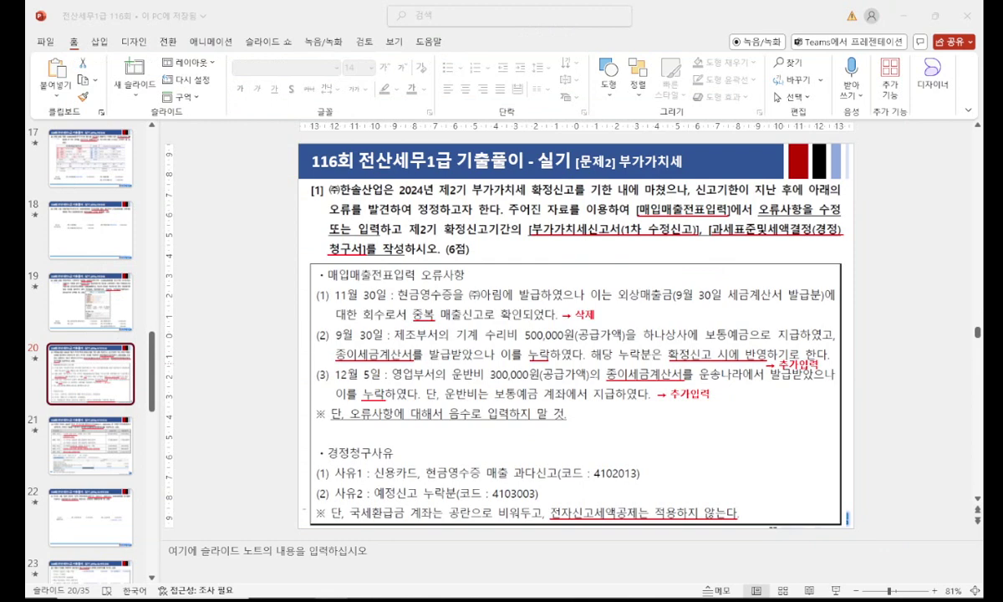
{"action": "key", "text": "alt+Tab"}
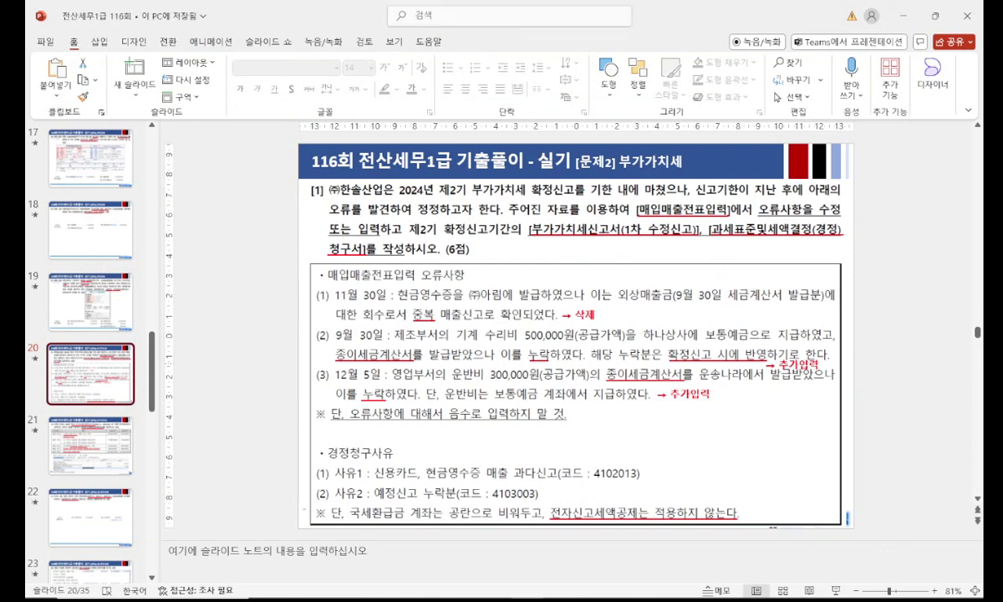
{"action": "key", "text": "alt+Tab"}
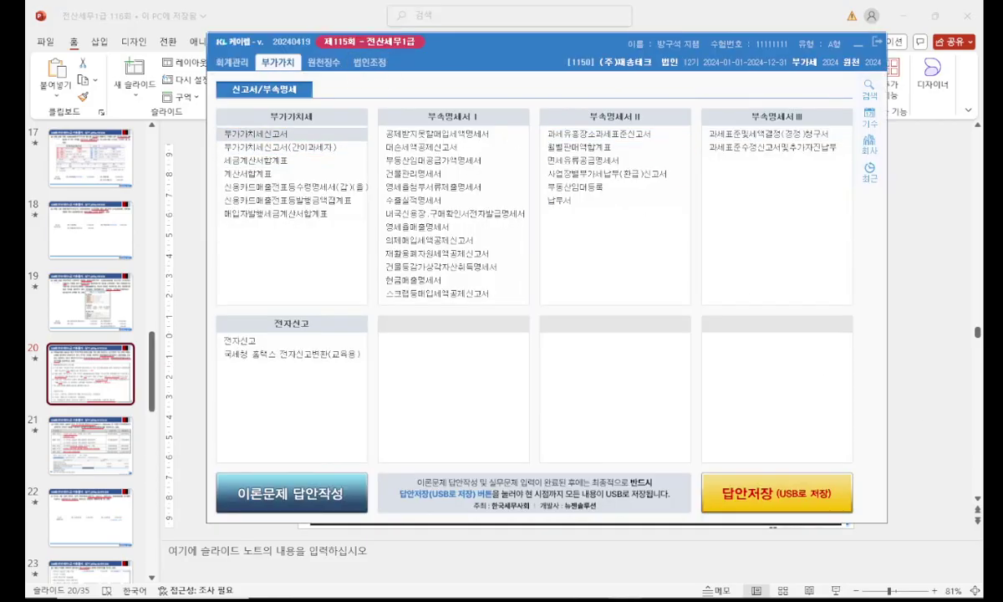
{"action": "left_click", "coordinate": [236, 132]}
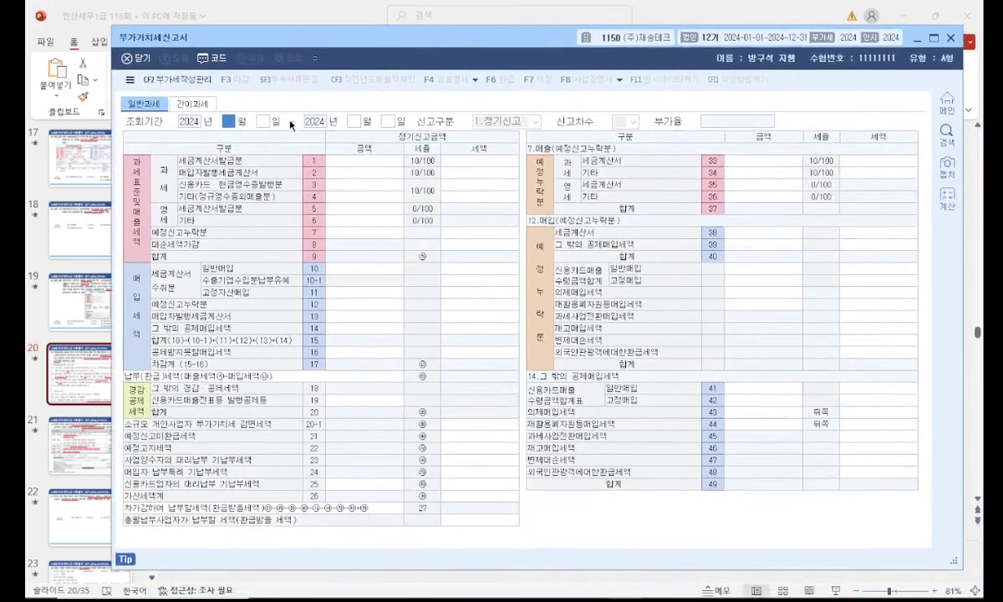
{"action": "type", "text": "10"}
{"action": "key", "text": "Return"}
{"action": "key", "text": "Return"}
{"action": "type", "text": "12"}
{"action": "key", "text": "Return"}
{"action": "key", "text": "Return"}
{"action": "left_click", "coordinate": [535, 121]}
{"action": "left_click", "coordinate": [535, 144]}
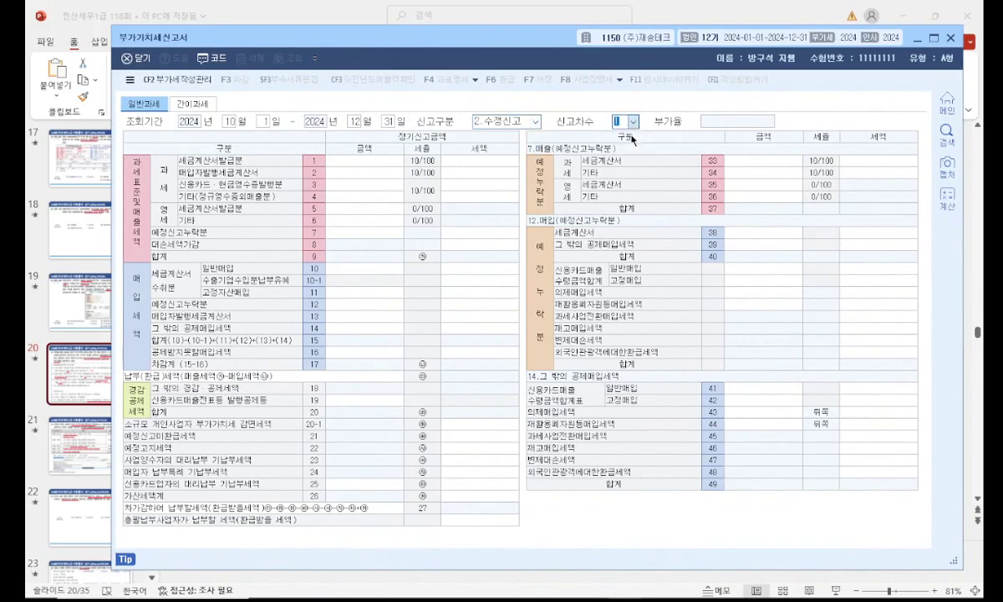
{"action": "key", "text": "Return"}
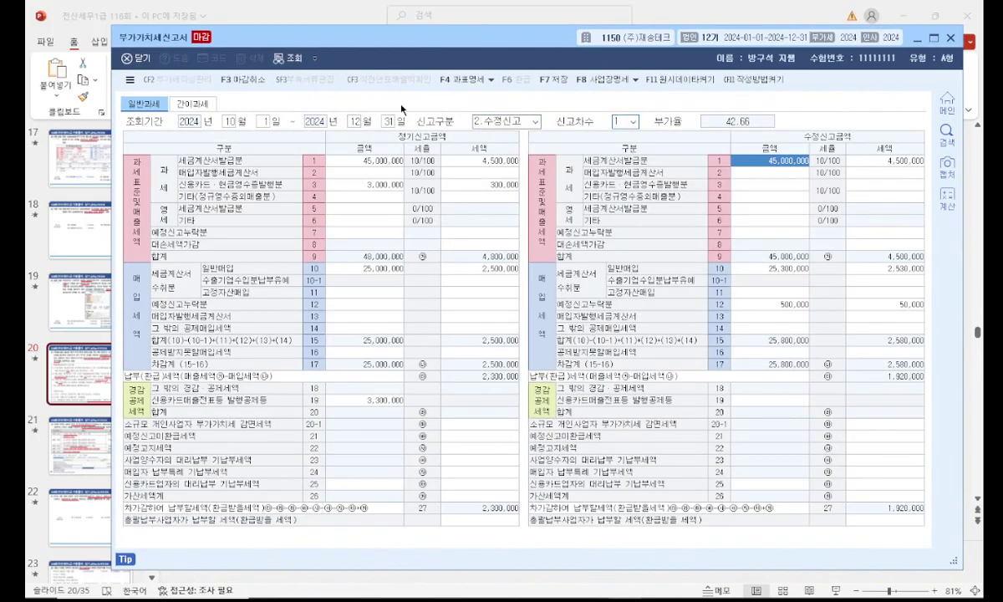
Cancel the finalization (마감취소) of the 일반과세자 부가가치세 신고서 and recheck the exam problem.
{"action": "left_click", "coordinate": [244, 80]}
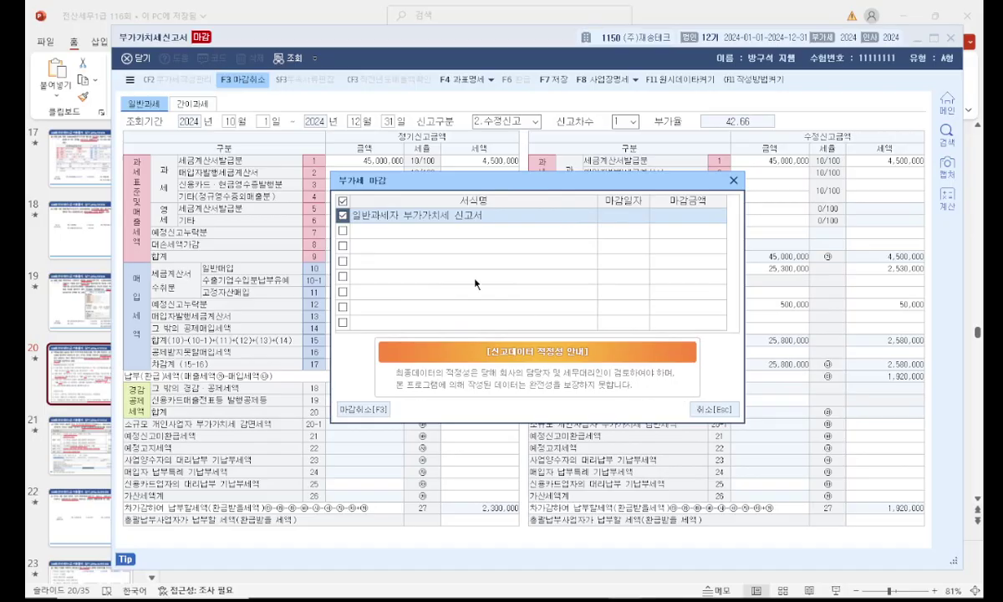
{"action": "left_click", "coordinate": [358, 409]}
{"action": "left_click", "coordinate": [594, 6]}
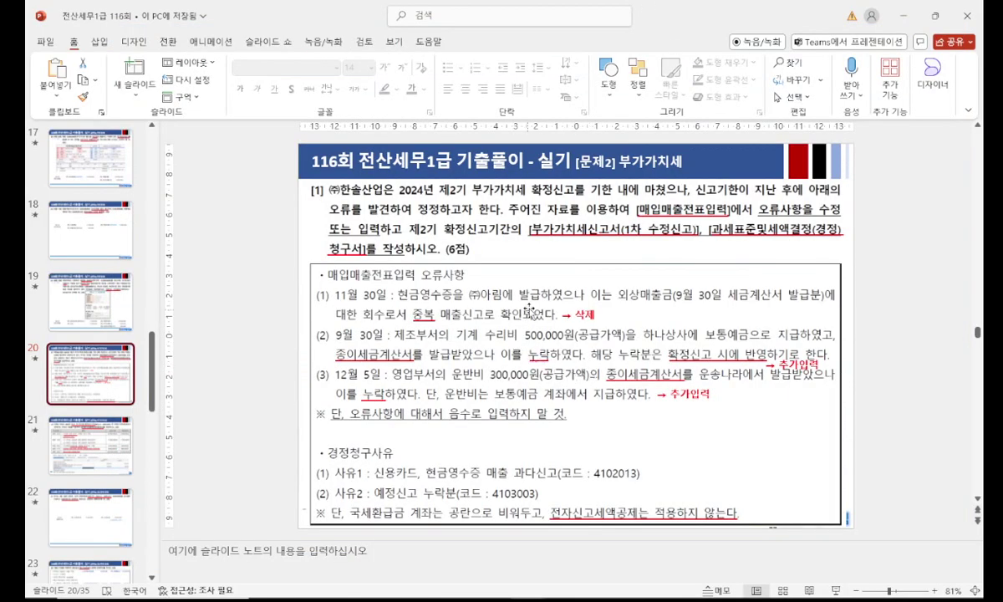
{"action": "key", "text": "alt+Tab"}
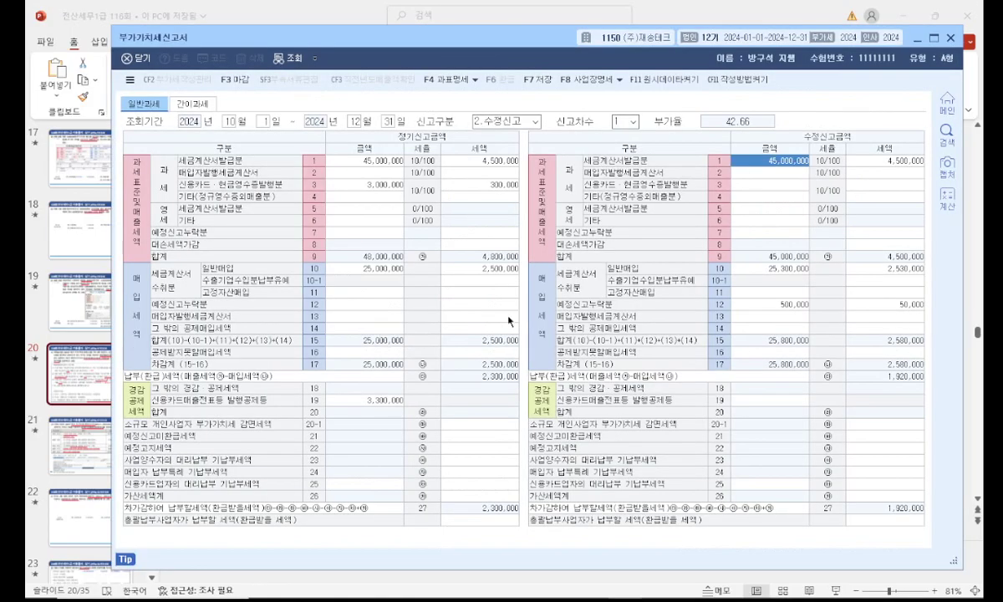
Enter 2,000,000 with a tax of 200,000 for 신용카드매출 일반매입 (row 41) on the amended return's second page and confirm.
{"action": "left_click", "coordinate": [743, 328]}
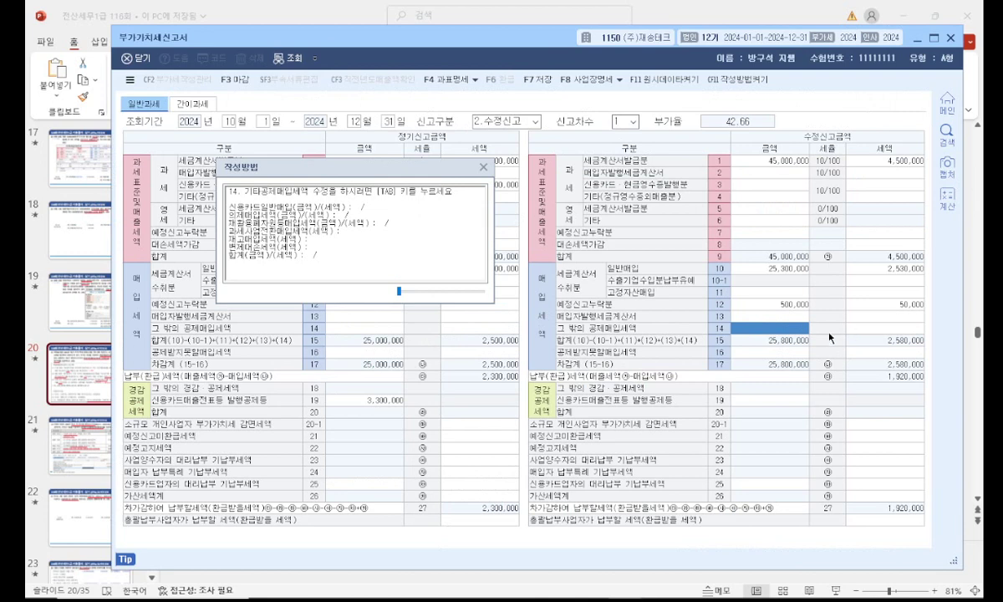
{"action": "key", "text": "Tab"}
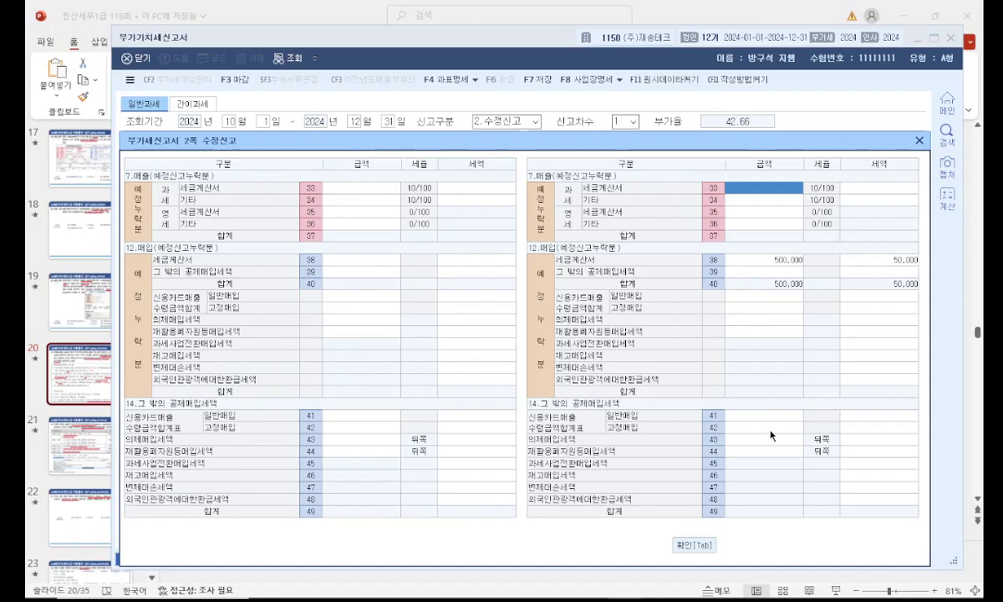
{"action": "left_click", "coordinate": [724, 399]}
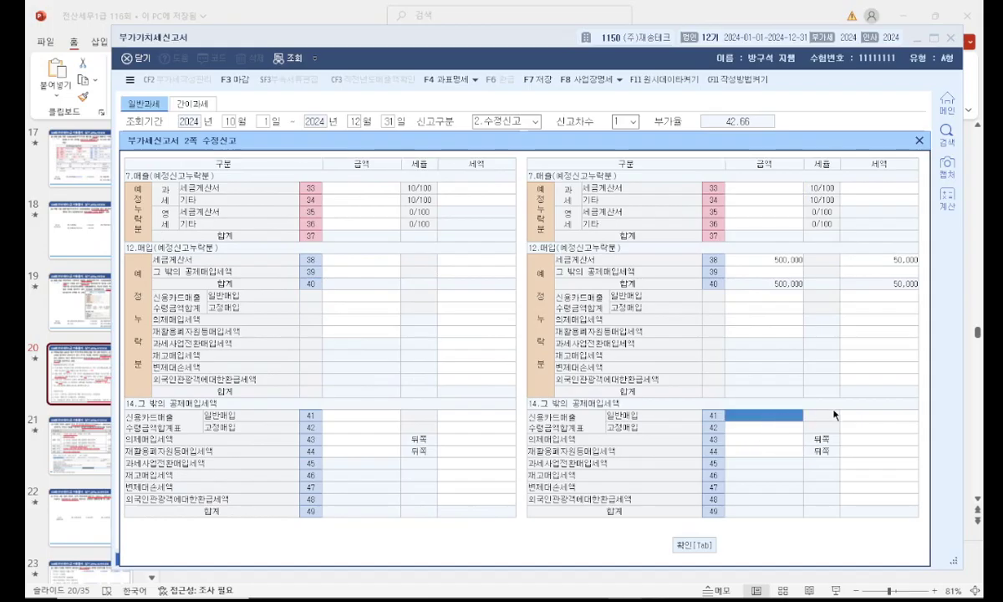
{"action": "type", "text": "2000000"}
{"action": "key", "text": "Return"}
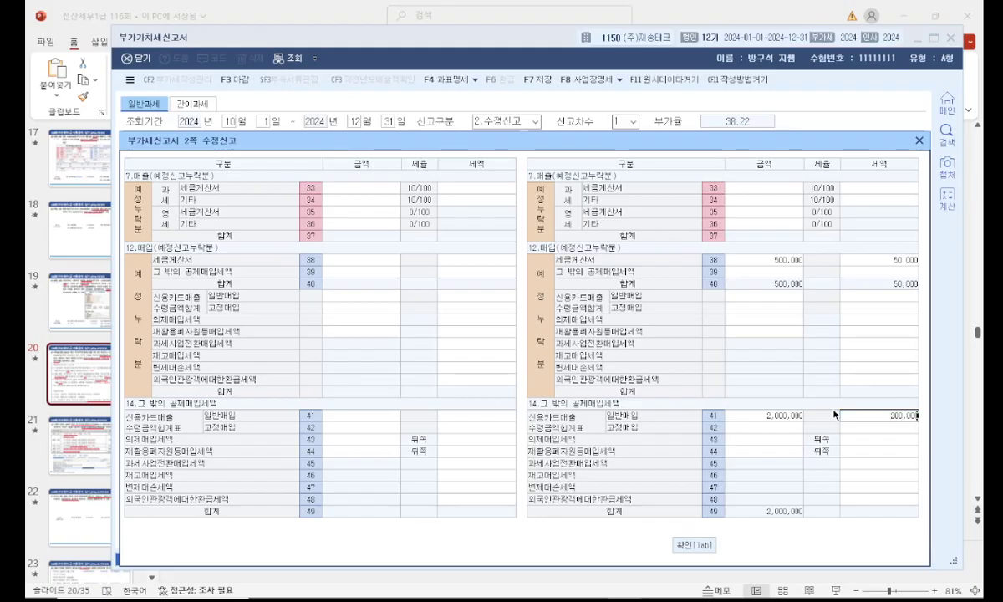
{"action": "key", "text": "Return"}
{"action": "left_click", "coordinate": [695, 544]}
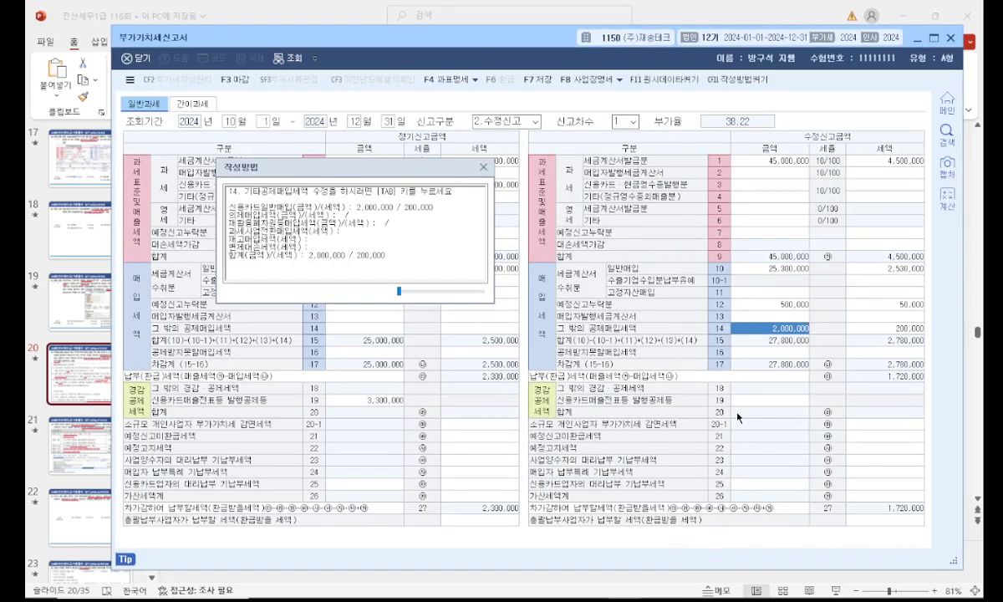
{"action": "left_click", "coordinate": [483, 168]}
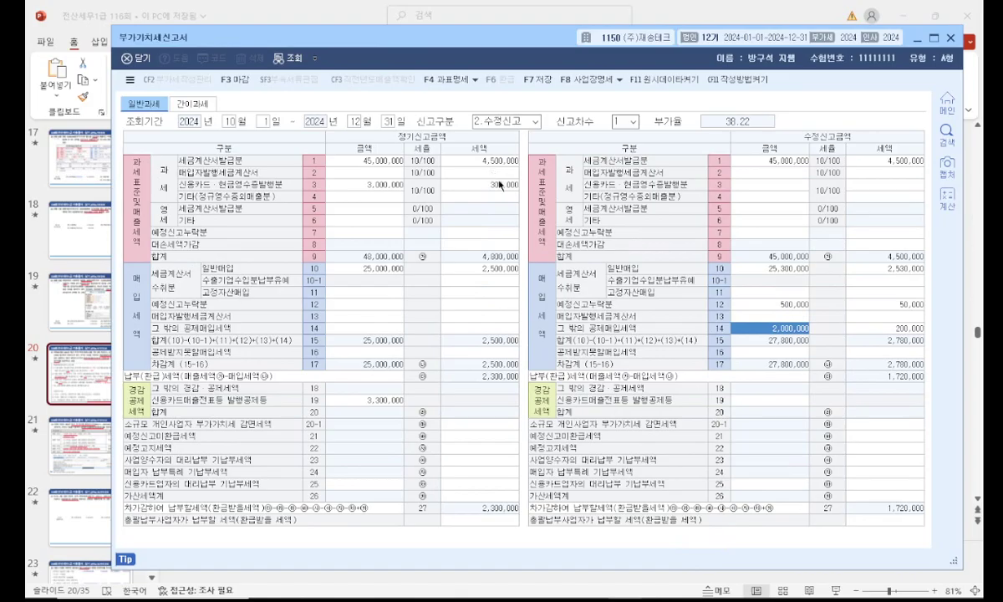
Force the finalization (강제마감) of the first amended VAT return and close the return.
{"action": "left_click", "coordinate": [239, 83]}
{"action": "left_click", "coordinate": [368, 413]}
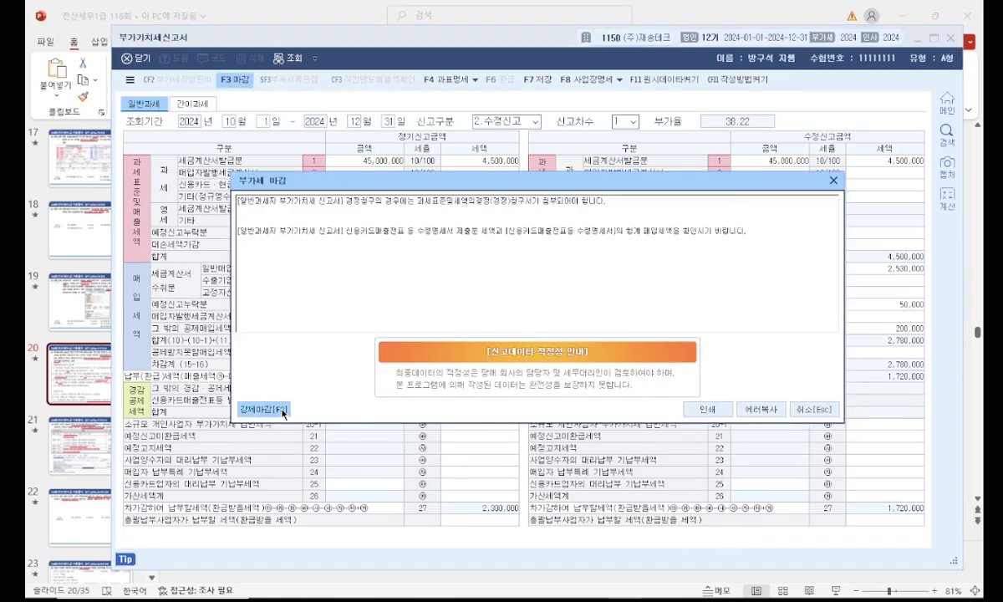
{"action": "left_click", "coordinate": [281, 411]}
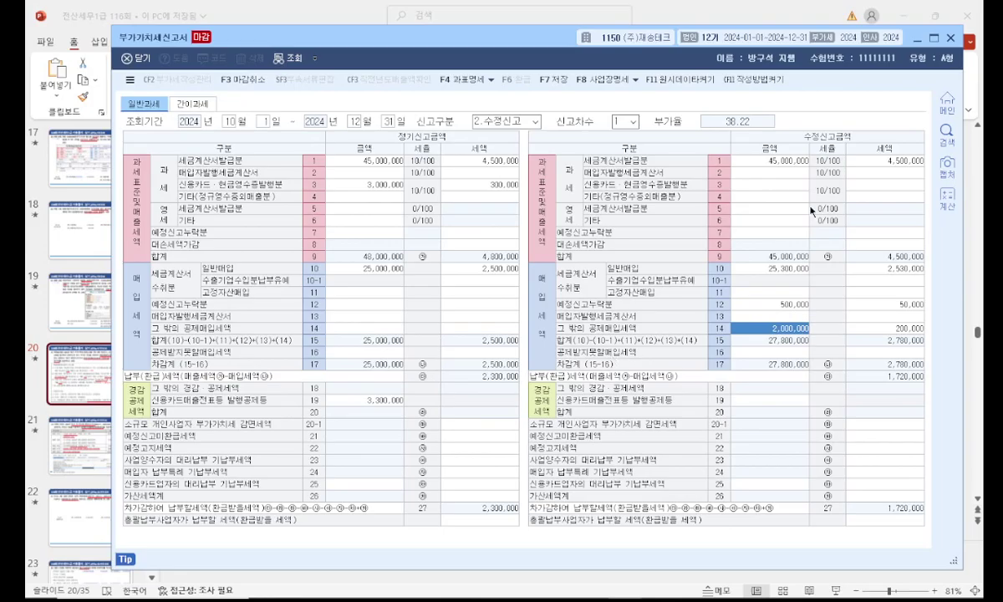
{"action": "left_click", "coordinate": [951, 38]}
{"action": "mouse_move", "coordinate": [615, 590]}
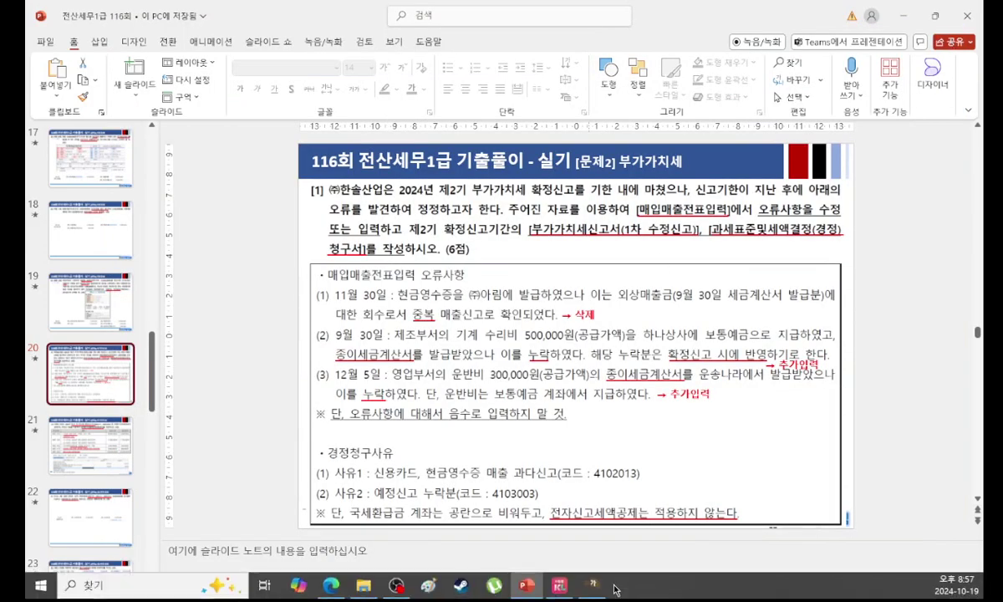
Close the outdated 과세표준및세액결정(경정)청구서 and reopen it for October through December 2024 with 수정차수 1.
{"action": "left_click", "coordinate": [558, 585]}
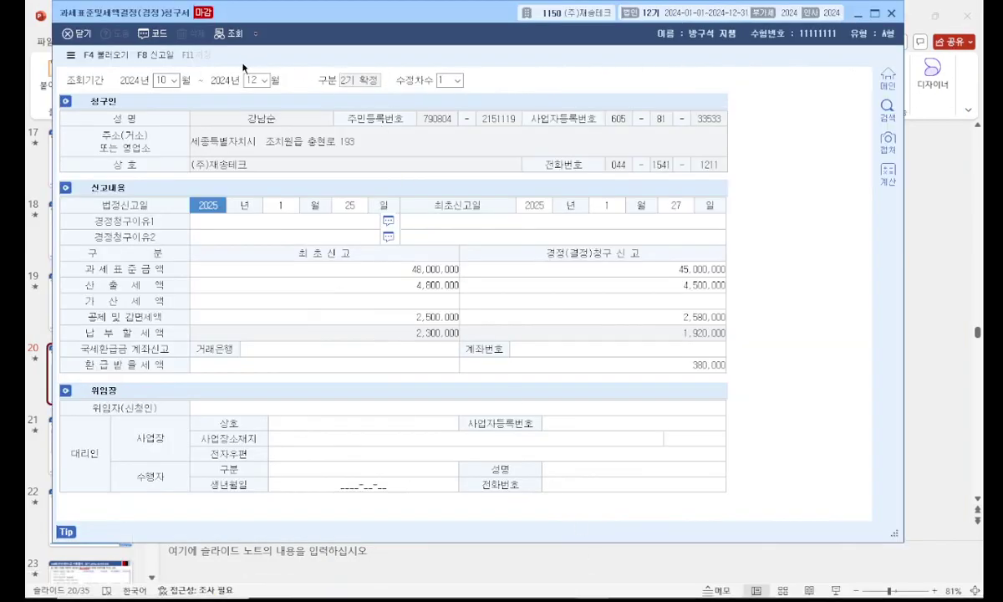
{"action": "left_click", "coordinate": [477, 303]}
{"action": "left_click", "coordinate": [892, 13]}
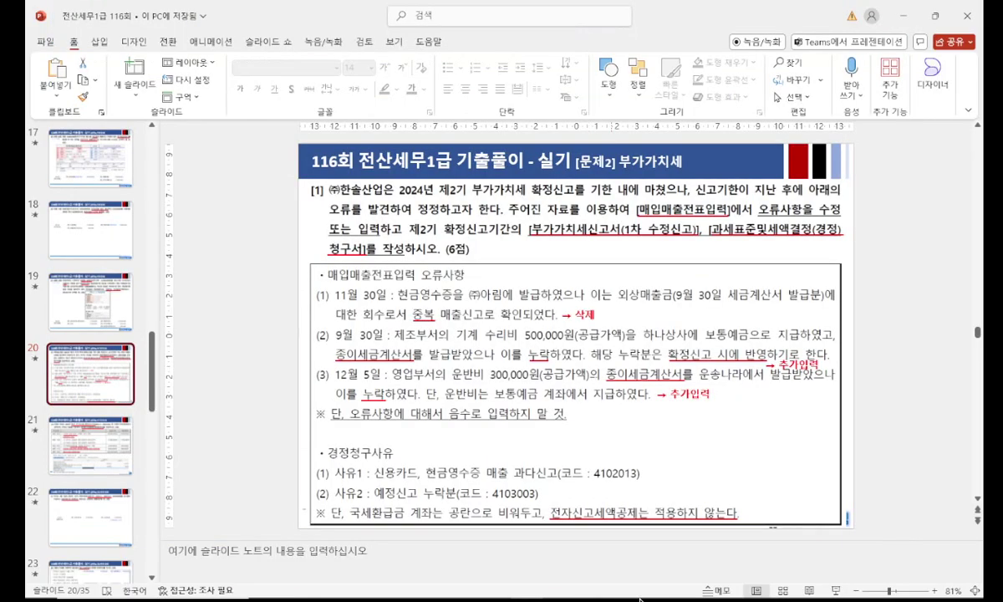
{"action": "left_click", "coordinate": [559, 592]}
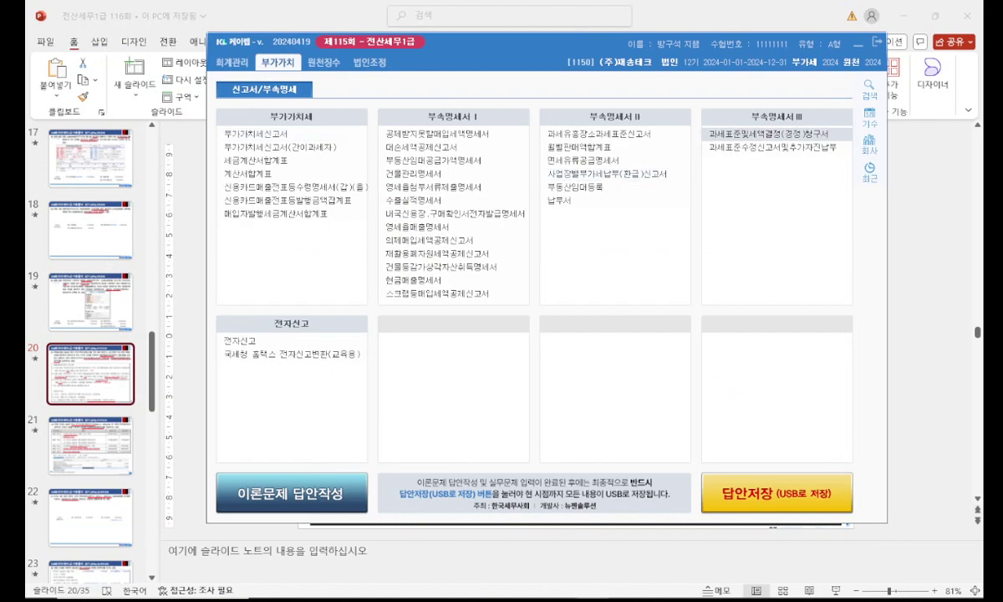
{"action": "left_click", "coordinate": [774, 134]}
{"action": "double_click", "coordinate": [411, 42]}
{"action": "left_click", "coordinate": [266, 97]}
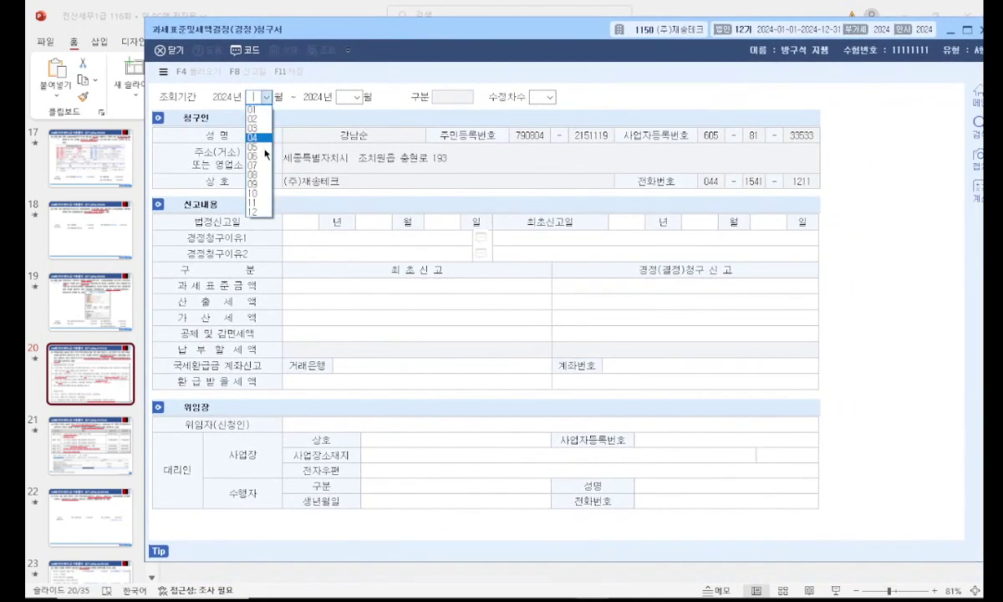
{"action": "left_click", "coordinate": [252, 193]}
{"action": "left_click", "coordinate": [357, 97]}
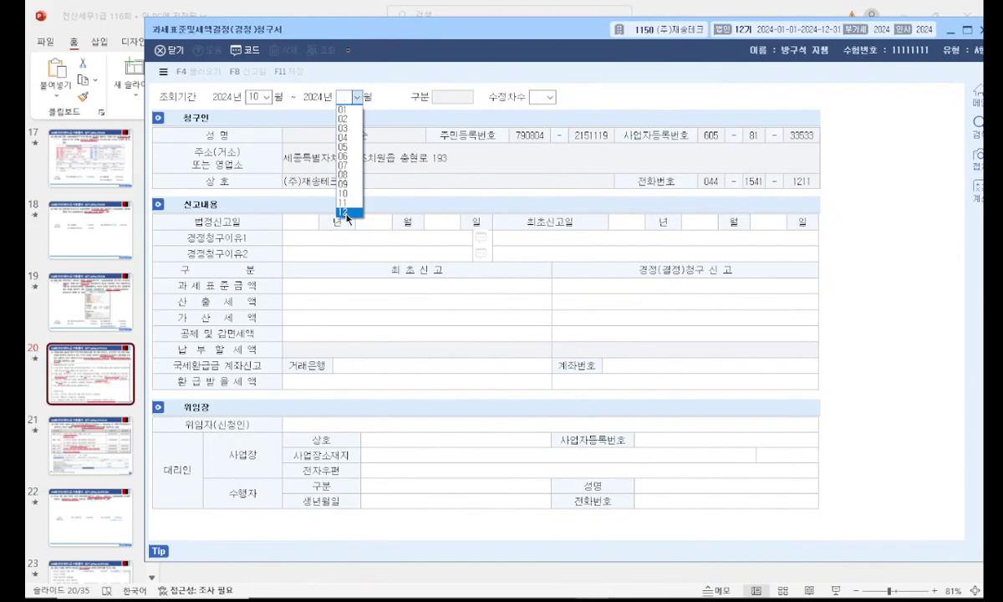
{"action": "left_click", "coordinate": [346, 215]}
{"action": "left_click", "coordinate": [546, 97]}
{"action": "left_click", "coordinate": [538, 109]}
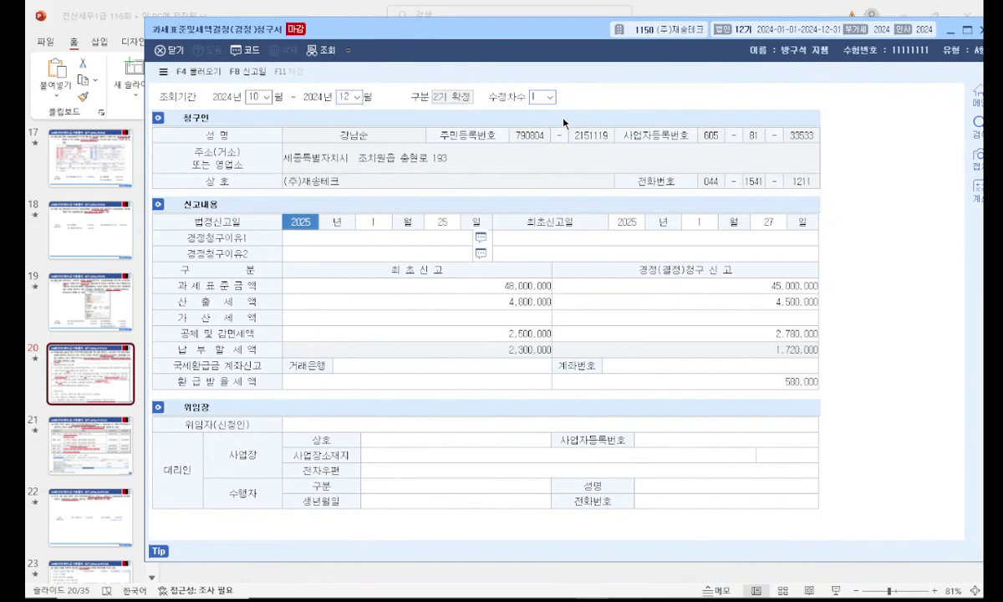
Open the 부가가치세신고서 for October through December 2024 as 2.수정신고 and switch its 신고차수 to 1.
{"action": "key", "text": "alt+Tab"}
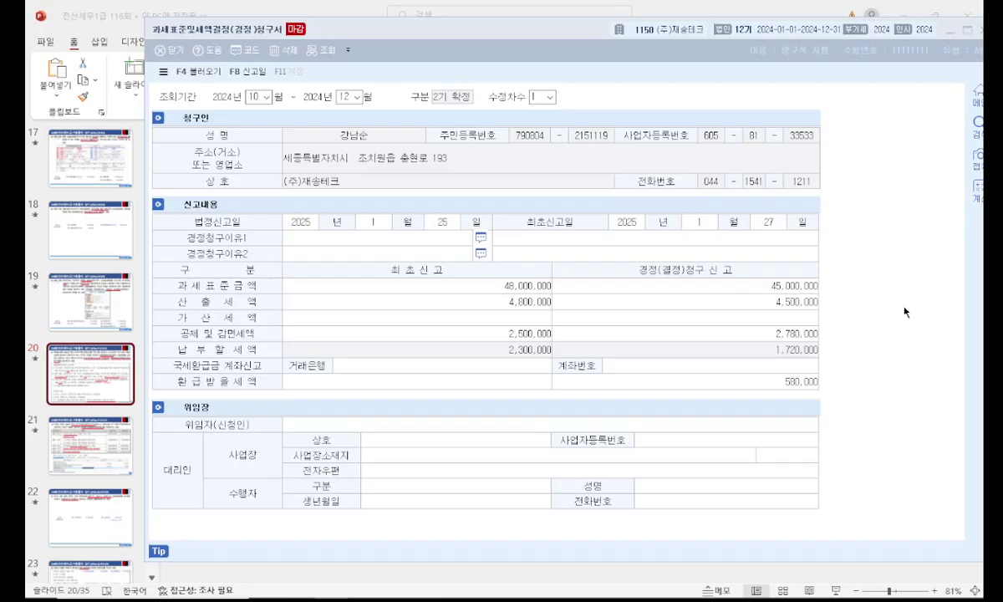
{"action": "key", "text": "alt+Tab"}
{"action": "left_click", "coordinate": [518, 338]}
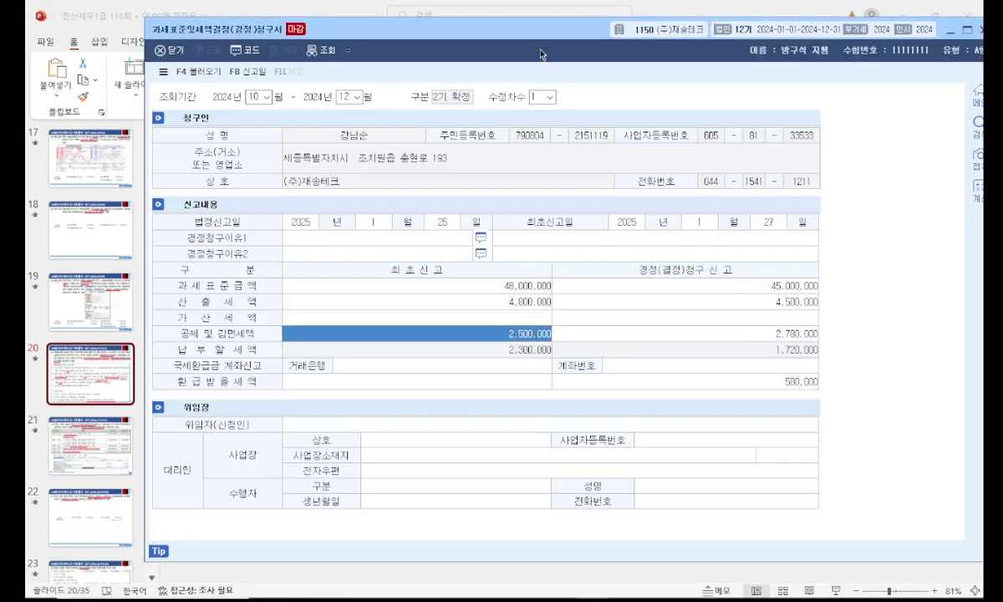
{"action": "left_click_drag", "start_coordinate": [532, 30], "coordinate": [448, 34]}
{"action": "left_click", "coordinate": [565, 592]}
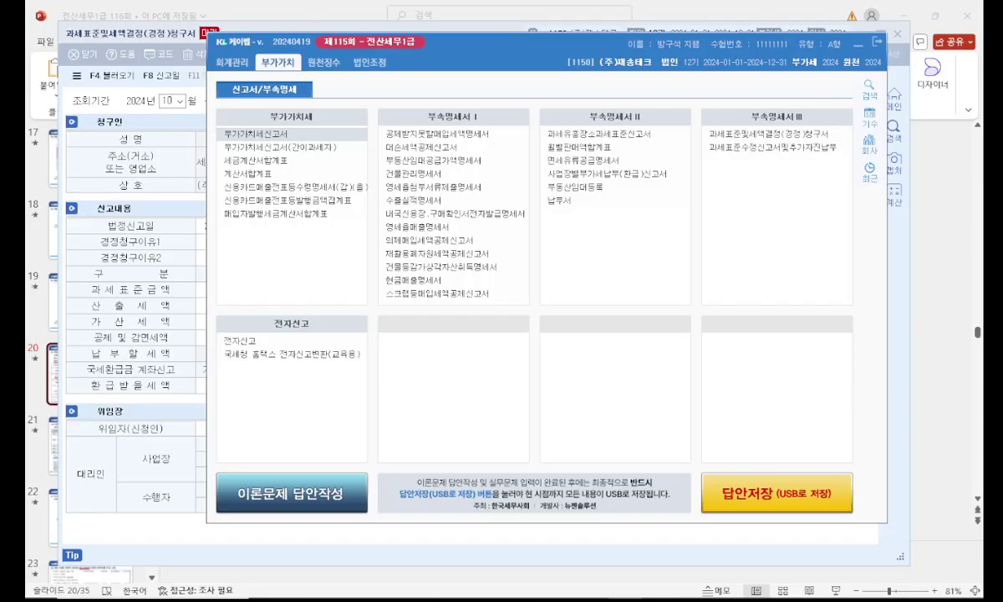
{"action": "left_click_drag", "start_coordinate": [1002, 100], "coordinate": [517, 45]}
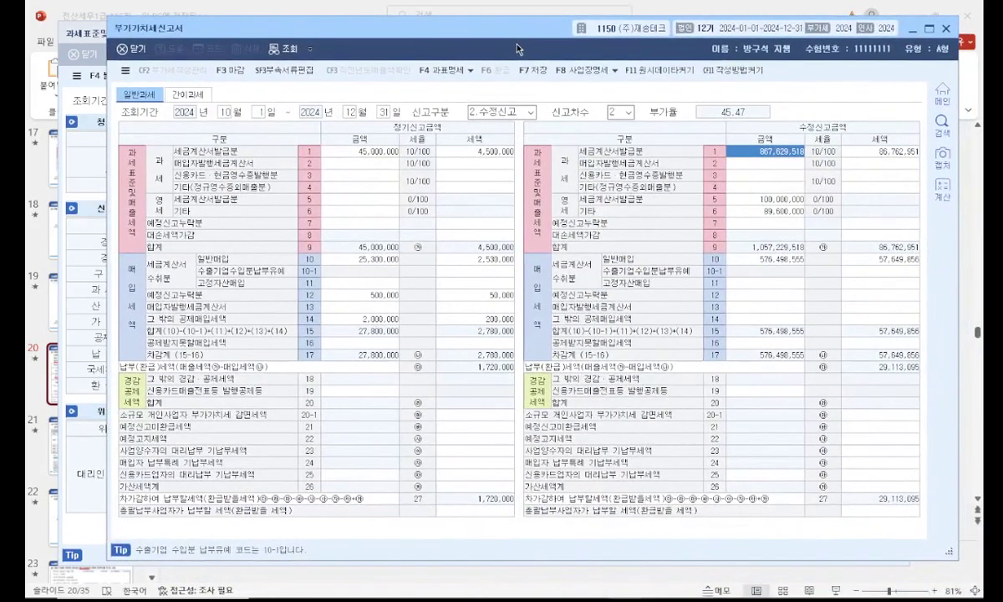
{"action": "left_click", "coordinate": [633, 113]}
{"action": "left_click", "coordinate": [623, 127]}
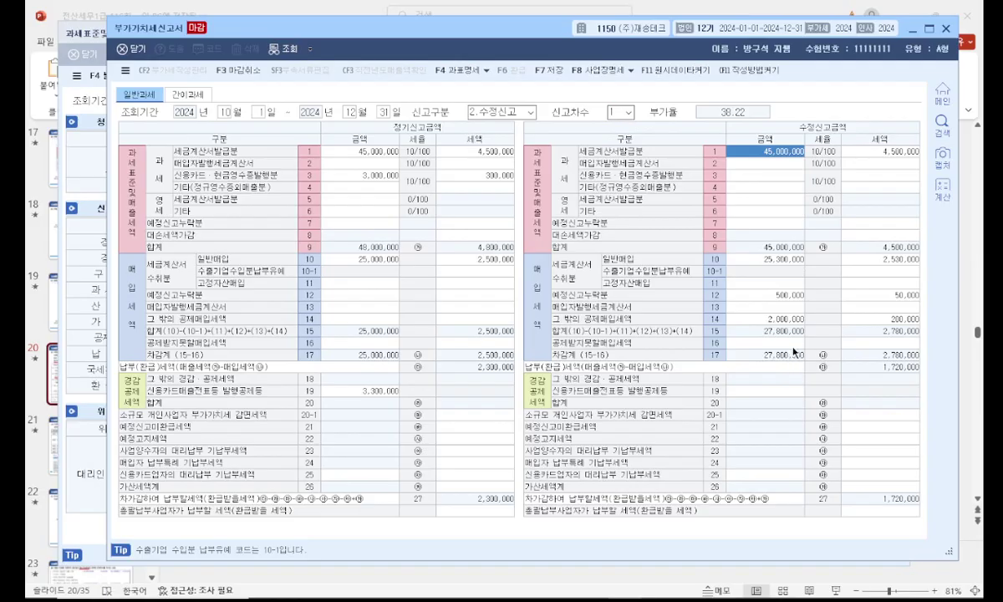
Compare the 공제 및 감면세액 of the 최초신고 and the 경정(결정)청구 신고 in the correction request.
{"action": "left_click_drag", "start_coordinate": [422, 28], "coordinate": [327, 72]}
{"action": "left_click", "coordinate": [158, 37]}
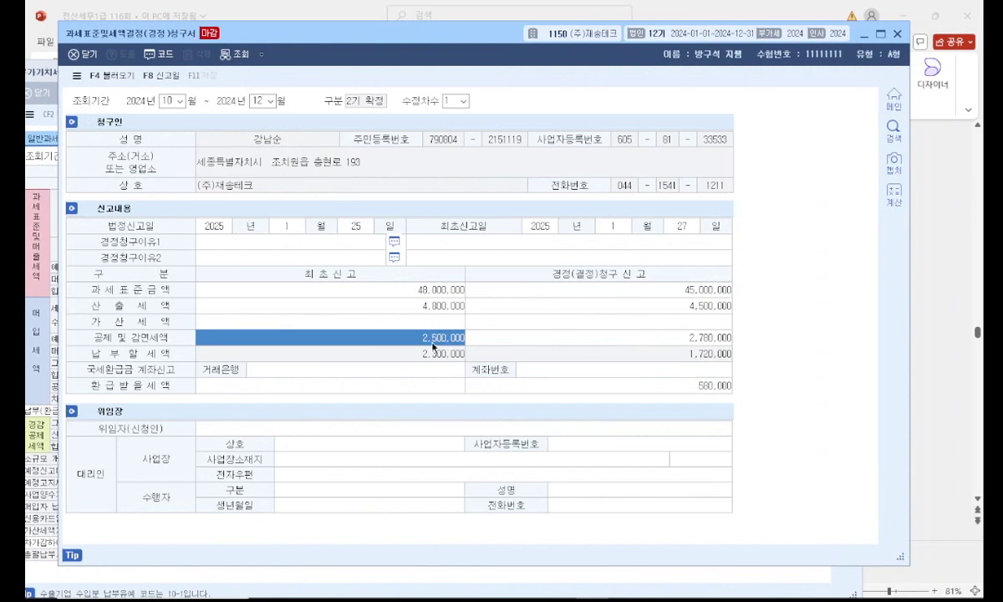
{"action": "mouse_move", "coordinate": [471, 334]}
{"action": "left_mouse_down"}
{"action": "mouse_move", "coordinate": [425, 334]}
{"action": "mouse_move", "coordinate": [442, 349]}
{"action": "mouse_move", "coordinate": [470, 331]}
{"action": "left_mouse_up"}
{"action": "mouse_move", "coordinate": [615, 272]}
{"action": "left_mouse_down"}
{"action": "mouse_move", "coordinate": [532, 269]}
{"action": "mouse_move", "coordinate": [615, 255]}
{"action": "mouse_move", "coordinate": [558, 300]}
{"action": "left_mouse_up"}
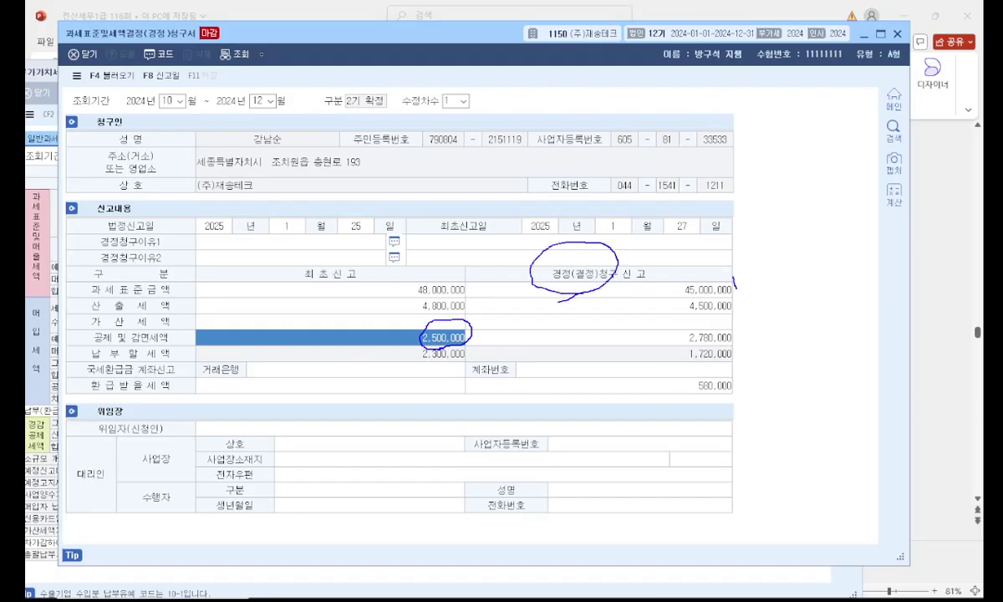
{"action": "left_click_drag", "start_coordinate": [738, 319], "coordinate": [767, 342]}
{"action": "mouse_move", "coordinate": [478, 321]}
{"action": "left_mouse_down"}
{"action": "mouse_move", "coordinate": [481, 340]}
{"action": "mouse_move", "coordinate": [509, 338]}
{"action": "mouse_move", "coordinate": [531, 352]}
{"action": "left_mouse_up"}
{"action": "left_click", "coordinate": [516, 337]}
{"action": "mouse_move", "coordinate": [540, 329]}
{"action": "left_mouse_down"}
{"action": "mouse_move", "coordinate": [545, 339]}
{"action": "mouse_move", "coordinate": [589, 332]}
{"action": "left_mouse_up"}
{"action": "left_click_drag", "start_coordinate": [696, 396], "coordinate": [710, 400]}
{"action": "key", "text": "Escape"}
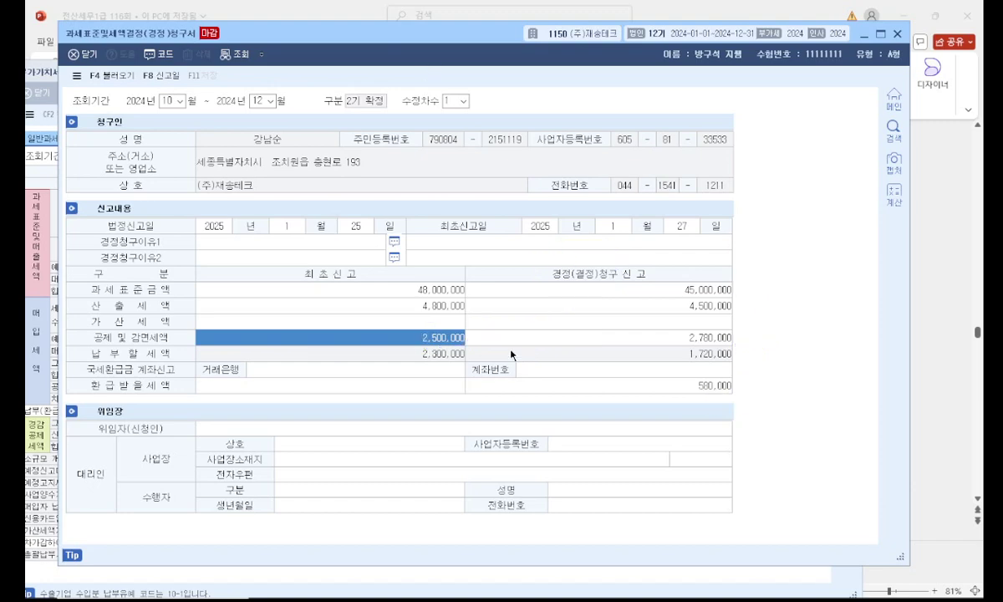
Return to the first amended VAT return and cancel its finalization (마감취소).
{"action": "left_click_drag", "start_coordinate": [408, 35], "coordinate": [487, 37]}
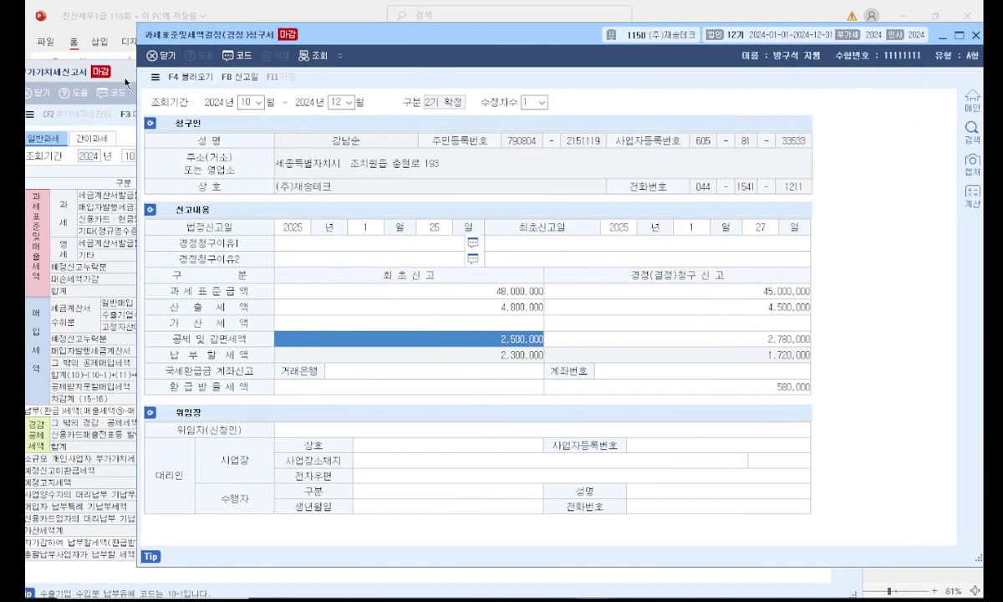
{"action": "left_click", "coordinate": [127, 79]}
{"action": "left_click_drag", "start_coordinate": [142, 77], "coordinate": [232, 40]}
{"action": "left_click", "coordinate": [221, 78]}
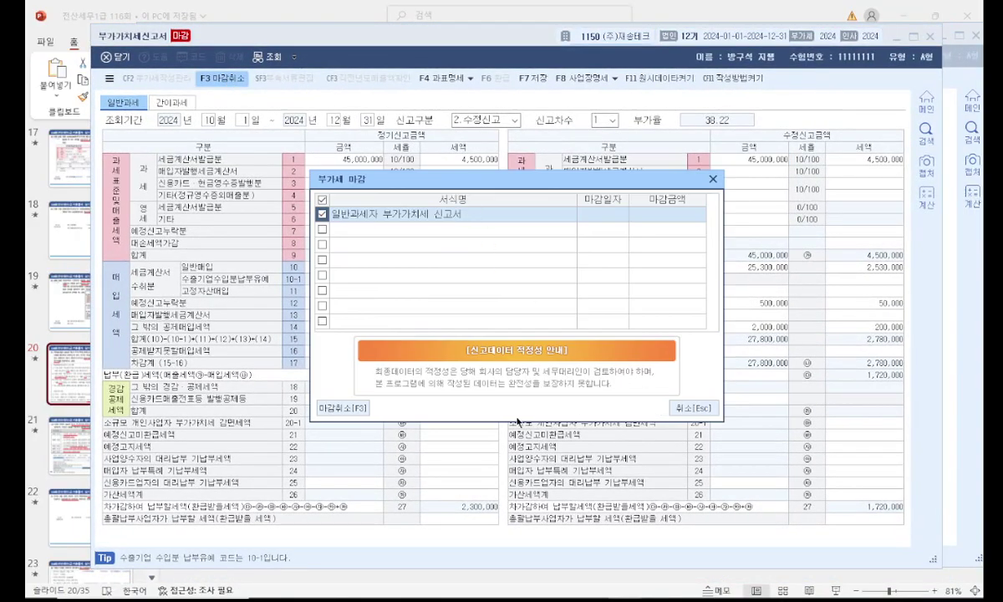
{"action": "left_click", "coordinate": [341, 408]}
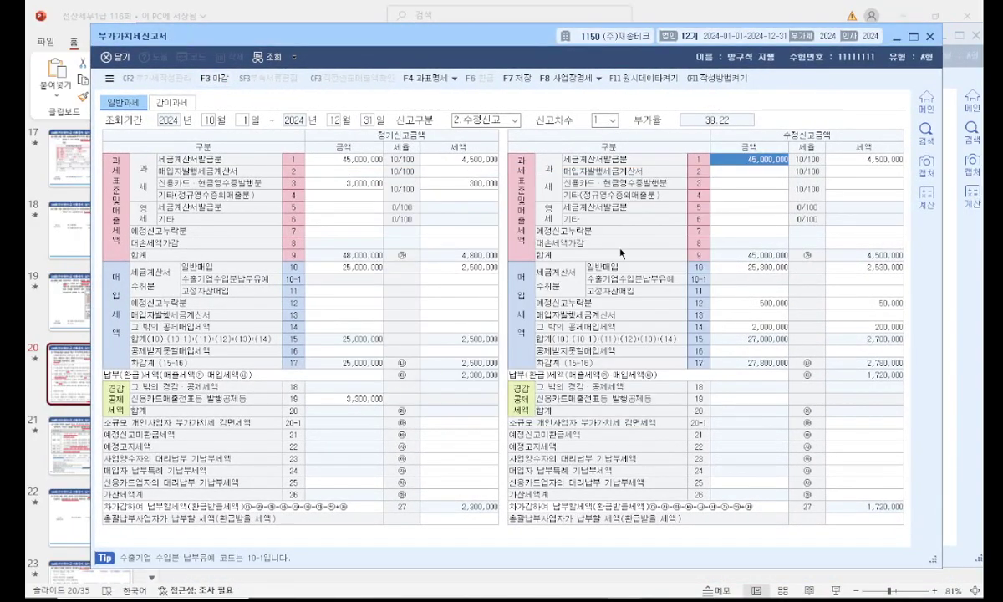
Switch the return to 1.정기신고 and check 그 밖의 공제매입세액 (row 14) and 신용카드매출 일반매입 (row 41).
{"action": "left_click", "coordinate": [513, 121]}
{"action": "left_click", "coordinate": [475, 132]}
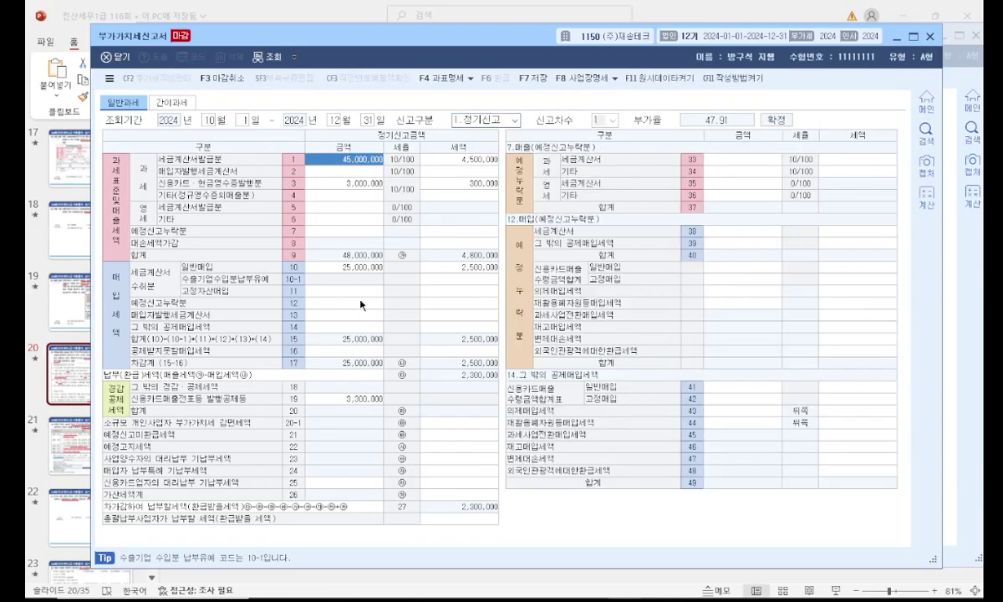
{"action": "left_click", "coordinate": [352, 352]}
{"action": "left_click", "coordinate": [358, 329]}
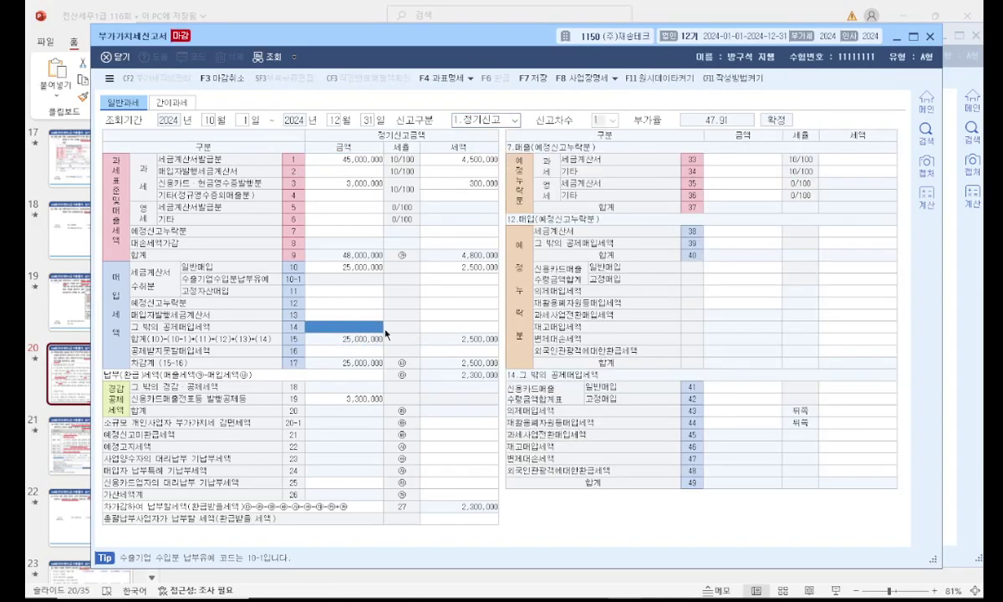
{"action": "left_click", "coordinate": [736, 267]}
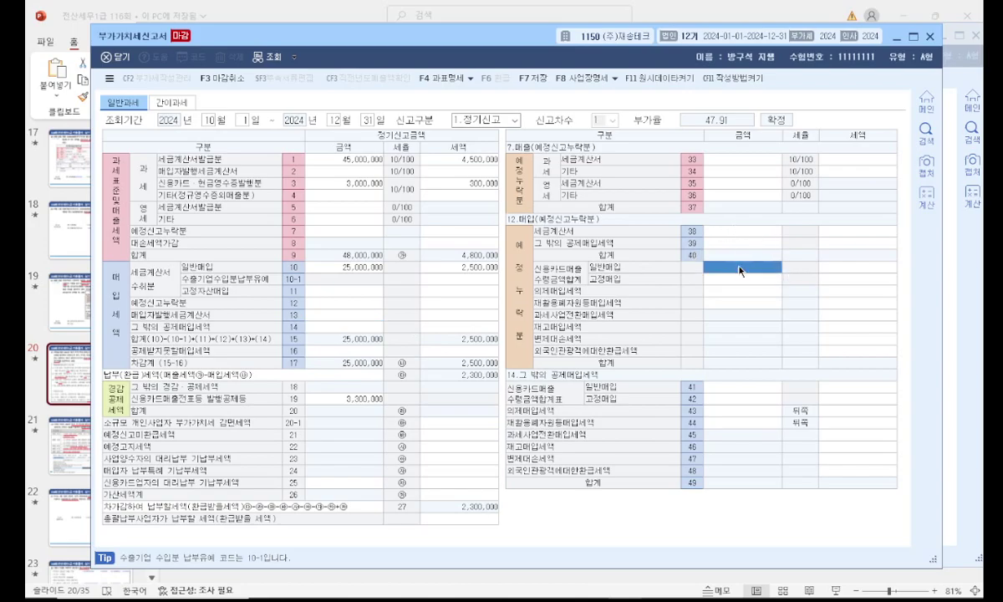
{"action": "left_click", "coordinate": [744, 387]}
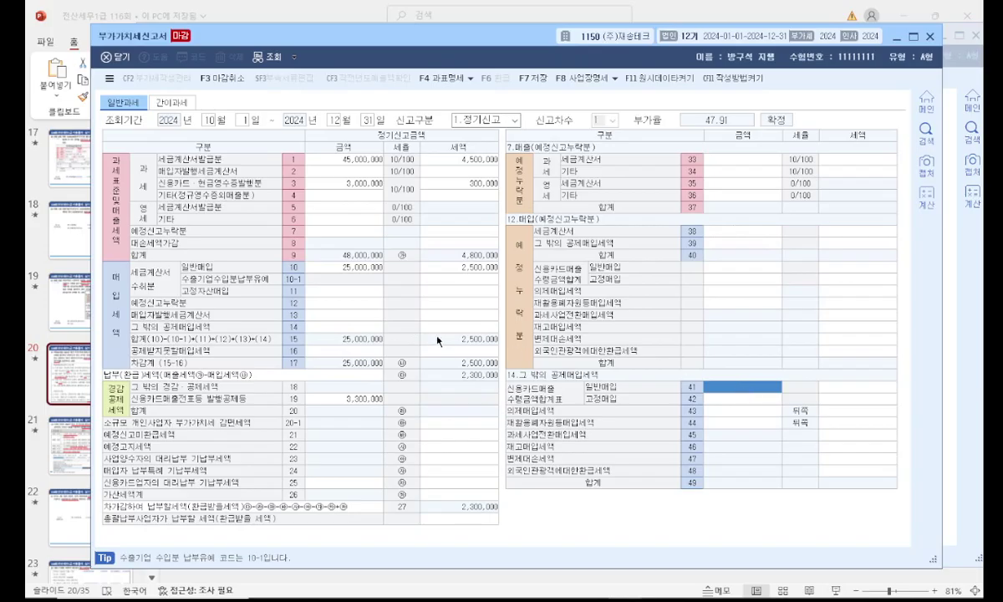
Cancel the finalization (마감취소) of the regular VAT return.
{"action": "left_click", "coordinate": [344, 351]}
{"action": "left_click", "coordinate": [219, 78]}
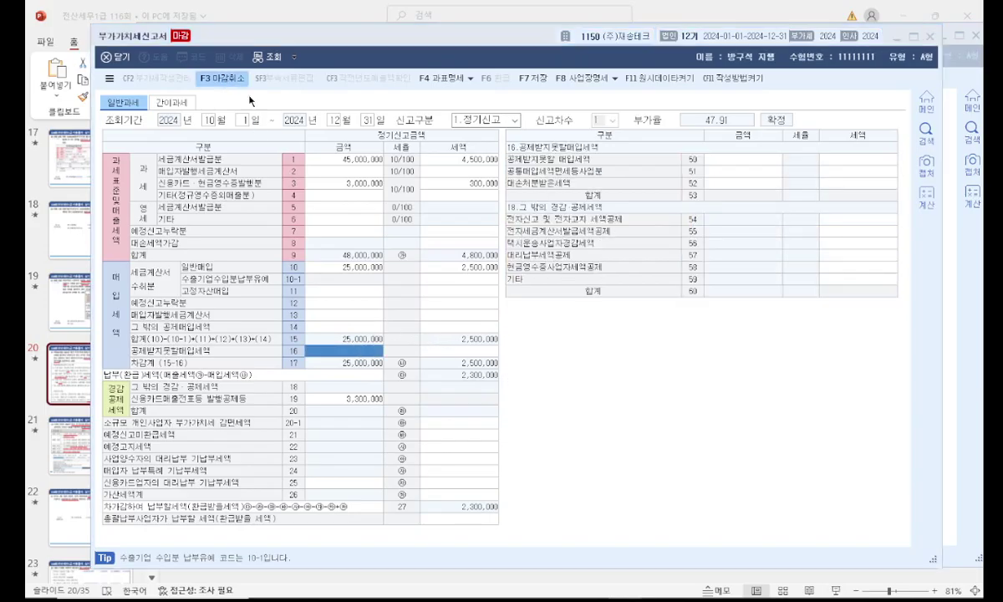
{"action": "left_click", "coordinate": [352, 392]}
Enter 2,000,000 with a tax of 200,000 for 신용카드매출 일반매입 (row 41) on the regular return.
{"action": "left_click", "coordinate": [348, 328]}
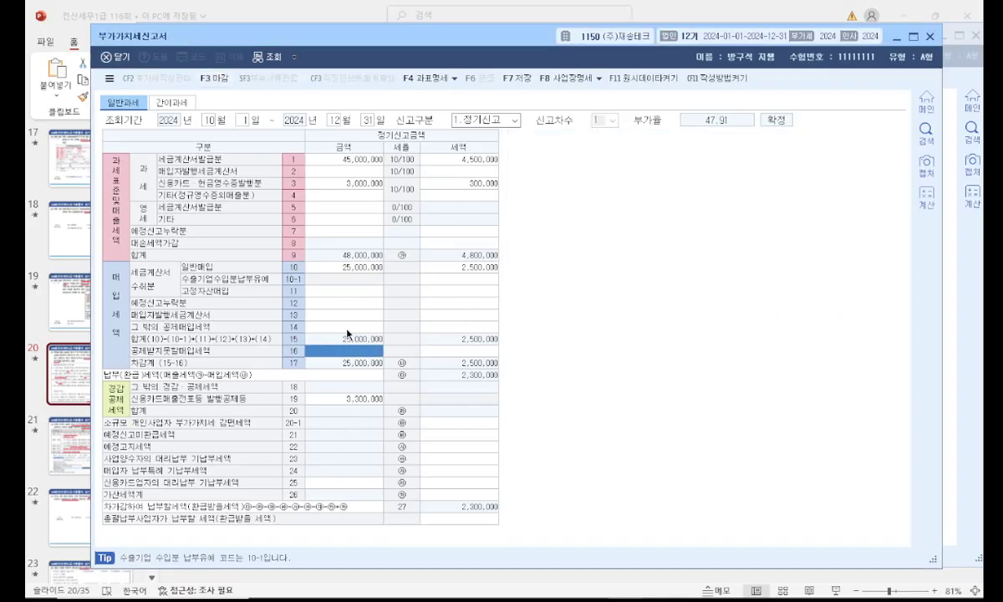
{"action": "left_click", "coordinate": [760, 398]}
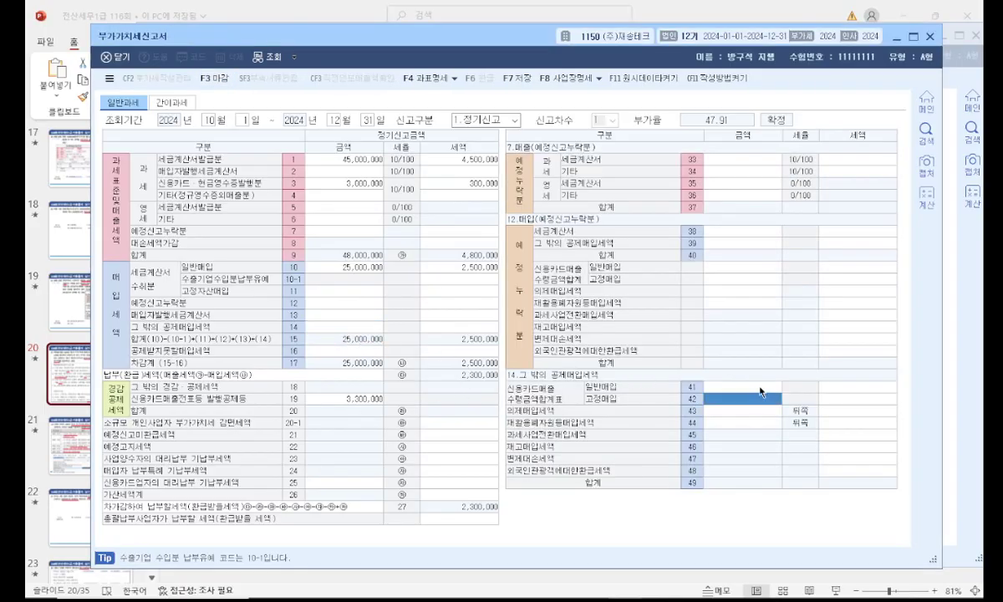
{"action": "left_click", "coordinate": [760, 385]}
{"action": "type", "text": "2000000"}
{"action": "key", "text": "Return"}
{"action": "key", "text": "Return"}
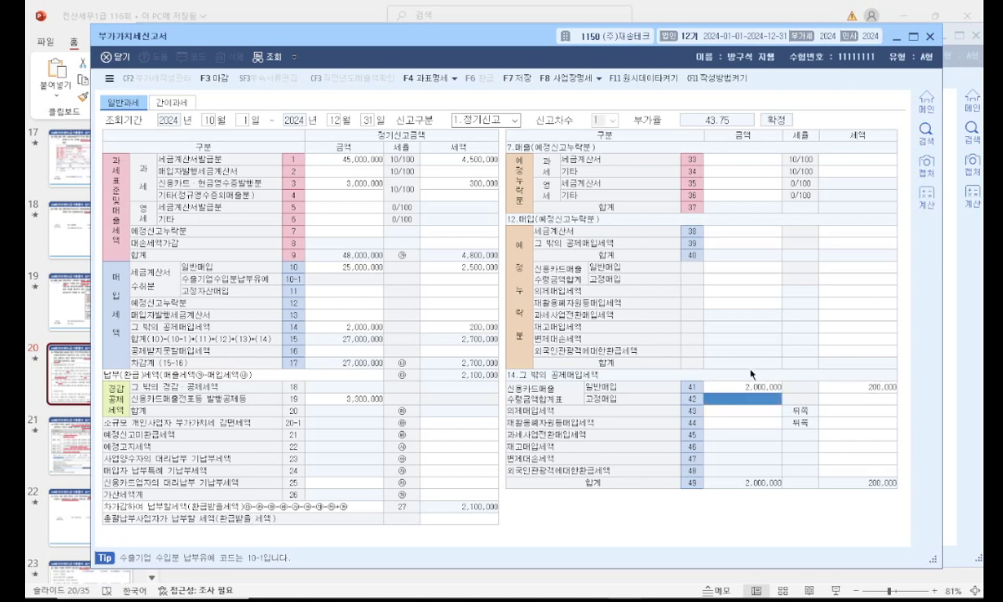
Finalize (마감) the 일반과세자 부가가치세 신고서 of the regular return again.
{"action": "left_click", "coordinate": [205, 78]}
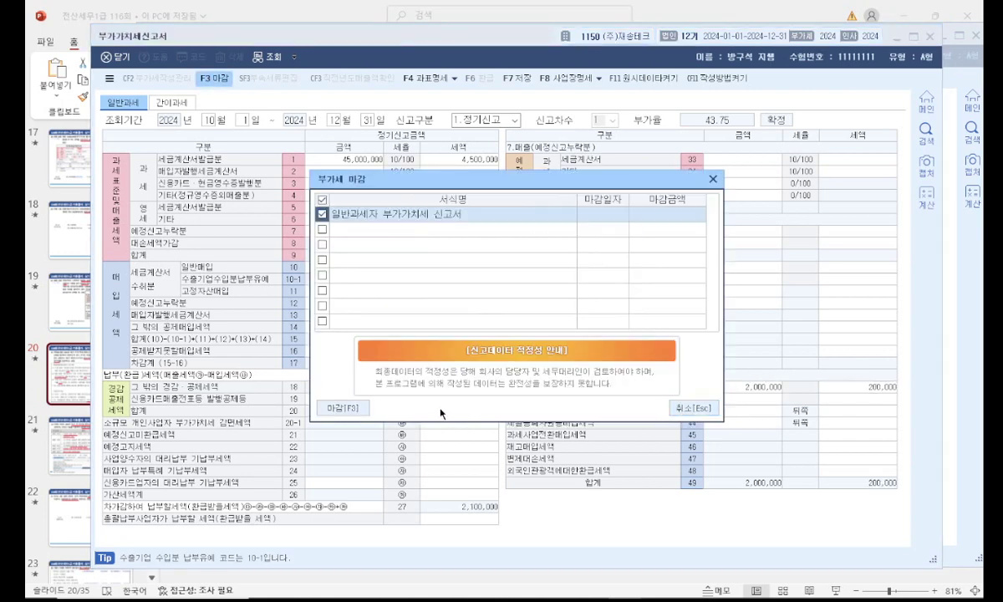
{"action": "left_click", "coordinate": [365, 408]}
{"action": "left_click", "coordinate": [225, 386]}
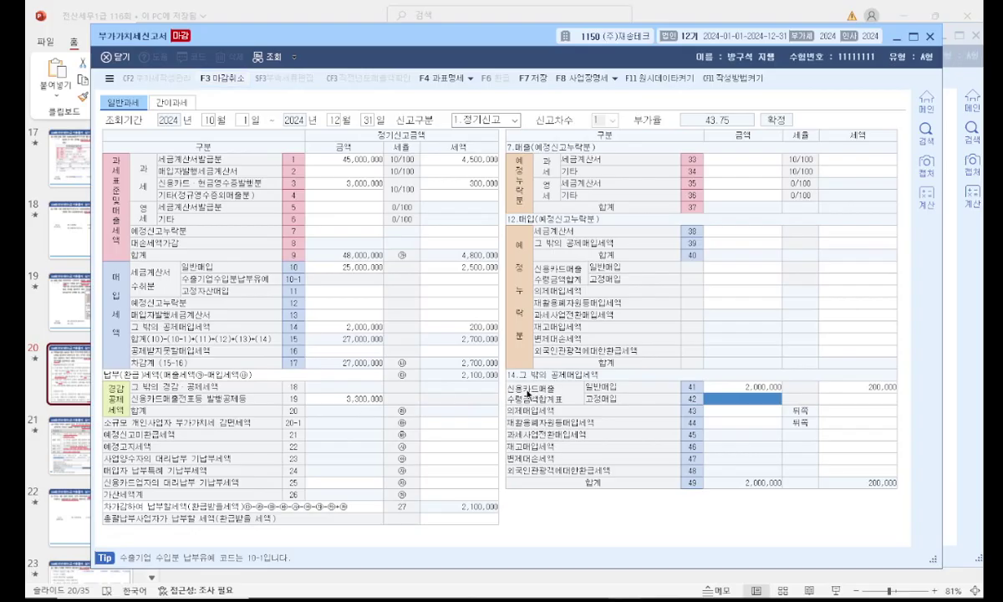
Reload the return as 2.수정신고 with 신고차수 1 and check 그 밖의 공제매입세액 (row 14) in both sections.
{"action": "left_click", "coordinate": [477, 120]}
{"action": "left_click", "coordinate": [464, 135]}
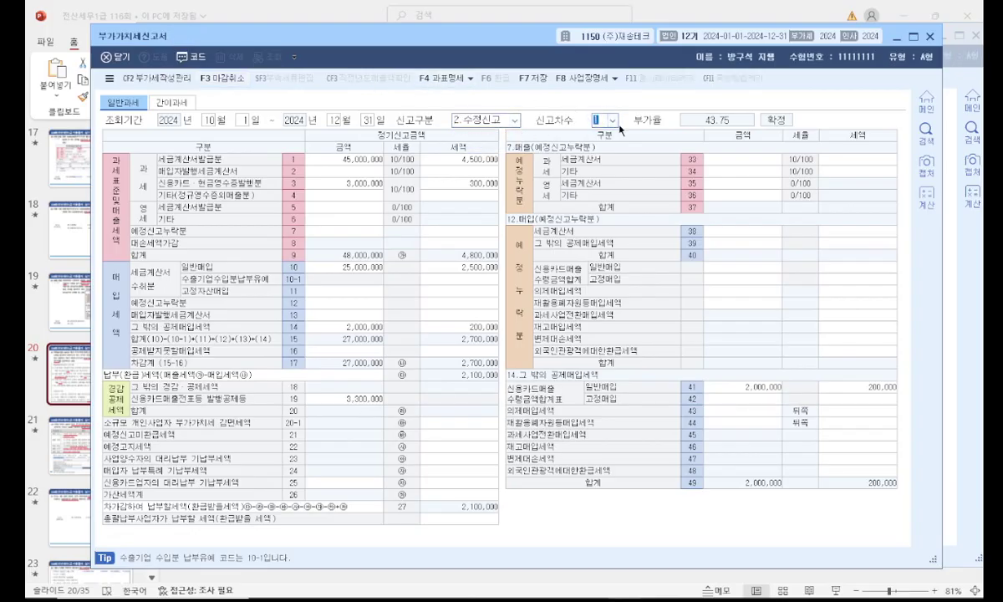
{"action": "key", "text": "Return"}
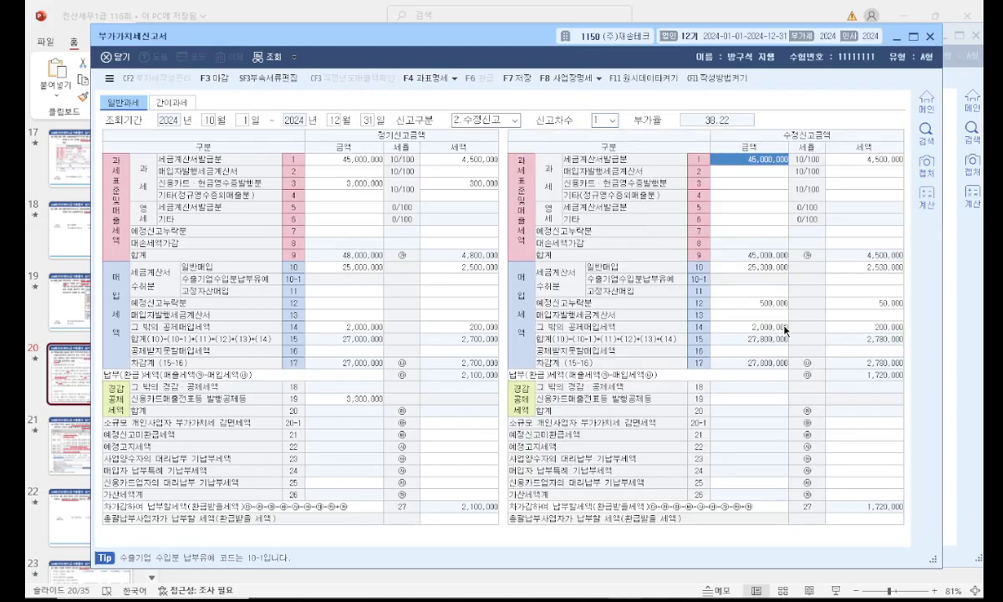
{"action": "left_click", "coordinate": [776, 330]}
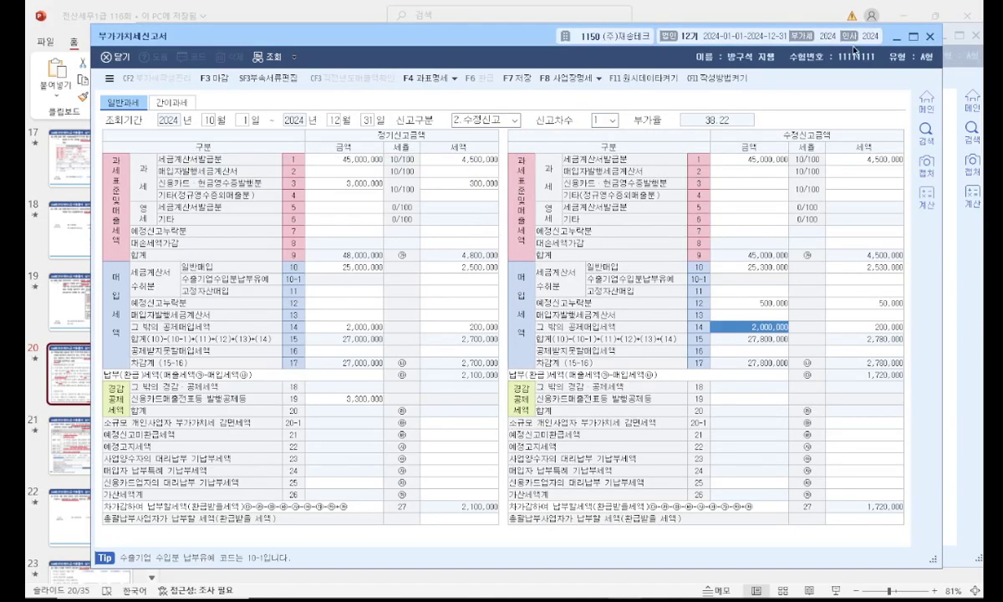
Close the VAT return, then reopen the 과세표준및세액결정(경정)청구서 and load it for October to December 2024.
{"action": "left_click", "coordinate": [931, 36]}
{"action": "left_click_drag", "start_coordinate": [568, 45], "coordinate": [473, 43]}
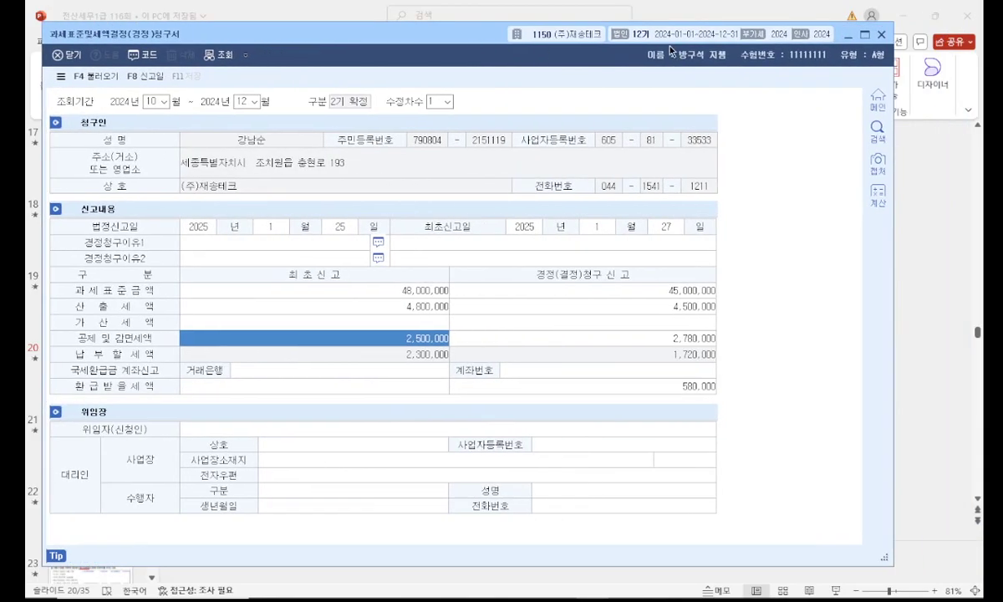
{"action": "left_click", "coordinate": [881, 32]}
{"action": "left_click", "coordinate": [715, 135]}
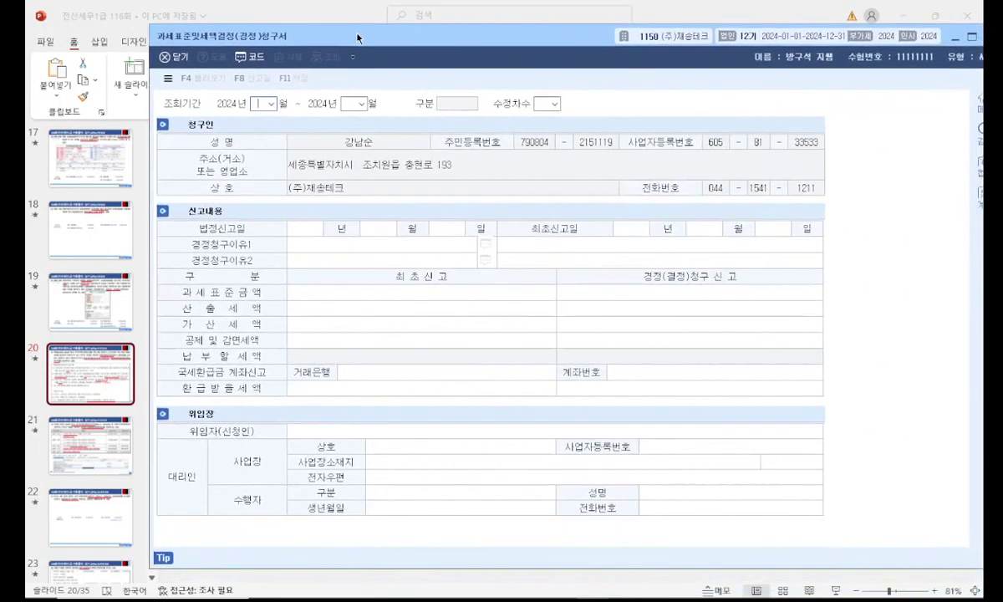
{"action": "left_click", "coordinate": [270, 104]}
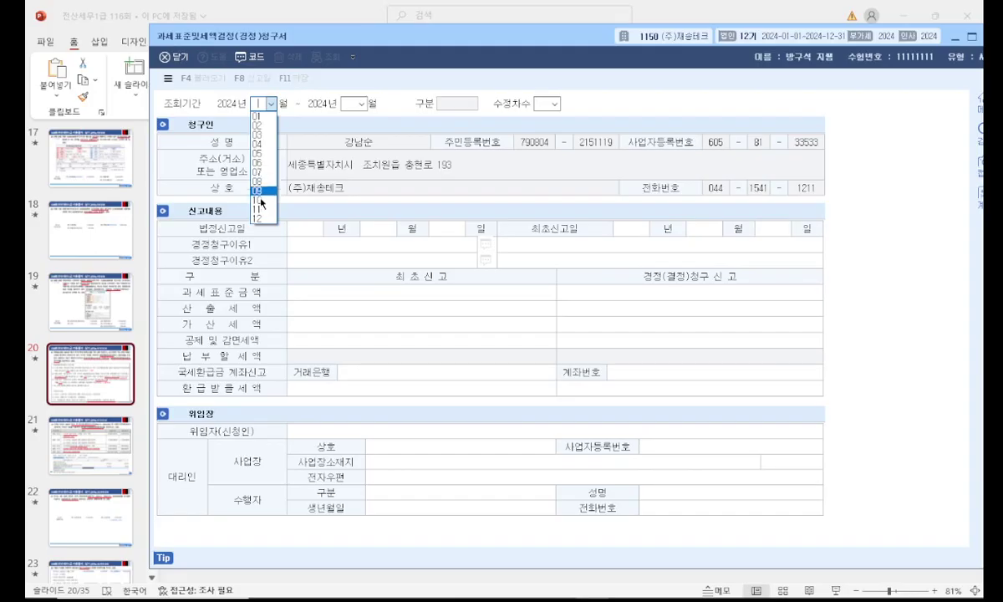
{"action": "left_click", "coordinate": [260, 201]}
{"action": "left_click", "coordinate": [346, 102]}
{"action": "left_click", "coordinate": [347, 218]}
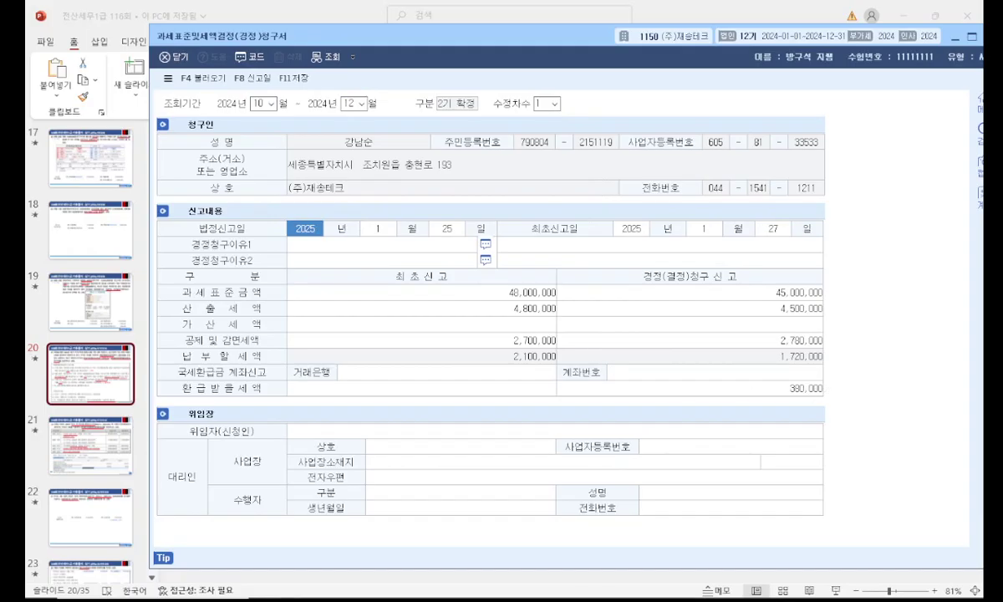
Check the 최초신고 공제 및 감면세액 and 환급받을세액 on the claim form, then close it with its changes saved.
{"action": "left_click_drag", "start_coordinate": [533, 336], "coordinate": [558, 316]}
{"action": "mouse_move", "coordinate": [819, 399]}
{"action": "left_mouse_down"}
{"action": "mouse_move", "coordinate": [791, 399]}
{"action": "mouse_move", "coordinate": [808, 403]}
{"action": "left_mouse_up"}
{"action": "key", "text": "Escape"}
{"action": "left_click_drag", "start_coordinate": [543, 35], "coordinate": [452, 26]}
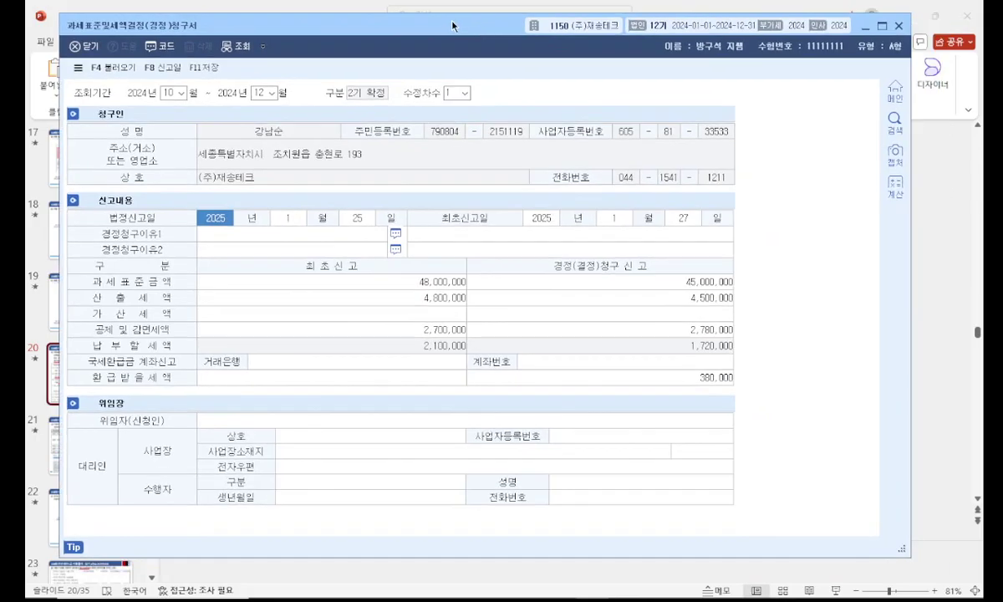
{"action": "left_click", "coordinate": [900, 26]}
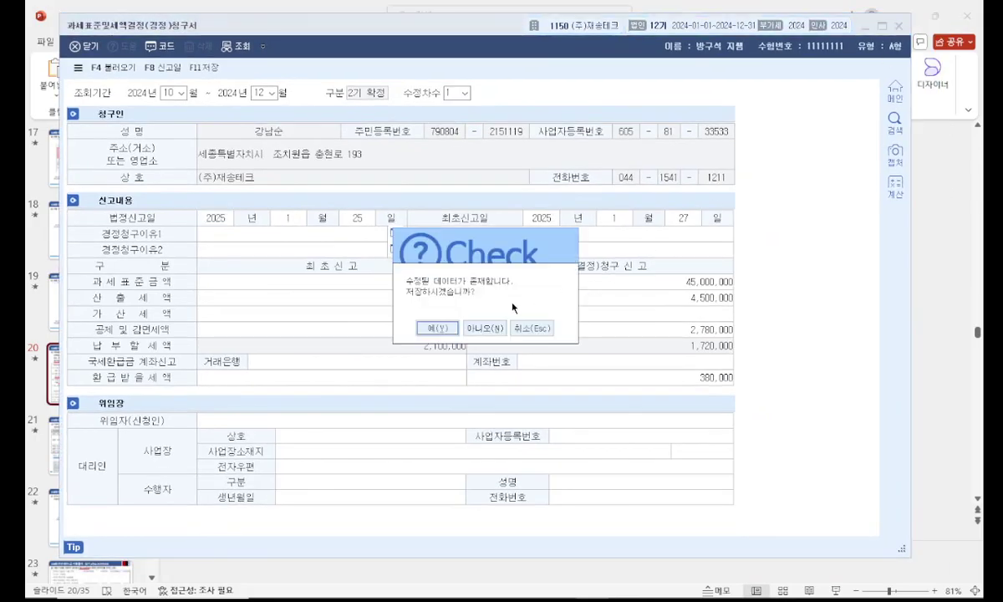
{"action": "left_click", "coordinate": [452, 333]}
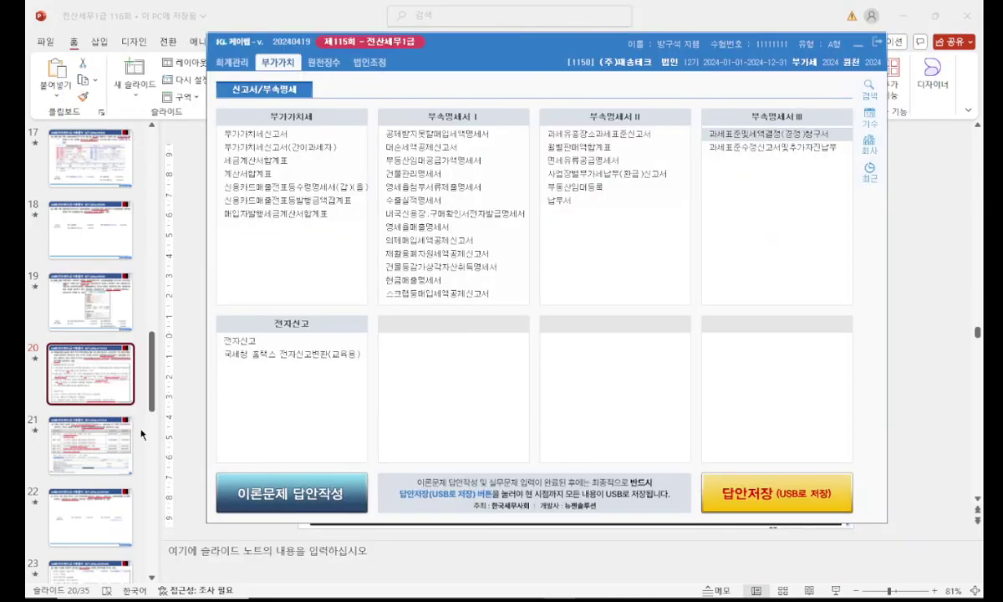
Switch to PowerPoint, present slide 21 and underline 제1기 부가가치세 확정신고기간 and 공제받지못할매입세액명세서 in the problem text.
{"action": "left_click", "coordinate": [77, 421]}
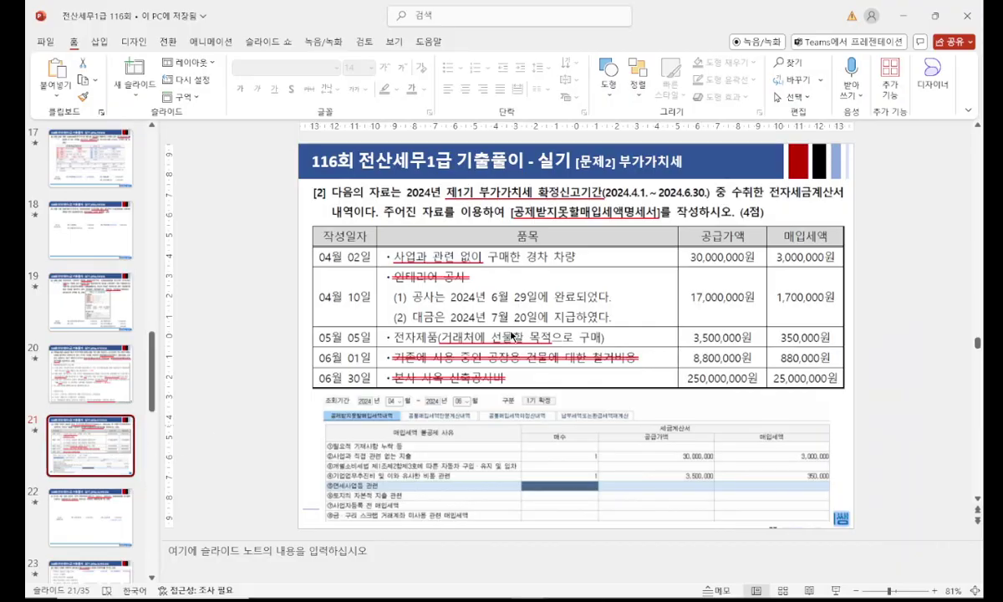
{"action": "key", "text": "shift+F5"}
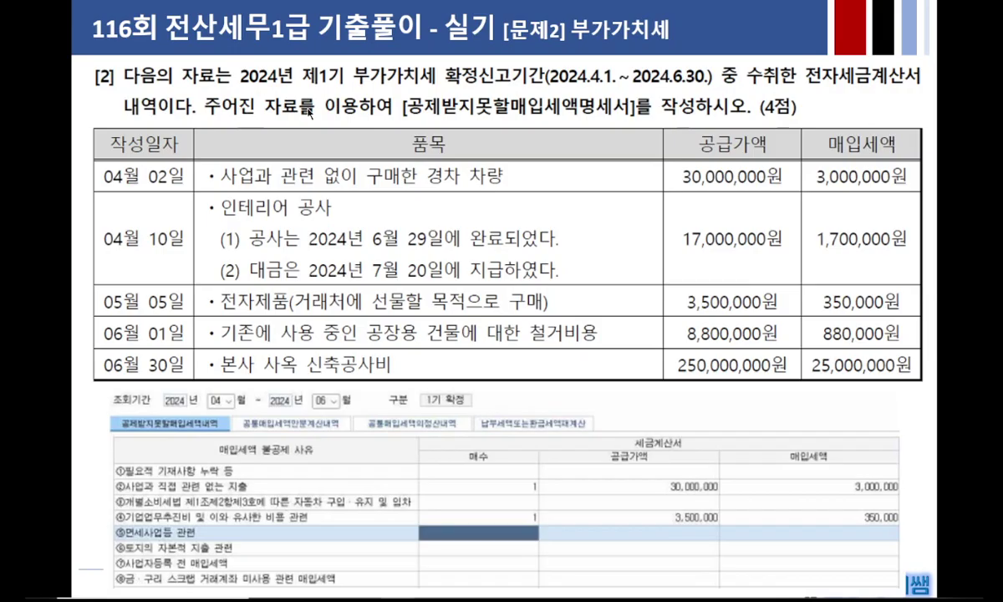
{"action": "left_click_drag", "start_coordinate": [301, 85], "coordinate": [547, 83]}
{"action": "left_click_drag", "start_coordinate": [403, 119], "coordinate": [635, 120]}
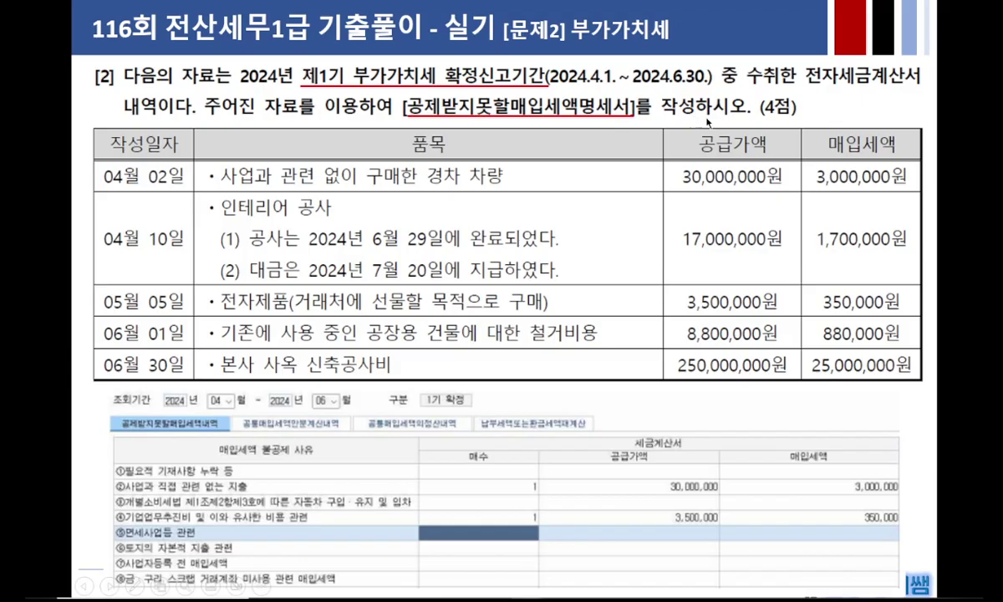
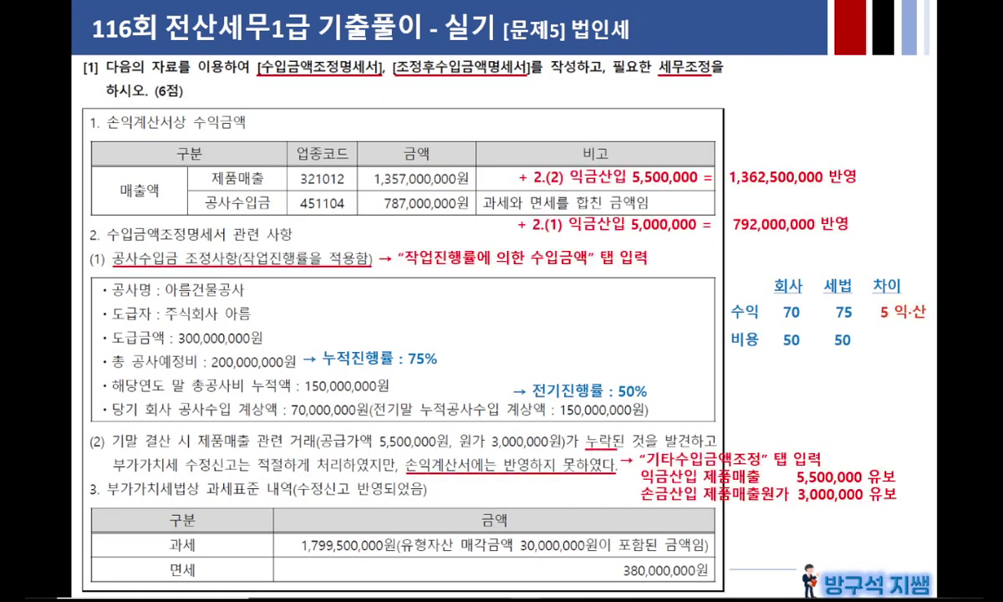
End the slide show, switch to 케이렙 and change the working company to (주)사선전자.
{"action": "key", "text": "Escape"}
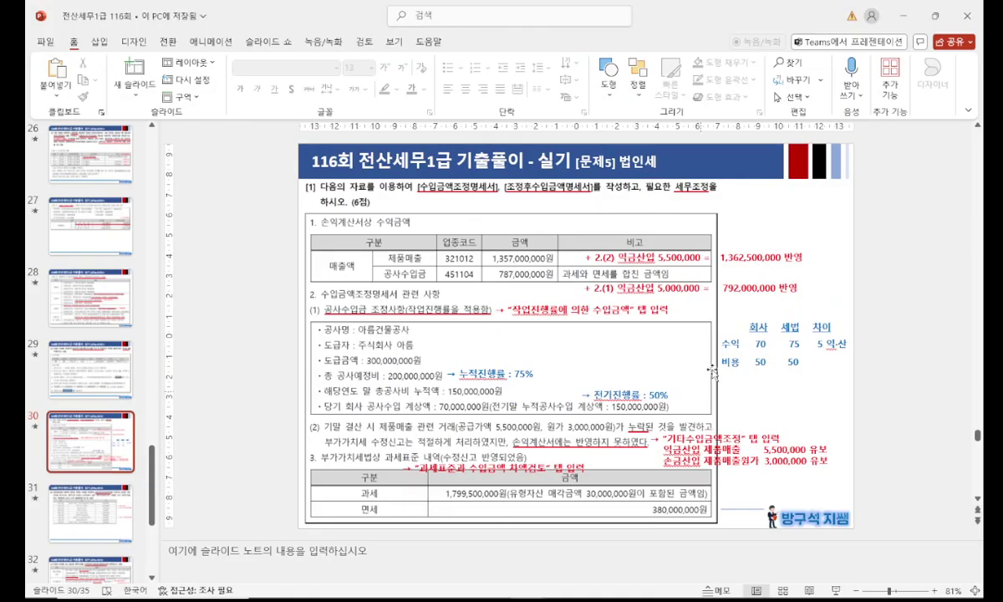
{"action": "key", "text": "alt+Tab"}
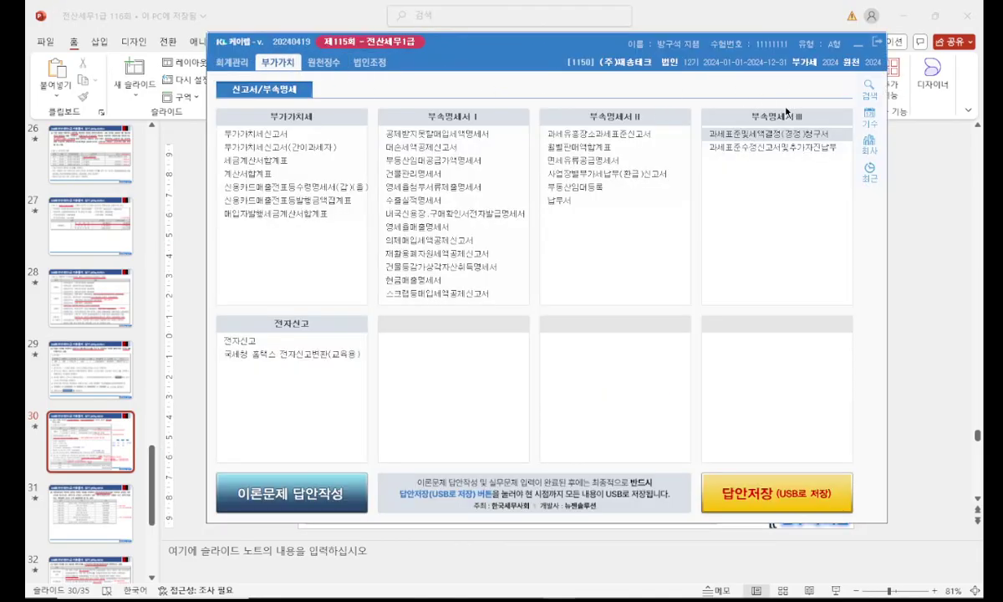
{"action": "left_click", "coordinate": [879, 146]}
{"action": "left_click", "coordinate": [536, 229]}
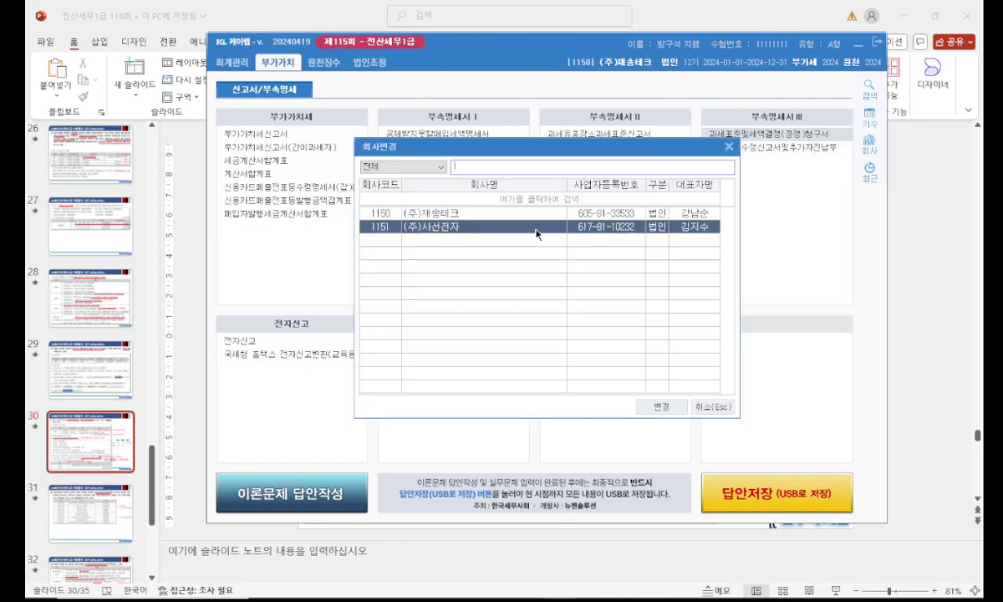
{"action": "left_click", "coordinate": [661, 406]}
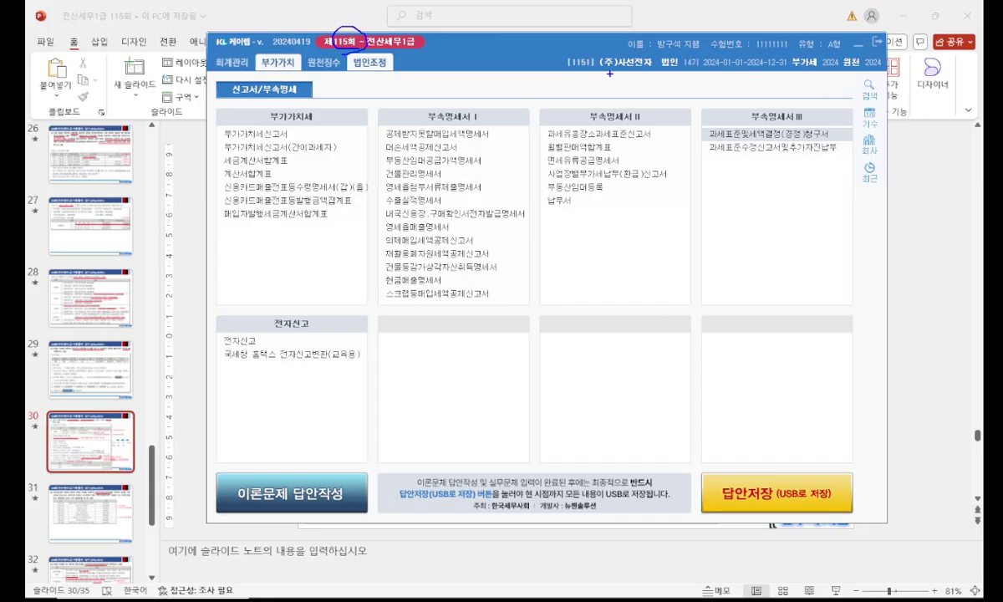
{"action": "left_click_drag", "start_coordinate": [621, 72], "coordinate": [672, 74]}
{"action": "key", "text": "Escape"}
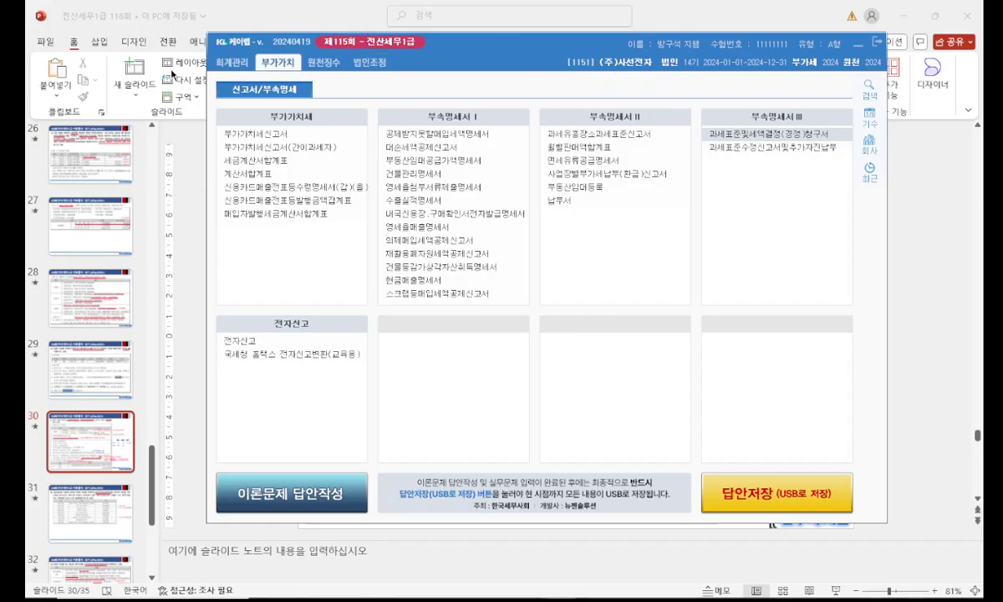
Open the 수입금액조정명세서 under 법인조정 and set the 결산서상 수입금액 of the 상품매출 row to 1,357,000,000.
{"action": "left_click", "coordinate": [371, 66]}
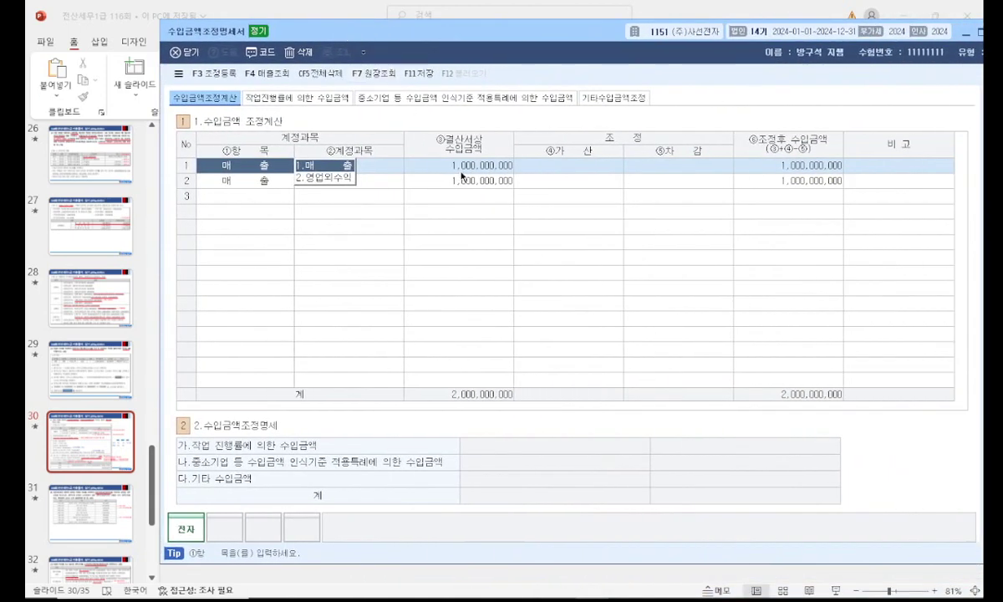
{"action": "left_click", "coordinate": [451, 167]}
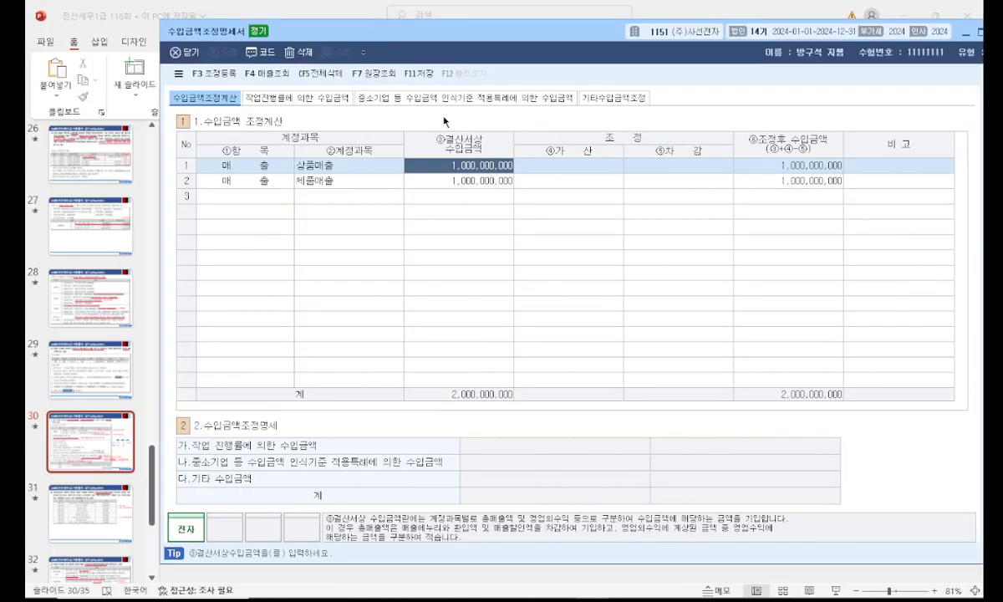
{"action": "left_click", "coordinate": [345, 6]}
{"action": "key", "text": "alt+Tab"}
{"action": "type", "text": "1,357,000,000"}
{"action": "key", "text": "Return"}
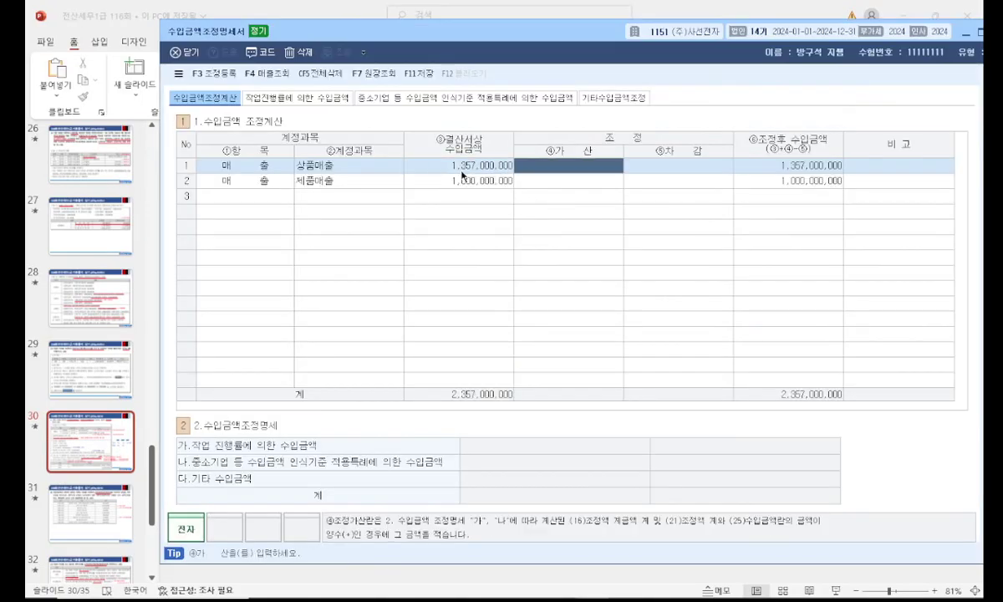
Change the second row's 계정과목 to 공사수입금 and set its 결산서상 수입금액 to 787,000,000.
{"action": "left_click", "coordinate": [381, 183]}
{"action": "key", "text": "F2"}
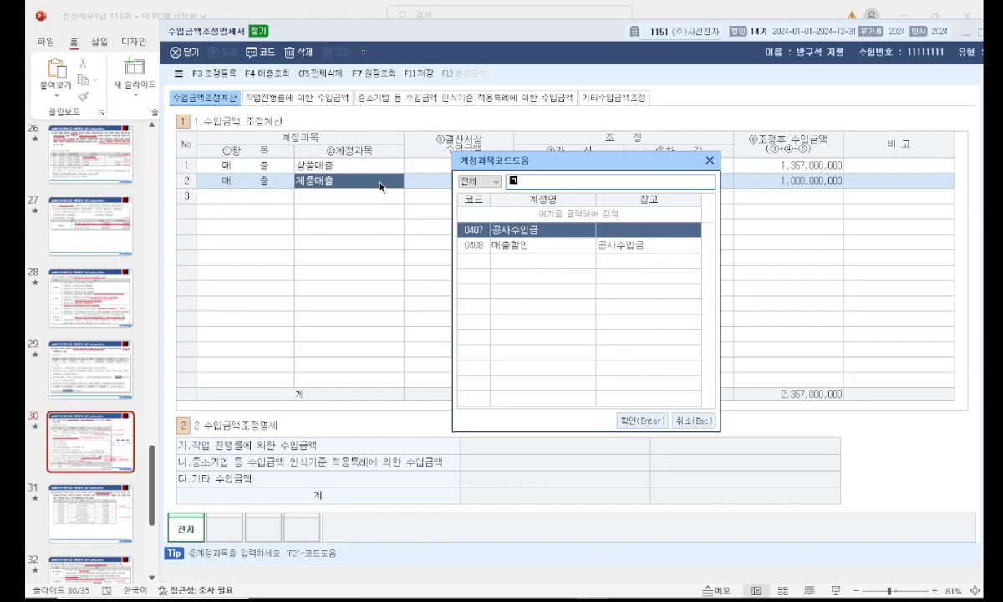
{"action": "key", "text": "Return"}
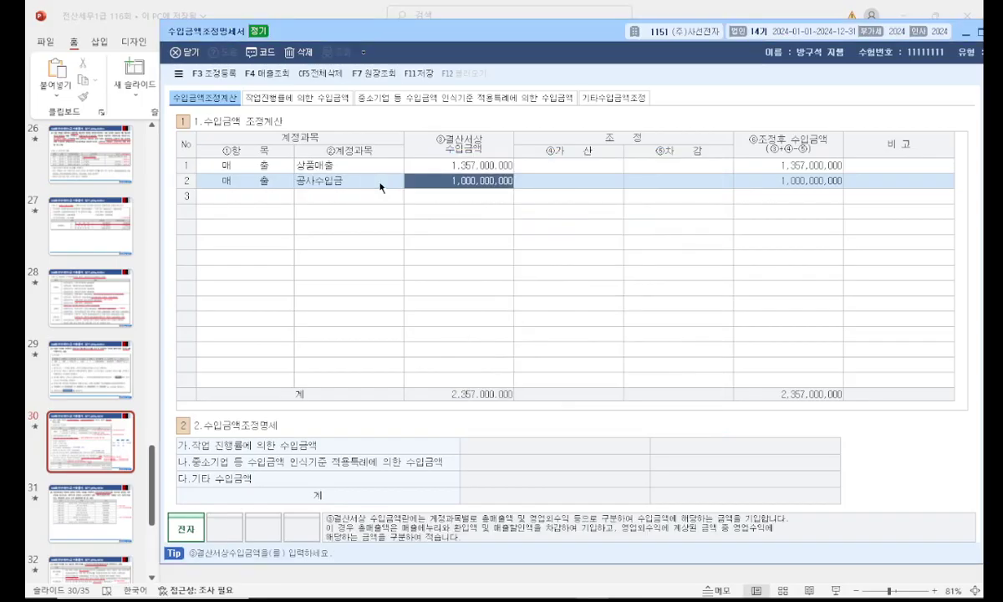
{"action": "key", "text": "alt+Tab"}
{"action": "key", "text": "alt+Tab"}
{"action": "type", "text": "787,000,000"}
{"action": "key", "text": "Return"}
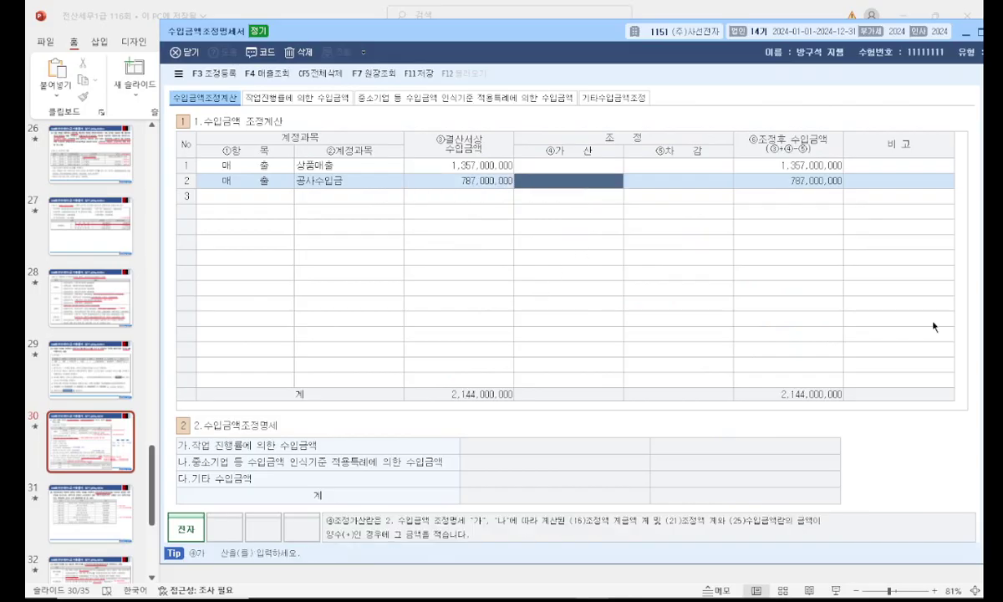
In 작업진행률에 의한 수입금액, enter 아름건물공사 as the first row's 공사명, as given in the problem.
{"action": "left_click", "coordinate": [291, 99]}
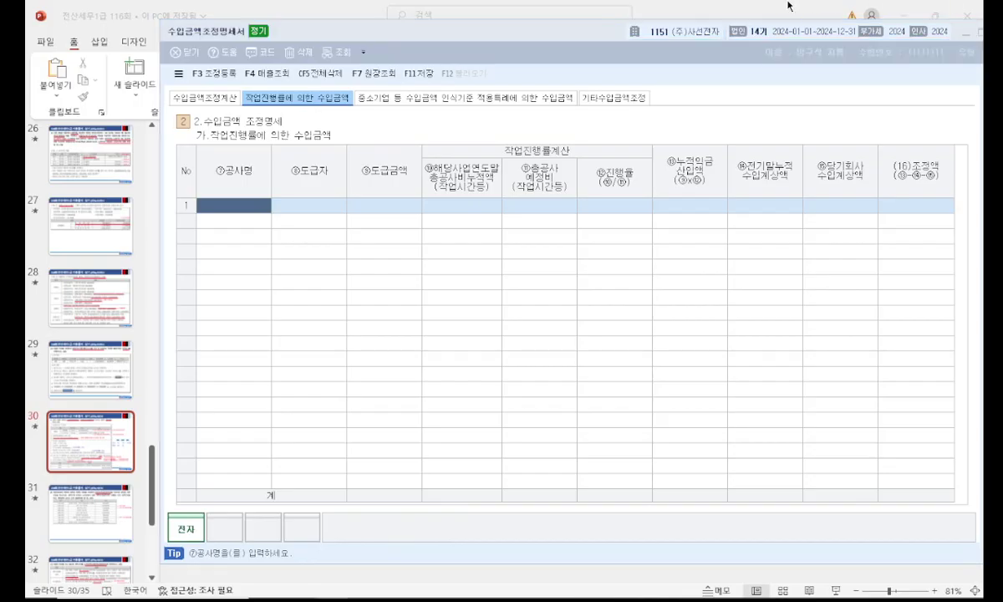
{"action": "left_click", "coordinate": [727, 11]}
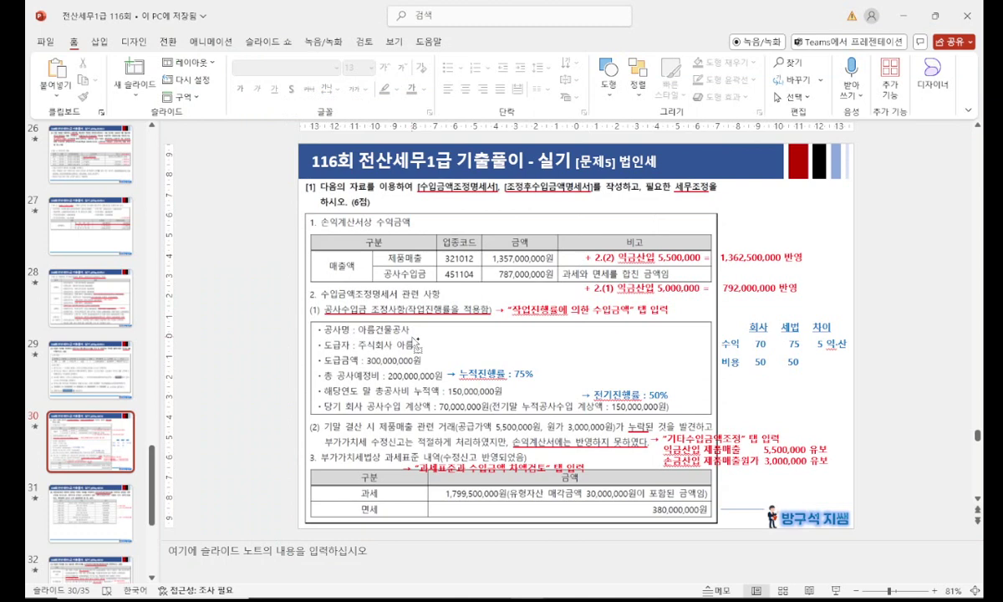
{"action": "scroll", "coordinate": [414, 341], "scroll_direction": "up", "scroll_amount": 2, "text": "ctrl"}
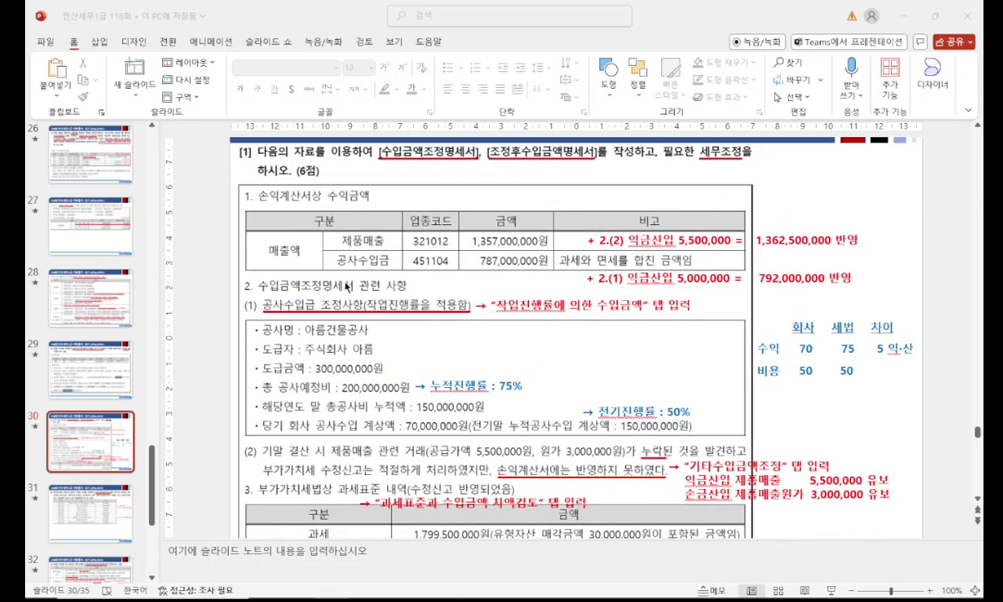
{"action": "key", "text": "alt+Tab"}
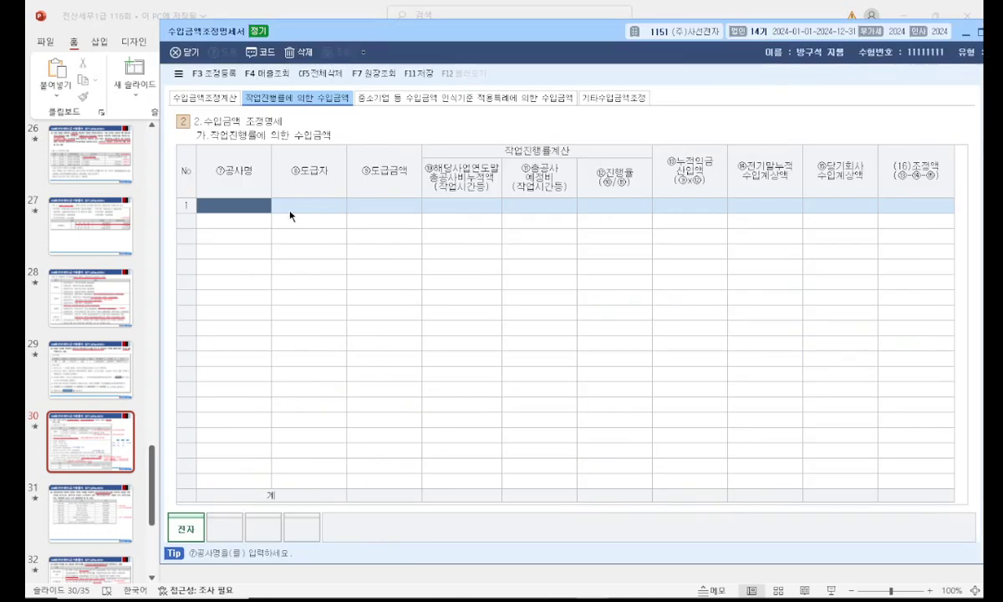
{"action": "type", "text": "아름건설"}
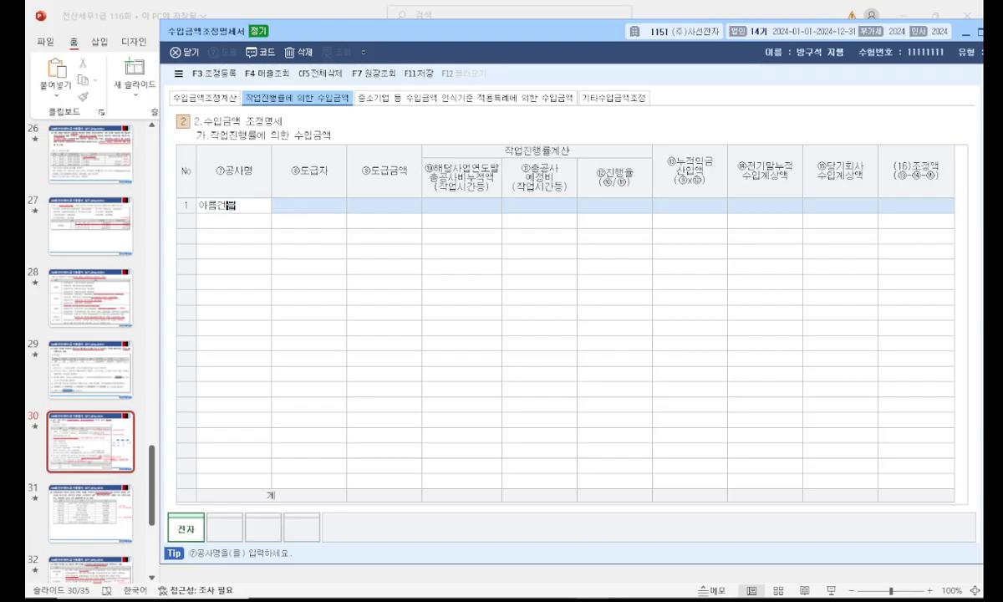
{"action": "type", "text": "공사"}
{"action": "key", "text": "Return"}
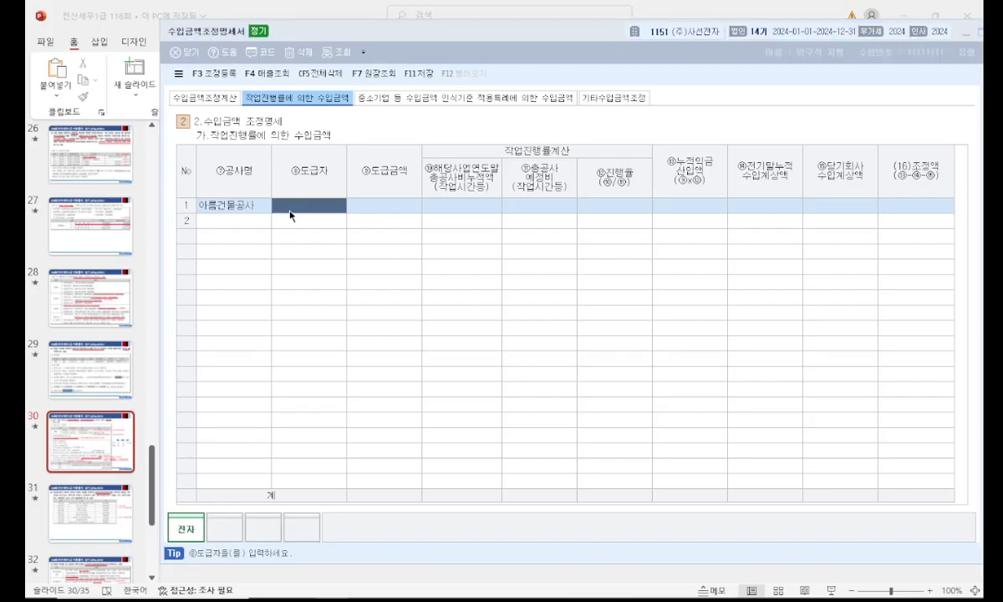
Enter 주식회사 아름 as the 도급자 and 300,000,000 as the 도급금액 of 아름건물공사.
{"action": "left_click", "coordinate": [346, 12]}
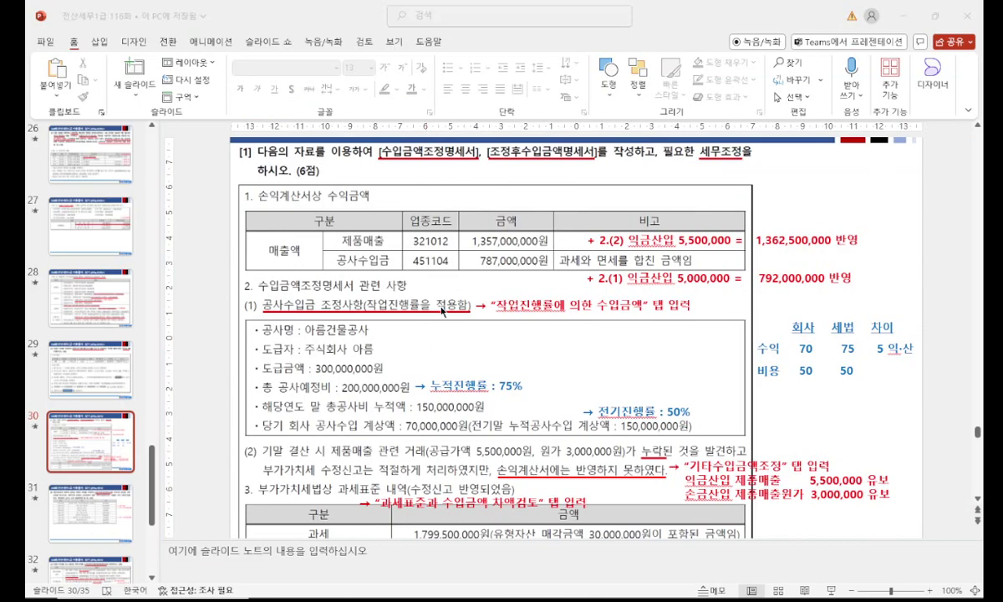
{"action": "key", "text": "alt+Tab"}
{"action": "type", "text": "주식회사 이름"}
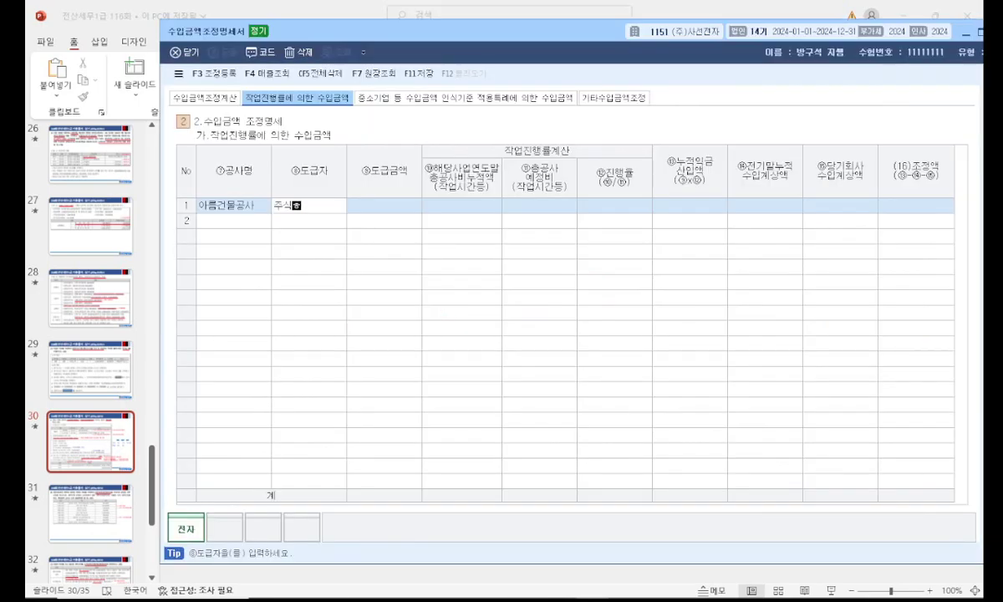
{"action": "key", "text": "Return"}
{"action": "type", "text": "300000000"}
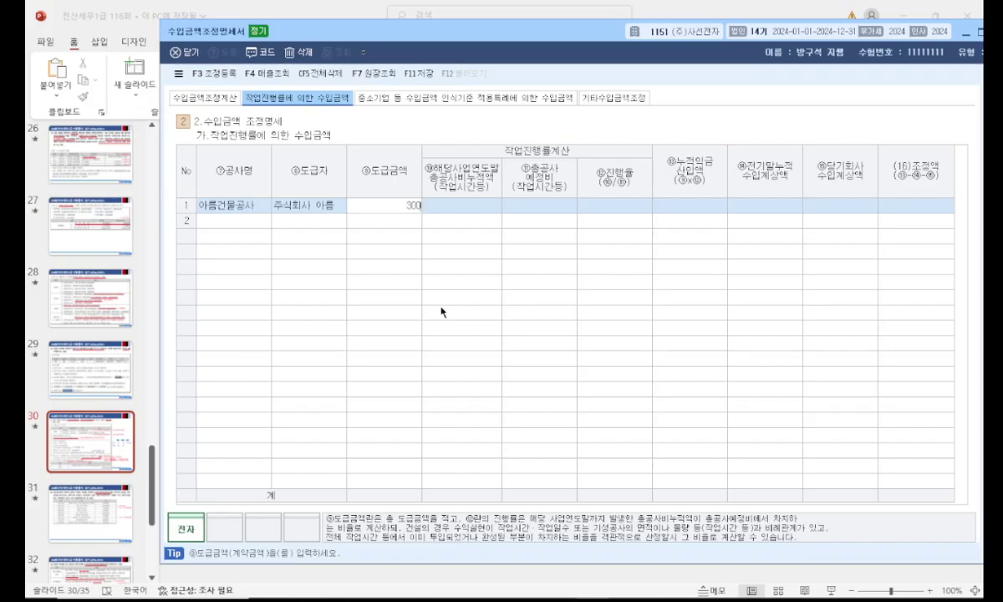
{"action": "key", "text": "Return"}
Enter 150,000,000 as the 해당사업연도말 총공사비누적액 and 20,000,000 as the 총공사예정비 of 아름건물공사.
{"action": "type", "text": "150,000,000"}
{"action": "key", "text": "Return"}
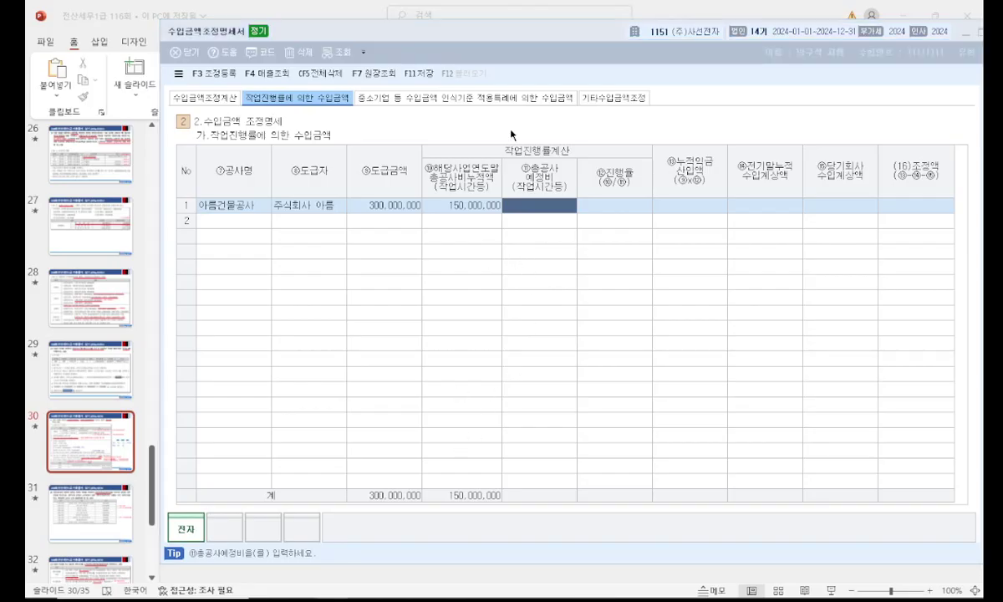
{"action": "left_click", "coordinate": [372, 8]}
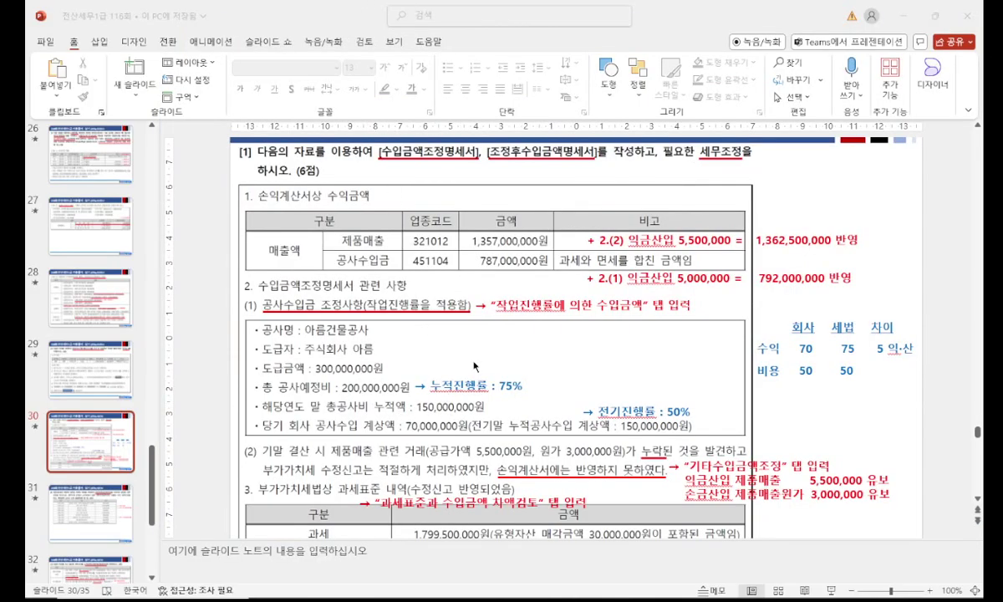
{"action": "key", "text": "alt+Tab"}
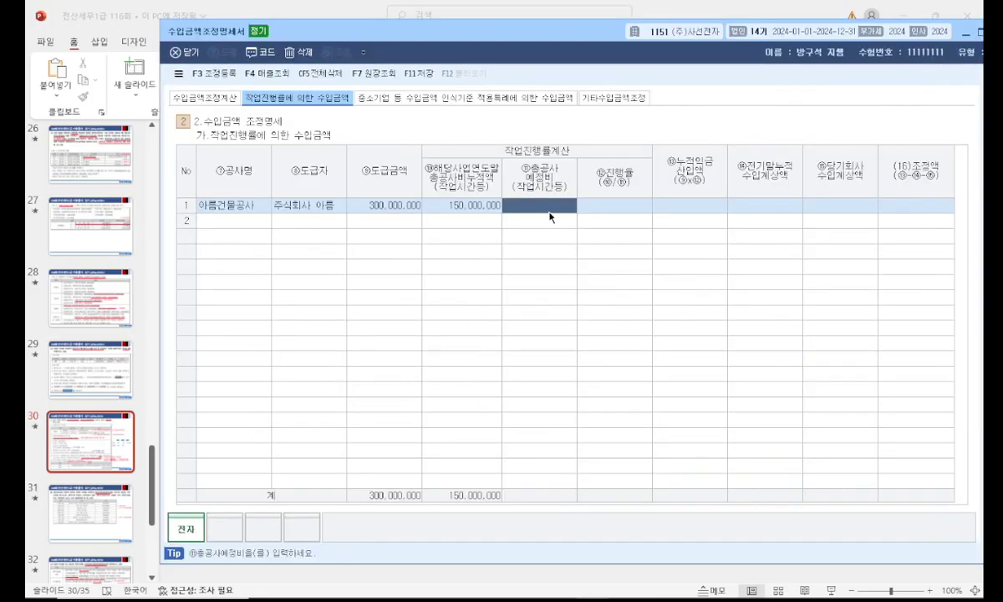
{"action": "type", "text": "20000000"}
{"action": "key", "text": "Return"}
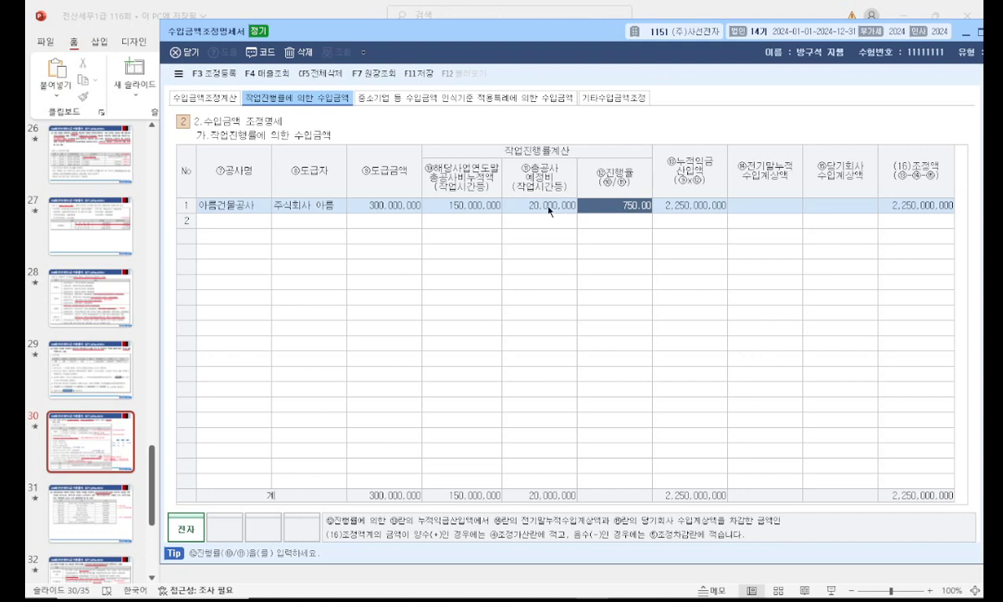
Correct the 총공사예정비 of 아름건물공사 to 200,000,000.
{"action": "left_click", "coordinate": [550, 207]}
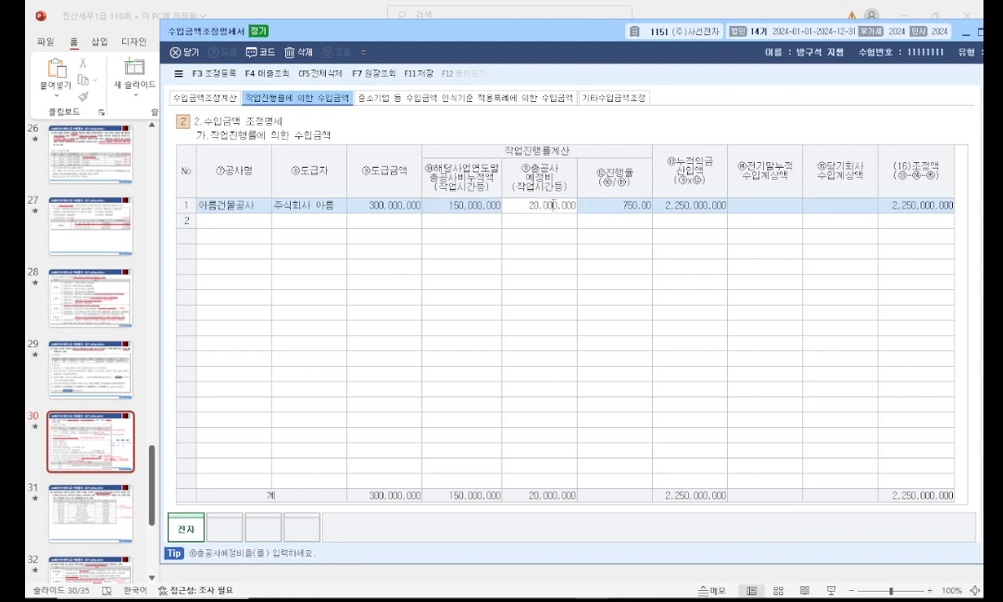
{"action": "type", "text": "0"}
{"action": "key", "text": "Return"}
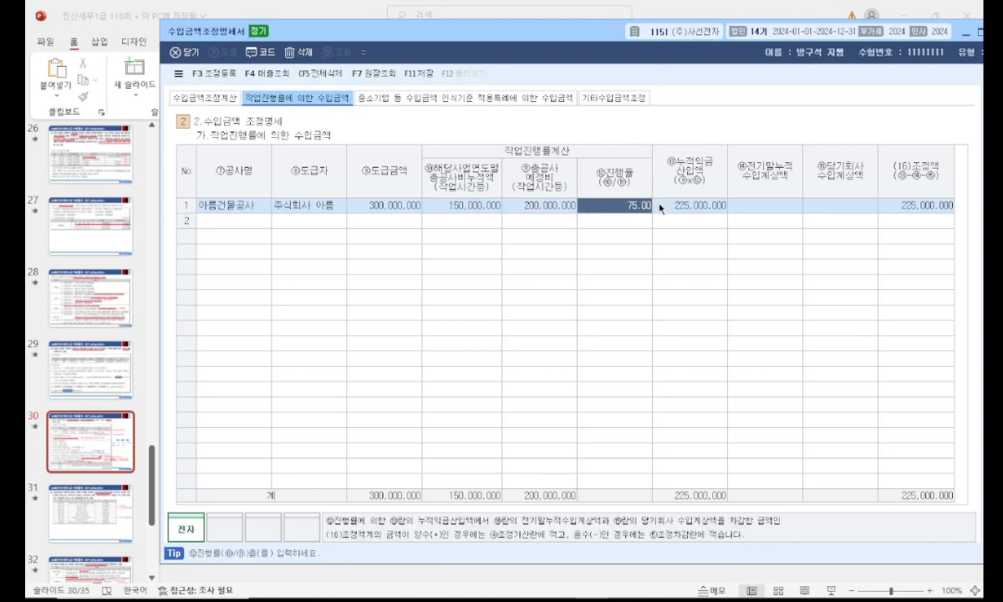
{"action": "key", "text": "Return"}
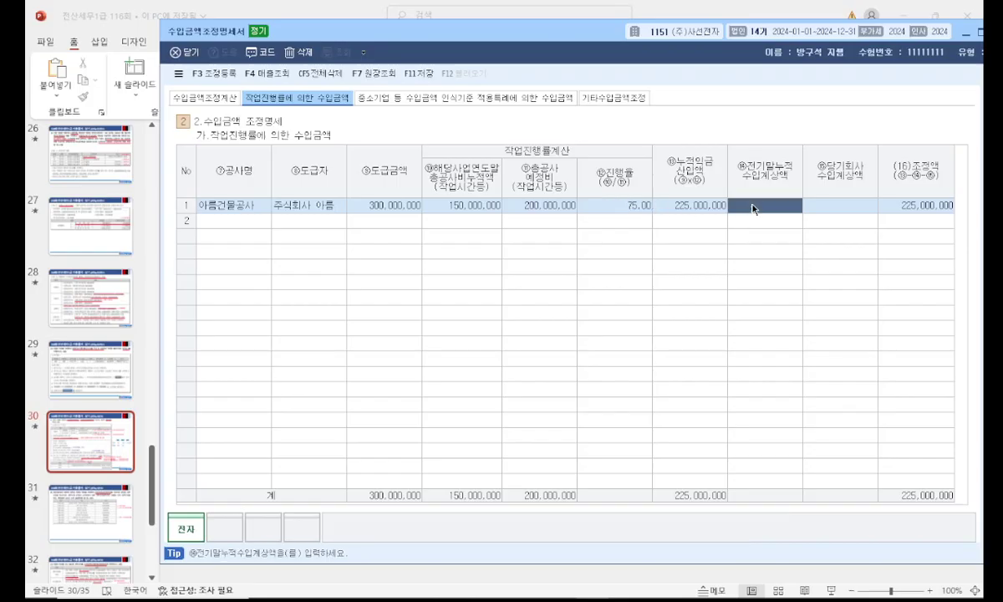
Enter 150,000,000 as the 전기말누적수입계상액 and 70,000,000 as the 당기회사수입계상액 of 아름건물공사, as given in the problem.
{"action": "left_click", "coordinate": [674, 10]}
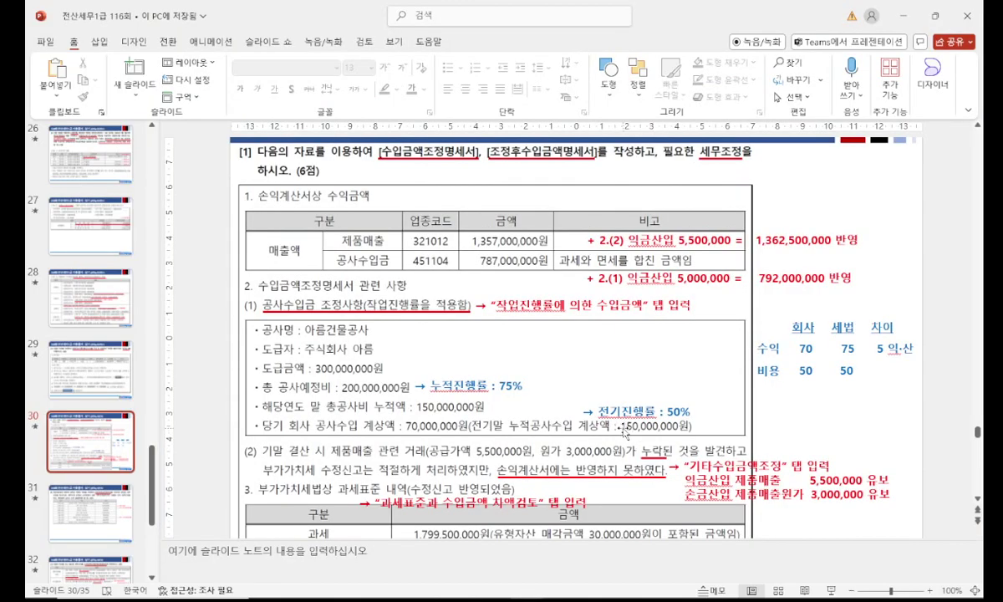
{"action": "key", "text": "alt+Tab"}
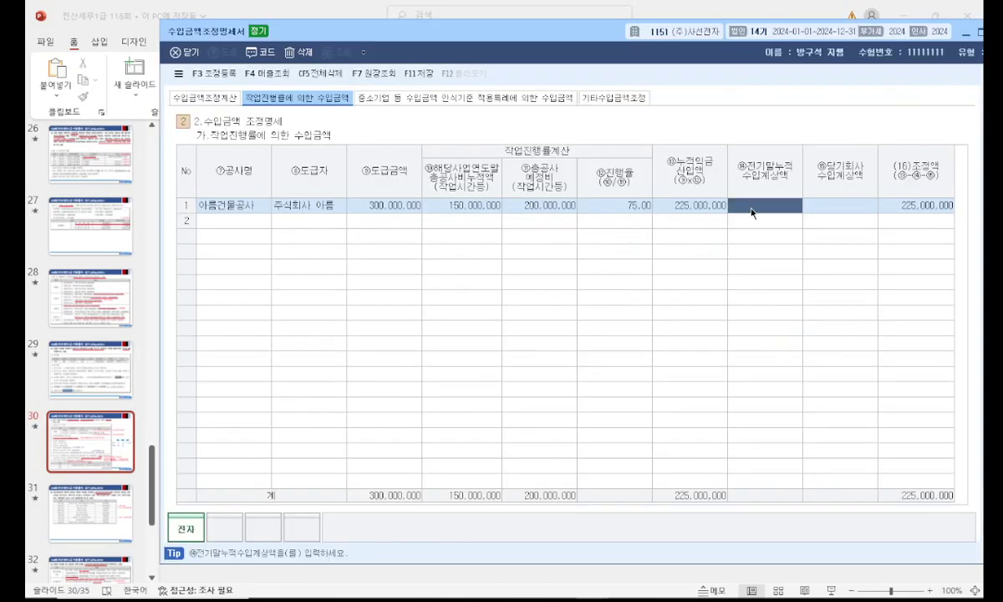
{"action": "type", "text": "150000000"}
{"action": "key", "text": "Return"}
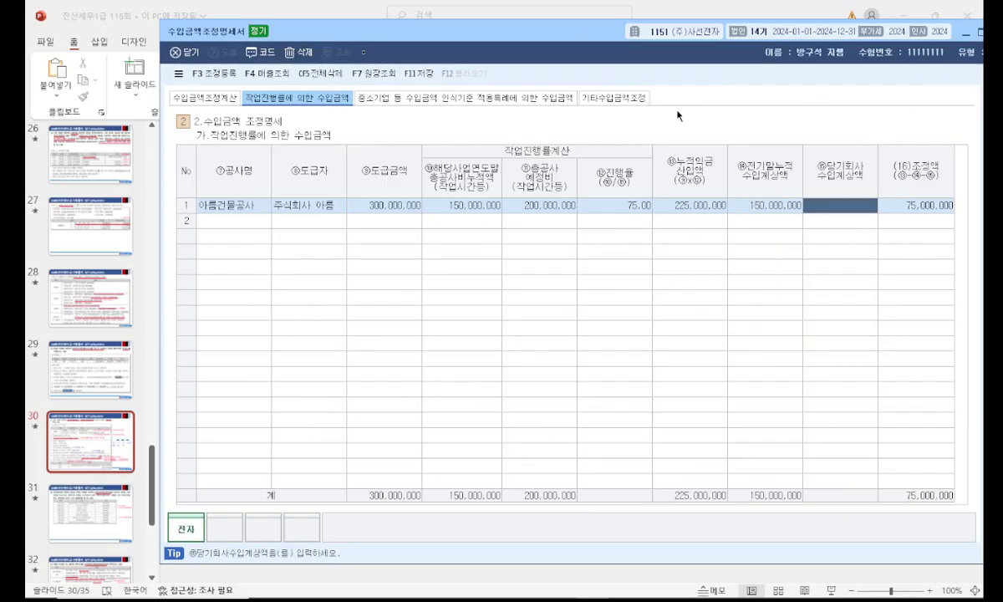
{"action": "key", "text": "alt+Tab"}
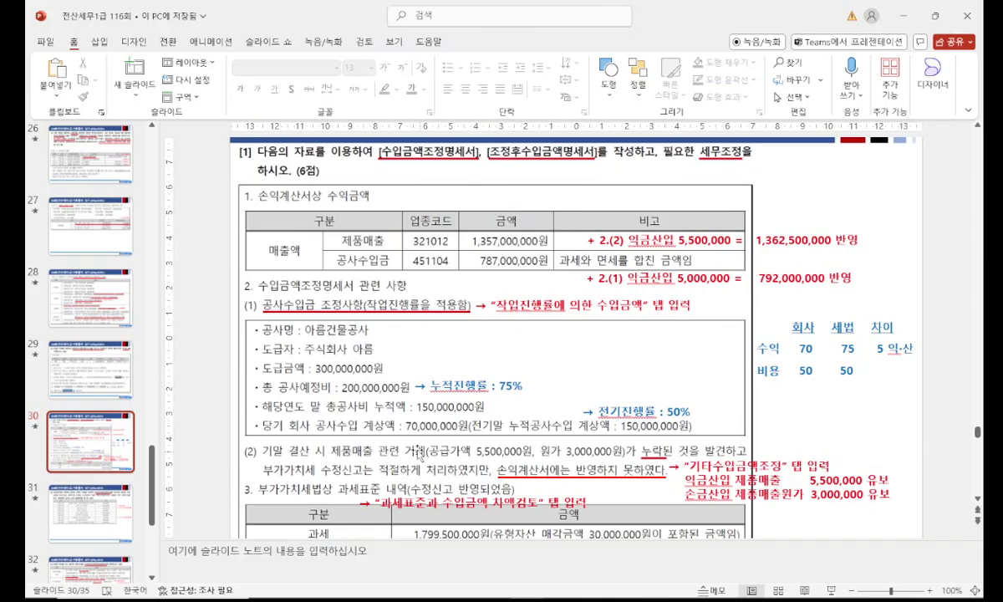
{"action": "key", "text": "alt+Tab"}
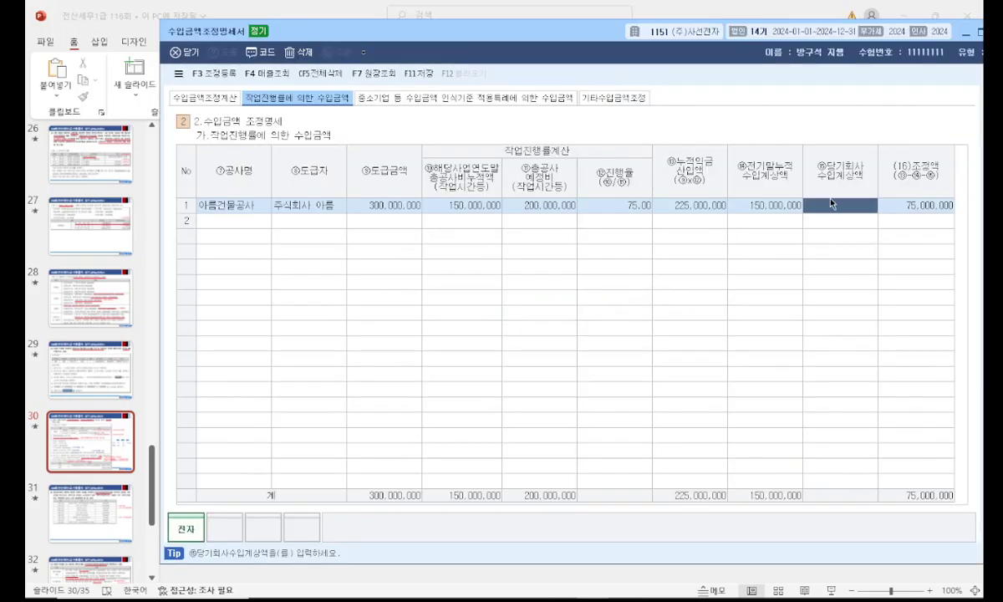
{"action": "type", "text": "70000000"}
{"action": "key", "text": "Return"}
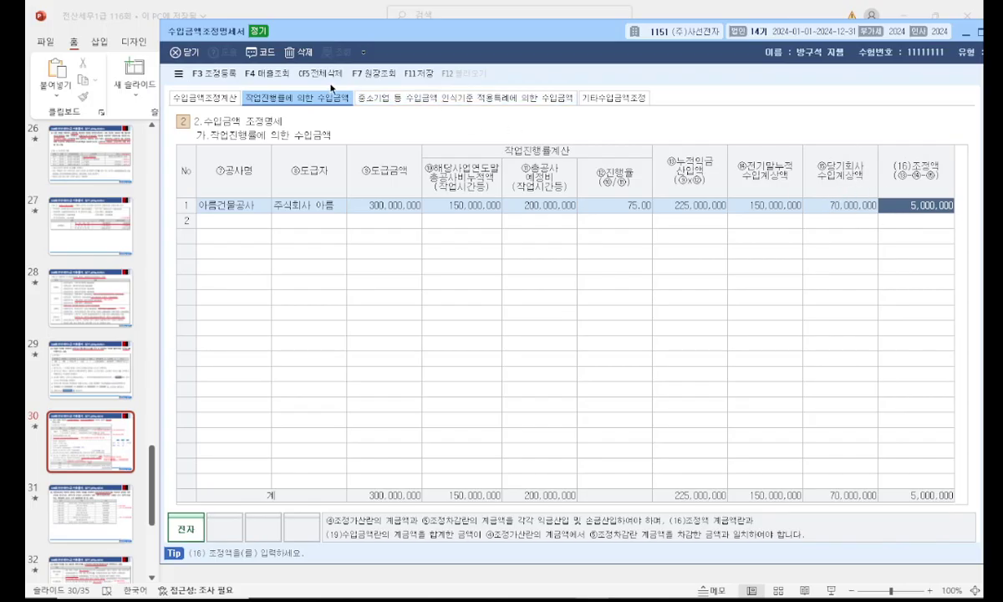
In 기타수입금액조정, enter 제품매출 as the first row's 구분 for the omitted sale described in the problem, leaving 근거법령 blank.
{"action": "left_click", "coordinate": [230, 98]}
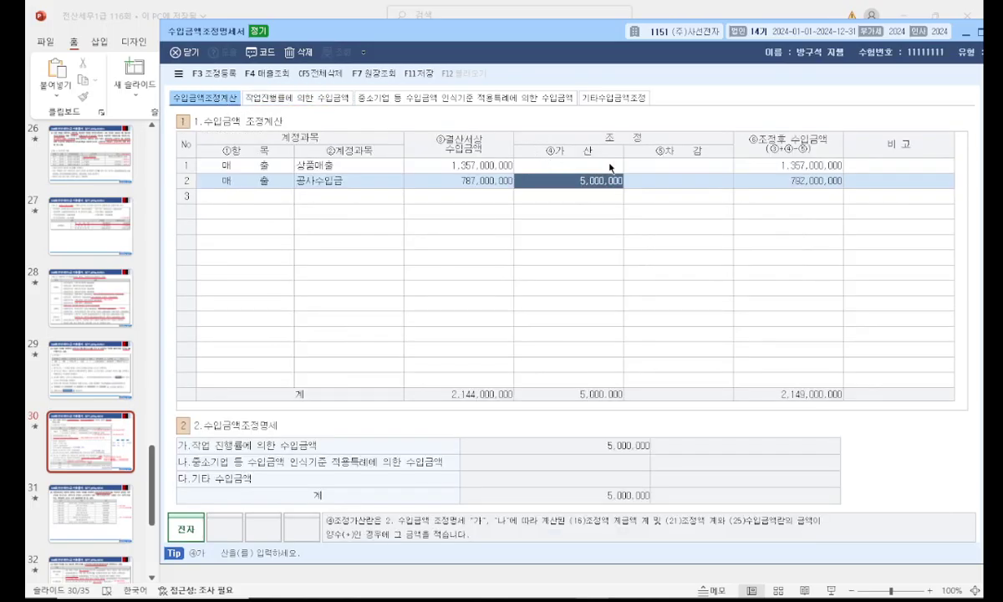
{"action": "left_click", "coordinate": [327, 101]}
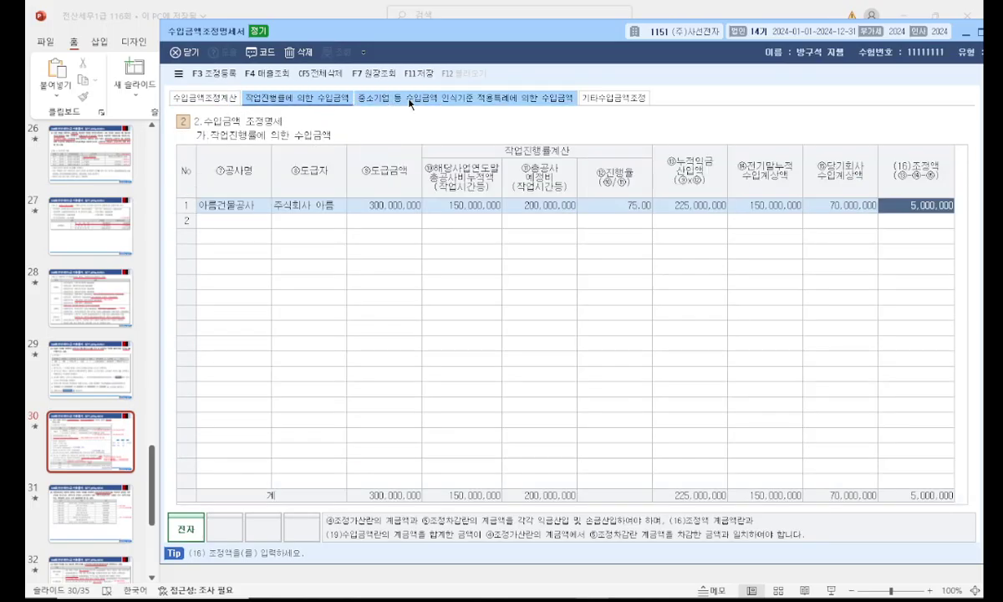
{"action": "left_click", "coordinate": [601, 101]}
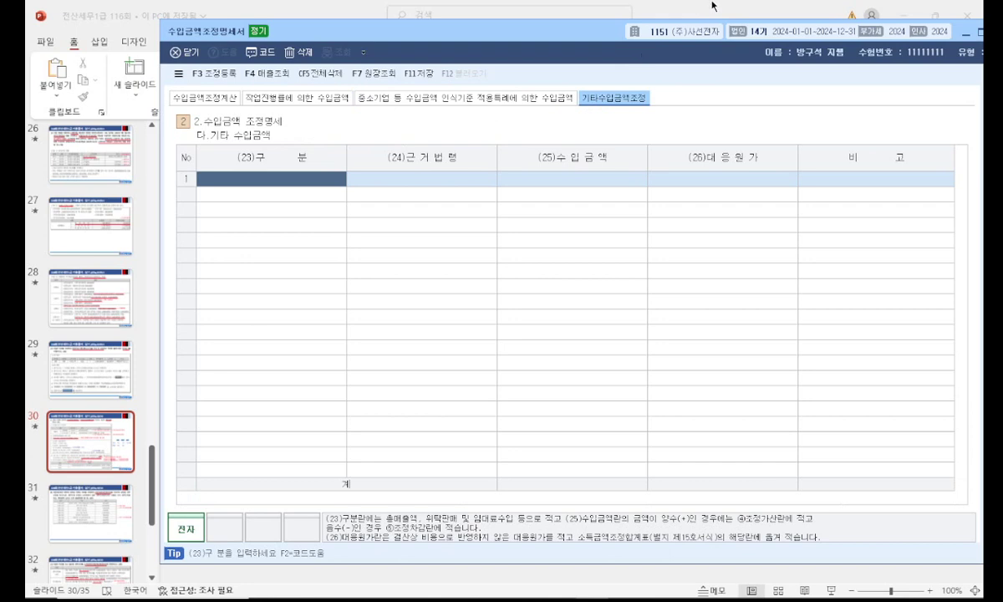
{"action": "left_click", "coordinate": [712, 6]}
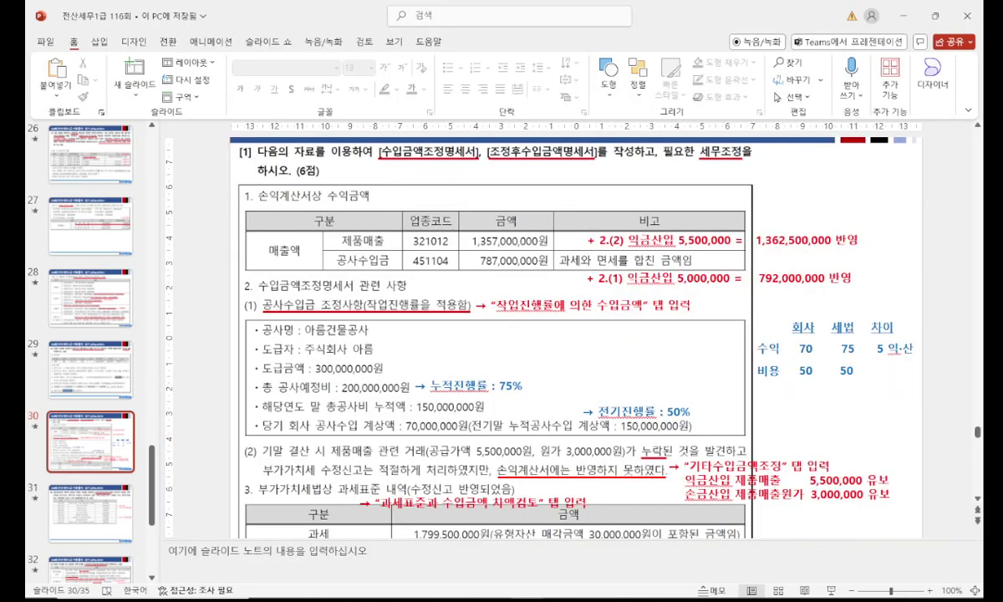
{"action": "key", "text": "alt+Tab"}
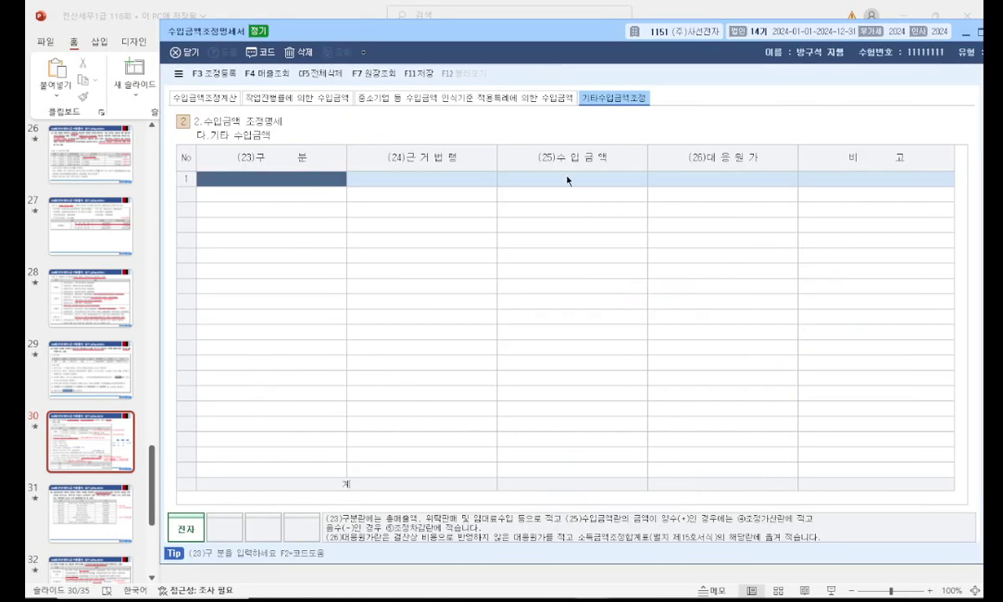
{"action": "key", "text": "alt+Tab"}
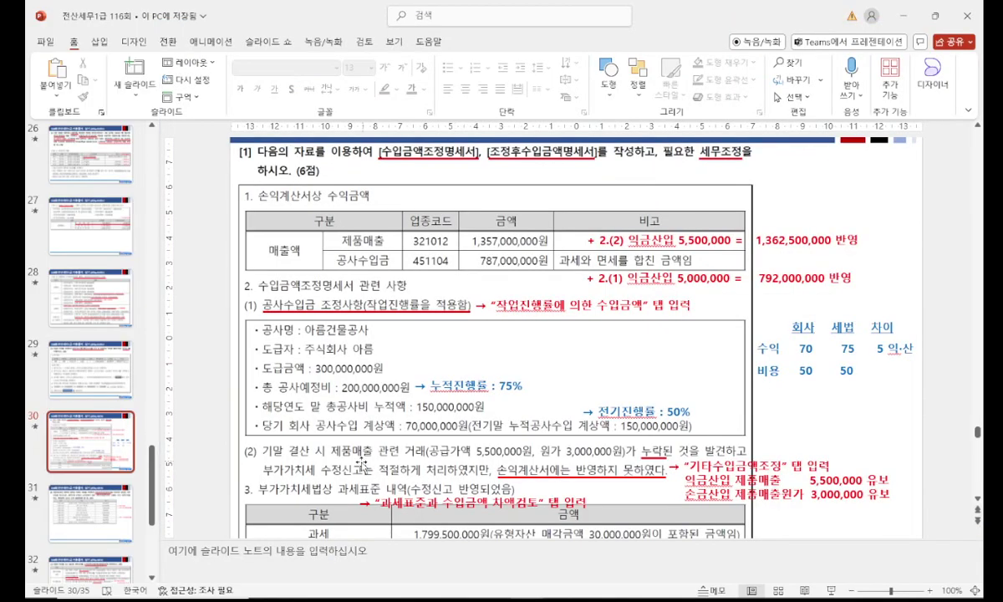
{"action": "key", "text": "alt+Tab"}
{"action": "type", "text": "ㅈ"}
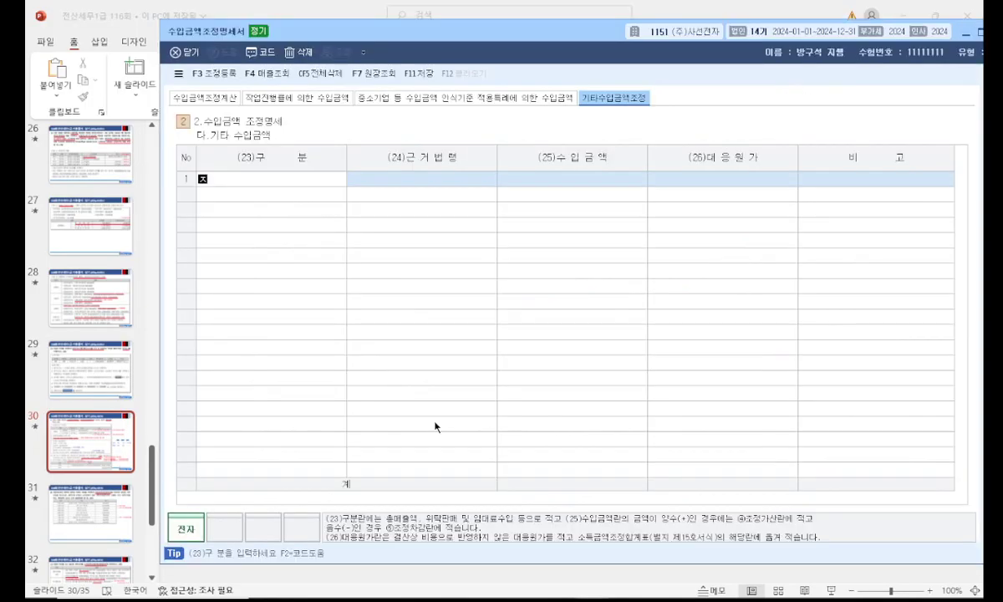
{"action": "type", "text": "품매출"}
{"action": "key", "text": "Return"}
{"action": "key", "text": "Return"}
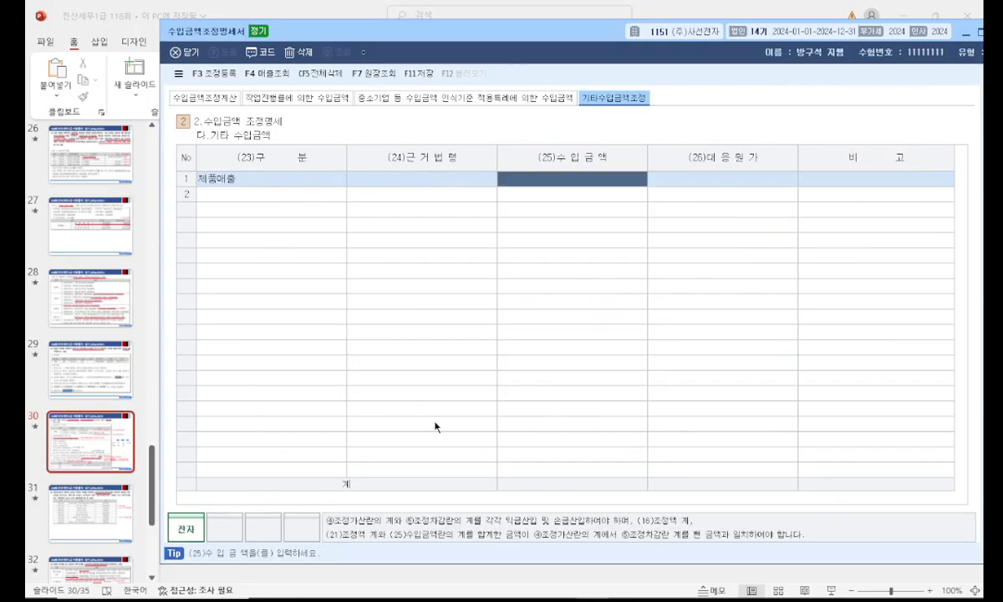
Enter 5,500,000 as the 수입금액 and 3,000,000 as the 대응원가 of the 제품매출 row.
{"action": "type", "text": "5500000"}
{"action": "key", "text": "Return"}
{"action": "type", "text": "3,000,000"}
{"action": "key", "text": "Return"}
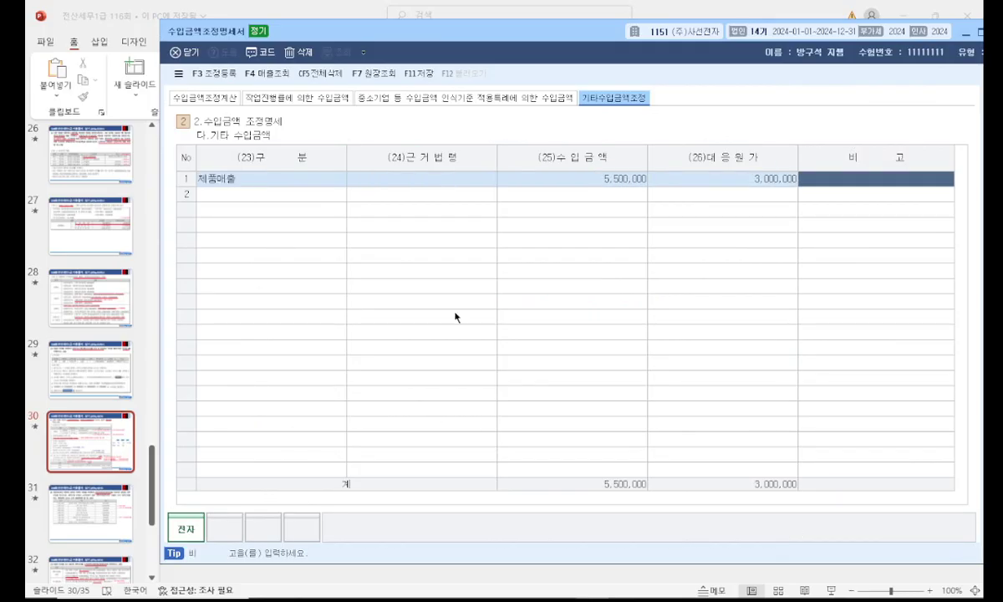
Compare the 가산 adjustments in 수입금액조정계산 with the amounts in 기타수입금액조정 and 작업진행률에 의한 수입금액.
{"action": "left_click", "coordinate": [221, 98]}
{"action": "left_click", "coordinate": [570, 166]}
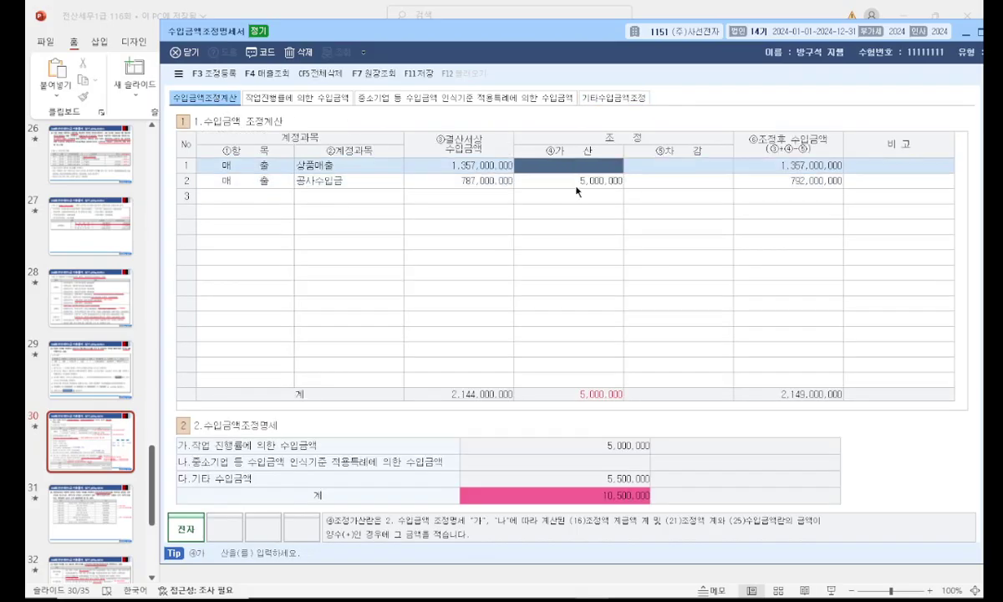
{"action": "left_click", "coordinate": [543, 180]}
{"action": "left_click", "coordinate": [616, 98]}
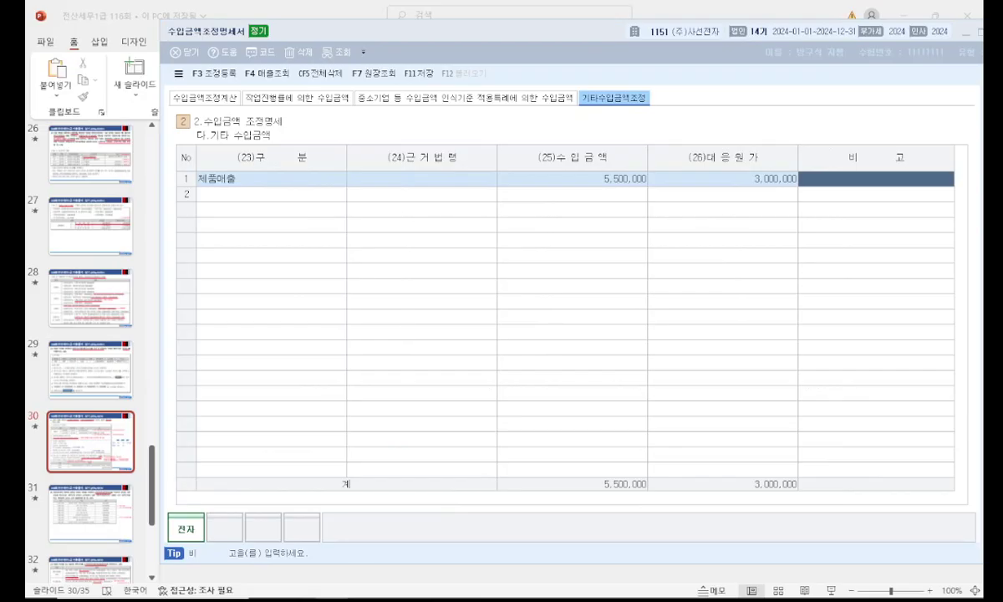
{"action": "left_click", "coordinate": [651, 183]}
{"action": "left_click", "coordinate": [625, 178]}
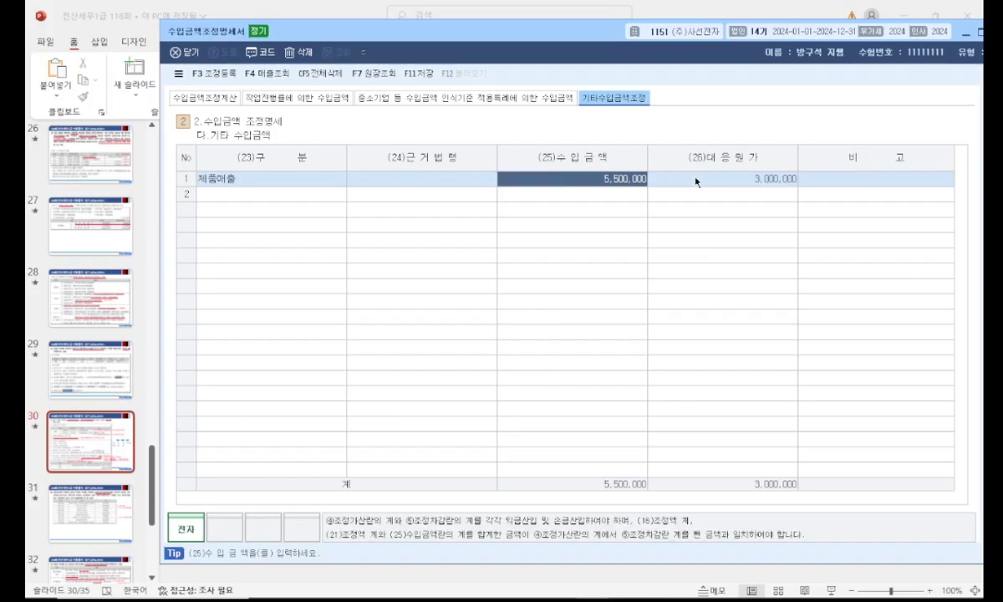
{"action": "left_click", "coordinate": [696, 179]}
{"action": "key", "text": "Return"}
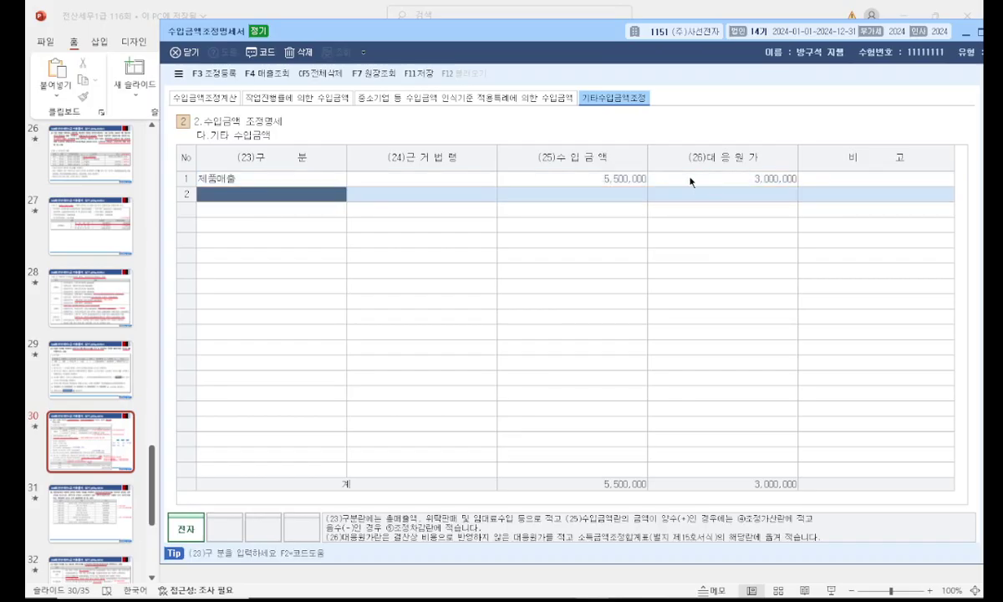
{"action": "left_click", "coordinate": [418, 97]}
{"action": "left_click", "coordinate": [322, 101]}
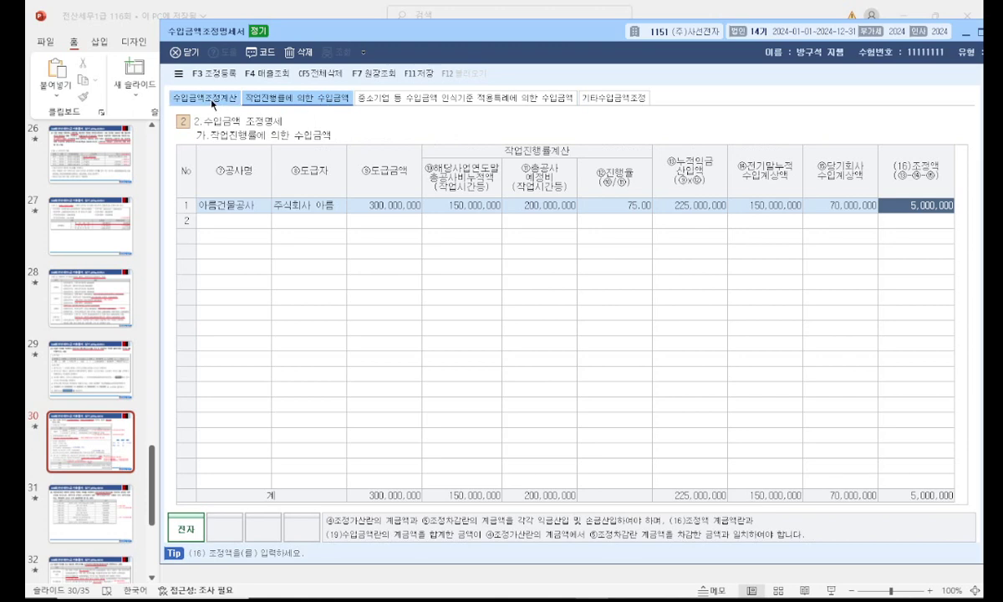
{"action": "left_click", "coordinate": [199, 98]}
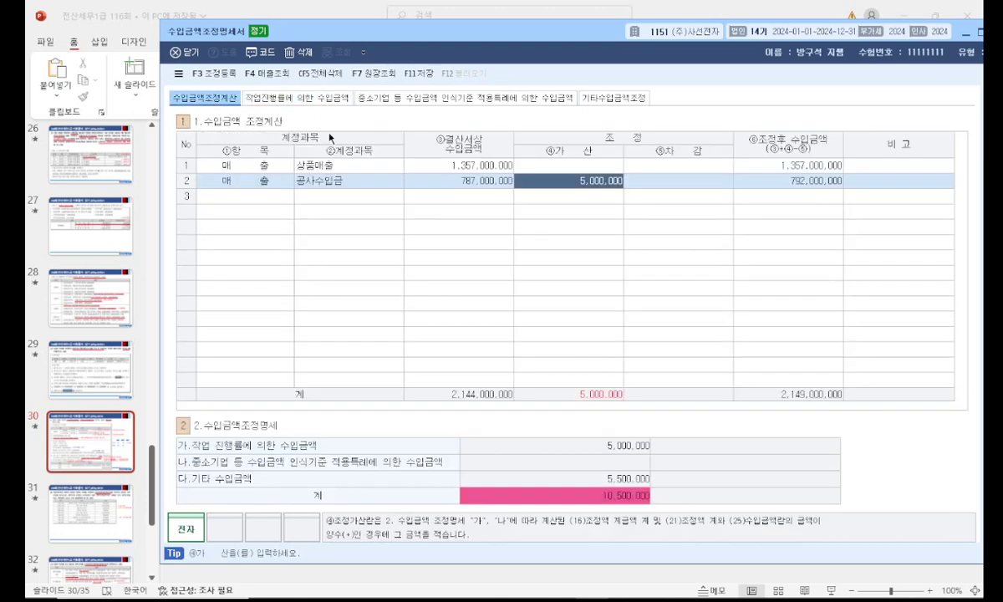
In 수입금액조정계산, set the 가산 adjustment of the first sales row to 5,500,000.
{"action": "left_click", "coordinate": [560, 165]}
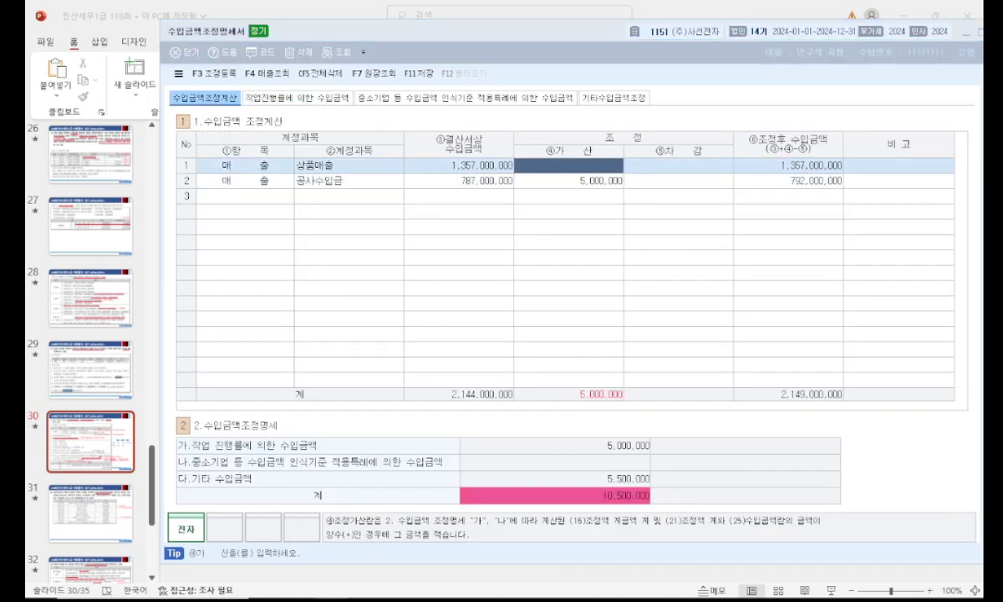
{"action": "left_click", "coordinate": [594, 169]}
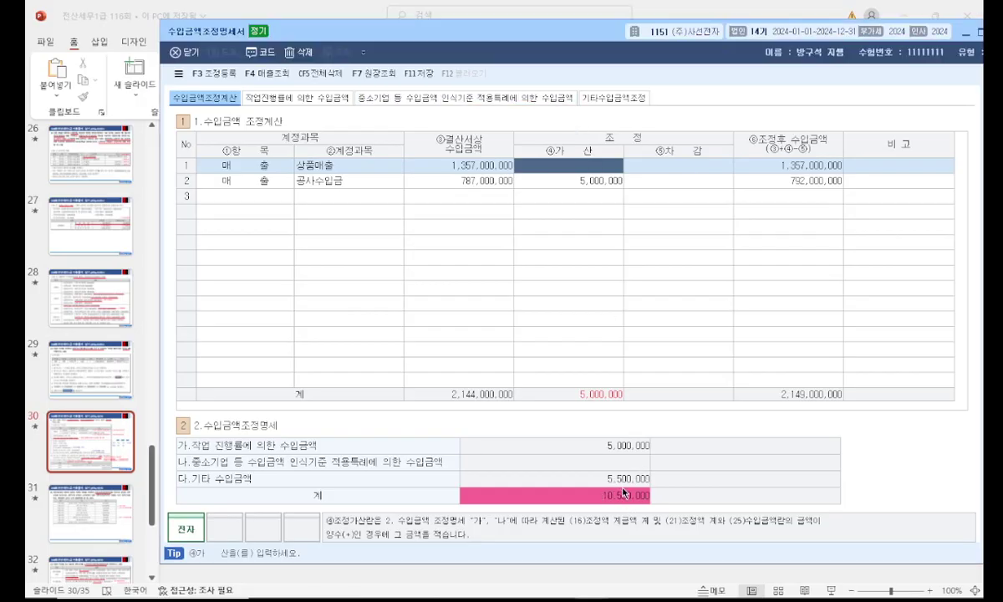
{"action": "type", "text": "5500000"}
{"action": "key", "text": "Return"}
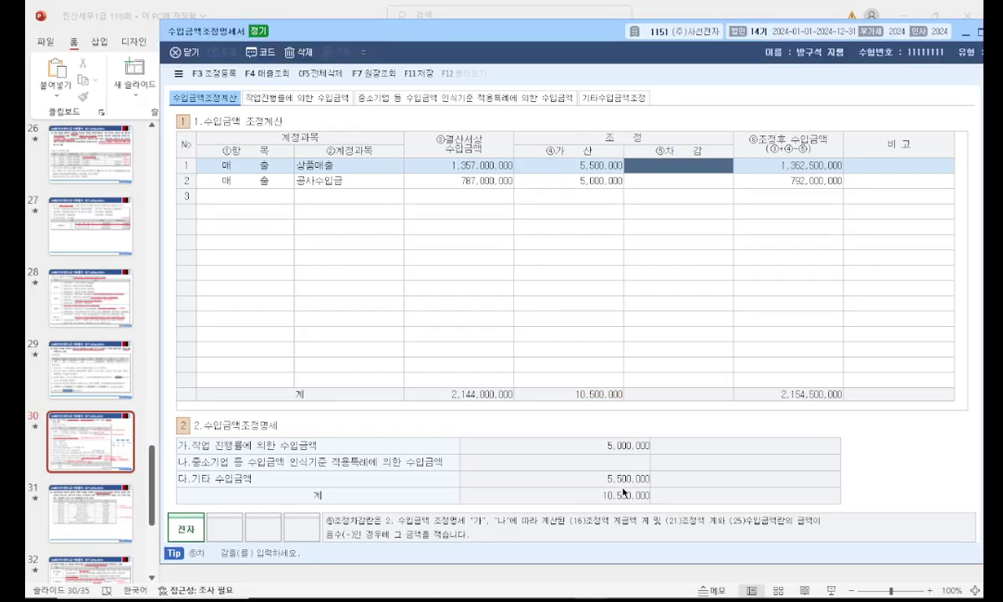
{"action": "mouse_move", "coordinate": [643, 487]}
{"action": "left_mouse_down"}
{"action": "mouse_move", "coordinate": [596, 502]}
{"action": "mouse_move", "coordinate": [649, 493]}
{"action": "left_mouse_up"}
{"action": "key", "text": "Escape"}
Check the adjusted revenue against the problem, then open 조정 등록 and examine its suggested adjustment items.
{"action": "left_click", "coordinate": [643, 12]}
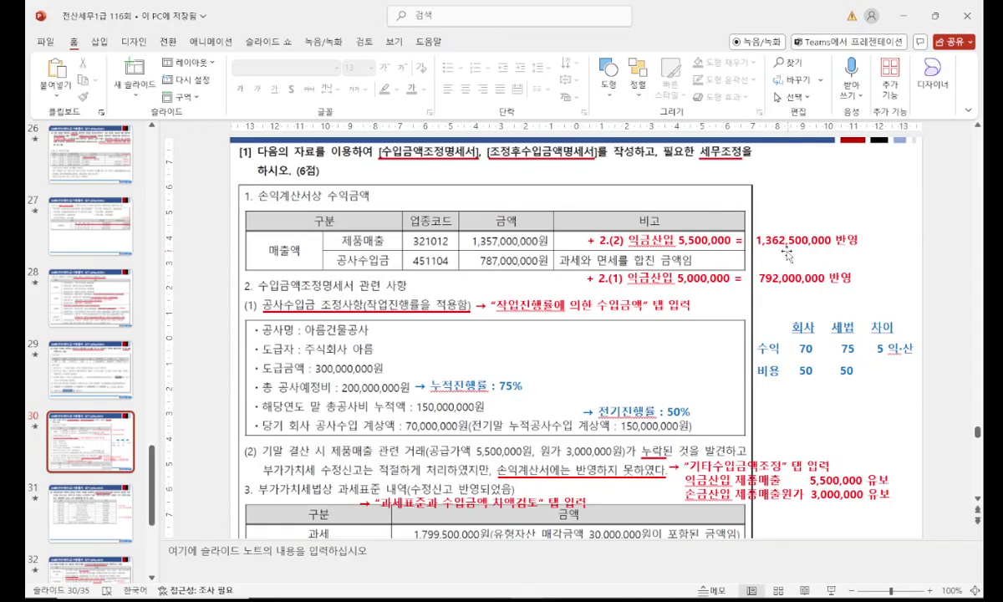
{"action": "key", "text": "ctrl+2"}
{"action": "key", "text": "alt+Tab"}
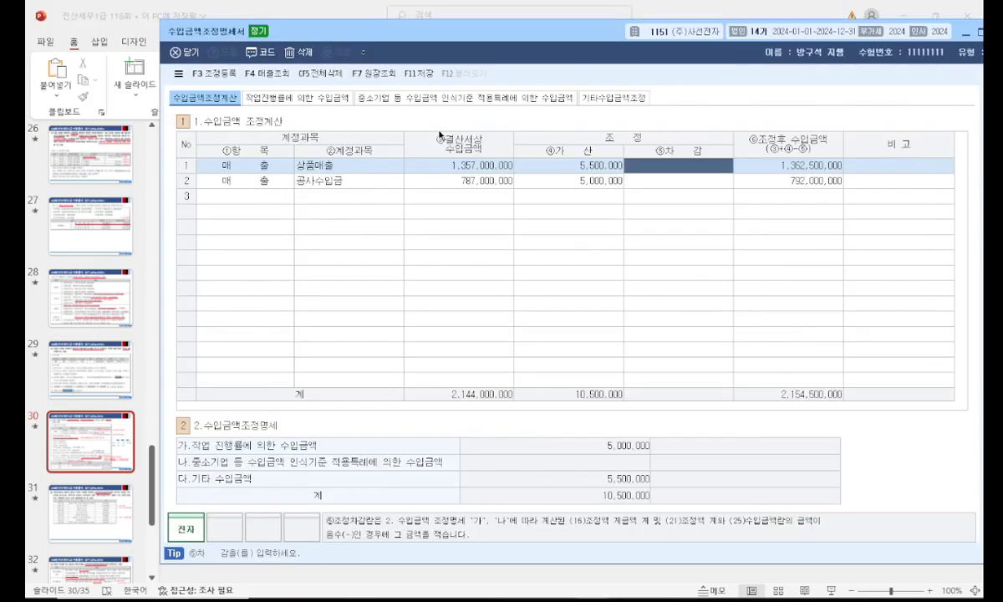
{"action": "left_click", "coordinate": [217, 76]}
{"action": "left_click", "coordinate": [354, 392]}
{"action": "left_click", "coordinate": [358, 378]}
{"action": "left_click", "coordinate": [544, 390]}
{"action": "left_click", "coordinate": [644, 380]}
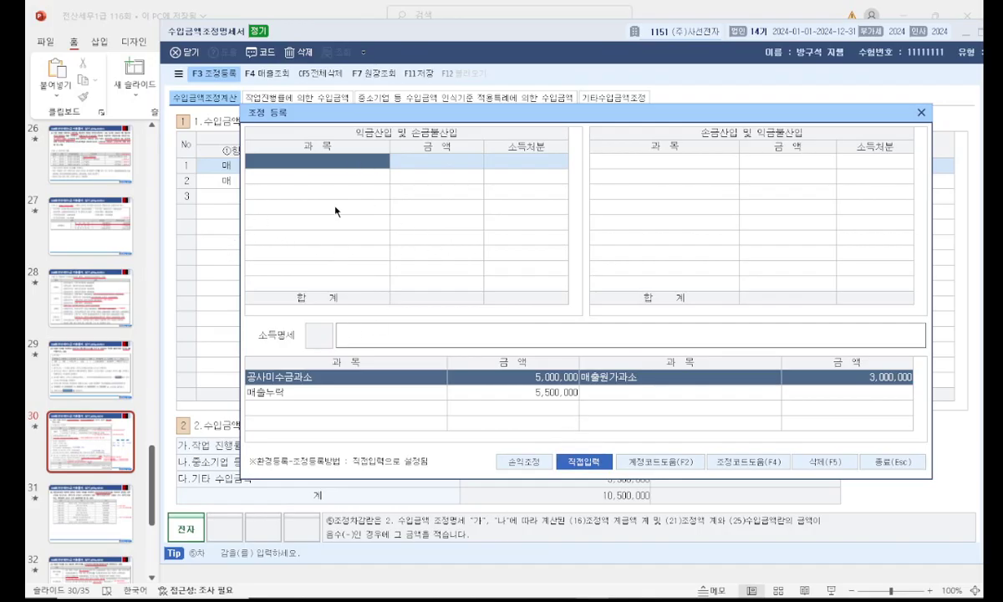
Register 공사미수금과소 under 익금산입 및 손금불산입 with an amount of 5,000,000 and 유보발생 as the 소득처분.
{"action": "type", "text": "공사미수금과소"}
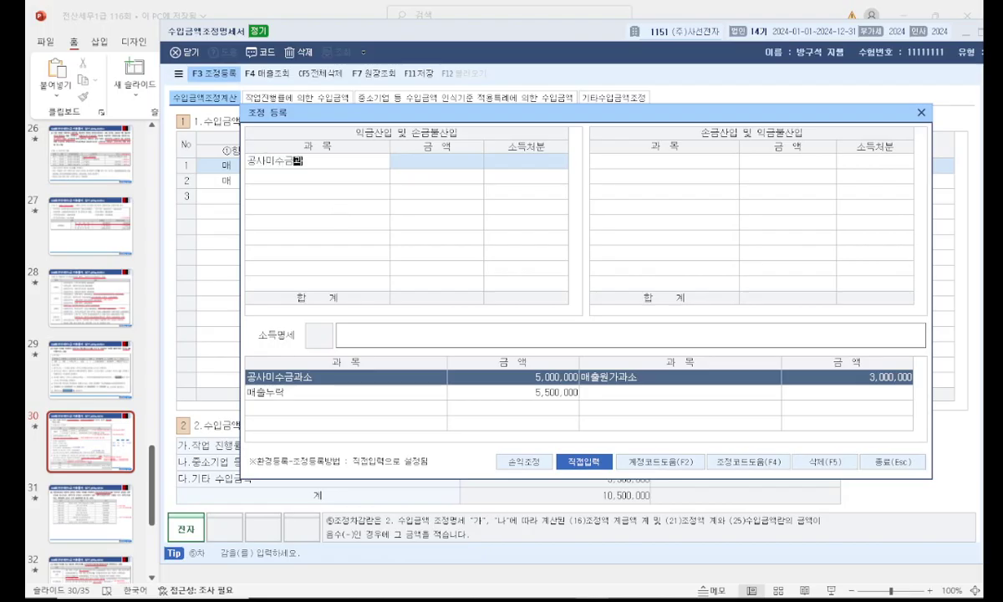
{"action": "key", "text": "Return"}
{"action": "type", "text": "5000000"}
{"action": "key", "text": "Return"}
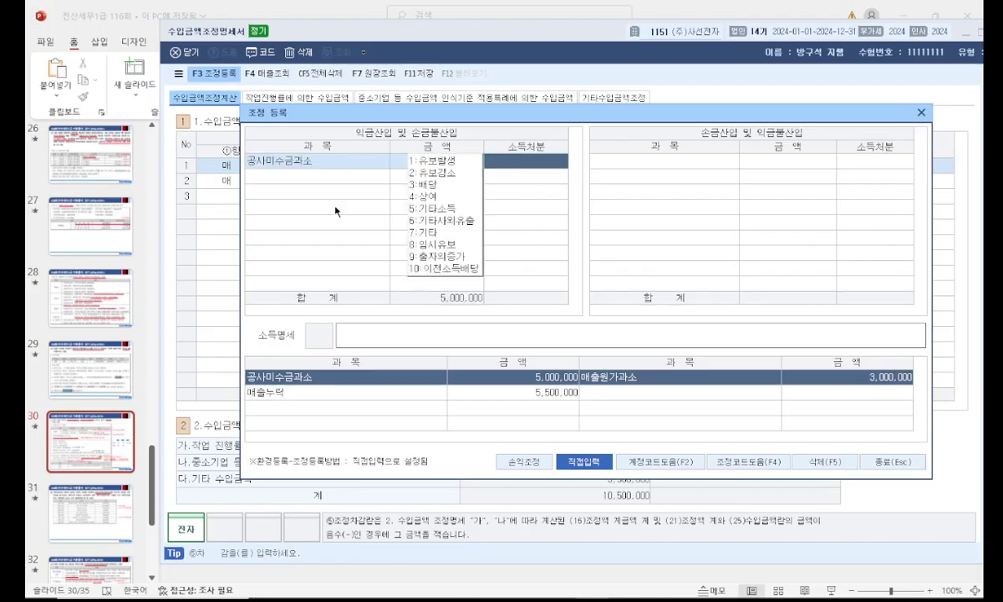
{"action": "key", "text": "Return"}
{"action": "left_click", "coordinate": [605, 161]}
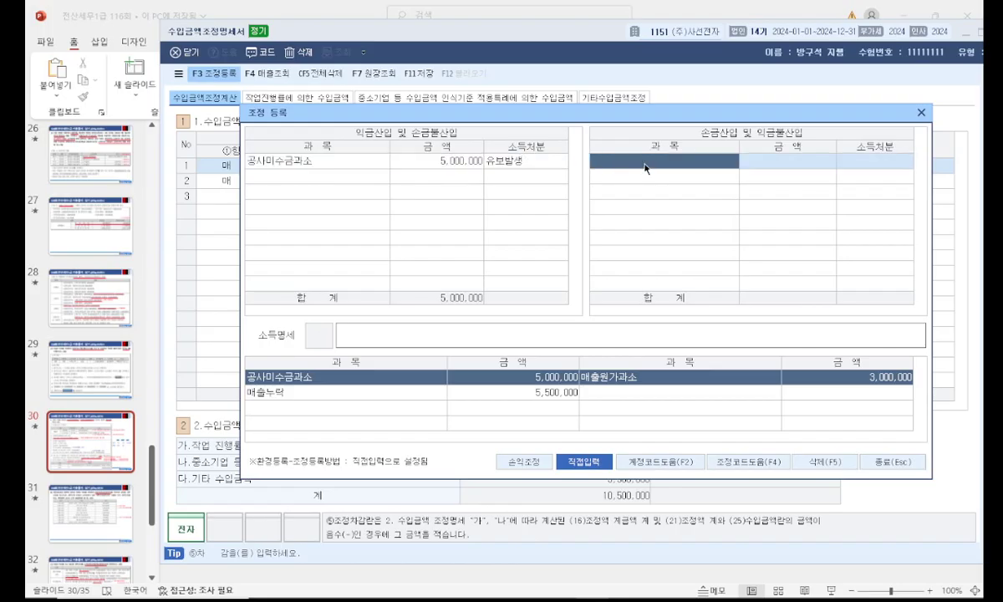
Register 제품매출누락 under 익금산입 및 손금불산입 with an amount of 5,500,000 and 유보발생 as the 소득처분.
{"action": "left_click", "coordinate": [353, 177]}
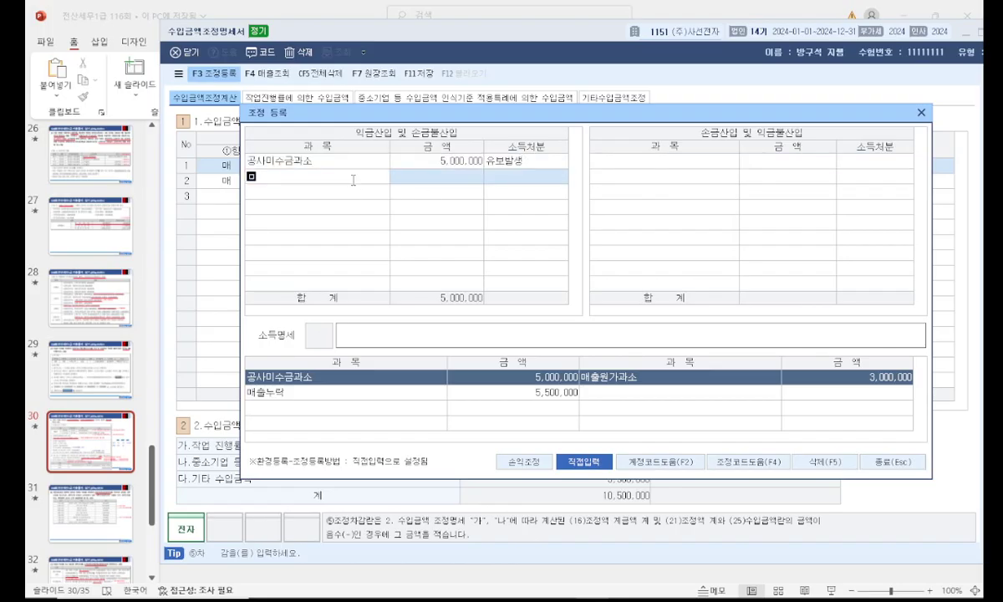
{"action": "type", "text": "제품매출누락"}
{"action": "key", "text": "Return"}
{"action": "type", "text": "5500"}
{"action": "key", "text": "Return"}
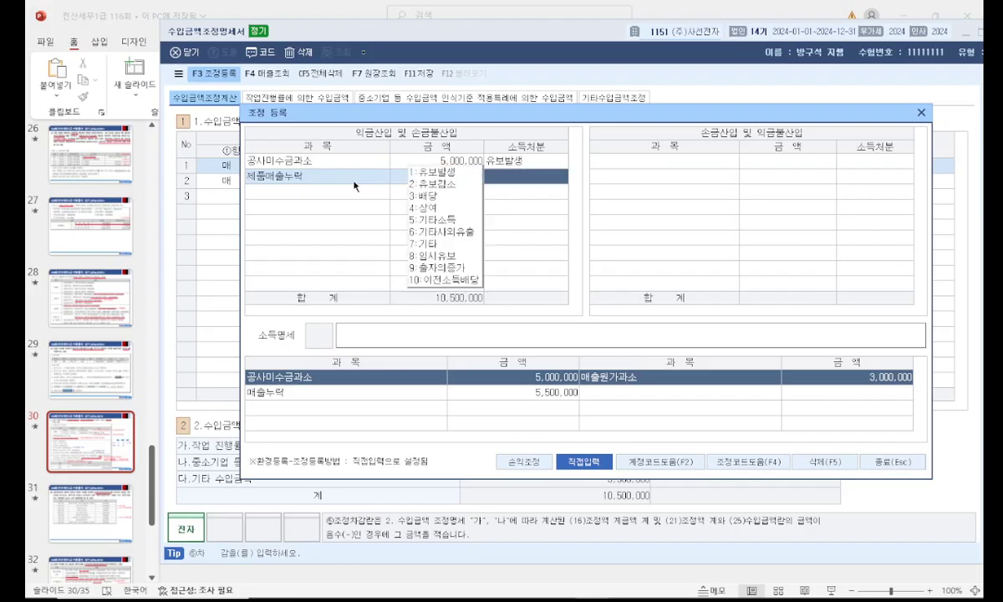
{"action": "left_click", "coordinate": [435, 165]}
Register 제품매출원가과소 under 손금산입 및 익금불산입 with 3,000,000 and 유보발생 as the 소득처분, and close 조정 등록.
{"action": "left_click", "coordinate": [647, 161]}
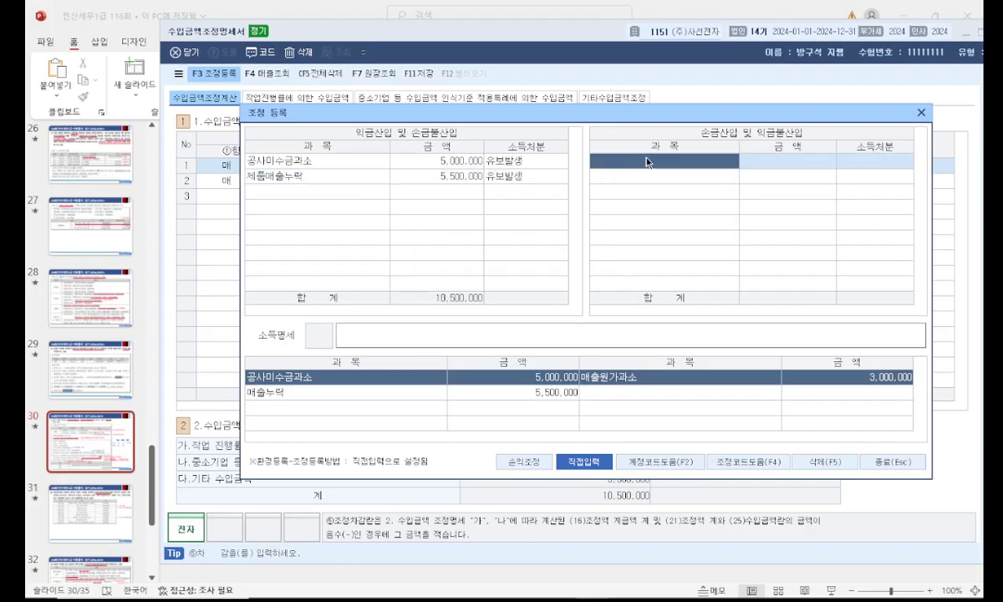
{"action": "type", "text": "제품매출원"}
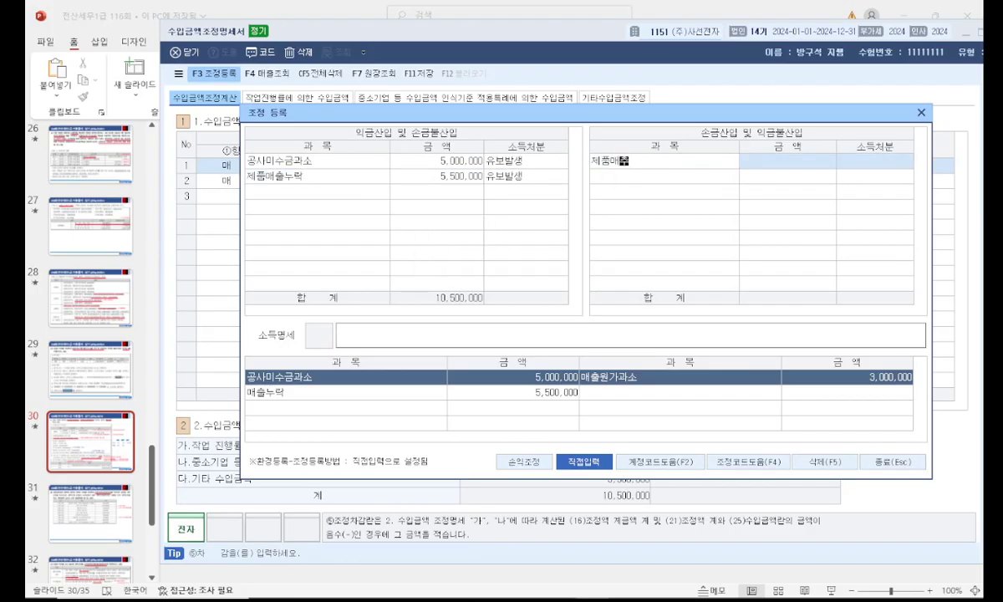
{"action": "type", "text": "가과소"}
{"action": "key", "text": "Return"}
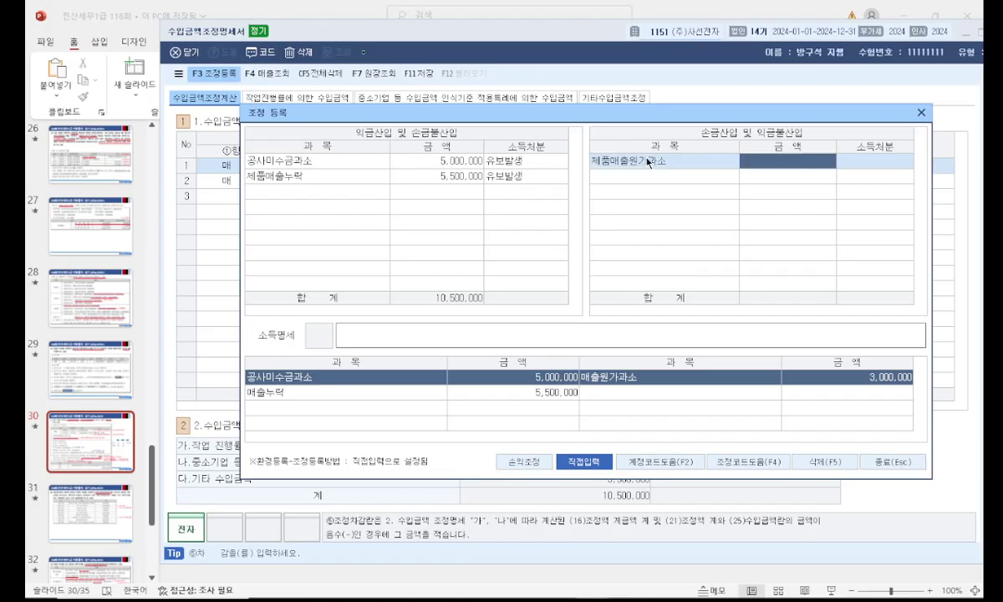
{"action": "type", "text": "3000000"}
{"action": "key", "text": "Return"}
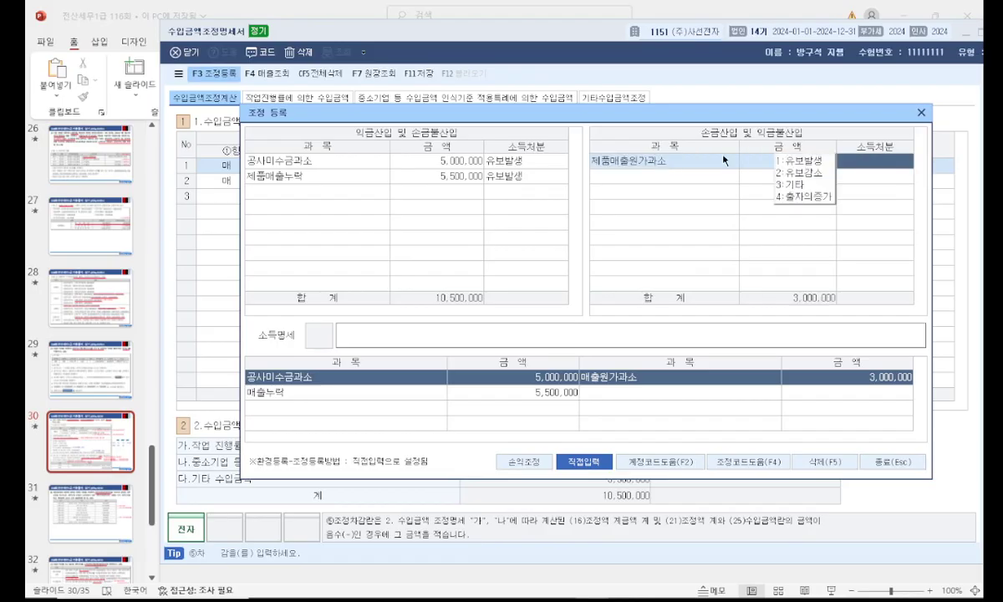
{"action": "left_click", "coordinate": [817, 160]}
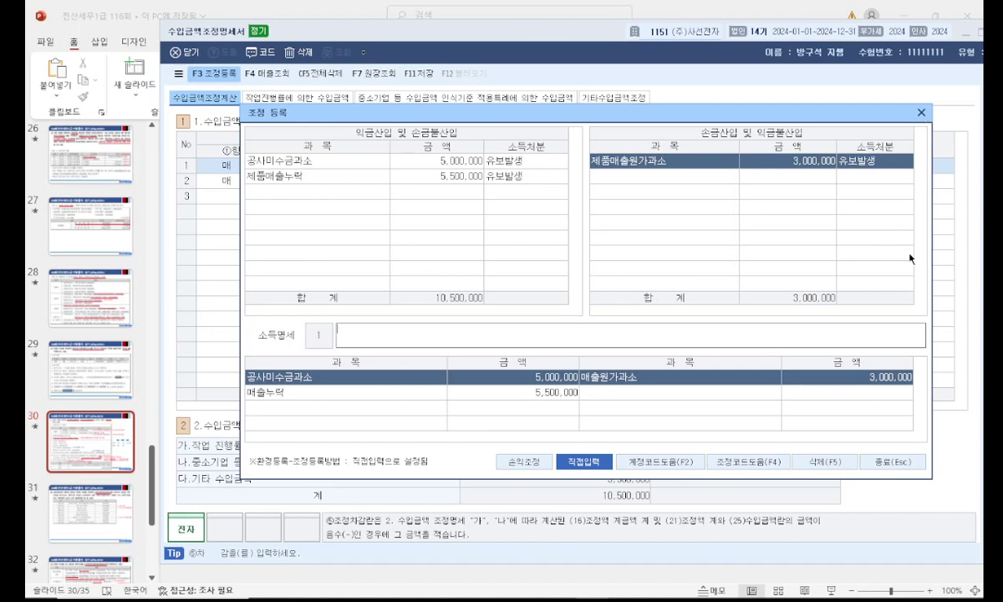
{"action": "left_click", "coordinate": [888, 462]}
Put 수입금액조정명세서 aside and open the 과세표준과 수입금액 차액검토 section of 조정후수입금액명세서.
{"action": "left_click_drag", "start_coordinate": [557, 46], "coordinate": [476, 39]}
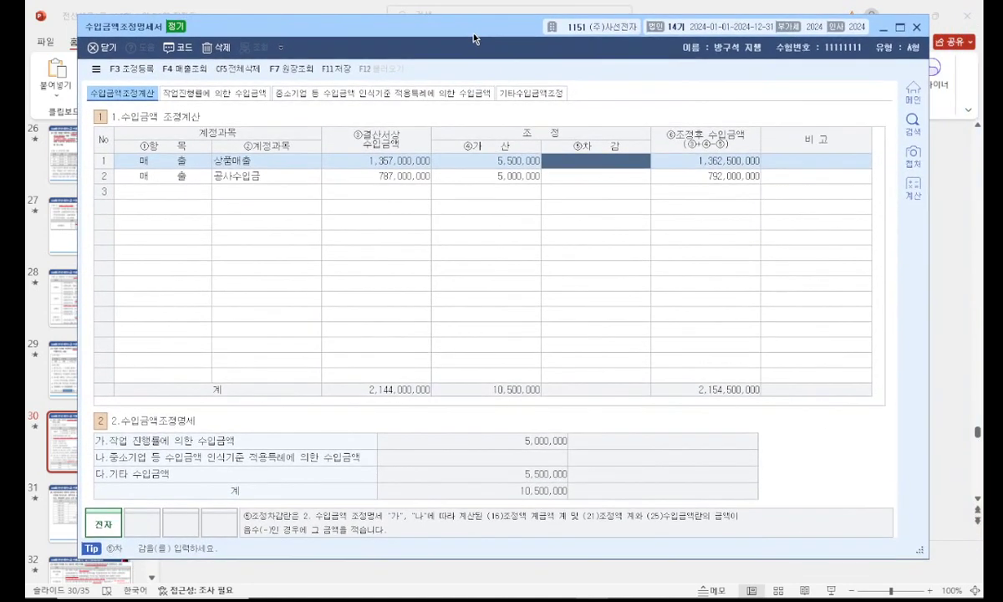
{"action": "left_click", "coordinate": [883, 27]}
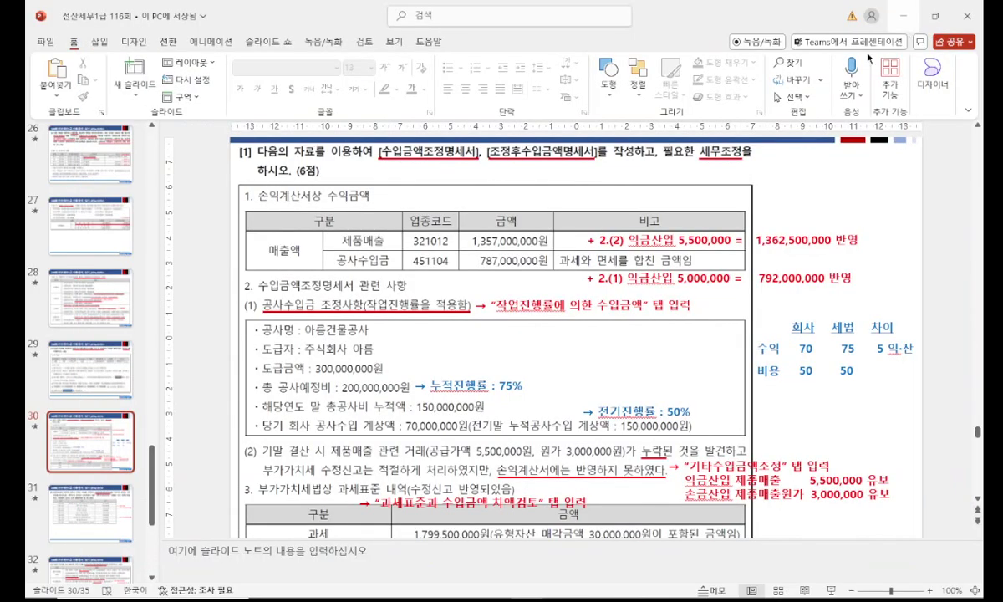
{"action": "key", "text": "alt+Tab"}
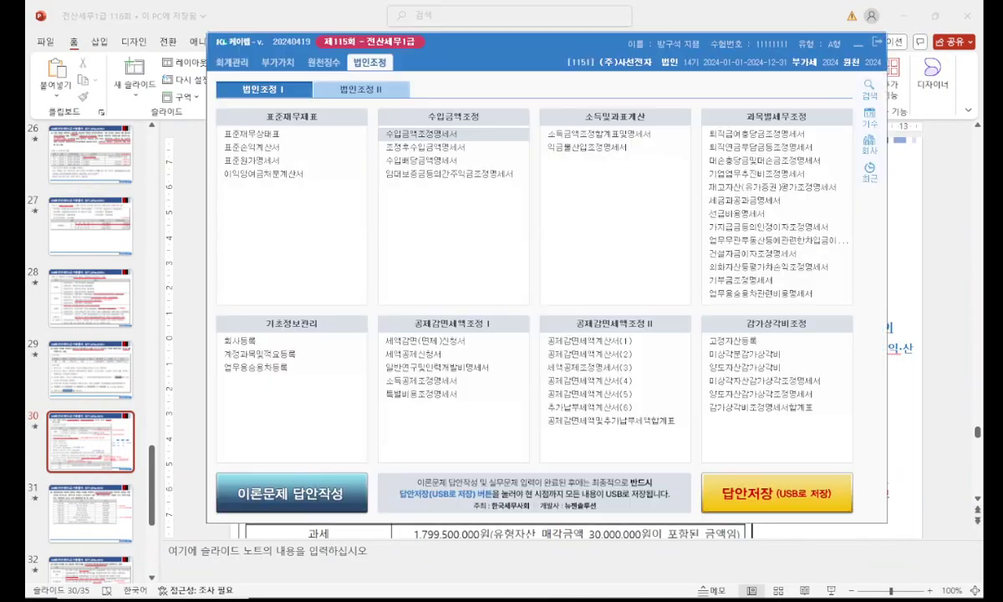
{"action": "left_click", "coordinate": [433, 150]}
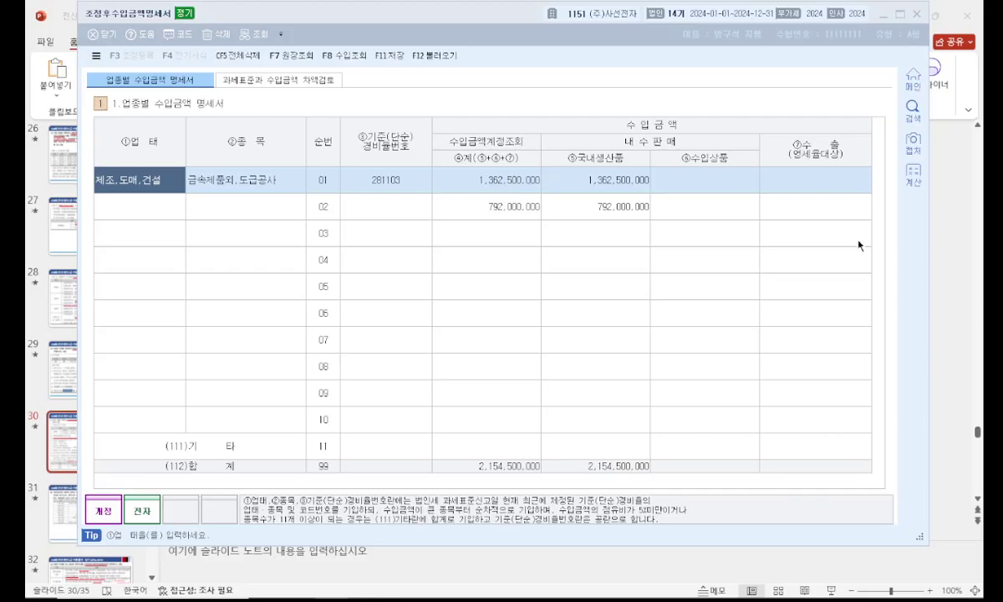
{"action": "left_click", "coordinate": [289, 79]}
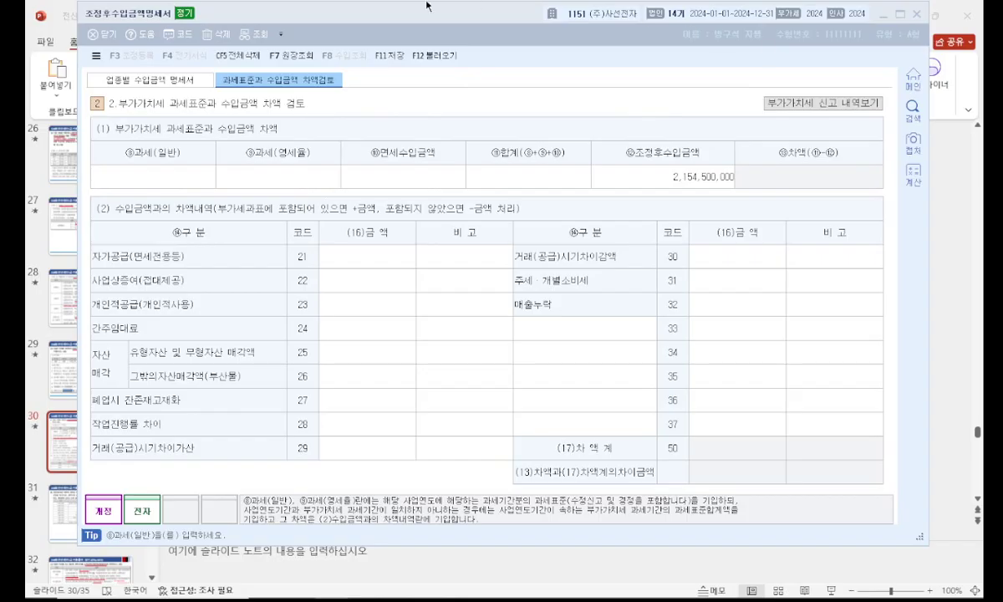
Look up the taxable base in the problem slide and set 과세(일반) to 1,799,500,000.
{"action": "left_click_drag", "start_coordinate": [429, 17], "coordinate": [440, 37]}
{"action": "left_click", "coordinate": [362, 9]}
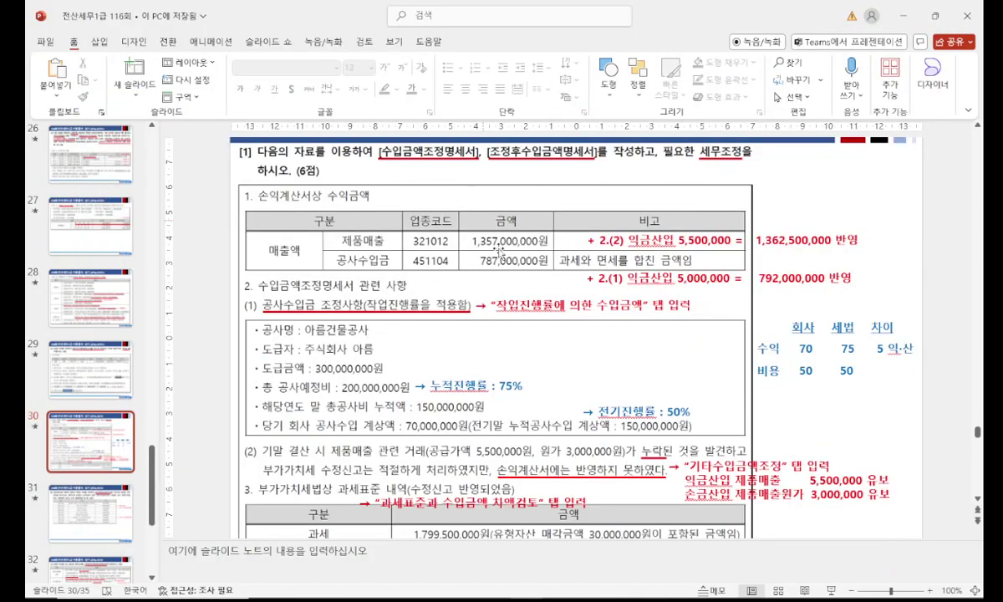
{"action": "scroll", "coordinate": [892, 324], "scroll_direction": "down", "scroll_amount": 2}
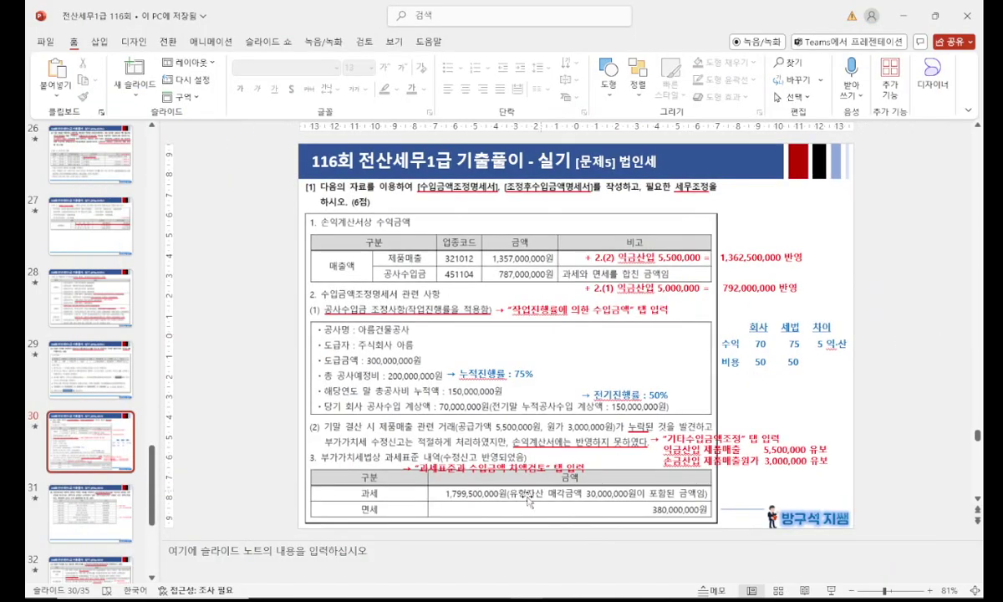
{"action": "key", "text": "alt+Tab"}
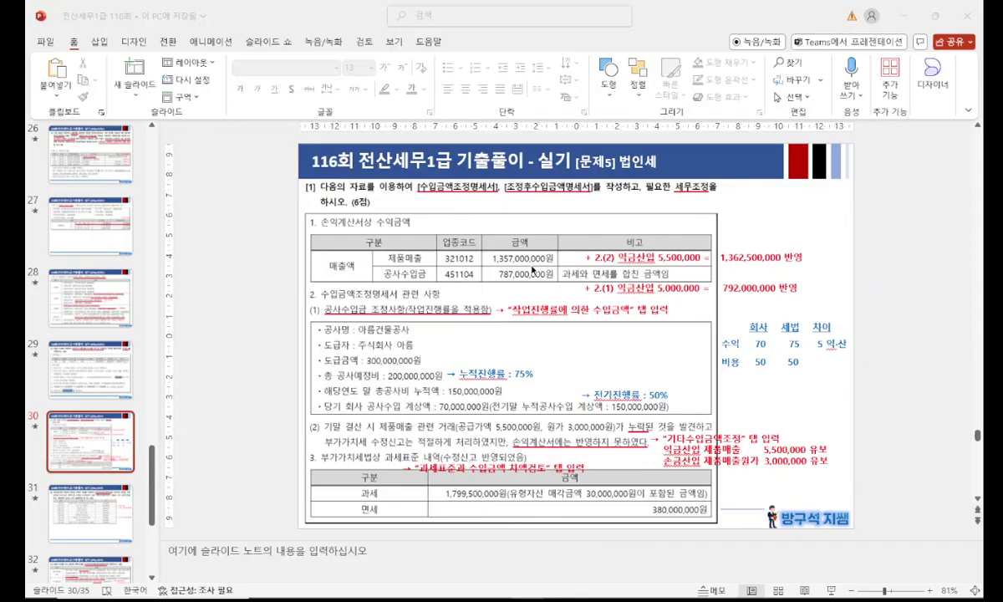
{"action": "type", "text": "799,500,"}
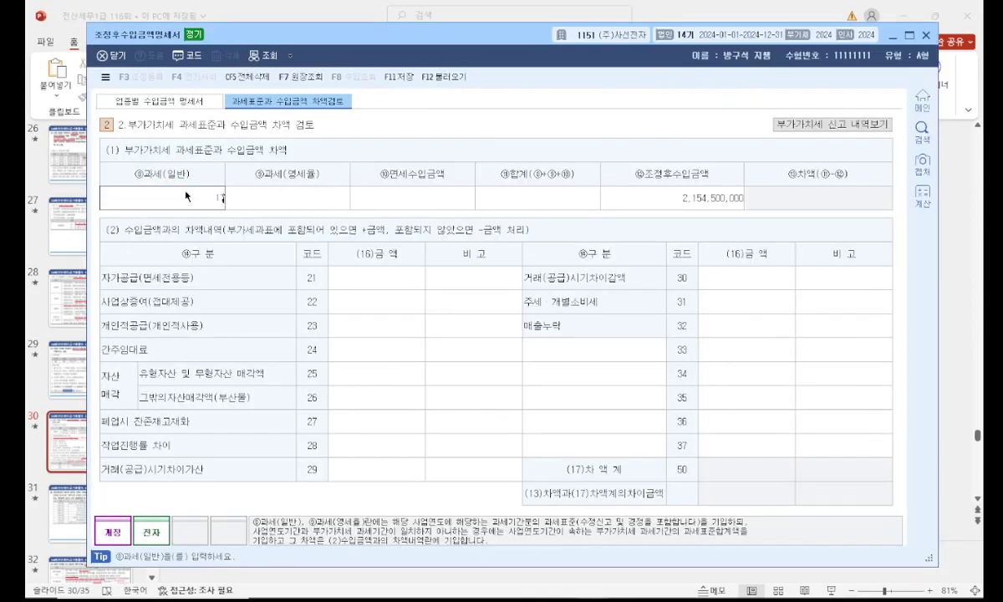
{"action": "type", "text": "000"}
{"action": "key", "text": "Return"}
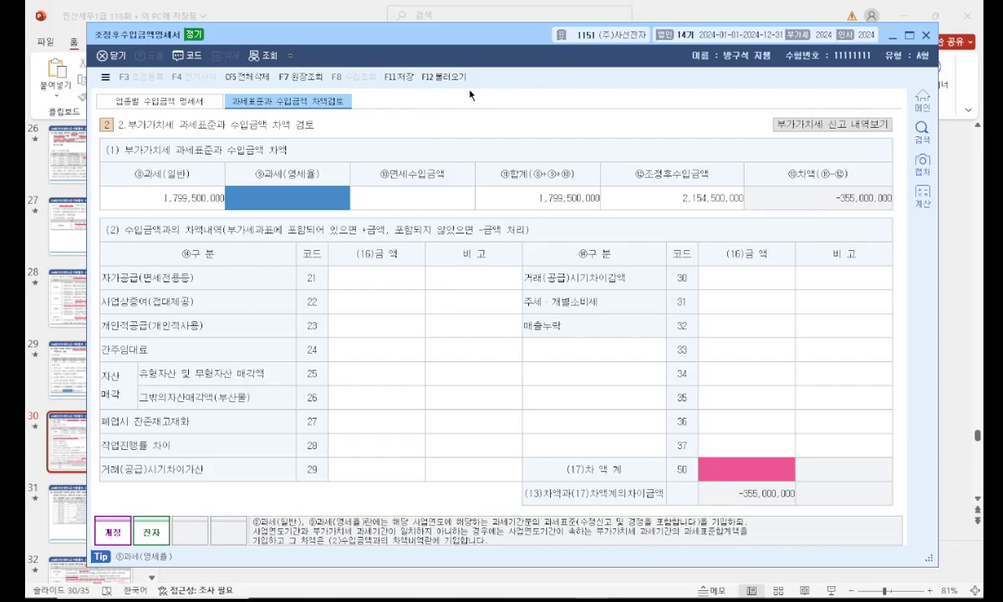
{"action": "key", "text": "shift+Tab"}
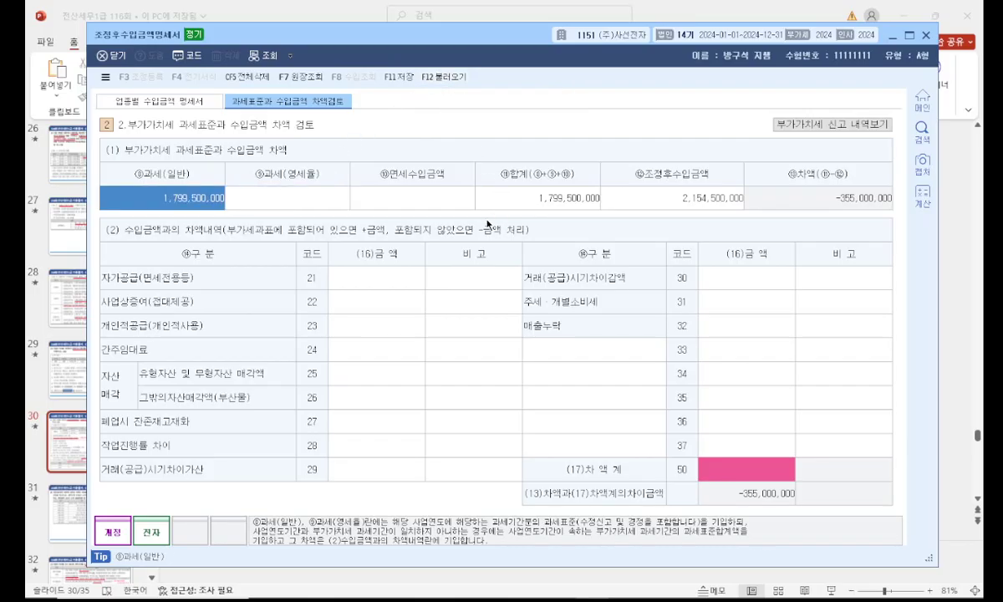
Check the tax-exempt amount in the problem slide and set 면세수입금액 to 380,000,000.
{"action": "left_click", "coordinate": [444, 192]}
{"action": "left_click", "coordinate": [357, 10]}
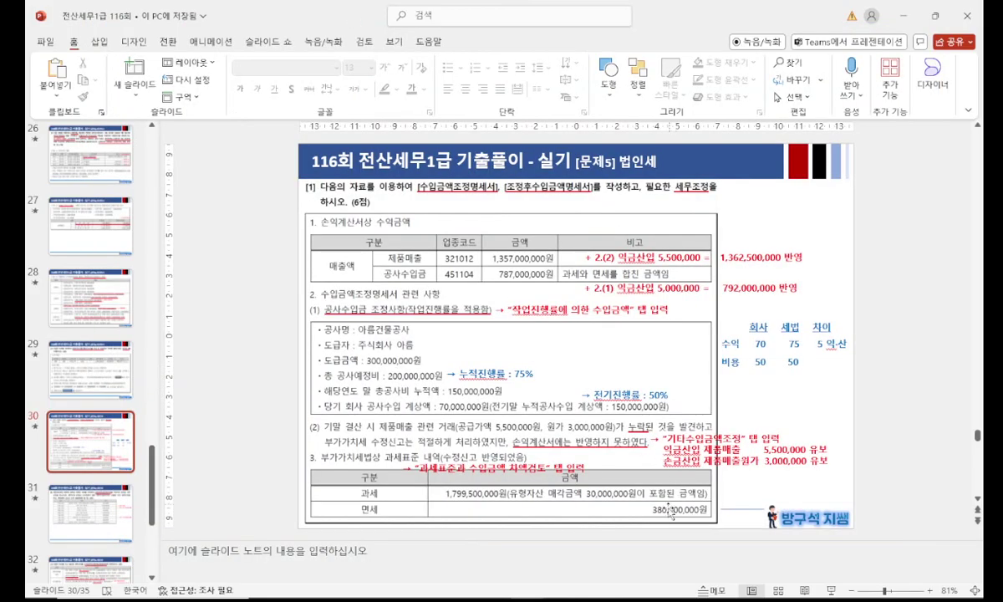
{"action": "key", "text": "alt+Tab"}
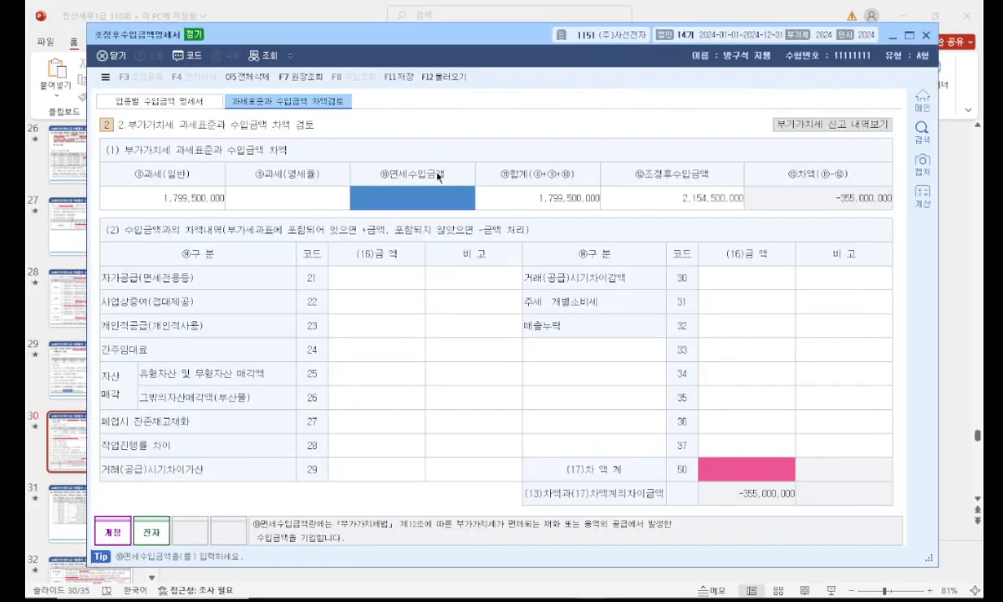
{"action": "type", "text": "380000000"}
{"action": "key", "text": "Return"}
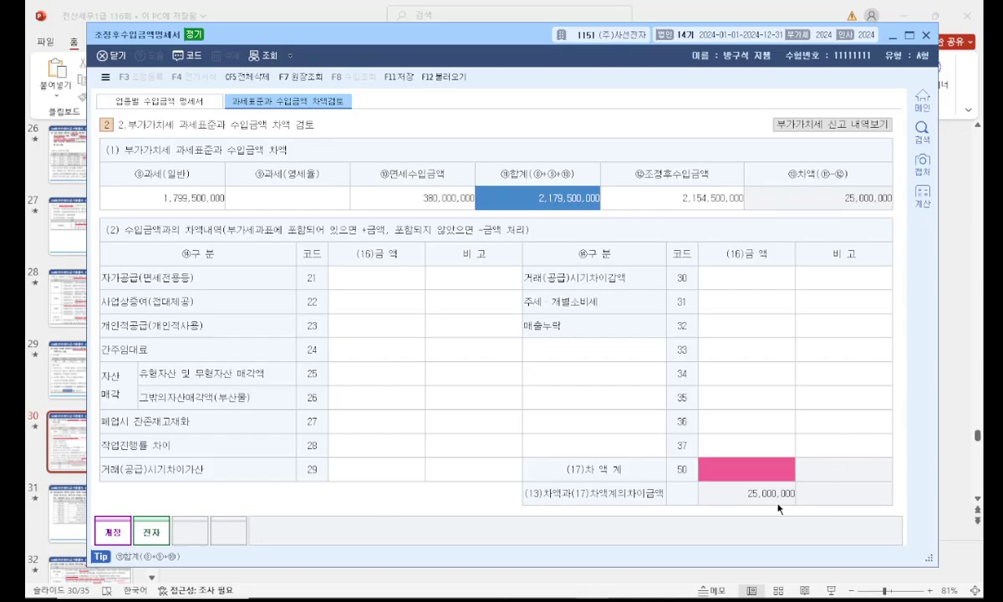
In the 차액내역, set 유형자산 및 무형자산 매각액 (code 25) to 30,000,000 according to the problem slide.
{"action": "left_click", "coordinate": [381, 380]}
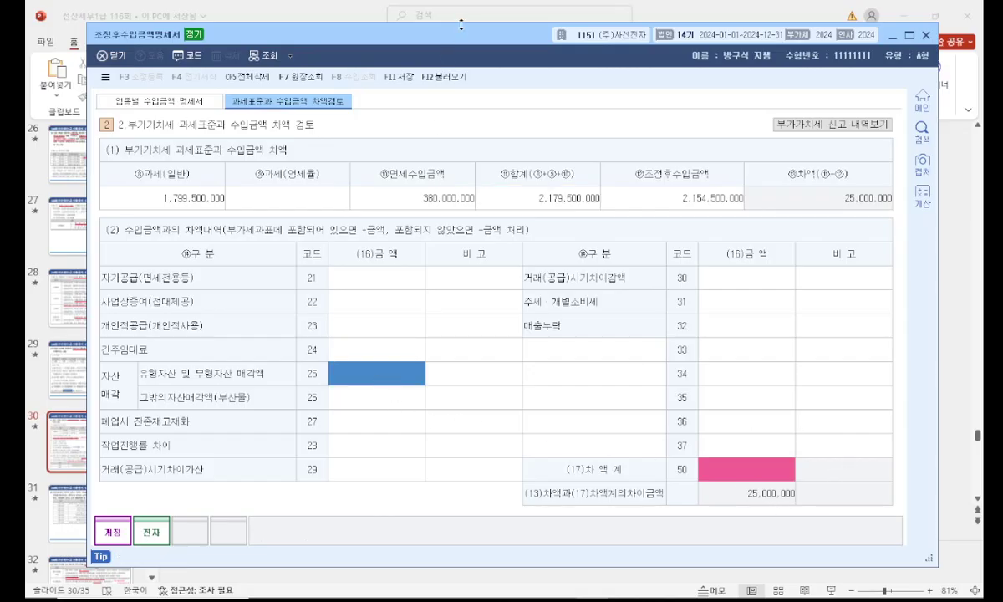
{"action": "left_click", "coordinate": [357, 15]}
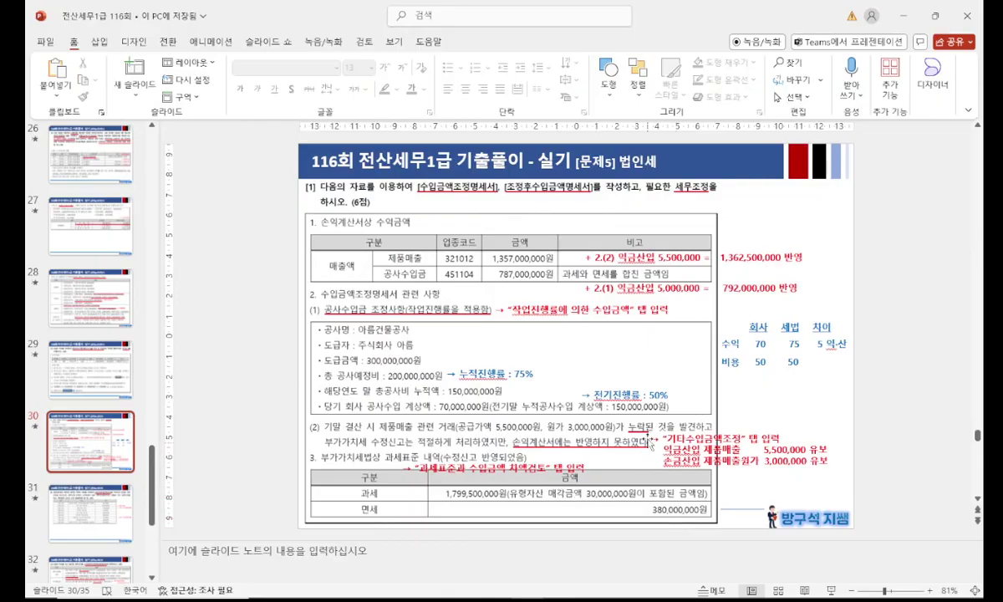
{"action": "key", "text": "alt+Tab"}
{"action": "type", "text": "30000000"}
{"action": "key", "text": "Return"}
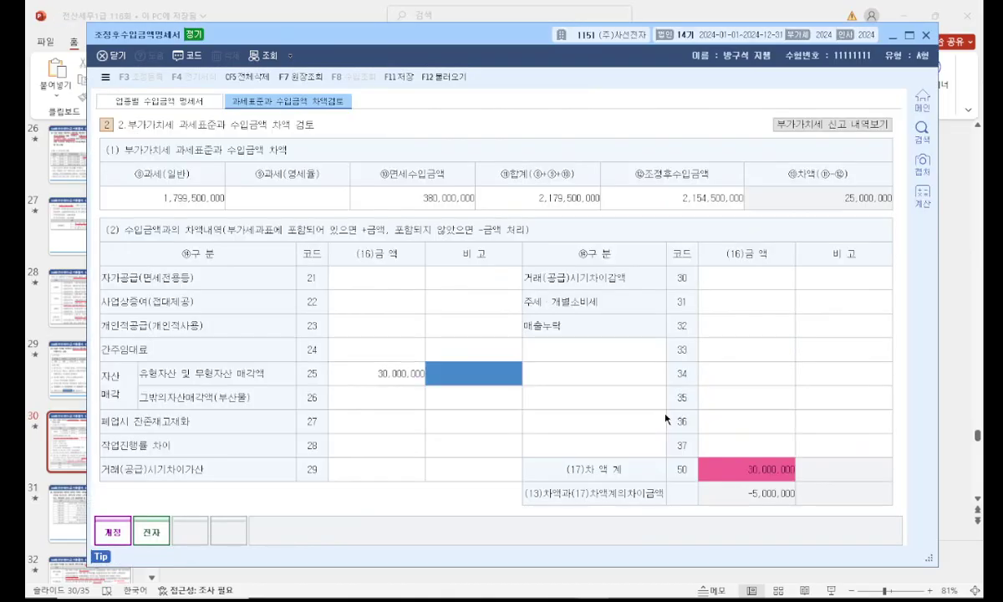
In the 차액내역, set 작업진행률 차이 (code 28) to -5,000,000.
{"action": "left_click", "coordinate": [385, 450]}
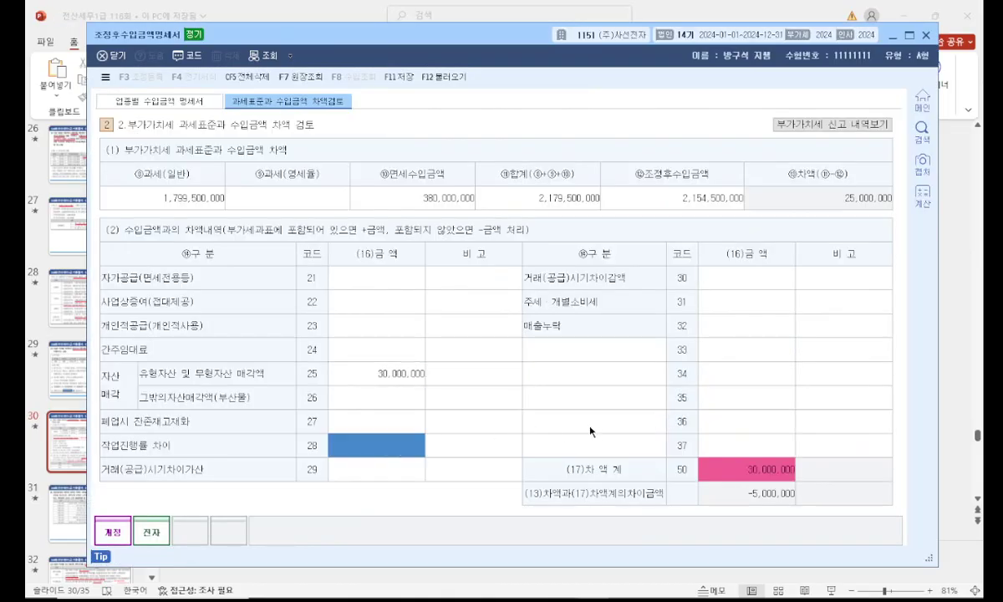
{"action": "type", "text": "-5,000,000"}
{"action": "key", "text": "Return"}
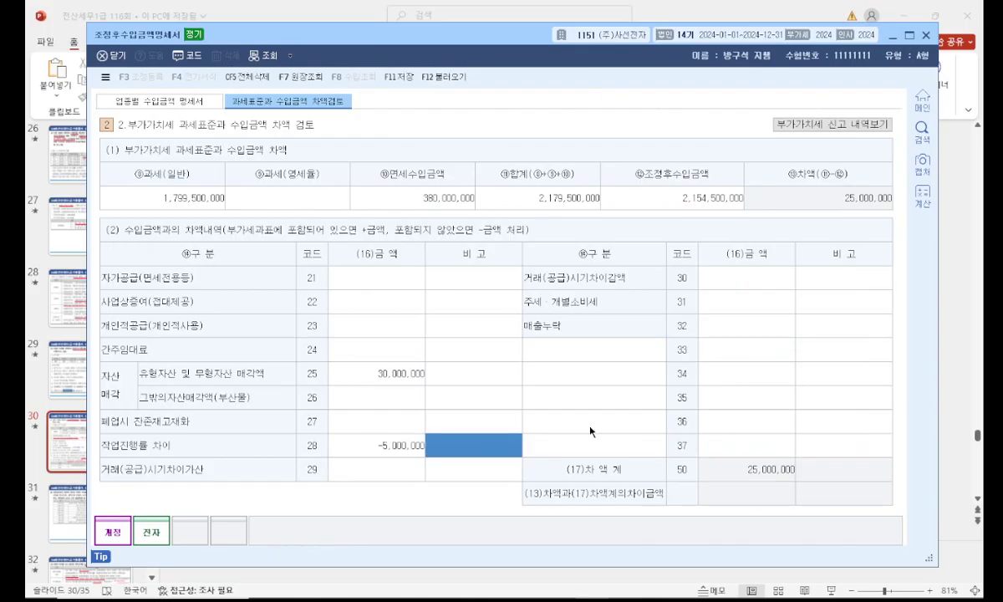
{"action": "left_click", "coordinate": [404, 464]}
{"action": "key", "text": "Up"}
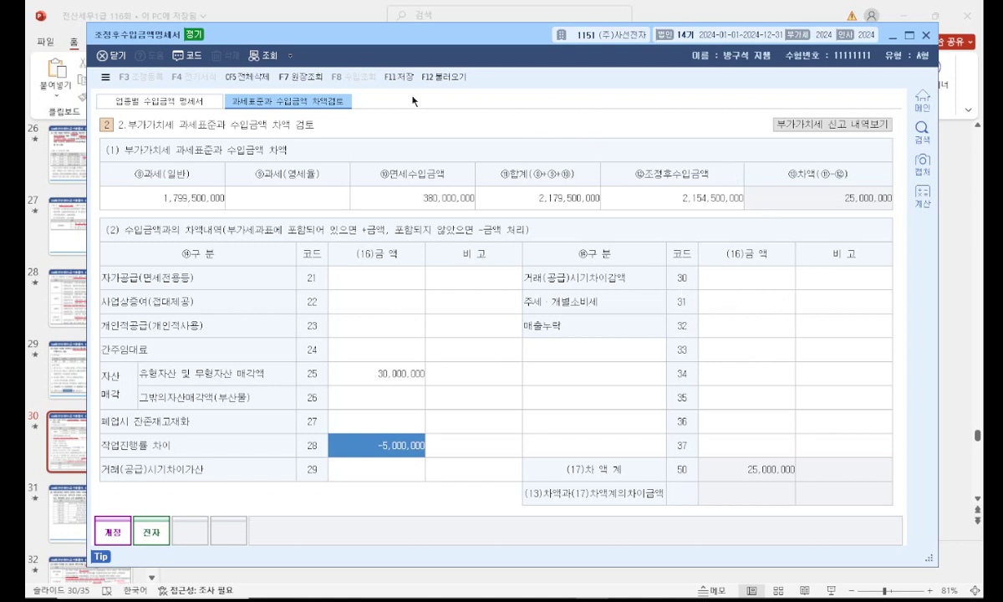
Save and close 조정후수입금액명세서, and switch to PowerPoint to present slide 31 with problem [2] on 세금과공과금명세서.
{"action": "left_click", "coordinate": [399, 77]}
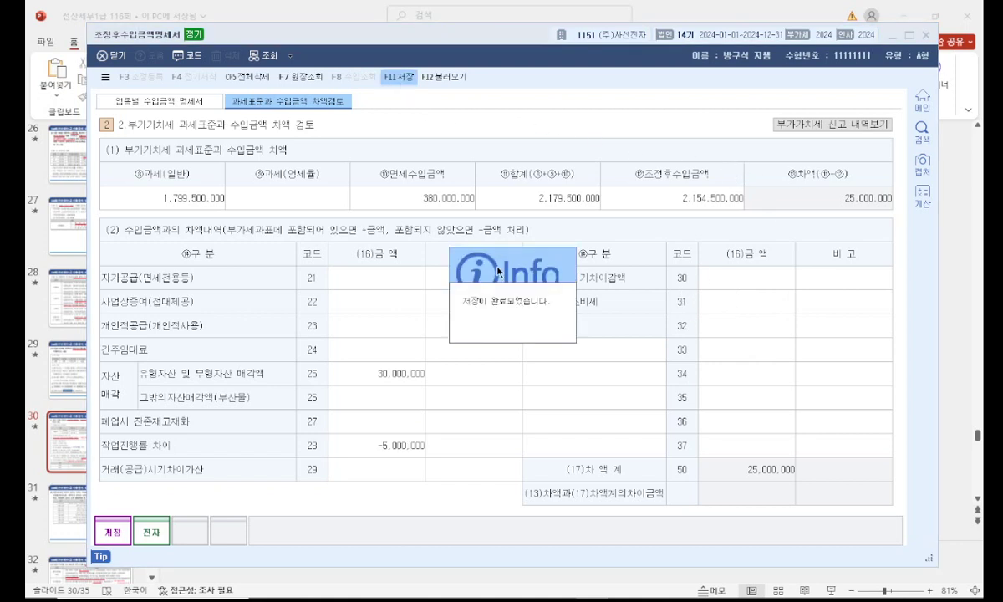
{"action": "left_click", "coordinate": [927, 37]}
{"action": "left_click", "coordinate": [91, 480]}
{"action": "key", "text": "shift+F5"}
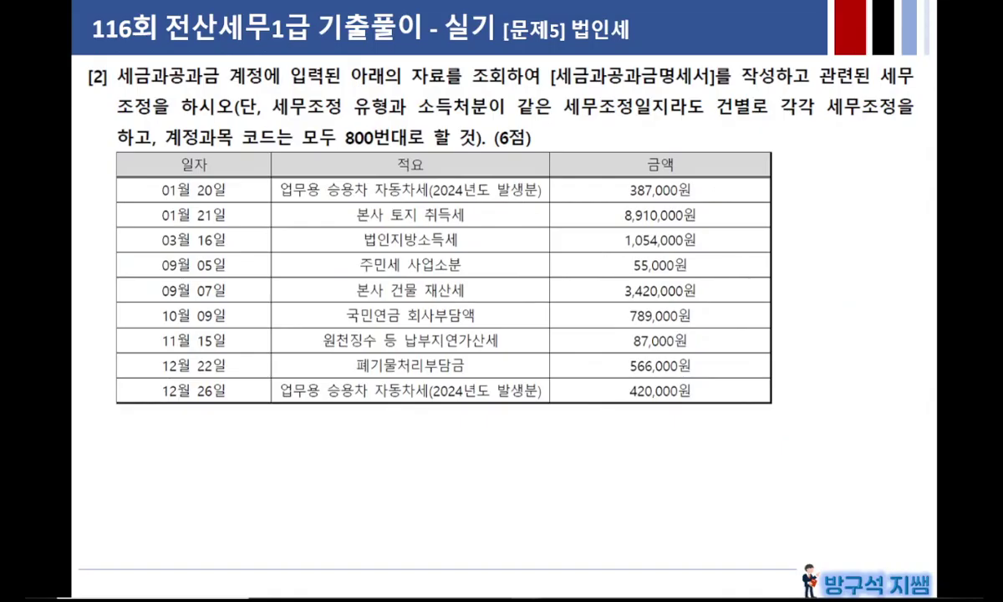
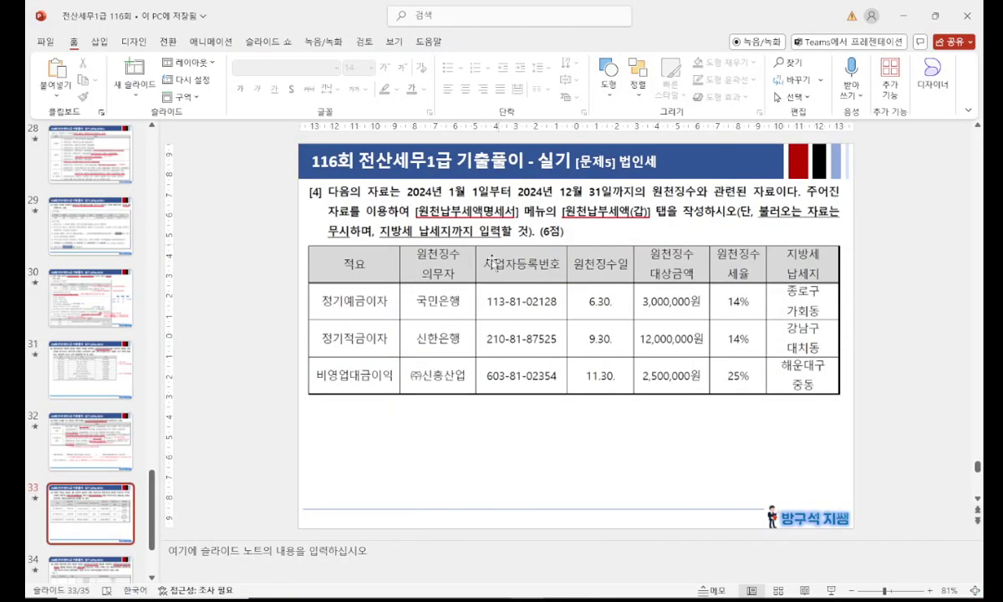
Switch to 케이렙, place 원천납부세액명세서 below the problem [4] table, and enter 정기예금이자 as the first row's 적요.
{"action": "key", "text": "alt+Tab"}
{"action": "left_click_drag", "start_coordinate": [531, 87], "coordinate": [836, 90]}
{"action": "left_click_drag", "start_coordinate": [594, 77], "coordinate": [397, 414]}
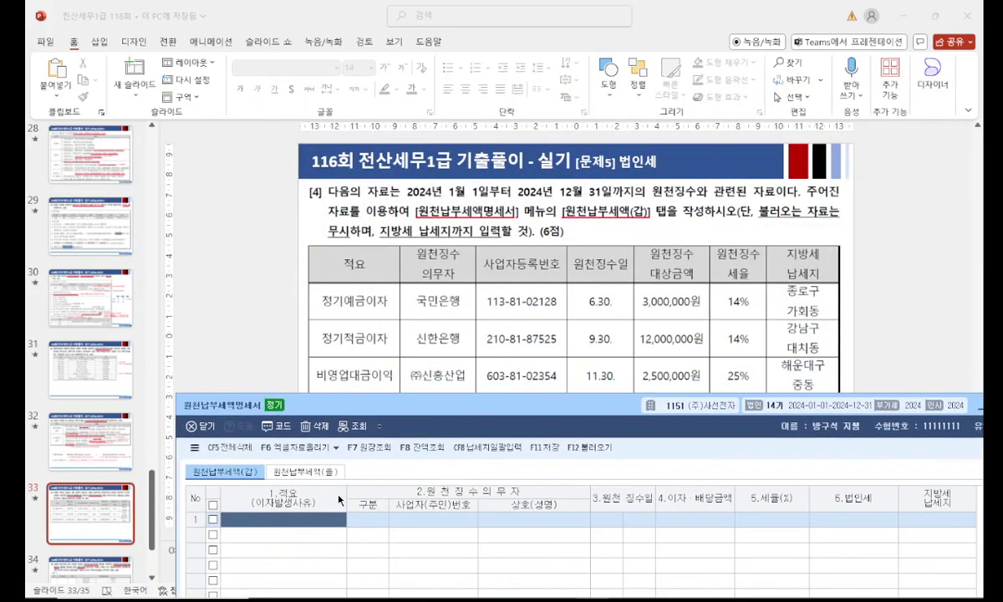
{"action": "type", "text": "정기예"}
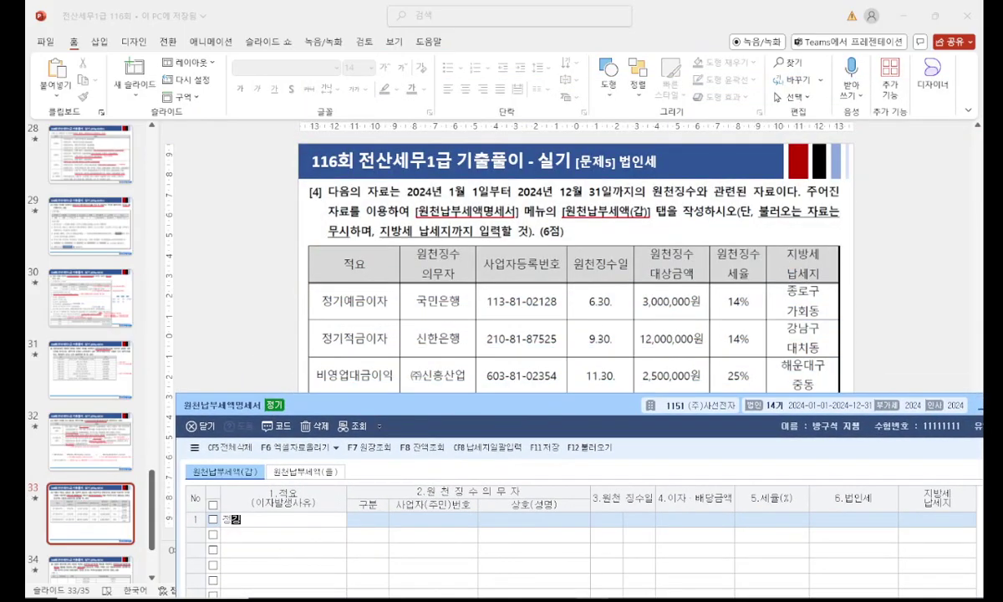
Fill in row 1's description as 정기예금이자, with the withholding agent classified 내국인 and named 국민은행.
{"action": "type", "text": "금이자"}
{"action": "key", "text": "Return"}
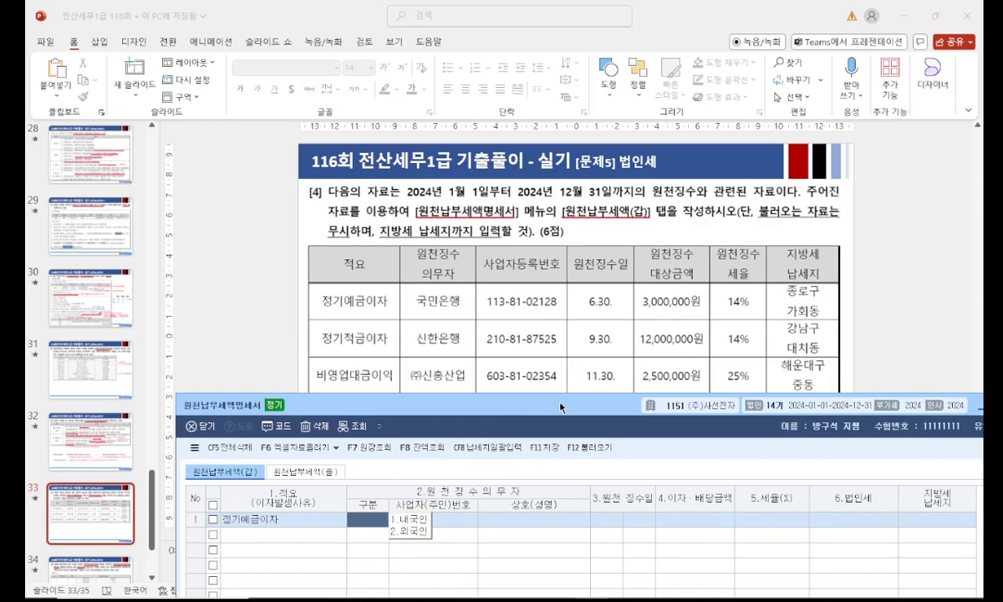
{"action": "type", "text": "1"}
{"action": "key", "text": "Return"}
{"action": "key", "text": "F2"}
{"action": "type", "text": "국미"}
{"action": "key", "text": "Return"}
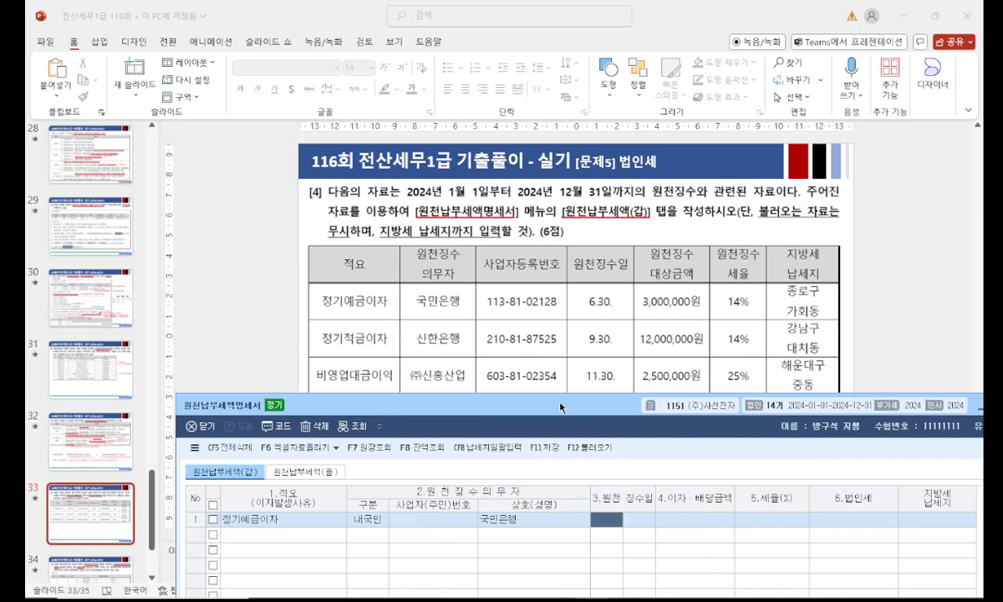
Set row 1's withholding date to 6/30 and interest amount to 3,000,000, accepting the 14% rate and calculated corporate tax.
{"action": "type", "text": "6"}
{"action": "key", "text": "Return"}
{"action": "type", "text": "30"}
{"action": "key", "text": "Return"}
{"action": "type", "text": "3,"}
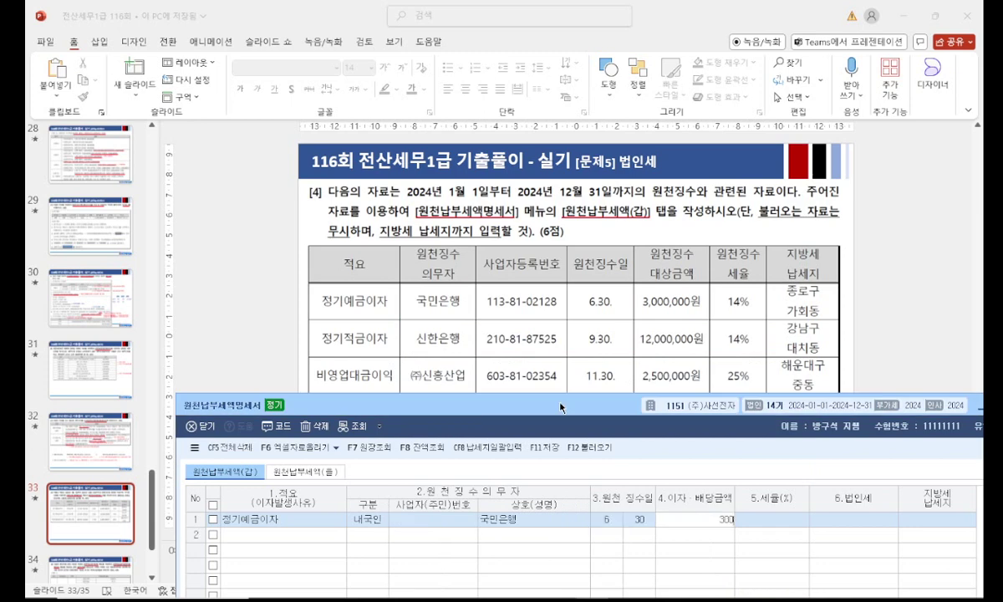
{"action": "type", "text": "000,000"}
{"action": "key", "text": "Return"}
{"action": "key", "text": "Return"}
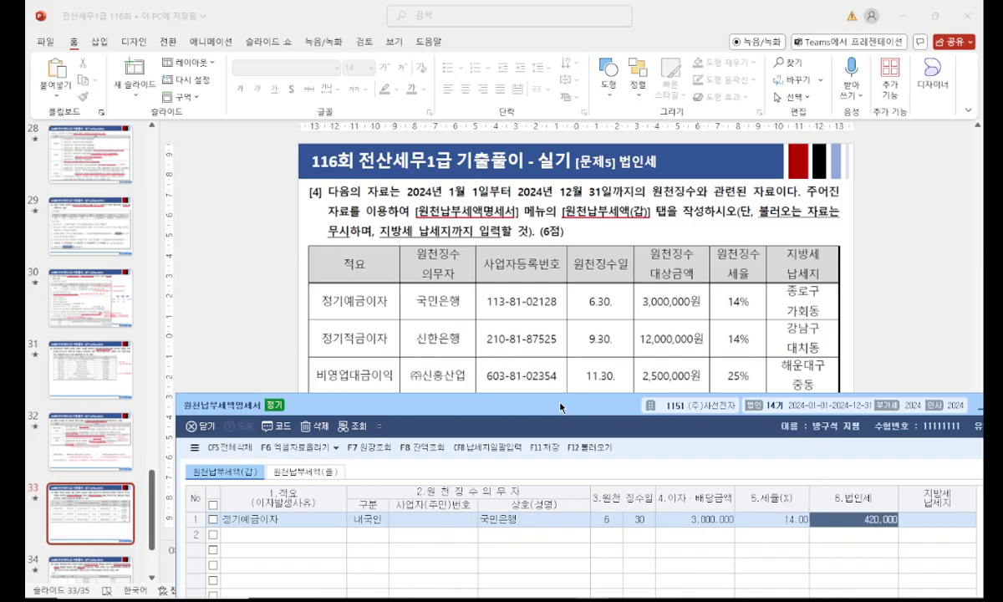
{"action": "key", "text": "Return"}
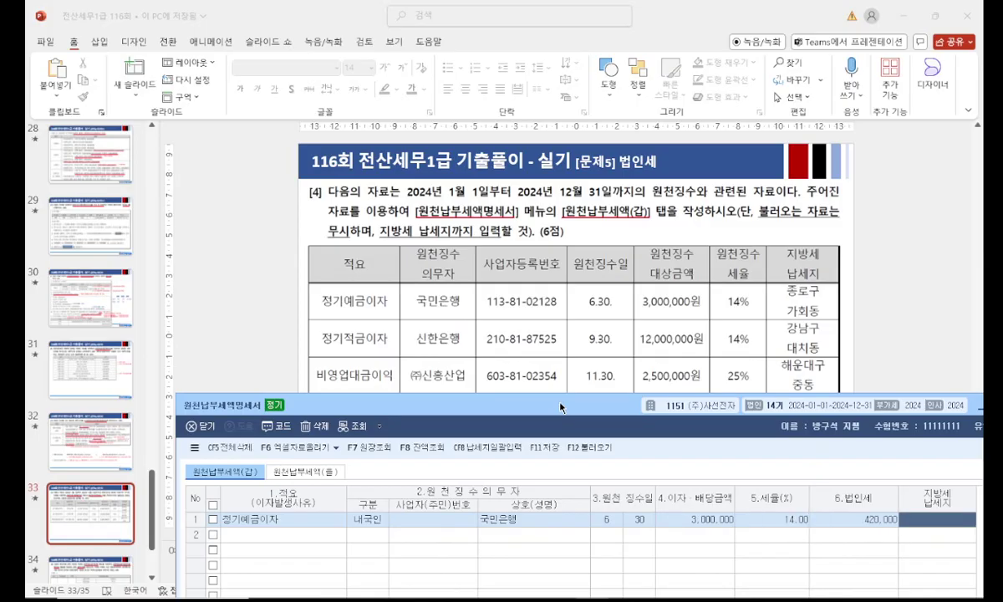
Look up 종로구 in the district code list and choose 가회동 as row 1's local tax jurisdiction.
{"action": "type", "text": "종로구 가회"}
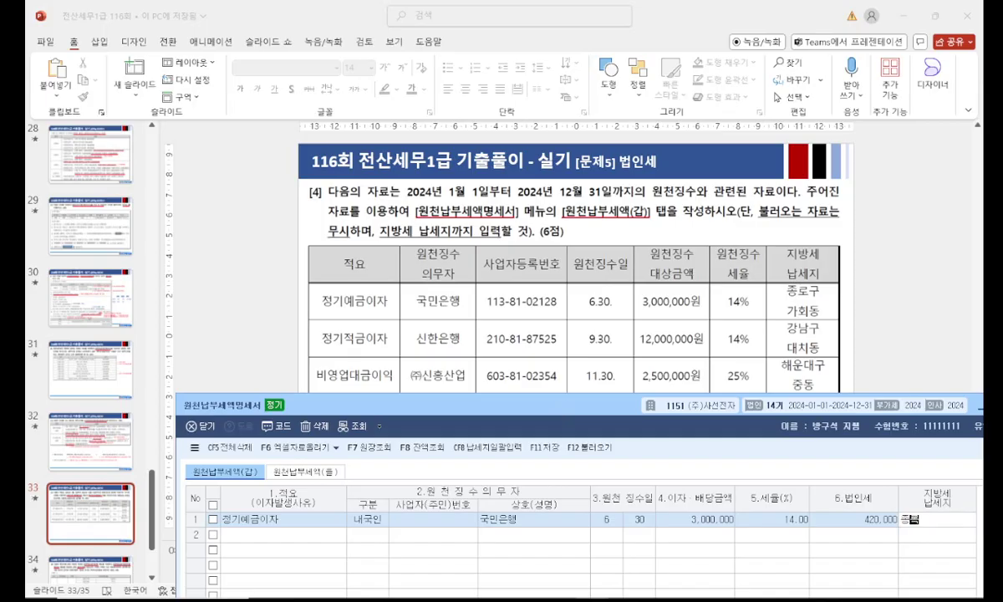
{"action": "type", "text": "동"}
{"action": "key", "text": "Return"}
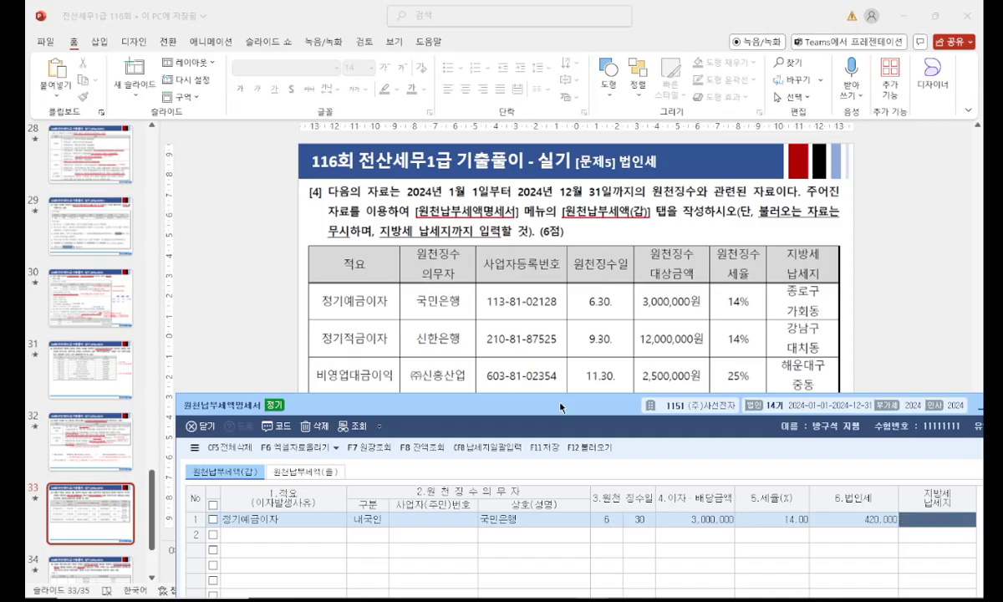
{"action": "type", "text": "가회동"}
{"action": "key", "text": "Return"}
{"action": "key", "text": "F2"}
{"action": "type", "text": "종로"}
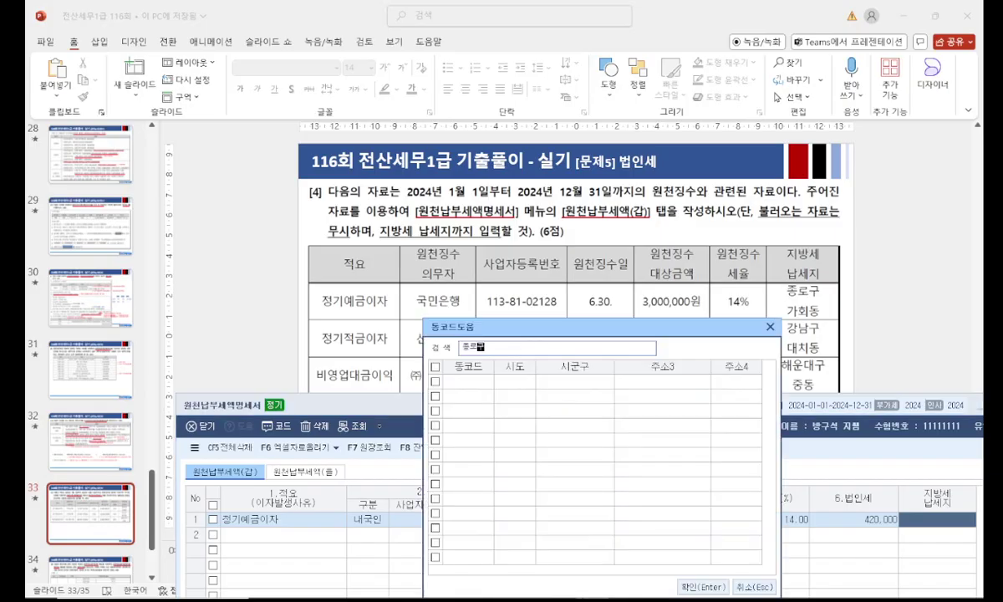
{"action": "type", "text": "구"}
{"action": "key", "text": "Return"}
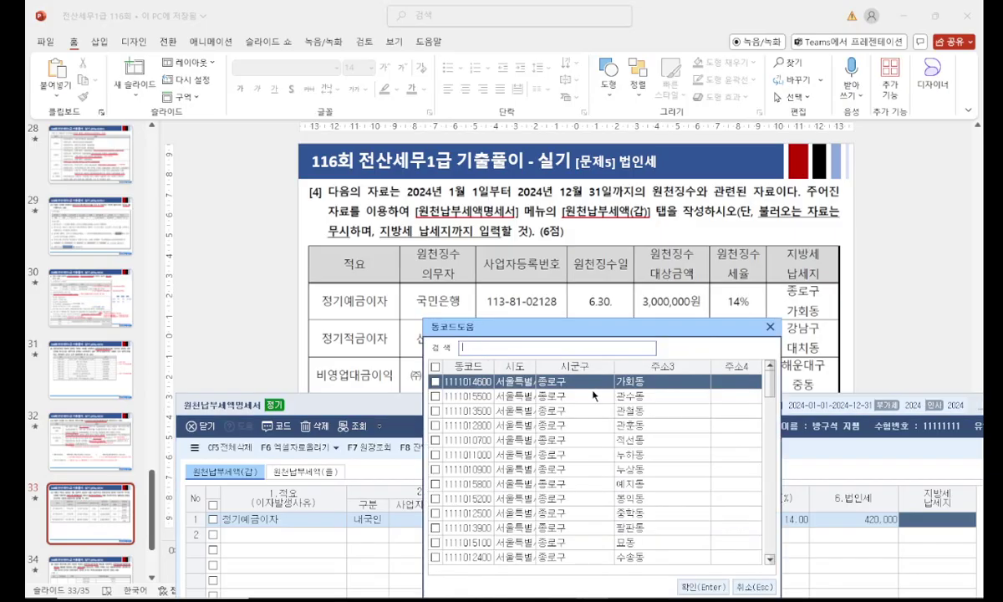
{"action": "double_click", "coordinate": [631, 390]}
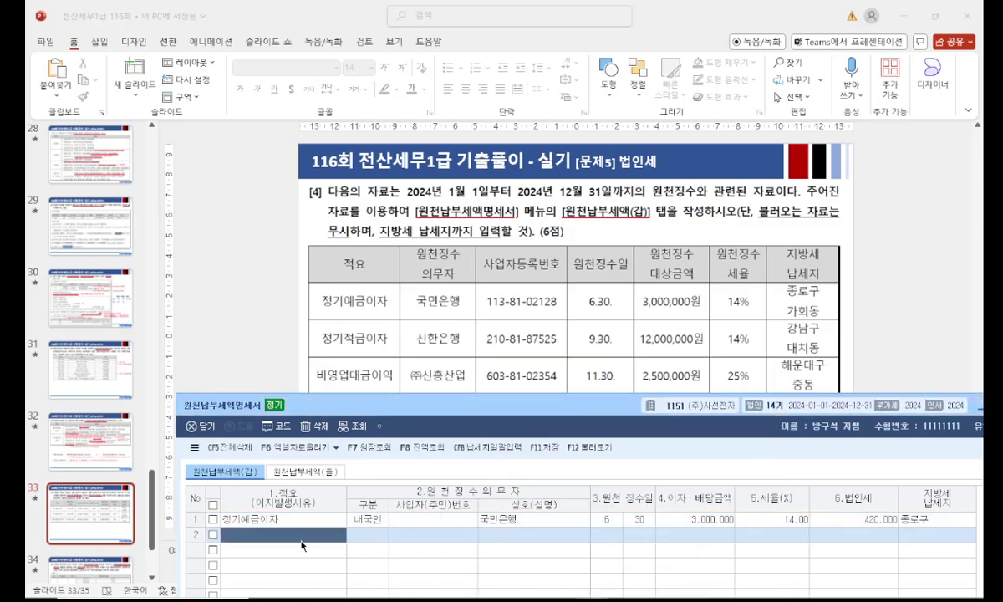
Start row 2 with the description 정기적금이자, classification 내국인 and withholding agent 신한은행.
{"action": "type", "text": "정기적금이자"}
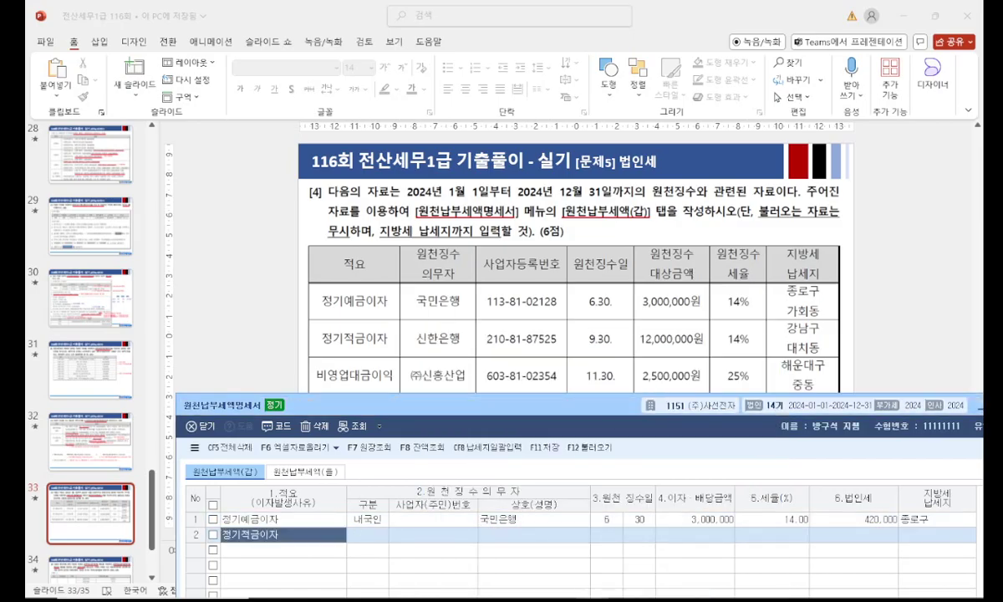
{"action": "key", "text": "Return"}
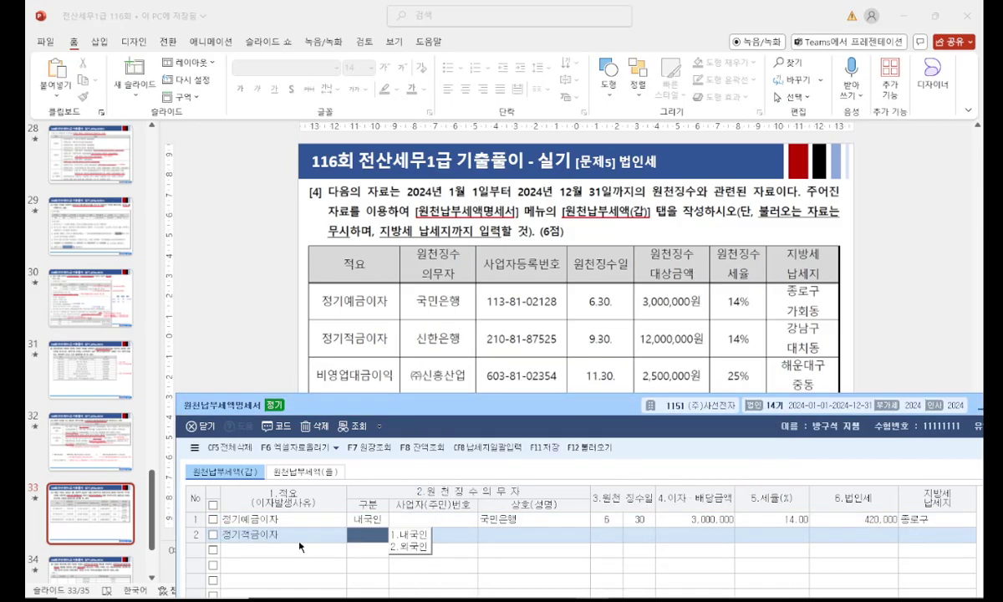
{"action": "key", "text": "Return"}
{"action": "type", "text": "신한"}
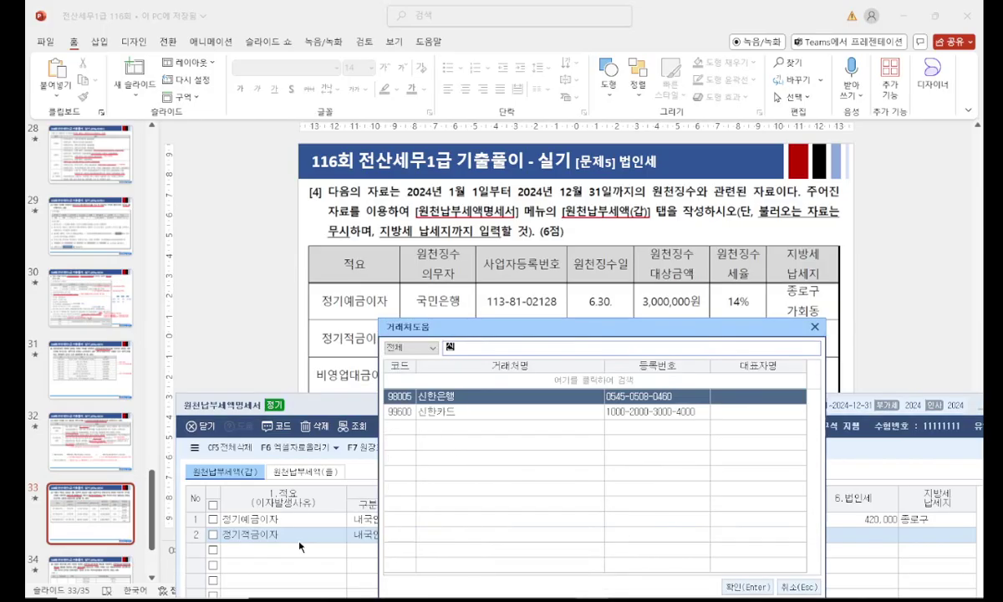
{"action": "key", "text": "Return"}
Set row 2's withholding date to 9/30 and interest amount to 12,000,000, accepting the 14% rate and calculated corporate tax.
{"action": "type", "text": "9"}
{"action": "key", "text": "Return"}
{"action": "type", "text": "30"}
{"action": "key", "text": "Return"}
{"action": "type", "text": "12000000"}
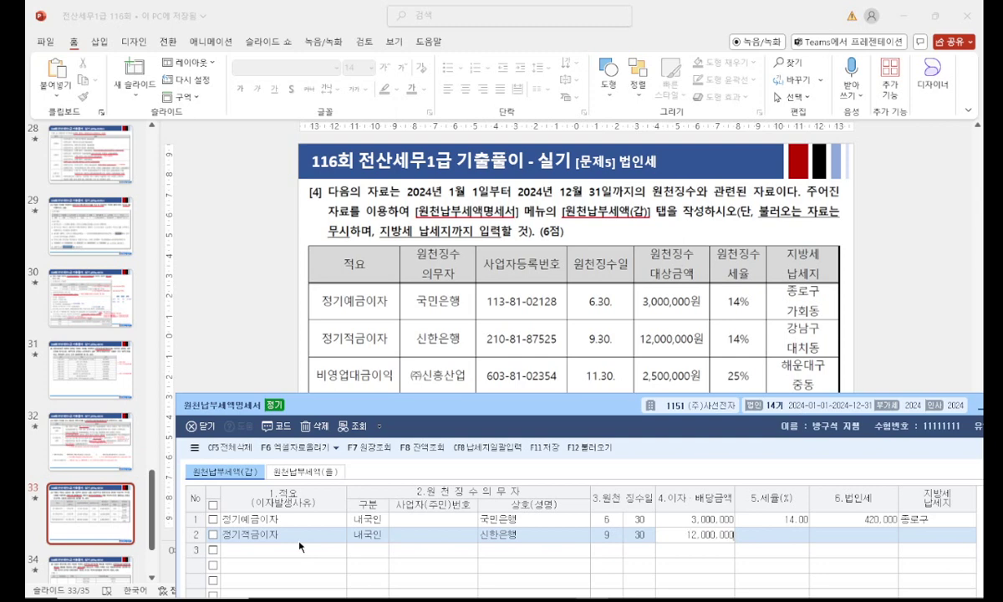
{"action": "key", "text": "Return"}
{"action": "key", "text": "Return"}
{"action": "key", "text": "Return"}
Look up 강남구 in the district code list and assign its first match as row 2's local tax jurisdiction.
{"action": "key", "text": "Return"}
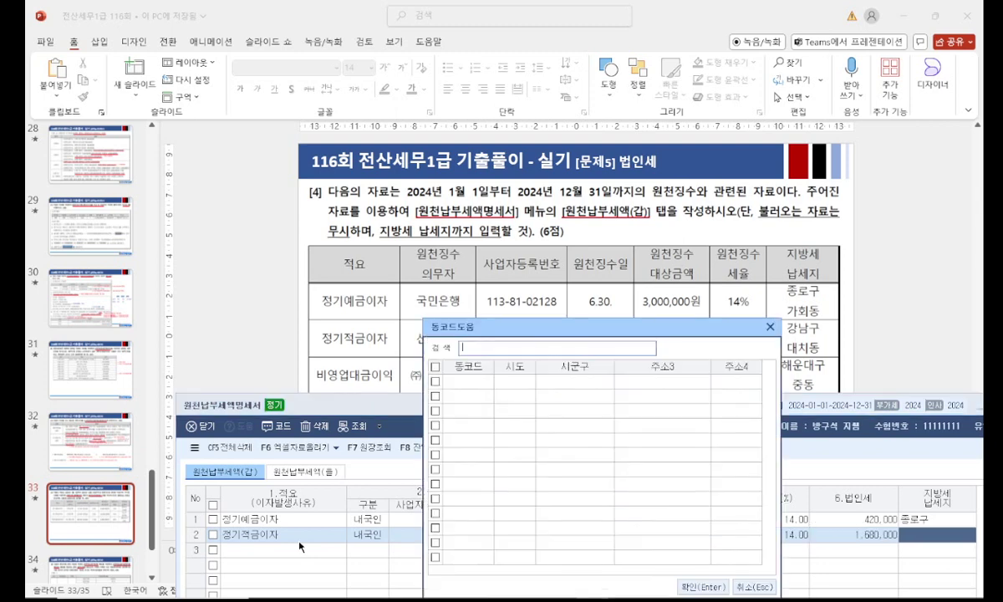
{"action": "type", "text": "강남구"}
{"action": "key", "text": "Return"}
{"action": "key", "text": "Return"}
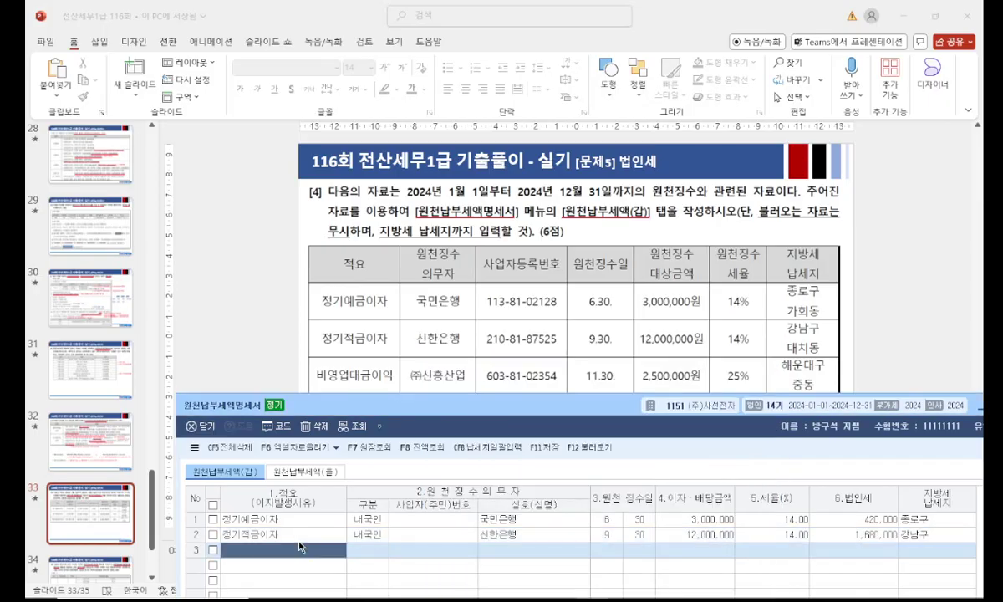
Start row 3 with the description 비영업대금이익 and classify its withholding agent as 내국인.
{"action": "type", "text": "비영업대"}
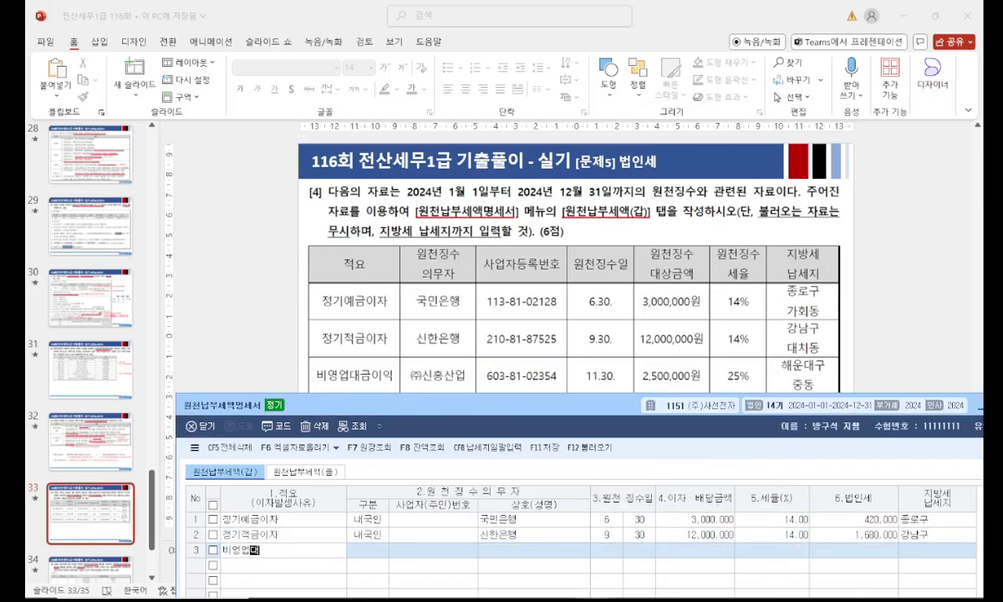
{"action": "type", "text": "금이익"}
{"action": "key", "text": "Return"}
{"action": "type", "text": "1"}
{"action": "key", "text": "Return"}
Search the client list for 신흥, clear the search, and choose (주)썬파워 as row 3's withholding agent.
{"action": "key", "text": "F2"}
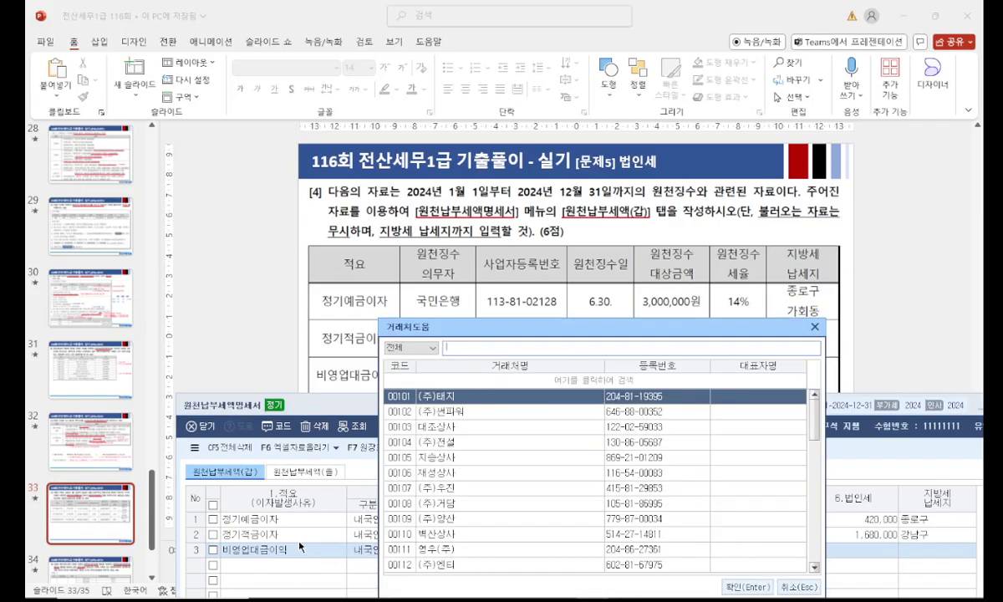
{"action": "type", "text": "주"}
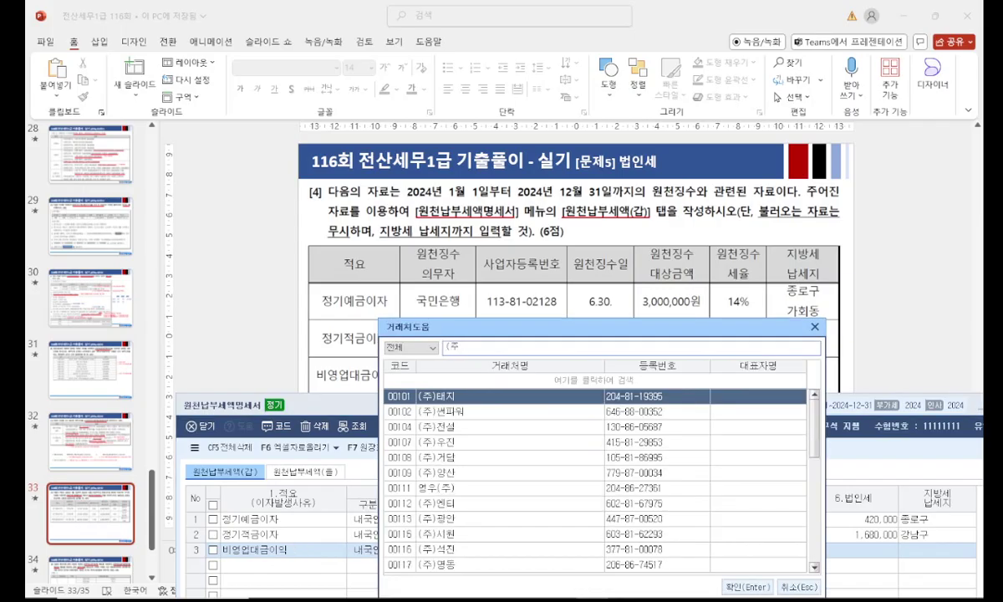
{"action": "left_click_drag", "start_coordinate": [543, 326], "coordinate": [567, 430]}
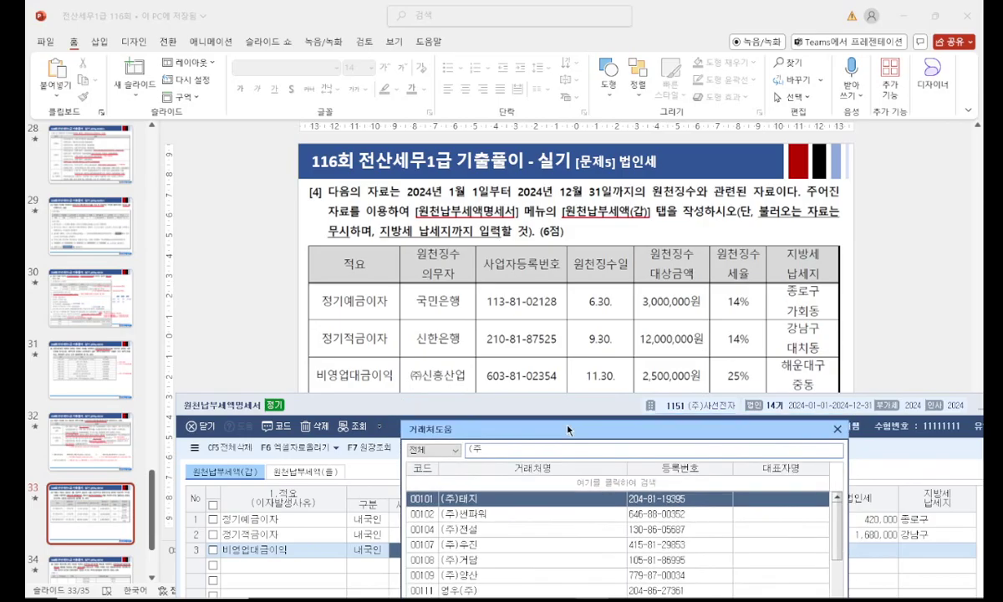
{"action": "key", "text": "BackSpace"}
{"action": "key", "text": "BackSpace"}
{"action": "type", "text": "신한"}
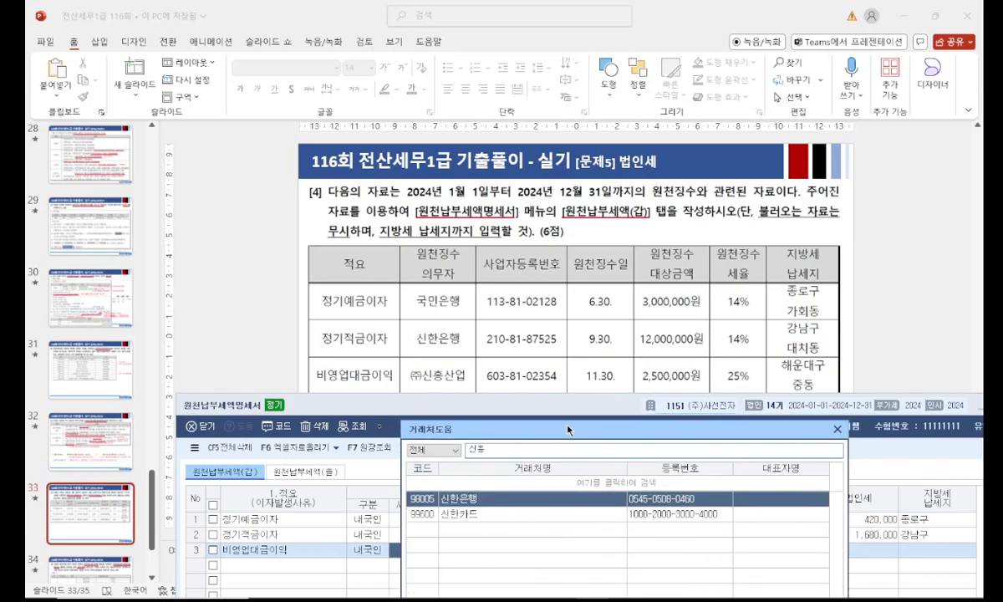
{"action": "key", "text": "BackSpace"}
{"action": "key", "text": "BackSpace"}
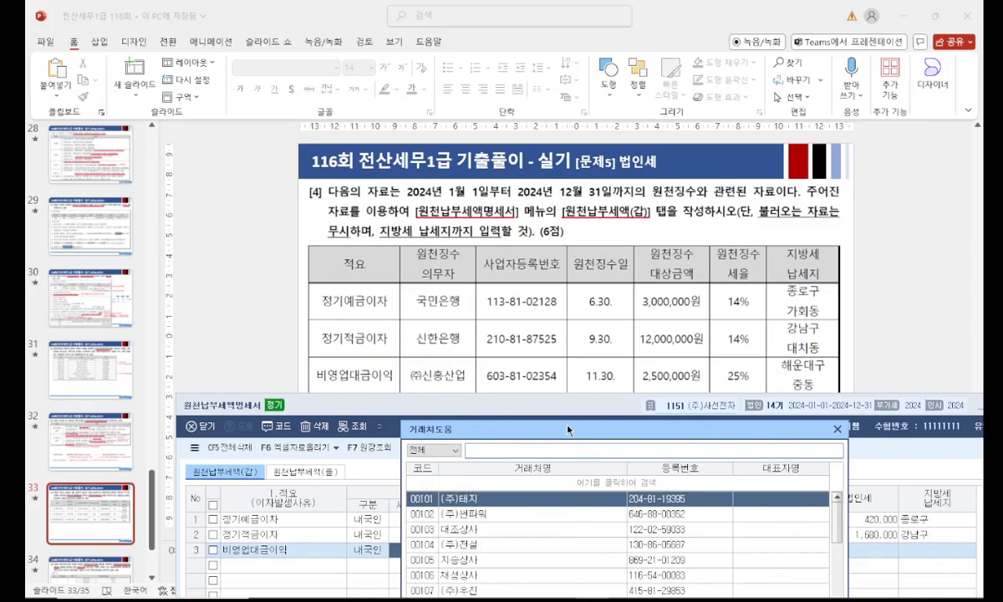
{"action": "double_click", "coordinate": [500, 512]}
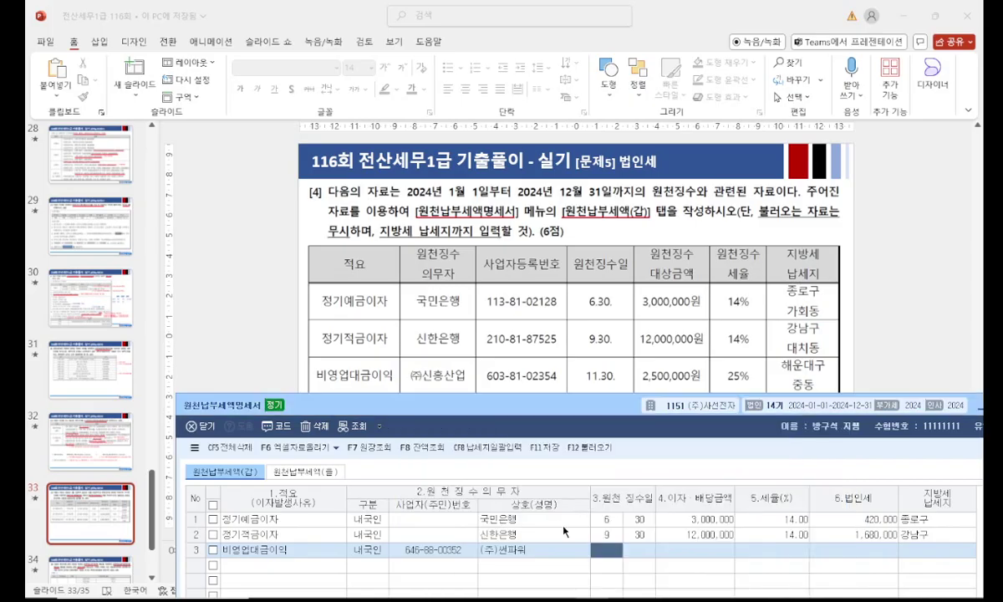
Set row 3's withholding date to 11/30 and its interest amount to 25,000,000.
{"action": "type", "text": "11"}
{"action": "key", "text": "Return"}
{"action": "type", "text": "30"}
{"action": "key", "text": "Return"}
{"action": "type", "text": "25000000"}
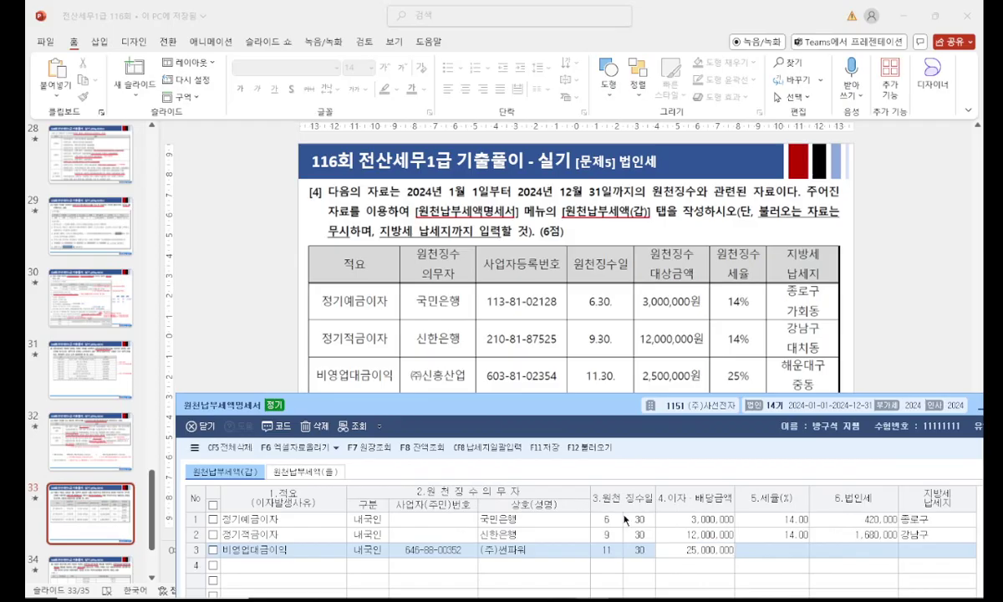
{"action": "key", "text": "Return"}
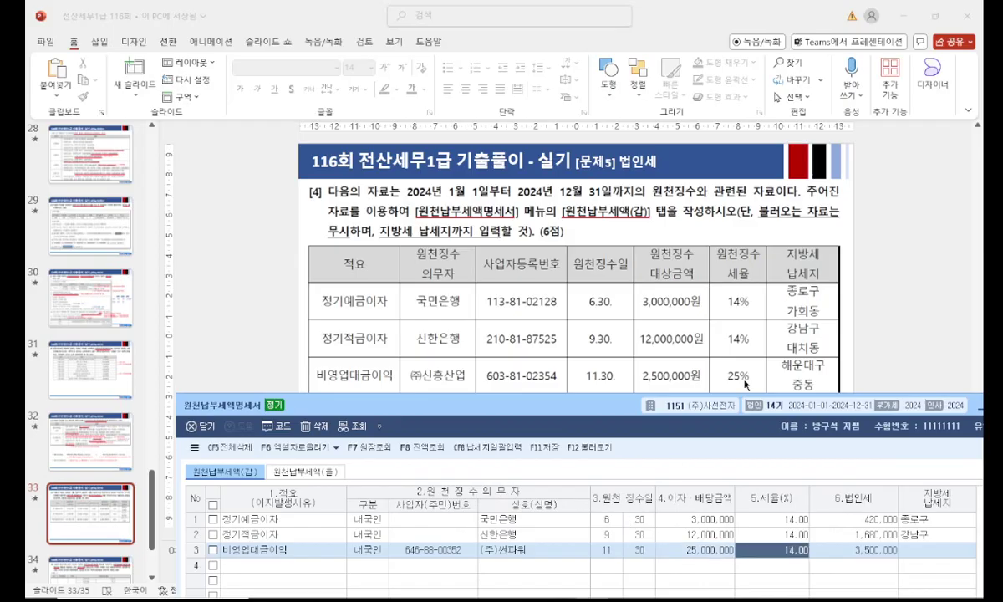
Set row 3's tax rate to 25% and accept the calculated corporate tax.
{"action": "mouse_move", "coordinate": [747, 369]}
{"action": "left_mouse_down"}
{"action": "mouse_move", "coordinate": [726, 385]}
{"action": "mouse_move", "coordinate": [759, 382]}
{"action": "left_mouse_up"}
{"action": "key", "text": "Escape"}
{"action": "type", "text": "25"}
{"action": "key", "text": "Return"}
{"action": "key", "text": "Return"}
Look up 해운대구 in the district code list and choose 중동 as row 3's local tax jurisdiction.
{"action": "key", "text": "F2"}
{"action": "type", "text": "해운대구"}
{"action": "key", "text": "Return"}
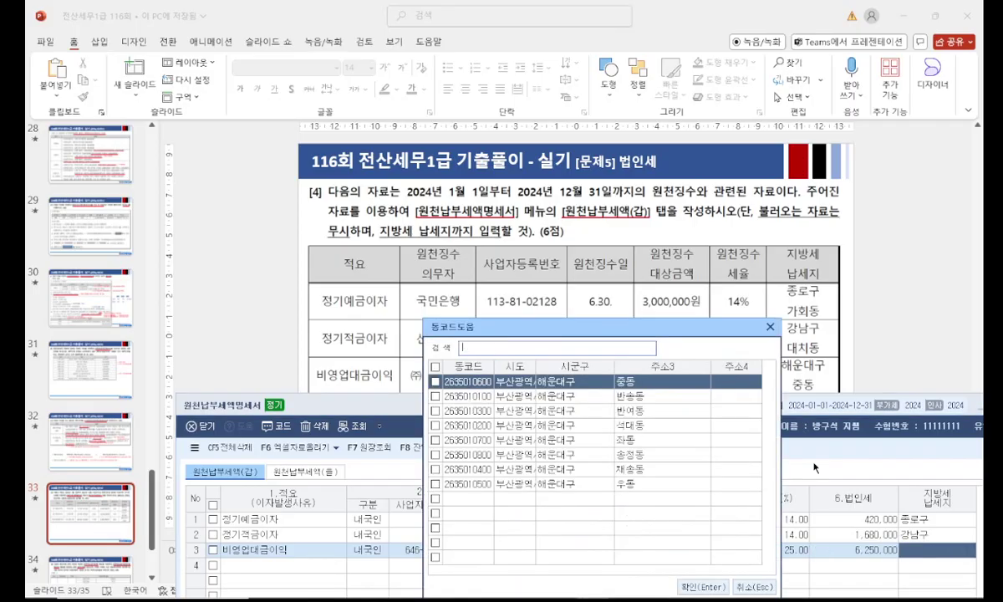
{"action": "key", "text": "Return"}
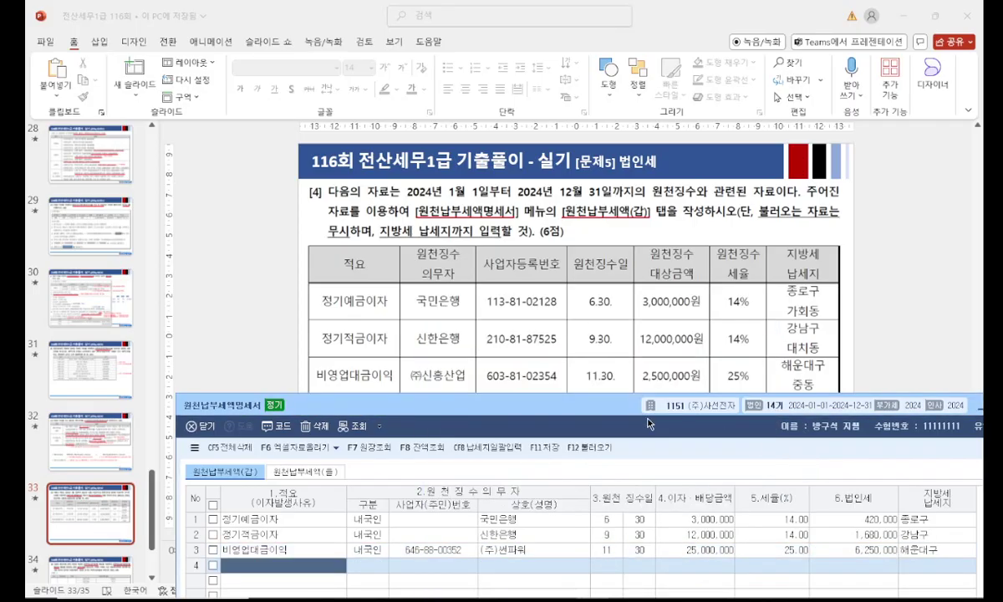
Save the completed 원천납부세액명세서 and close its window.
{"action": "left_click_drag", "start_coordinate": [617, 416], "coordinate": [527, 90]}
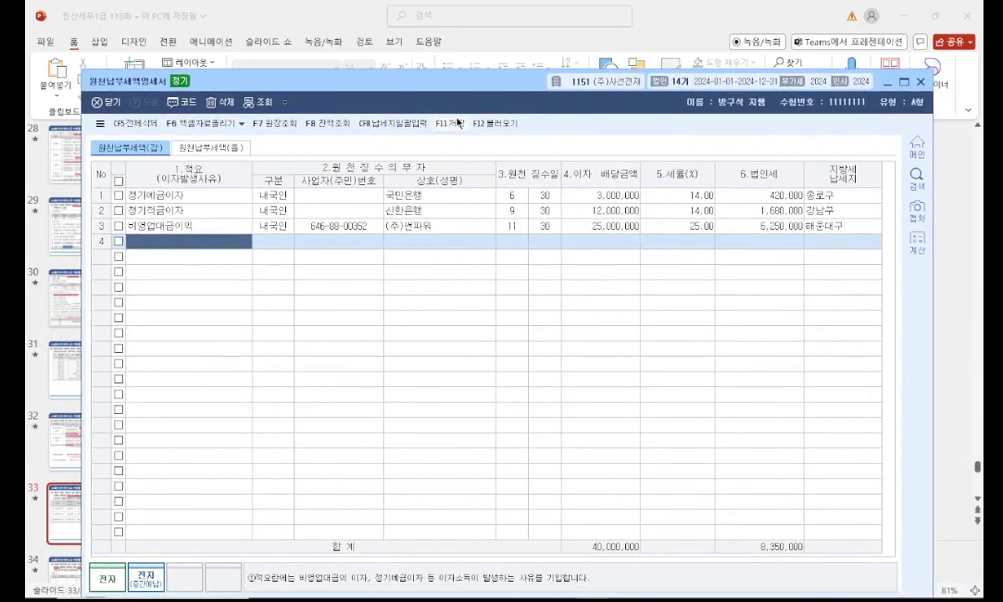
{"action": "left_click", "coordinate": [449, 123]}
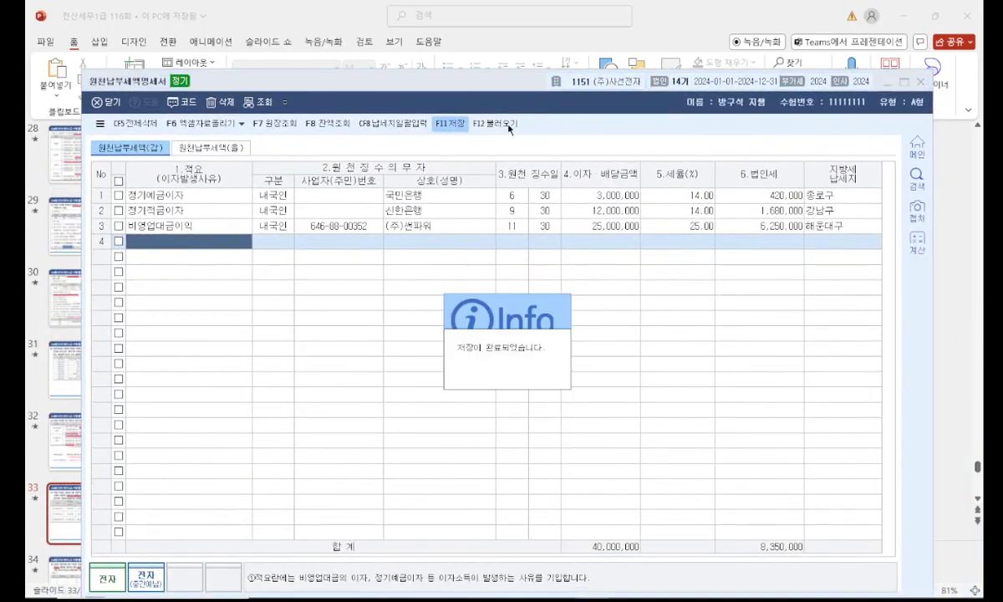
{"action": "left_click", "coordinate": [920, 82]}
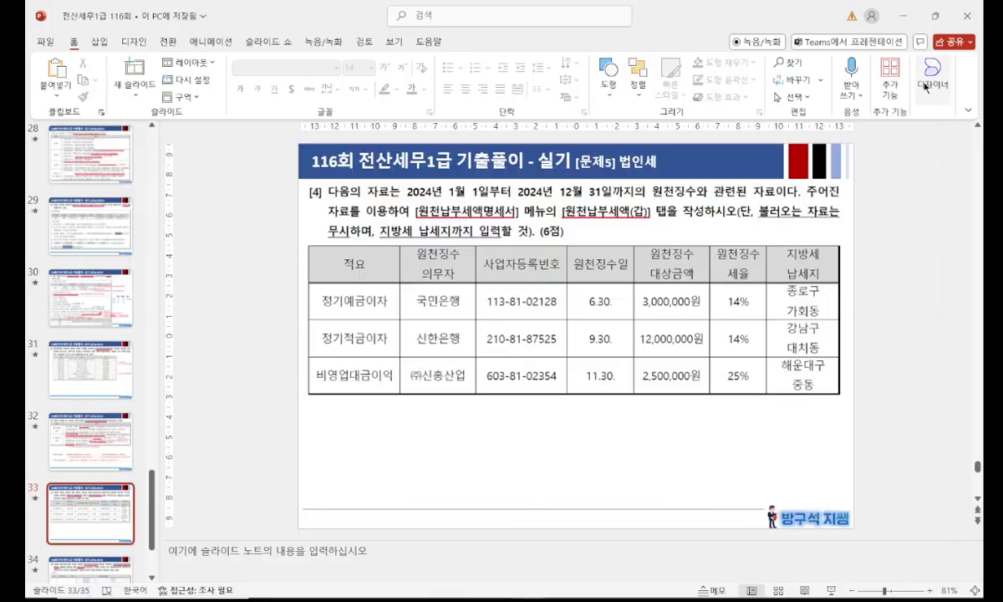
Present slide 34 as a slide show and underline [업무용승용차등록] and [업무용승용차관련비용명세서] in red in question 5.
{"action": "left_click", "coordinate": [103, 560]}
{"action": "key", "text": "shift+F5"}
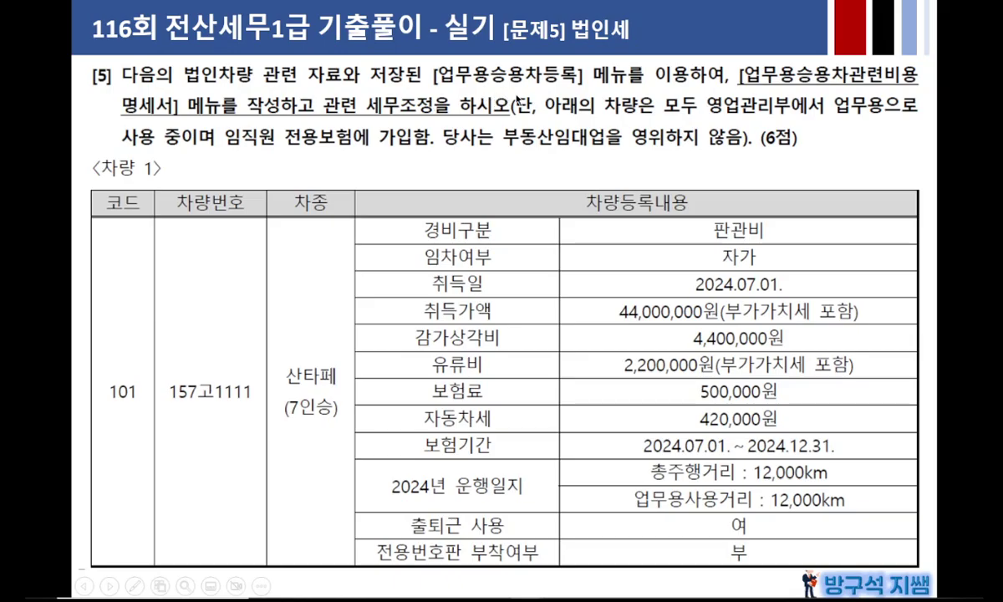
{"action": "left_click_drag", "start_coordinate": [434, 83], "coordinate": [579, 84]}
{"action": "left_click", "coordinate": [852, 86]}
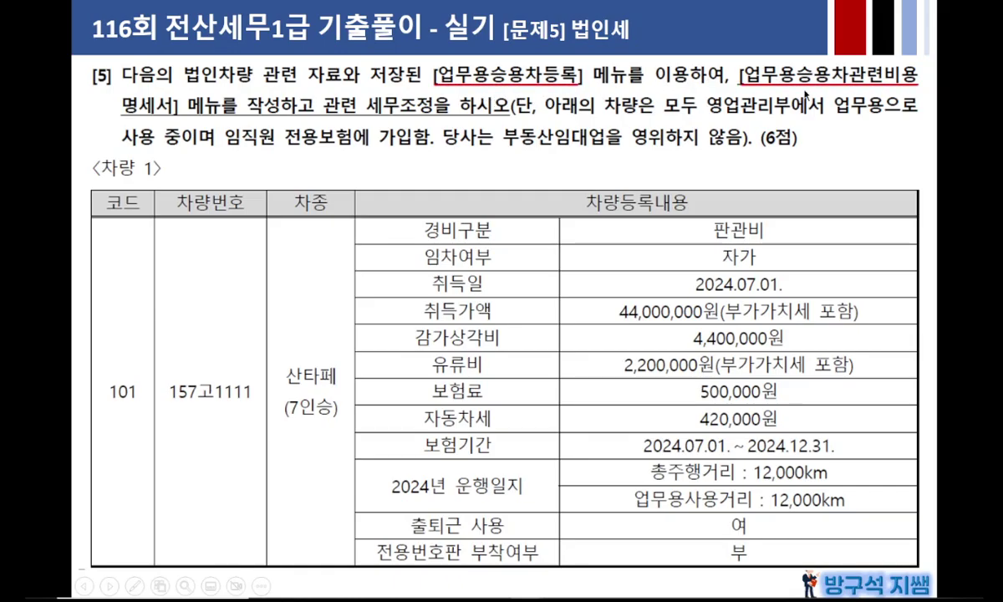
{"action": "left_click", "coordinate": [415, 129]}
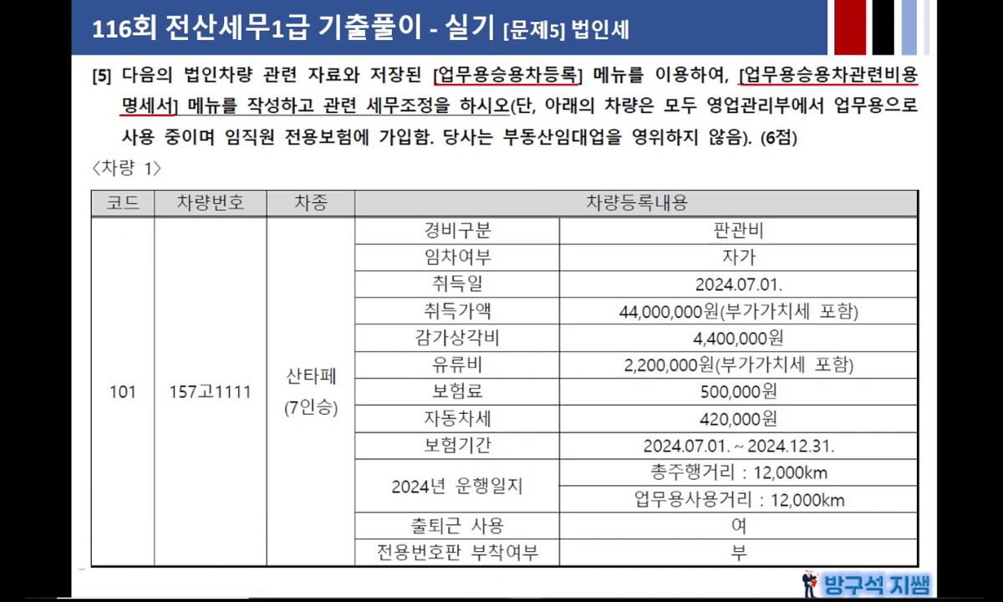
End the slide show and switch to the 케이렙 (KcLep) main menu.
{"action": "key", "text": "Escape"}
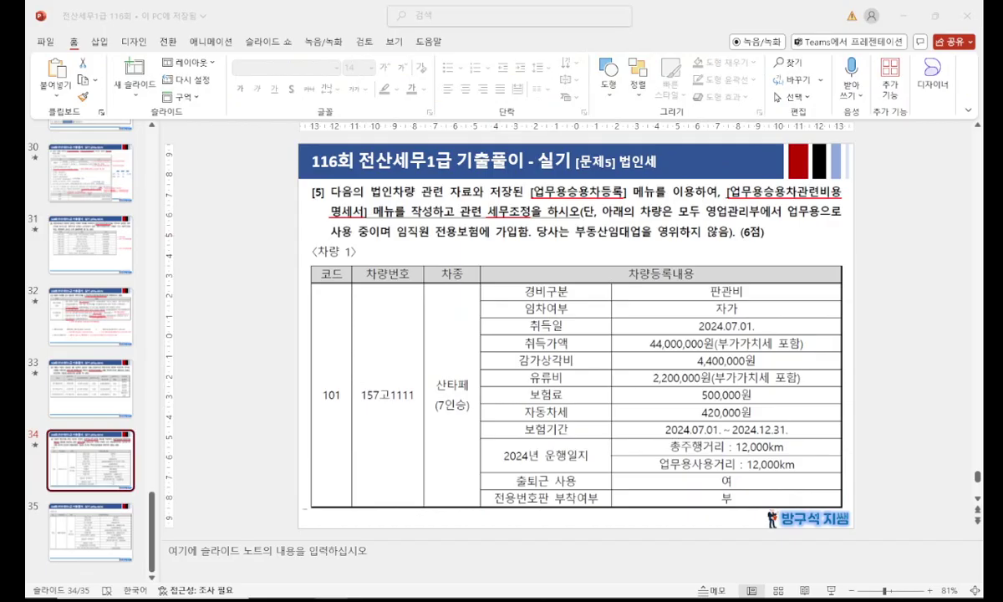
{"action": "key", "text": "alt+Tab"}
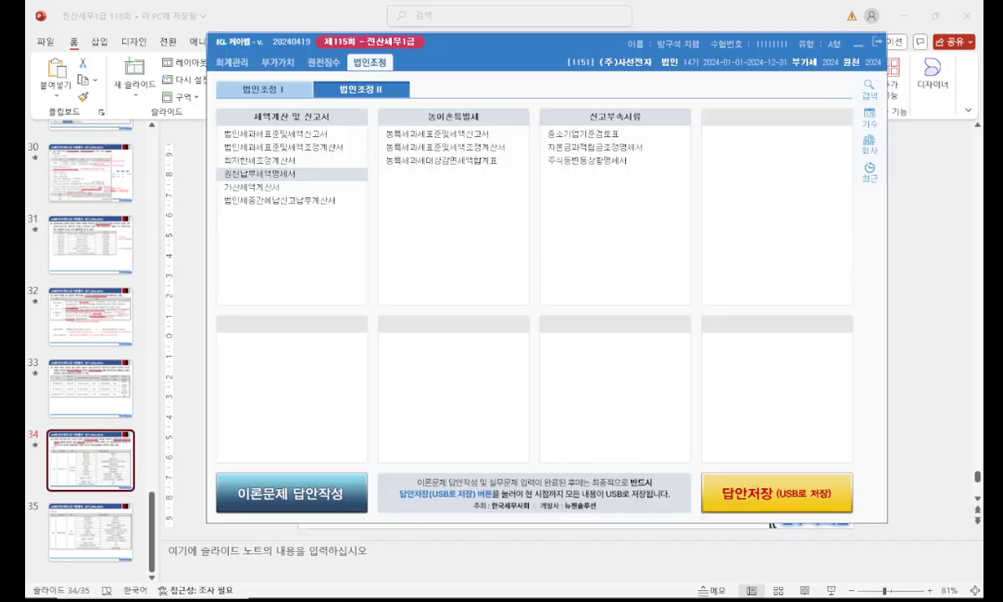
Open the 업무용승용차관련비용명세서 from 법인조정 Ⅰ and launch 업무용승용차등록 from it.
{"action": "left_click", "coordinate": [261, 89]}
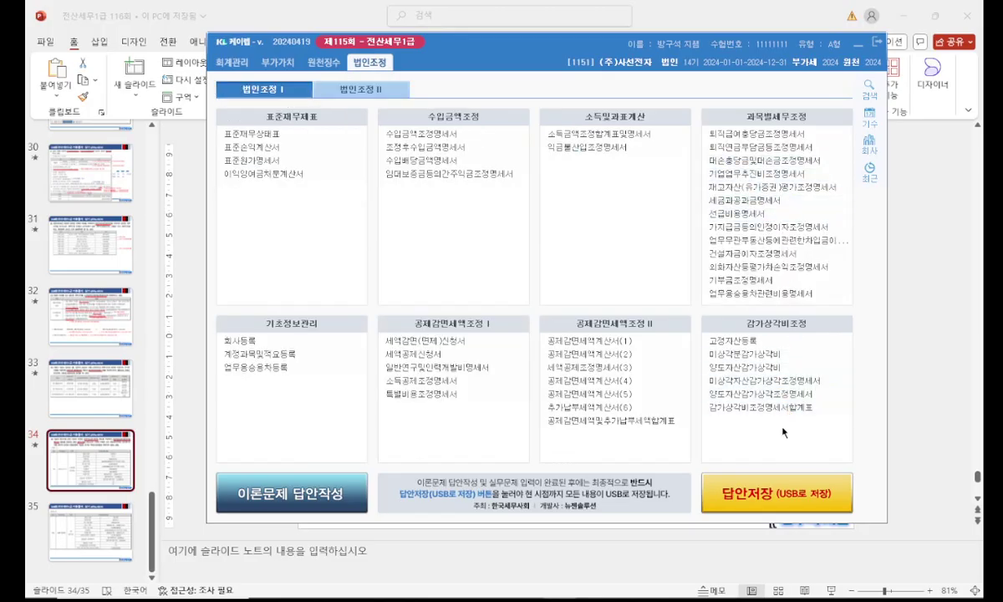
{"action": "left_click", "coordinate": [764, 295]}
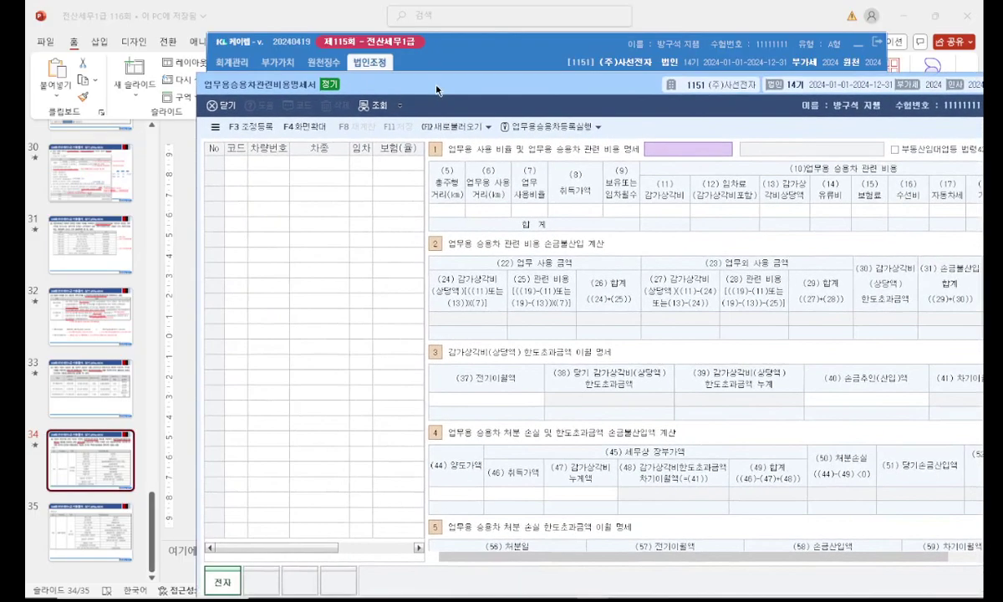
{"action": "left_click_drag", "start_coordinate": [436, 85], "coordinate": [317, 66]}
{"action": "left_click", "coordinate": [674, 7]}
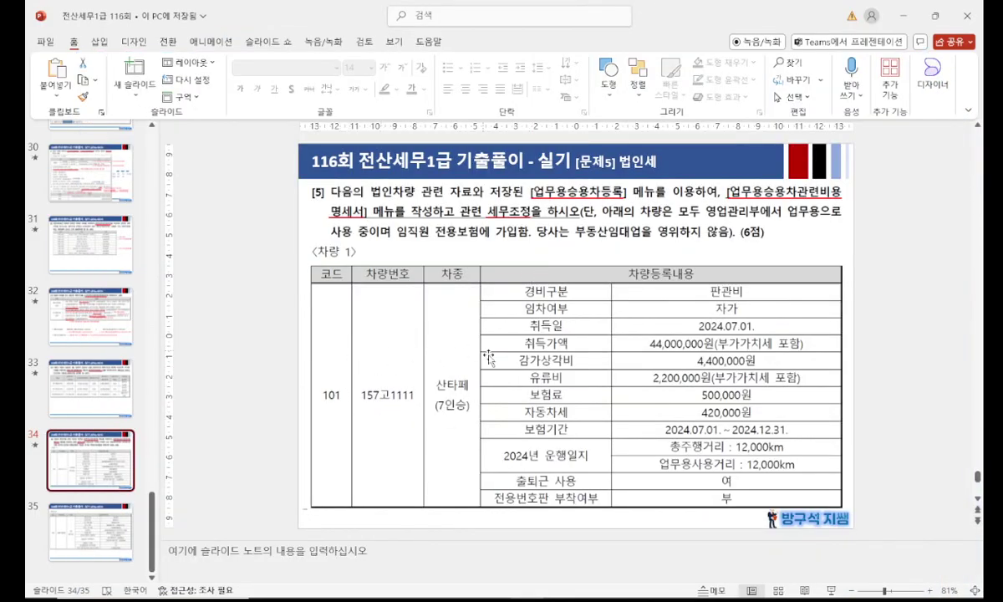
{"action": "key", "text": "alt+Tab"}
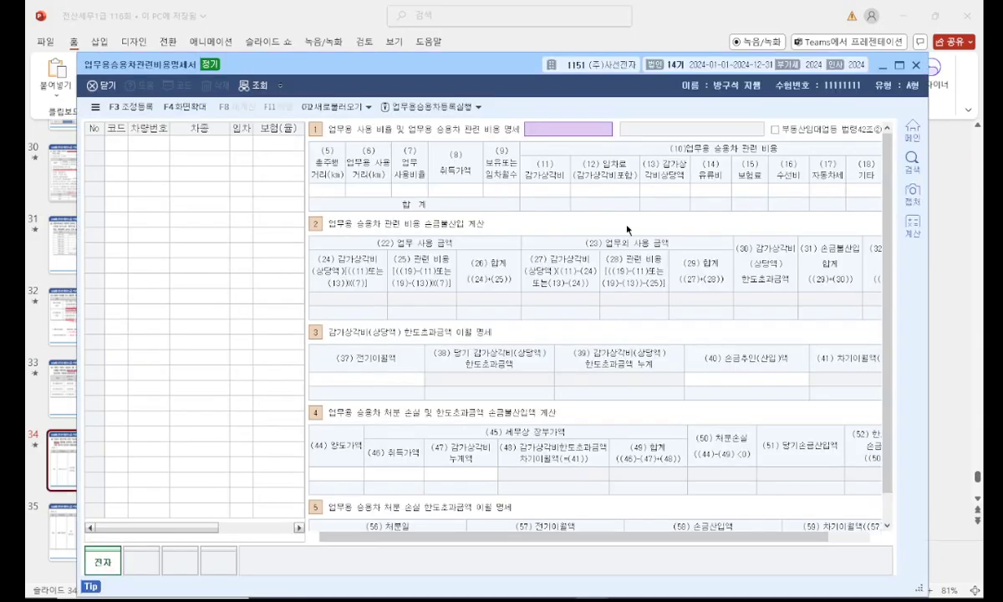
{"action": "left_click", "coordinate": [443, 112]}
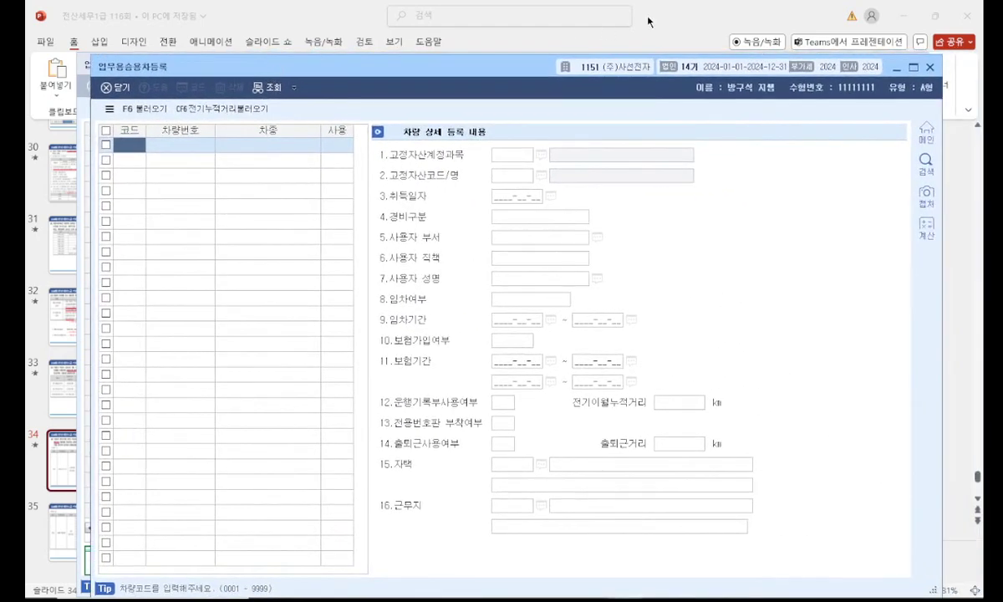
{"action": "key", "text": "alt+Tab"}
{"action": "key", "text": "alt+Tab"}
{"action": "left_click_drag", "start_coordinate": [525, 56], "coordinate": [620, 448]}
{"action": "type", "text": "101"}
{"action": "key", "text": "Return"}
{"action": "type", "text": "157ㄱㅗ1"}
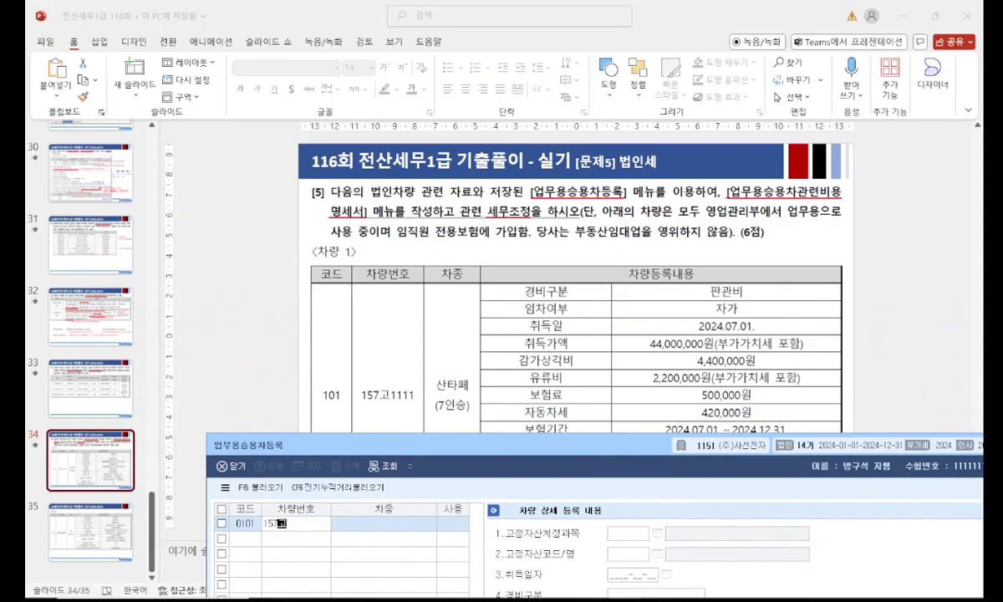
{"action": "type", "text": "산타페"}
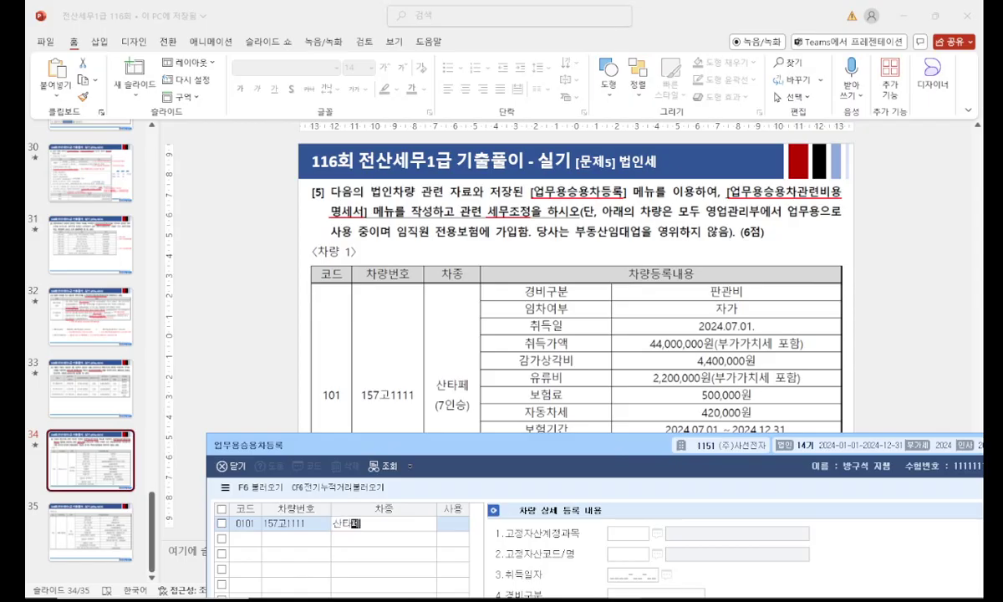
{"action": "key", "text": "Return"}
{"action": "key", "text": "Return"}
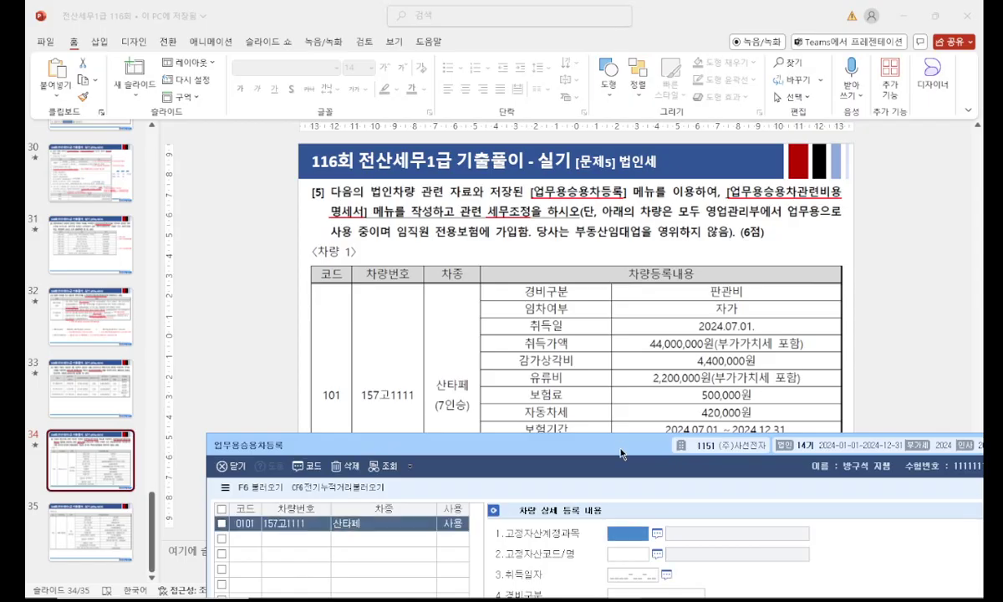
Look up the account starting with 차 and set the vehicle's 고정자산계정과목 to 0208 차량운반구.
{"action": "left_click_drag", "start_coordinate": [614, 456], "coordinate": [571, 360]}
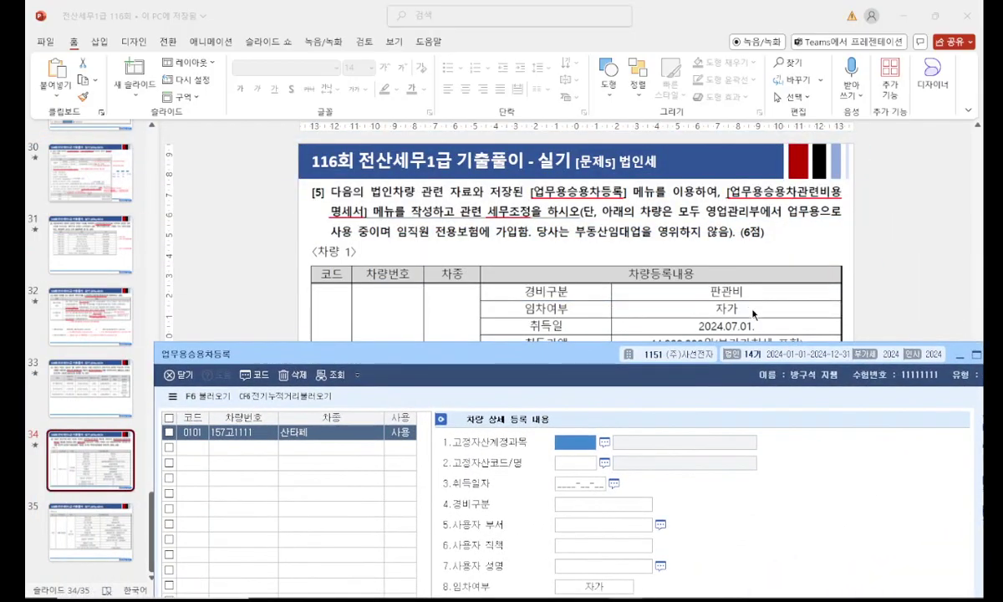
{"action": "left_click_drag", "start_coordinate": [743, 316], "coordinate": [701, 314]}
{"action": "left_click", "coordinate": [604, 442]}
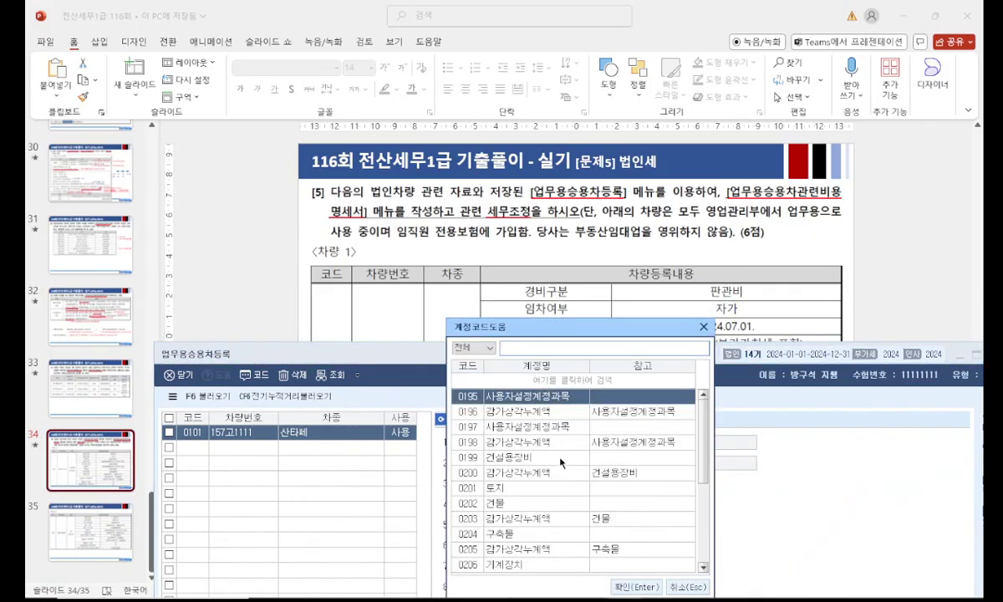
{"action": "type", "text": "ㅊ"}
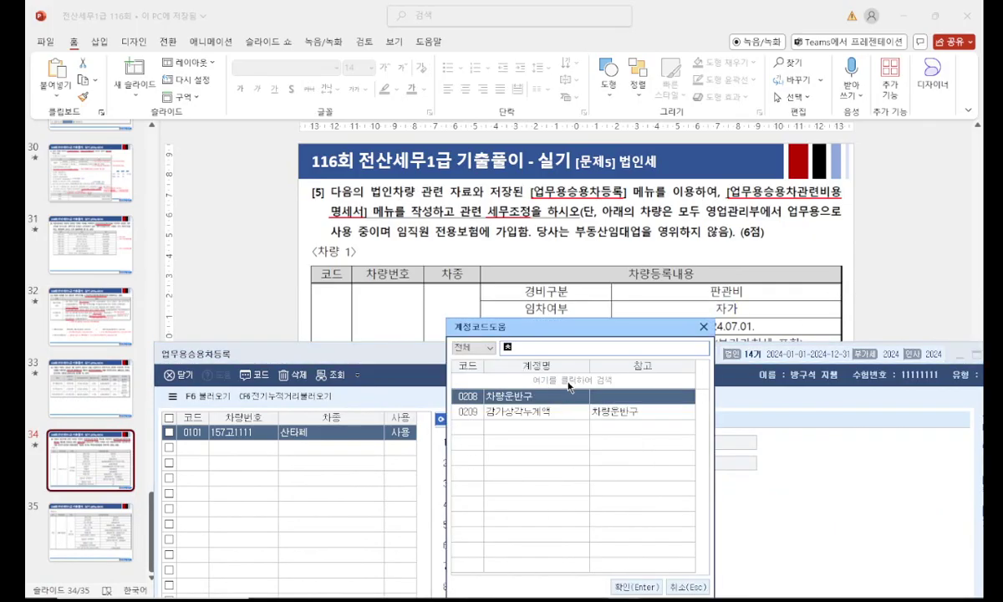
{"action": "key", "text": "Return"}
Leave the 고정자산코드/명 blank and set the 취득일자 to 2024-07-01.
{"action": "key", "text": "F2"}
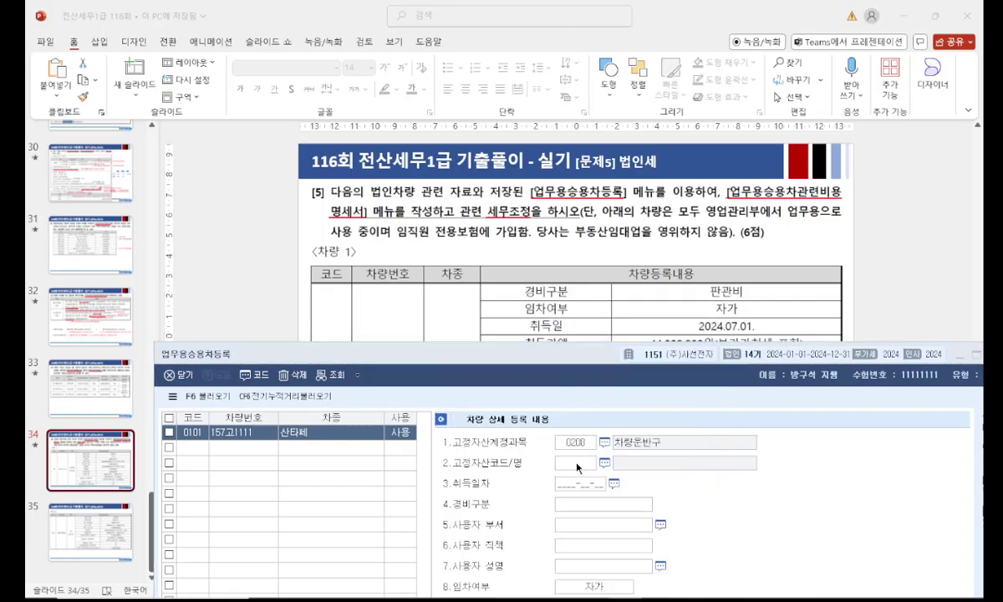
{"action": "key", "text": "Escape"}
{"action": "left_click_drag", "start_coordinate": [584, 346], "coordinate": [533, 368]}
{"action": "key", "text": "Return"}
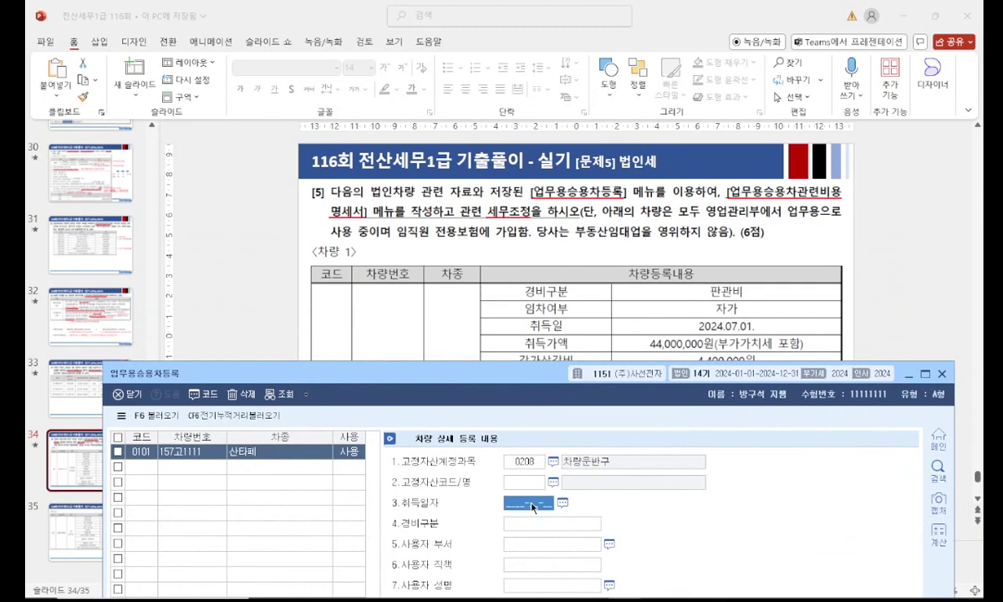
{"action": "type", "text": "2024-07-"}
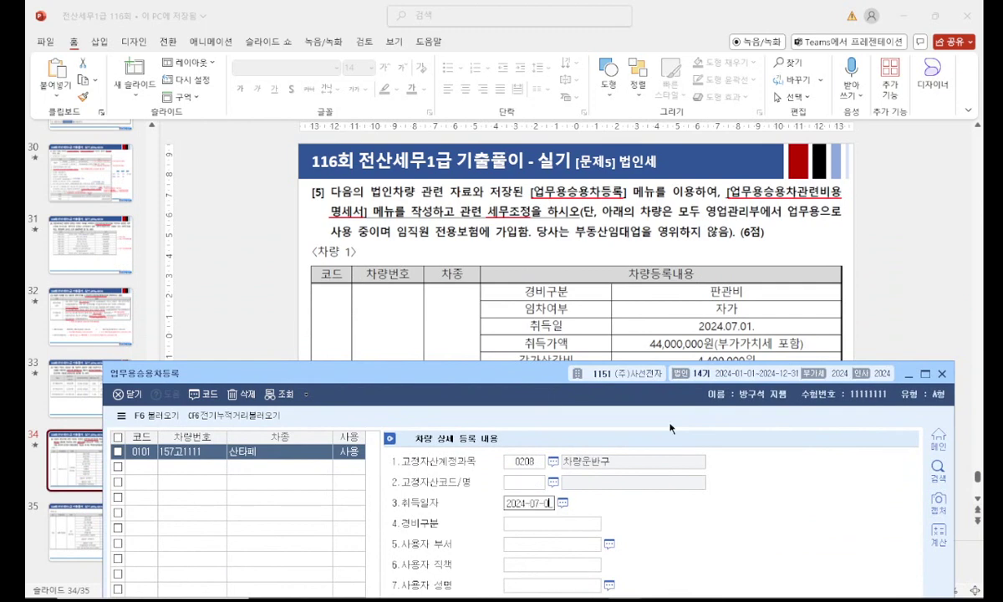
{"action": "type", "text": "01"}
{"action": "key", "text": "Return"}
Set the 경비구분 to 6.800번대/판관비 and the 사용자 부서 to 영업관리부.
{"action": "left_click_drag", "start_coordinate": [547, 381], "coordinate": [524, 529]}
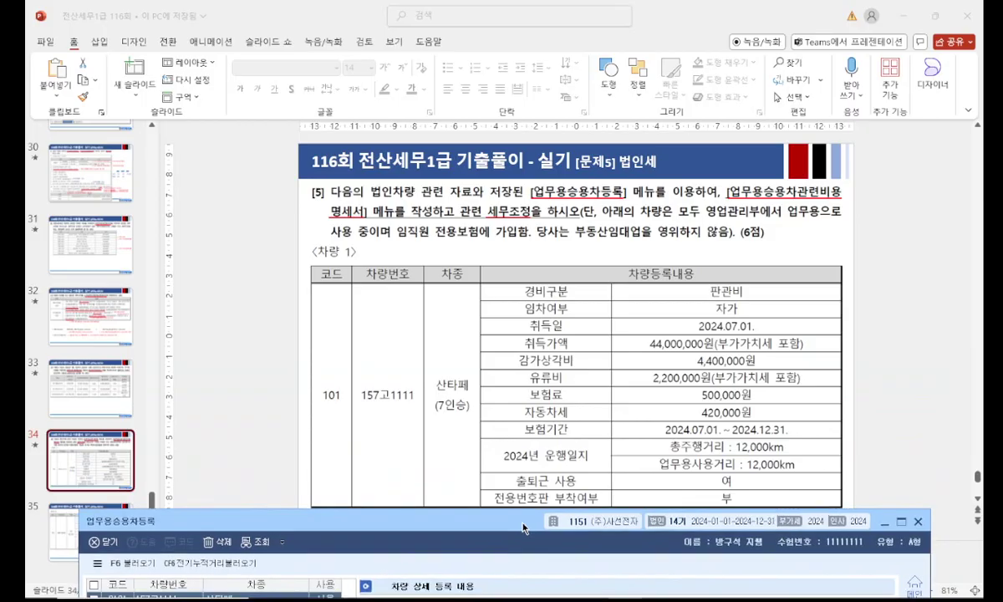
{"action": "left_click_drag", "start_coordinate": [524, 528], "coordinate": [521, 327]}
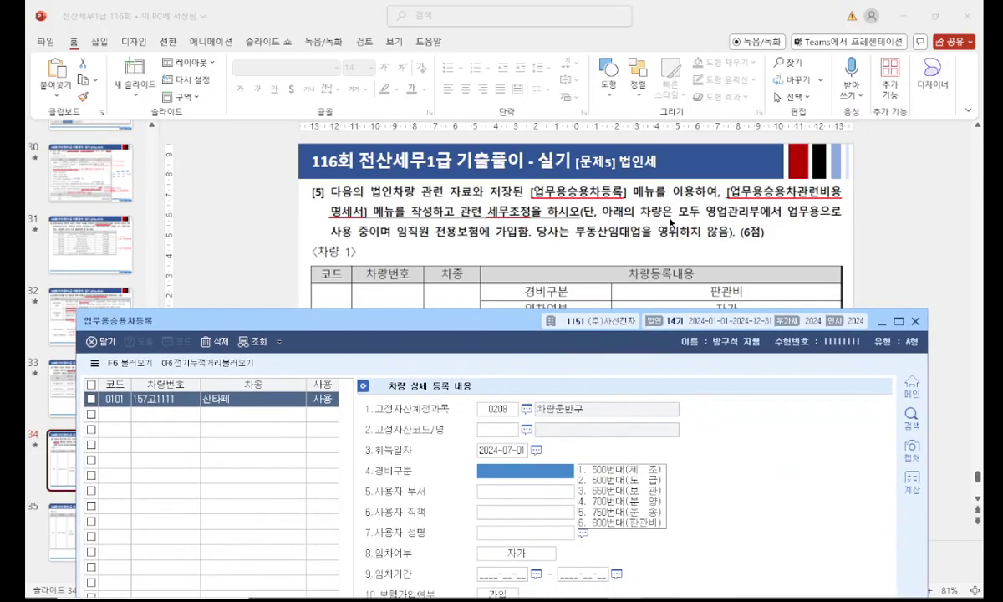
{"action": "left_click", "coordinate": [602, 522]}
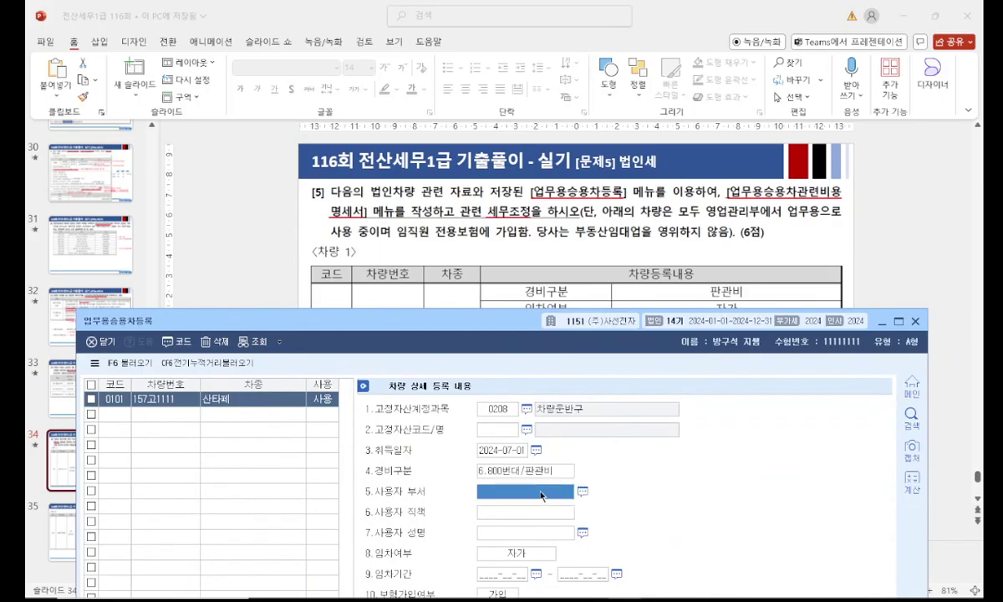
{"action": "type", "text": "영"}
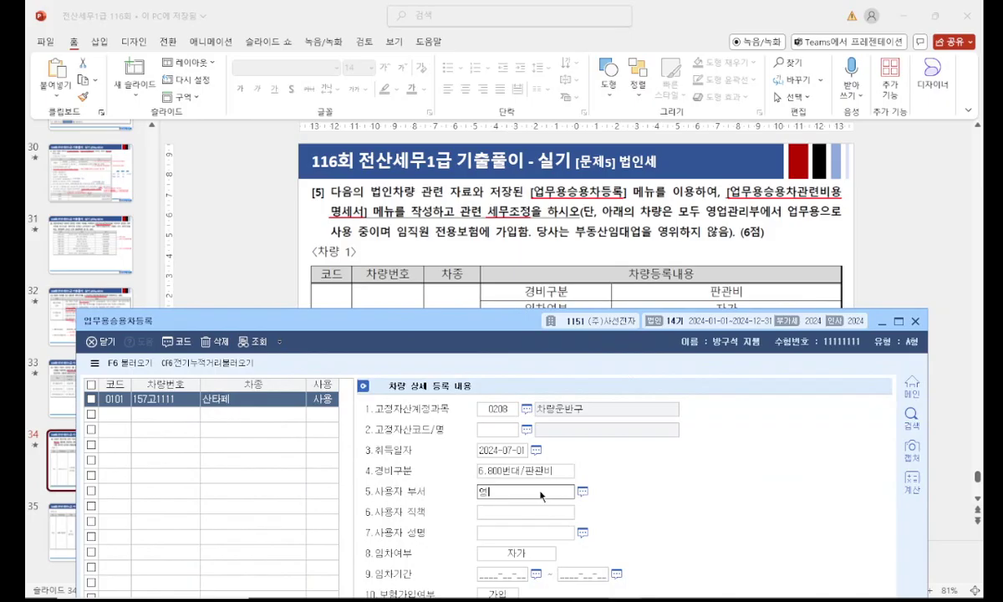
{"action": "type", "text": "업관리부"}
{"action": "key", "text": "Return"}
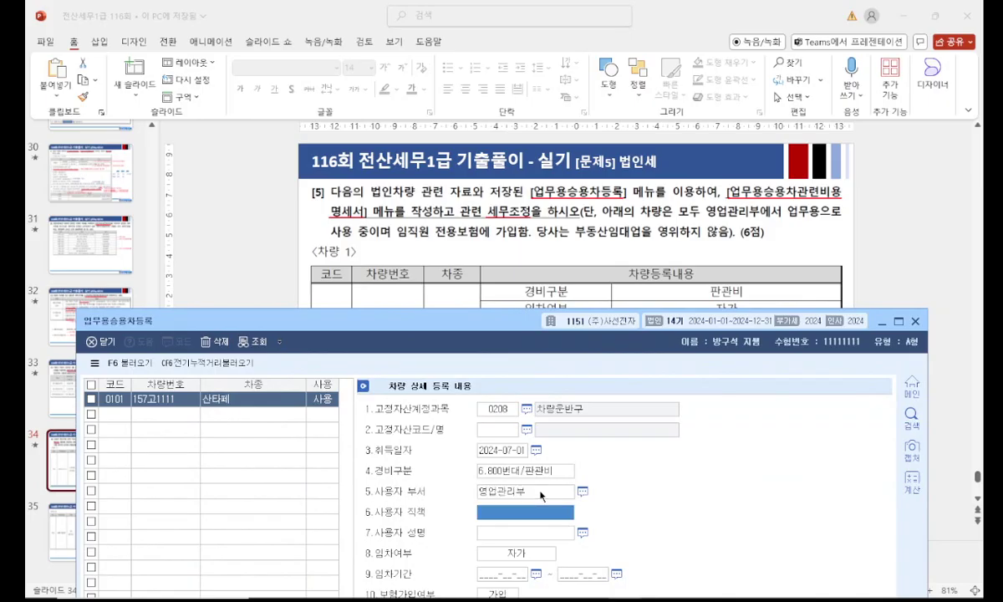
Set the vehicle's 보험기간 to 2024-07-01 ~ 2024-12-31.
{"action": "left_click_drag", "start_coordinate": [459, 327], "coordinate": [495, 471]}
{"action": "left_click_drag", "start_coordinate": [461, 239], "coordinate": [460, 236]}
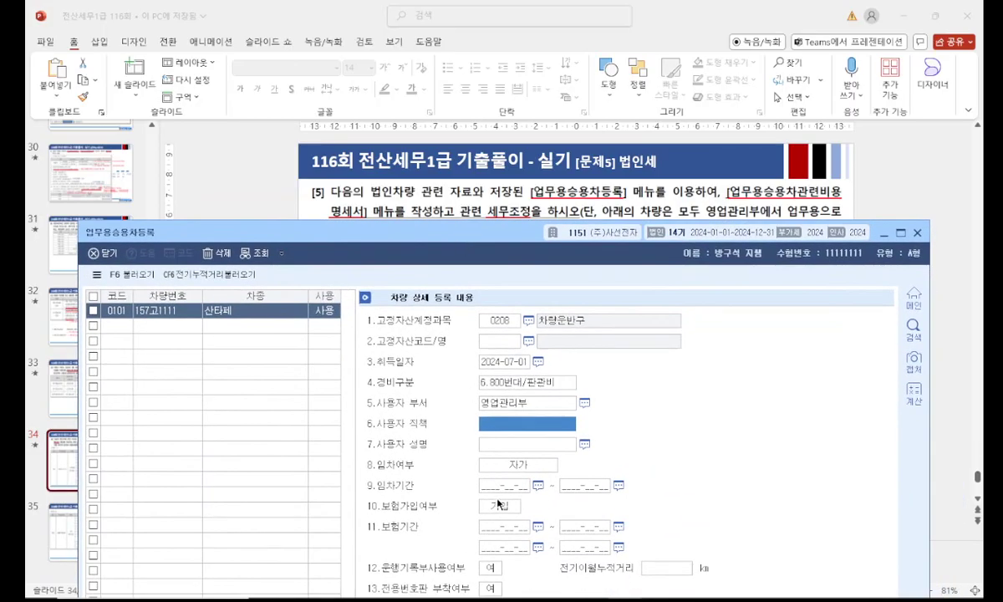
{"action": "left_click", "coordinate": [506, 528]}
{"action": "type", "text": "2024-07-01 ~ 20"}
{"action": "type", "text": "24-12-"}
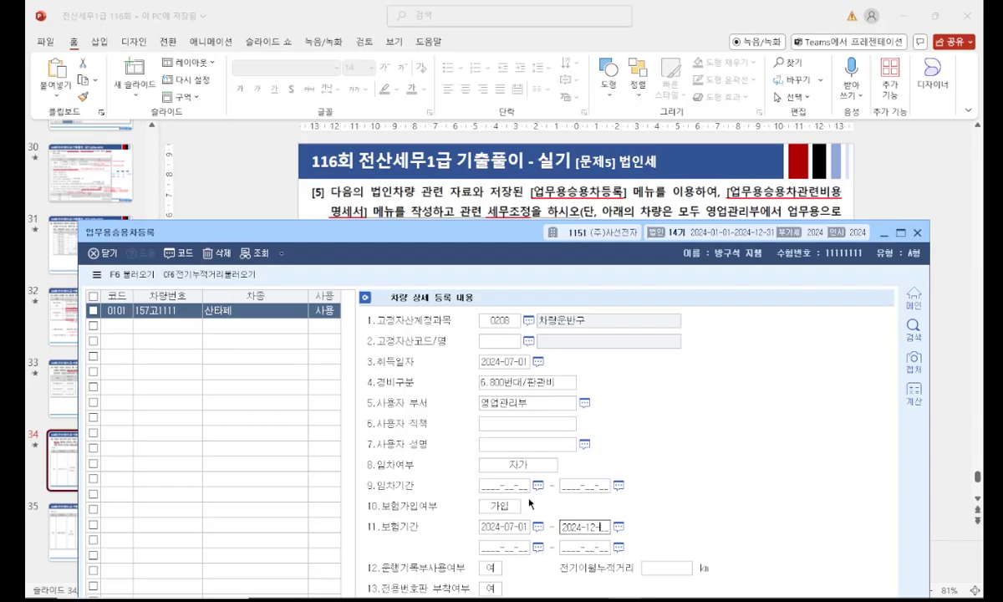
{"action": "type", "text": "31"}
Compare the 운행기록부, 전용번호판 and 출퇴근 사용 settings with the vehicle table on slide 34.
{"action": "left_click_drag", "start_coordinate": [492, 239], "coordinate": [171, 51]}
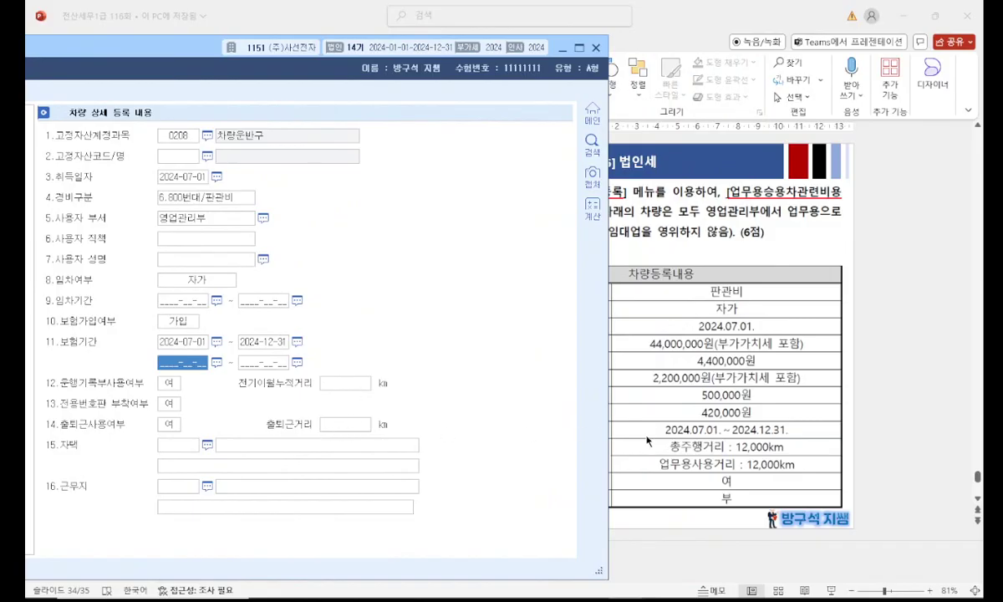
{"action": "key", "text": "alt+Tab"}
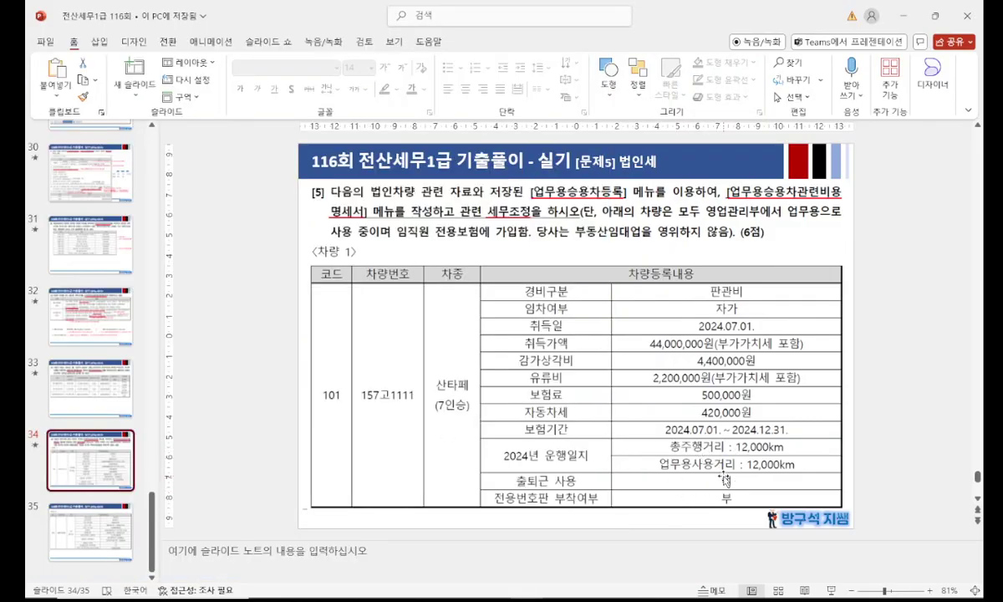
{"action": "key", "text": "alt+Tab"}
{"action": "left_click", "coordinate": [346, 378]}
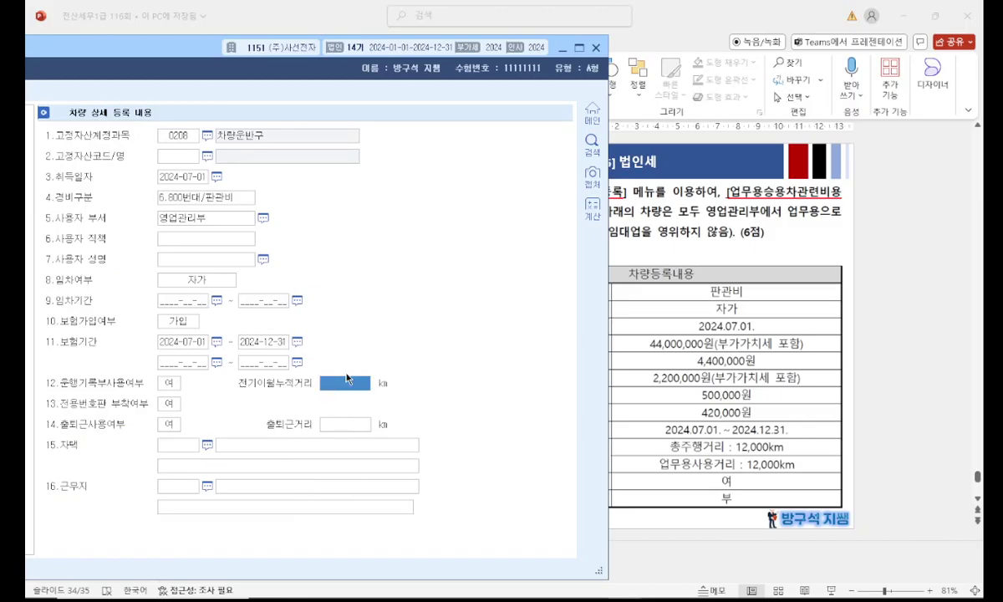
{"action": "left_click_drag", "start_coordinate": [272, 67], "coordinate": [505, 52]}
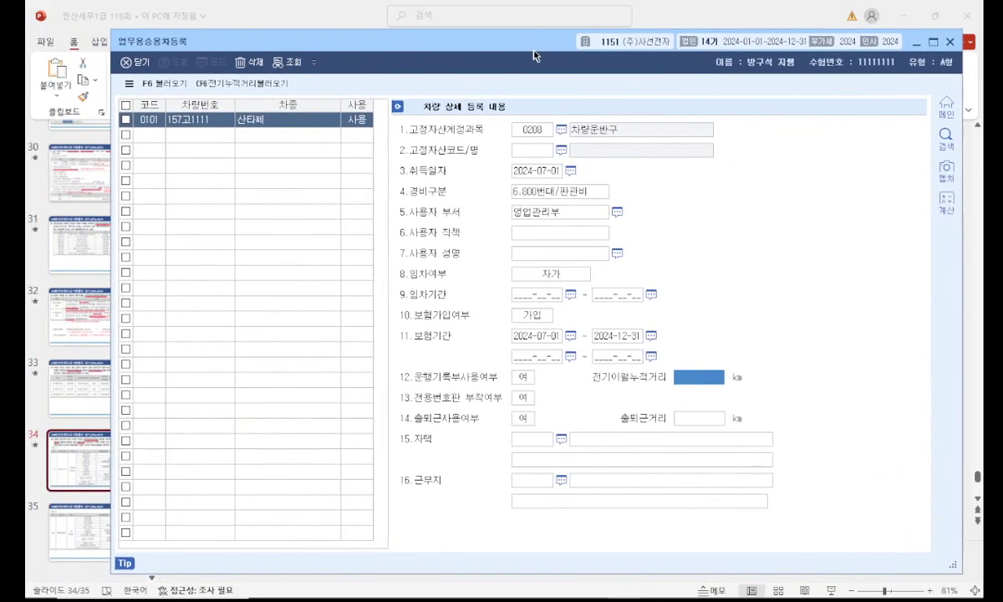
Close the vehicle registration window and reload the registered vehicle into the 업무용승용차관련비용명세서.
{"action": "left_click", "coordinate": [951, 42]}
{"action": "key", "text": "alt+Tab"}
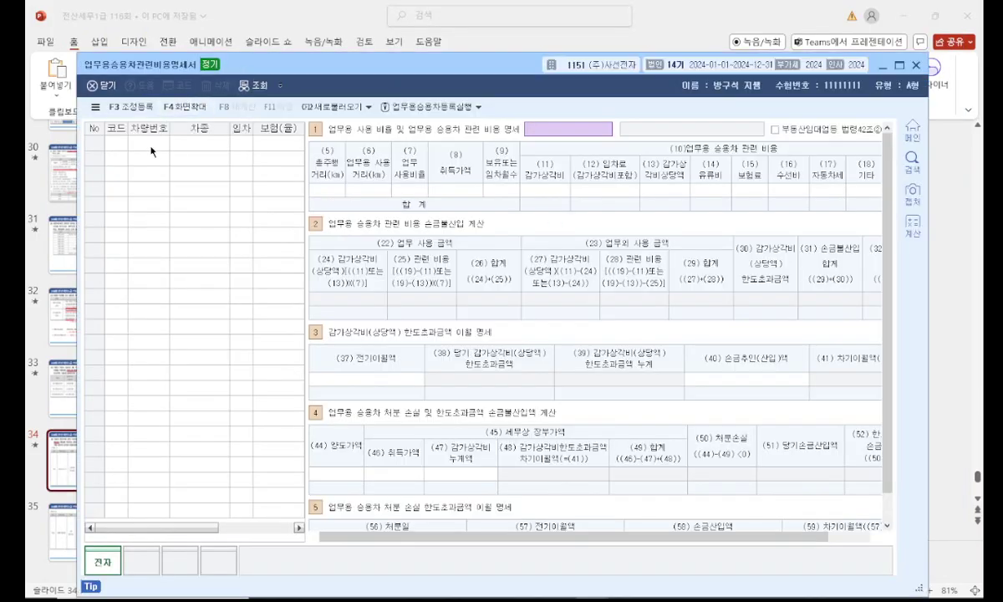
{"action": "left_click", "coordinate": [407, 107]}
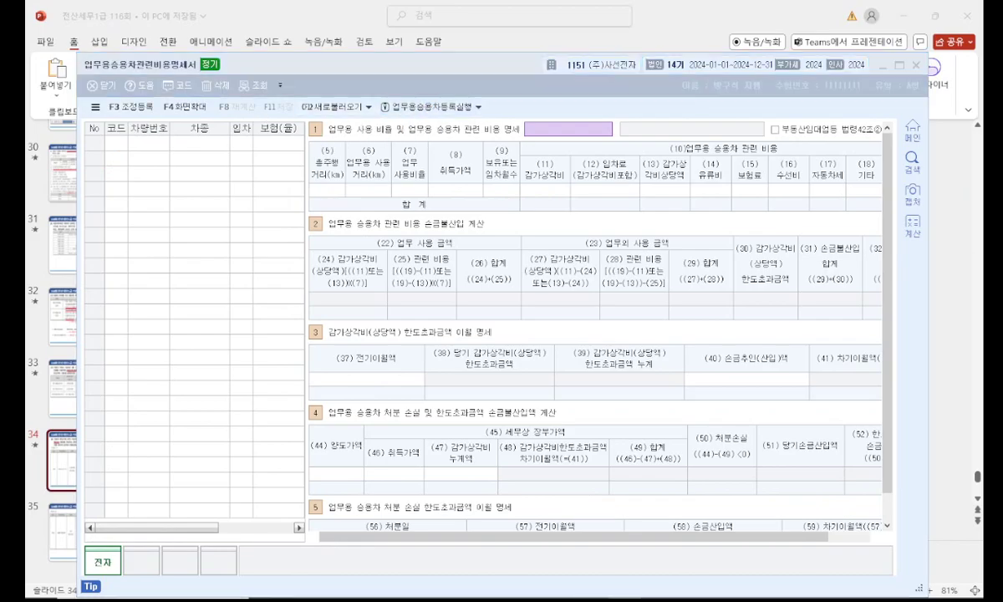
{"action": "left_click", "coordinate": [339, 108]}
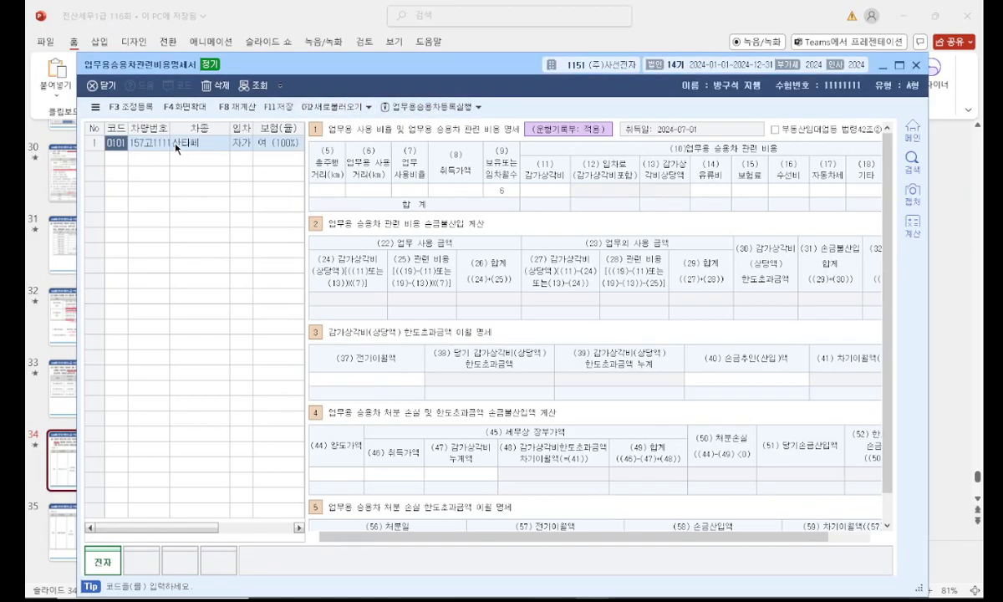
Enter 12,000 km as both the 총주행거리 and the 업무용 사용거리 for the 산타페.
{"action": "left_click_drag", "start_coordinate": [403, 66], "coordinate": [242, 85]}
{"action": "left_click", "coordinate": [178, 211]}
{"action": "type", "text": "12000"}
{"action": "key", "text": "Return"}
{"action": "type", "text": "12000"}
{"action": "key", "text": "Return"}
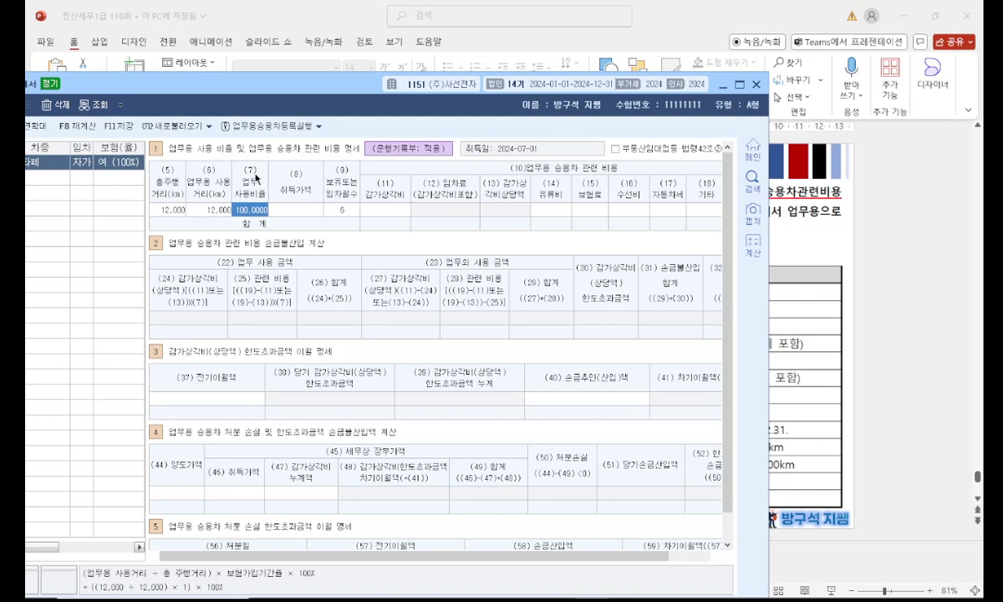
Check the 취득가액 on the slide and enter 44,000,000 for the 산타페.
{"action": "key", "text": "Return"}
{"action": "left_click", "coordinate": [788, 366]}
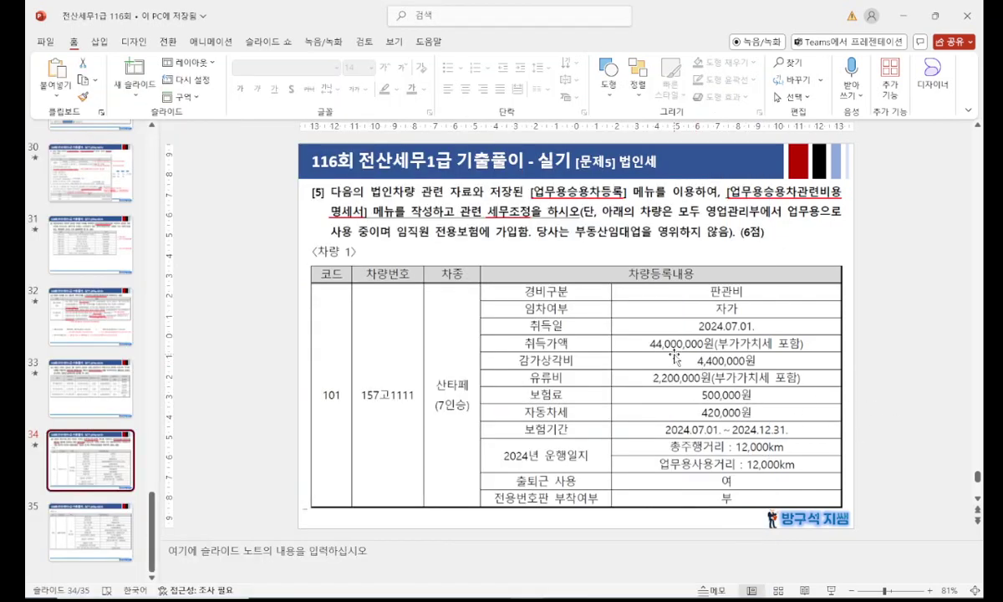
{"action": "key", "text": "alt+Tab"}
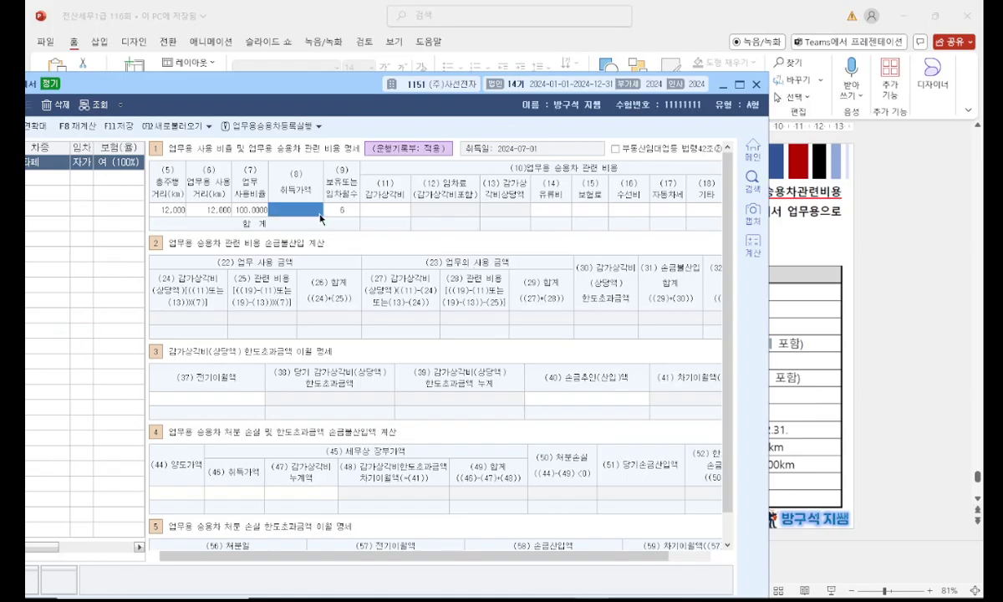
{"action": "type", "text": "44000000"}
{"action": "key", "text": "Return"}
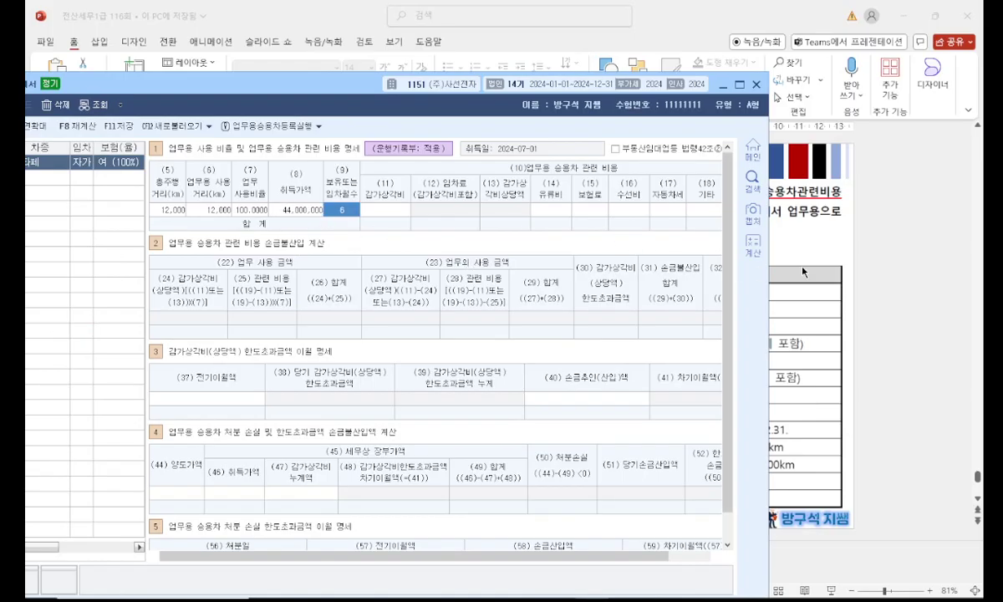
Check the vehicle's cost details on the slide and enter 4,400,000 as its 감가상각비.
{"action": "key", "text": "alt+Tab"}
{"action": "key", "text": "alt+Tab"}
{"action": "key", "text": "alt+Tab"}
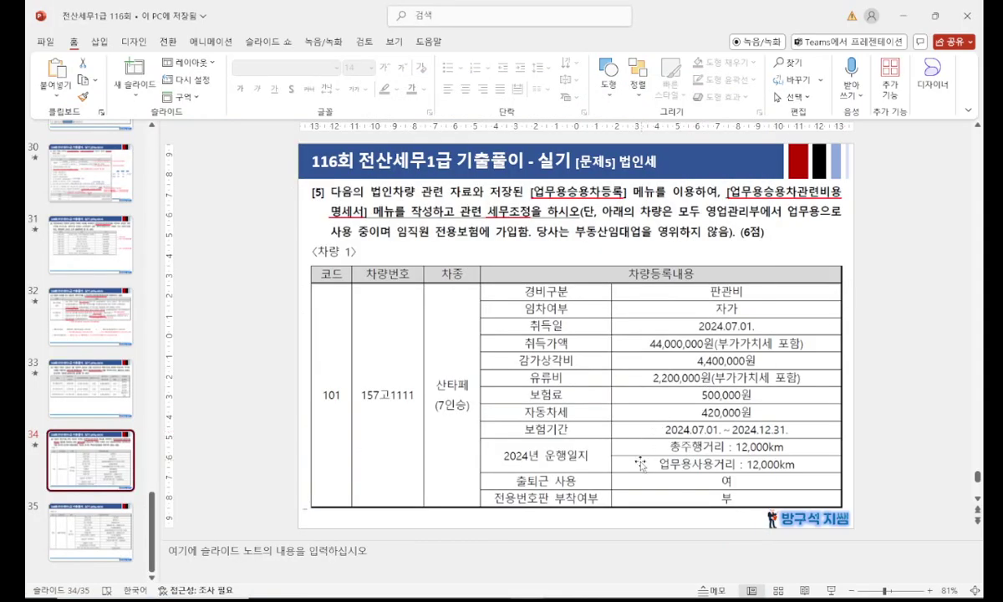
{"action": "key", "text": "alt+Tab"}
{"action": "type", "text": "4,400,"}
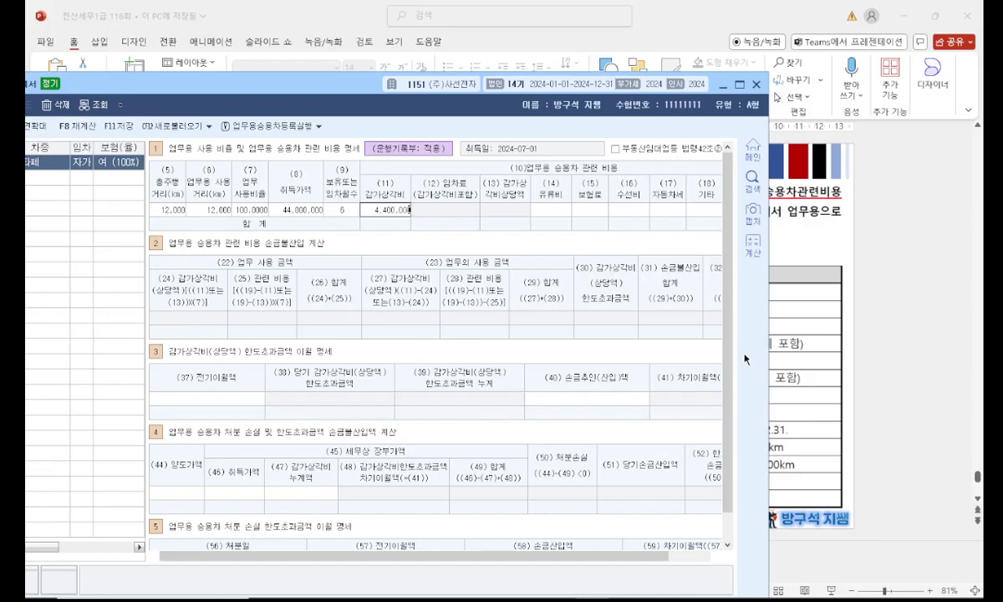
{"action": "type", "text": "000"}
{"action": "key", "text": "Return"}
{"action": "key", "text": "alt+Tab"}
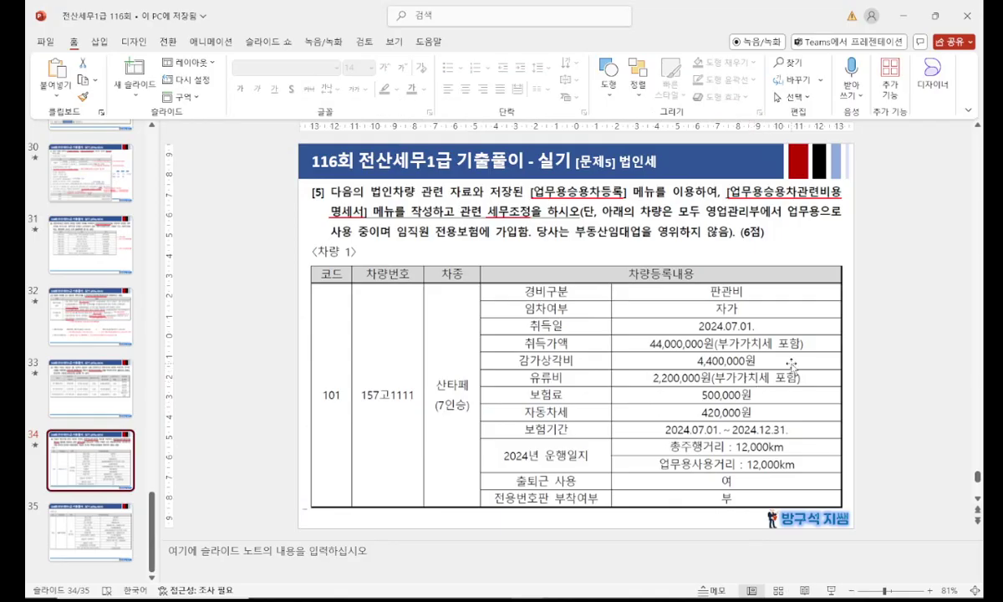
Enter 2,200,000 as 유류비, 500,000 as 보험료 and 420,000 as 자동차세 for the 산타페, checking the amounts on the slide.
{"action": "key", "text": "alt+Tab"}
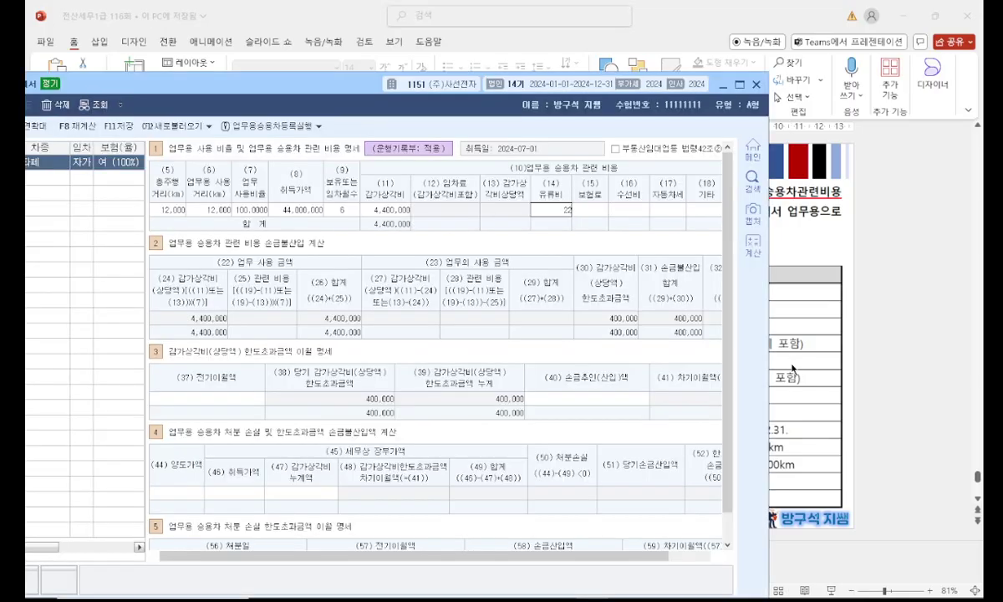
{"action": "key", "text": "Return"}
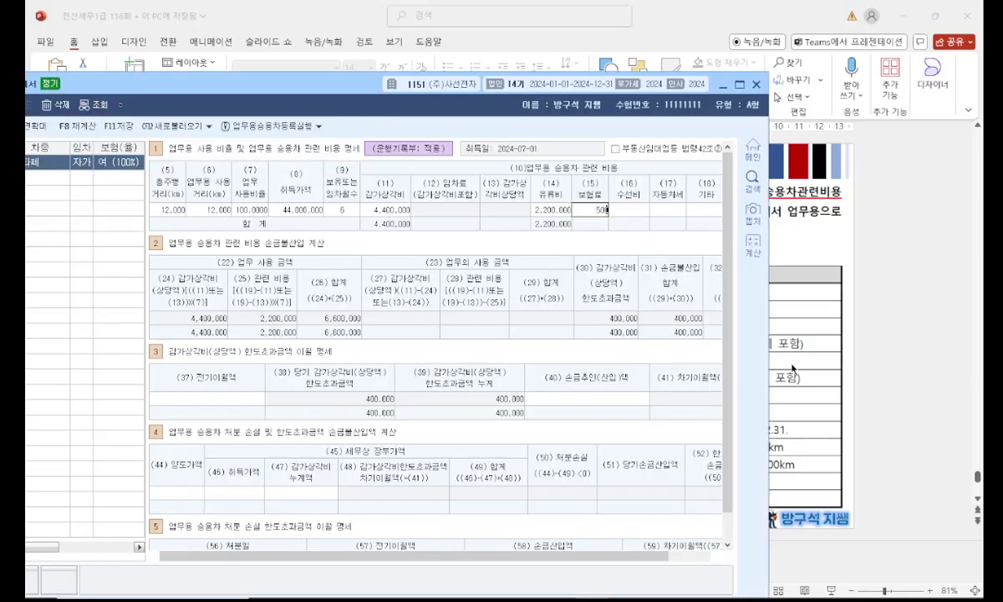
{"action": "key", "text": "alt+Tab"}
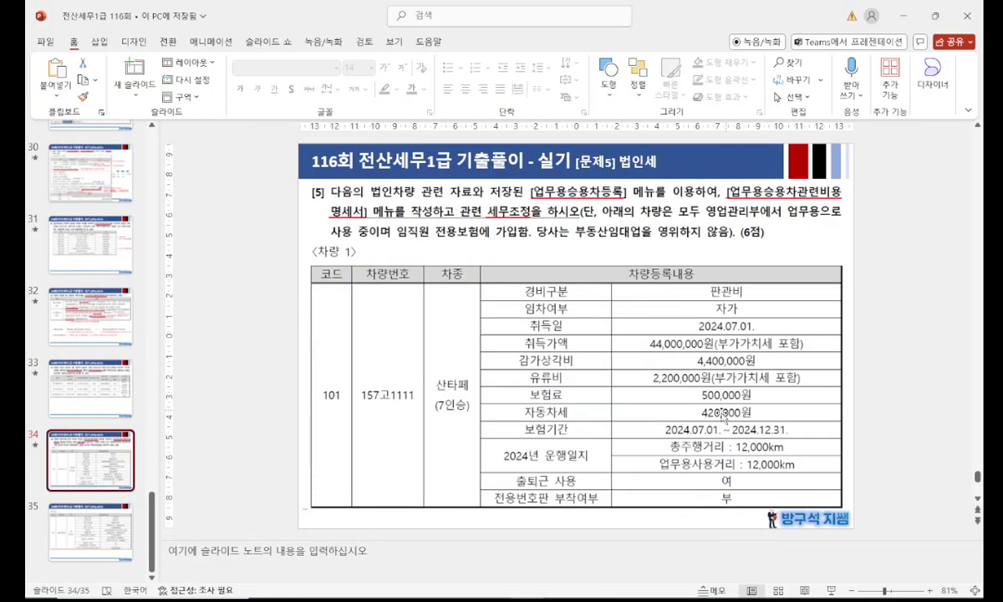
{"action": "key", "text": "alt+Tab"}
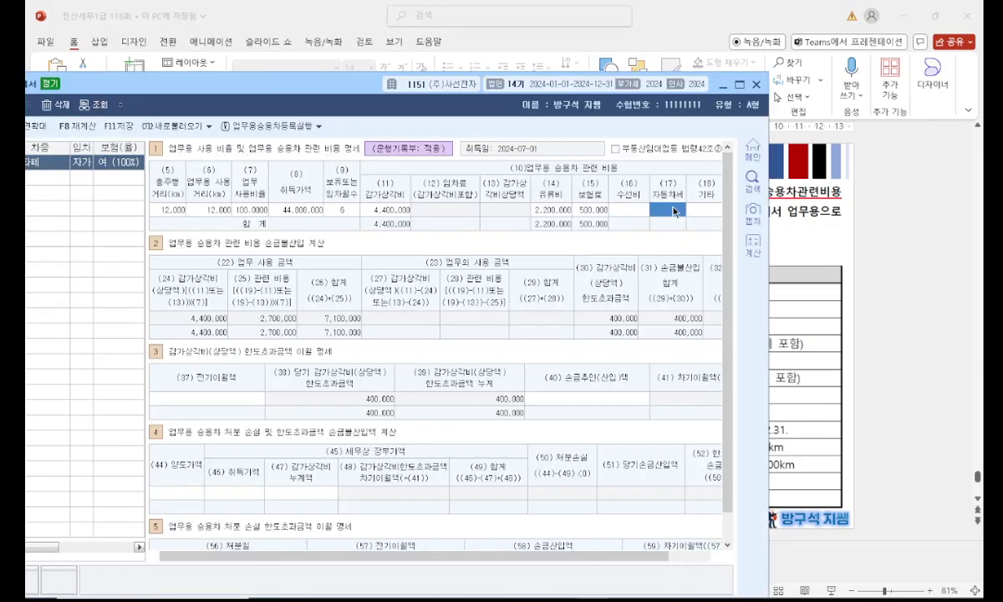
{"action": "type", "text": "420000"}
{"action": "key", "text": "Return"}
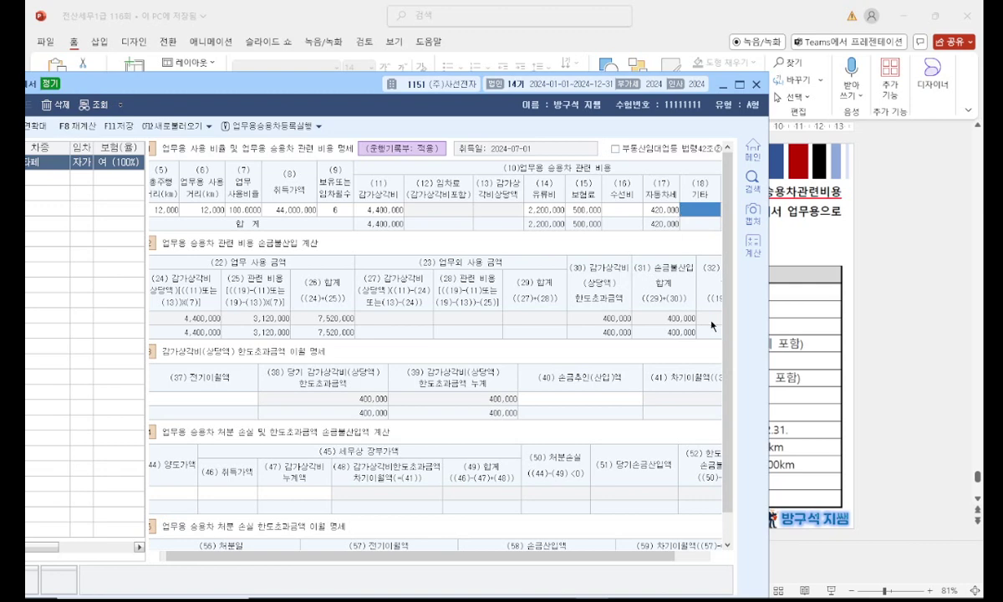
{"action": "key", "text": "alt+Tab"}
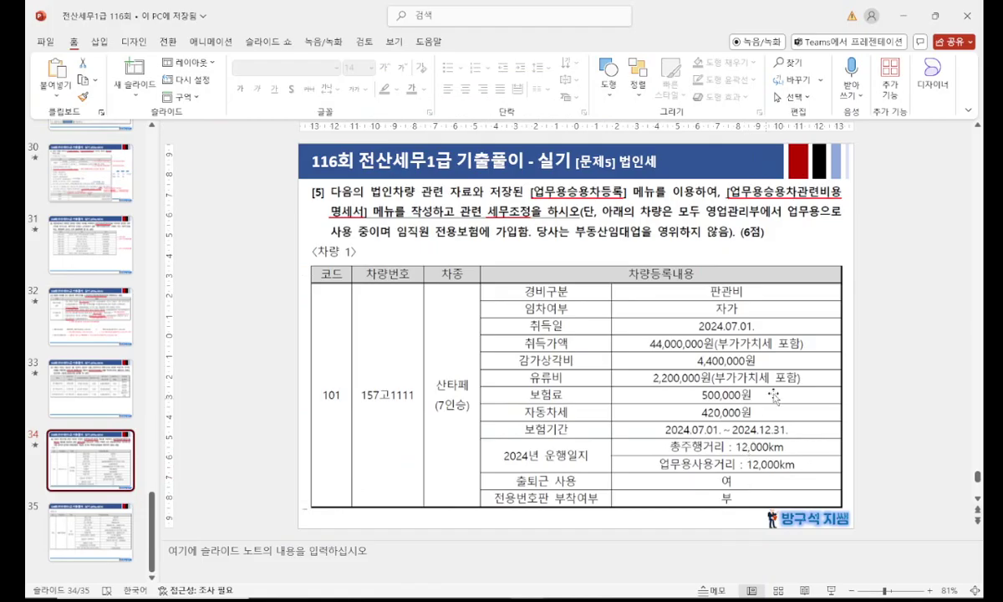
{"action": "key", "text": "alt+Tab"}
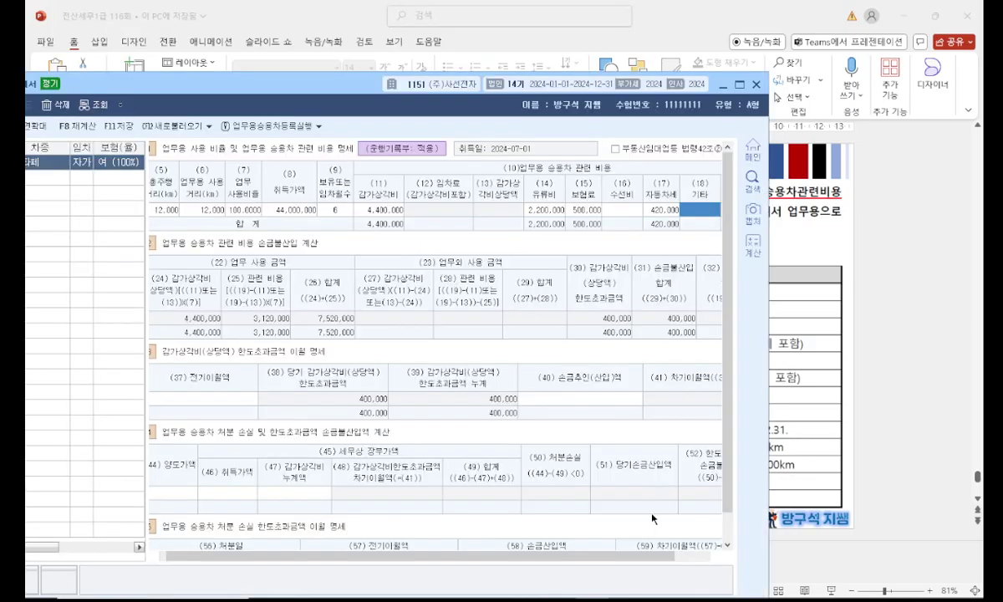
{"action": "scroll", "coordinate": [586, 535], "scroll_direction": "down", "scroll_amount": 2}
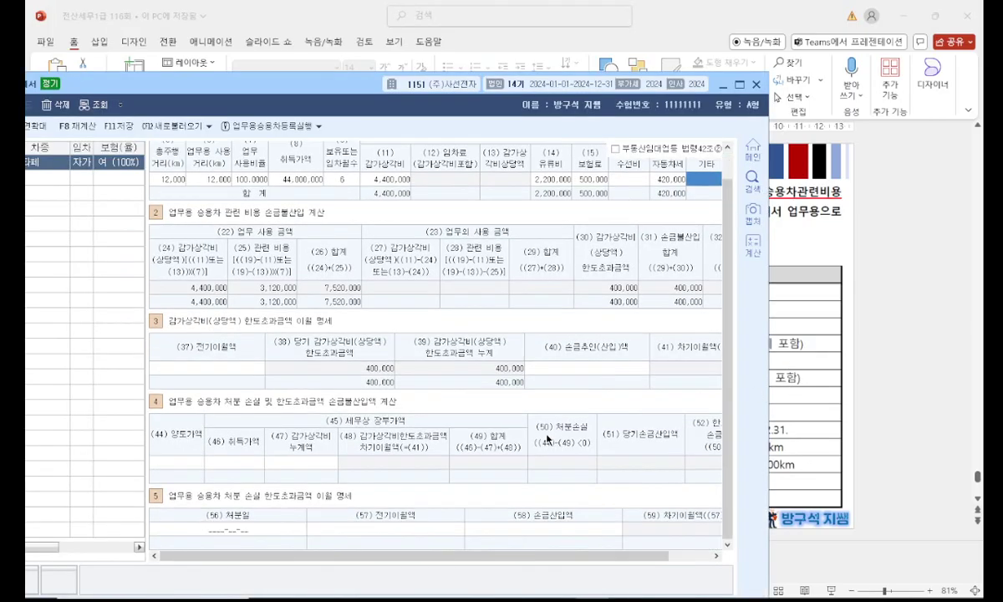
Bring up the 차량 2 slide, run 업무용승용차등록 from the cost statement and place its window beside the vehicle details.
{"action": "left_click_drag", "start_coordinate": [324, 92], "coordinate": [415, 56]}
{"action": "left_click", "coordinate": [888, 235]}
{"action": "scroll", "coordinate": [888, 234], "scroll_direction": "down", "scroll_amount": 1}
{"action": "scroll", "coordinate": [888, 237], "scroll_direction": "down", "scroll_amount": 1}
{"action": "key", "text": "alt+Tab"}
{"action": "left_click_drag", "start_coordinate": [406, 33], "coordinate": [455, 52]}
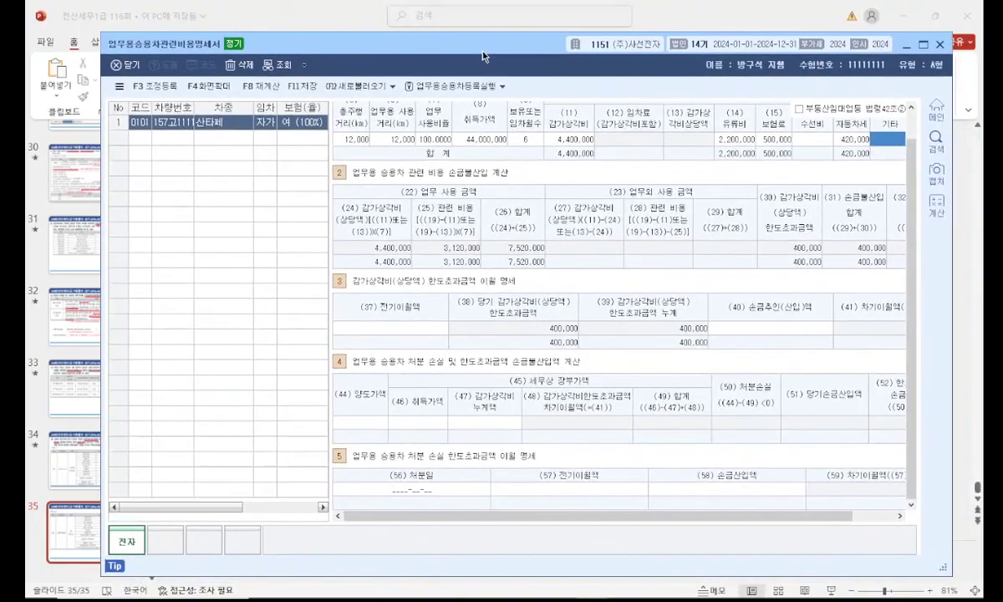
{"action": "left_click", "coordinate": [453, 87]}
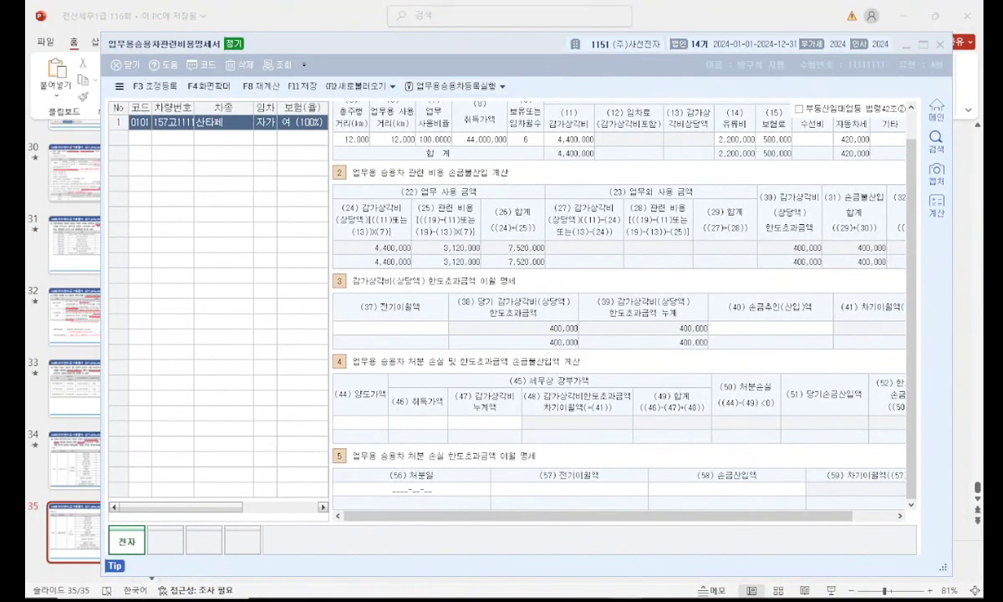
{"action": "left_click_drag", "start_coordinate": [509, 112], "coordinate": [246, 58]}
{"action": "left_click", "coordinate": [655, 16]}
{"action": "key", "text": "alt+Tab"}
{"action": "left_click_drag", "start_coordinate": [431, 57], "coordinate": [825, 83]}
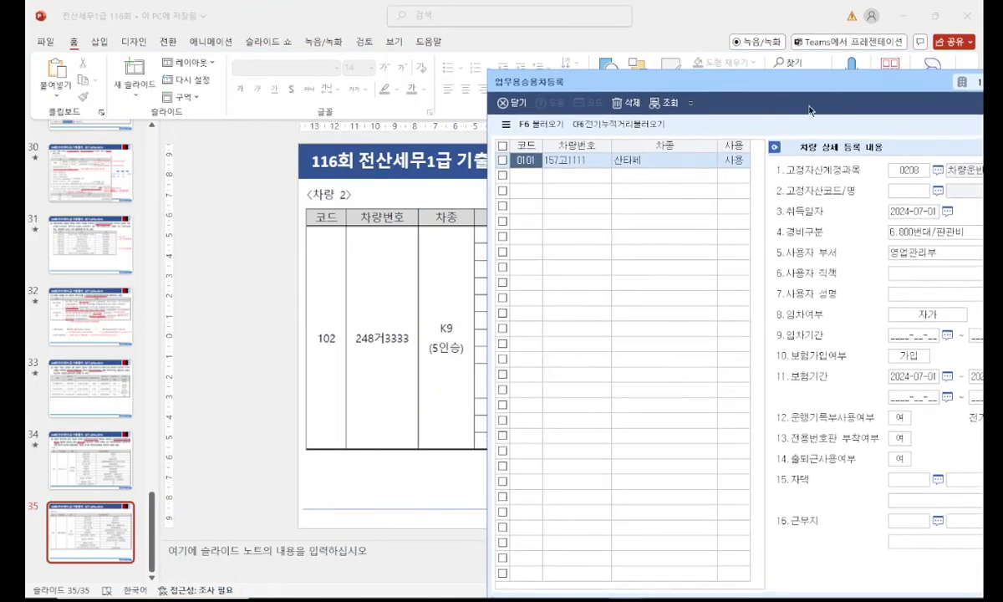
{"action": "left_click", "coordinate": [534, 176]}
{"action": "type", "text": "0102"}
{"action": "key", "text": "Return"}
{"action": "type", "text": "248거3333"}
{"action": "key", "text": "Return"}
{"action": "type", "text": "K"}
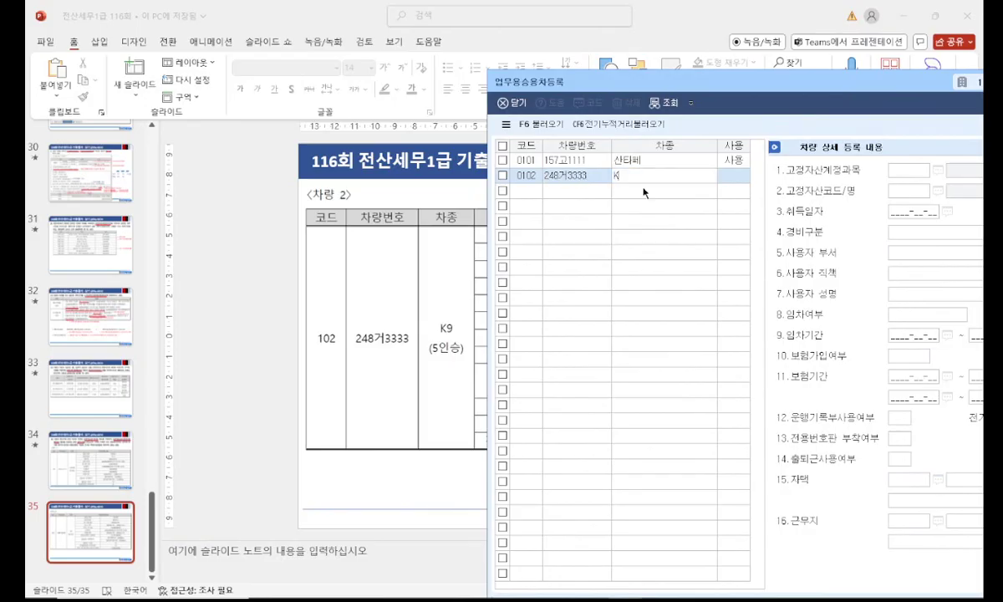
{"action": "type", "text": "9"}
{"action": "key", "text": "Return"}
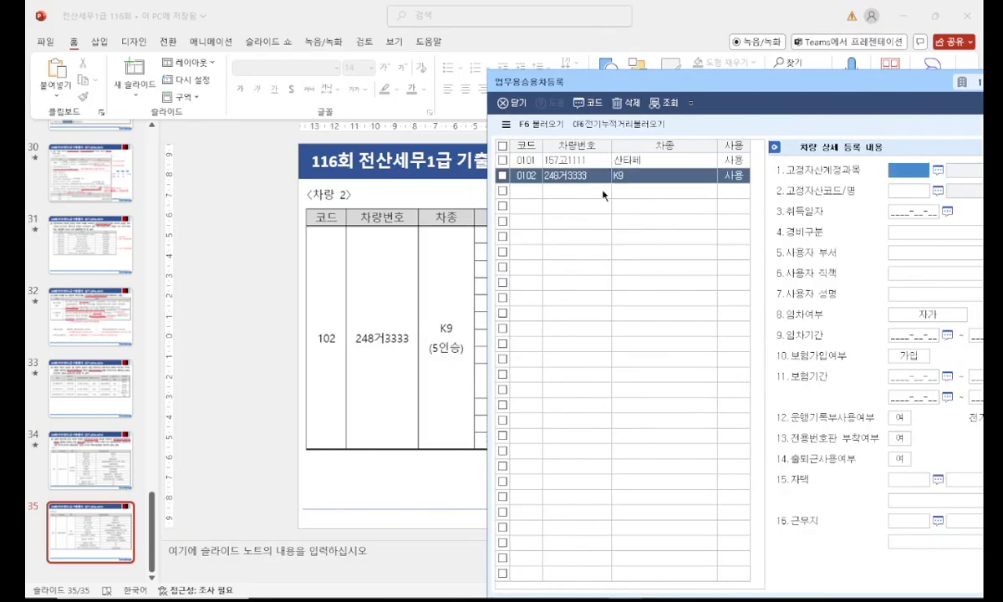
Set the K9's 임차여부 to 운용리스 in its registration details.
{"action": "left_click_drag", "start_coordinate": [735, 81], "coordinate": [401, 282]}
{"action": "left_click_drag", "start_coordinate": [558, 299], "coordinate": [484, 245]}
{"action": "left_click", "coordinate": [523, 460]}
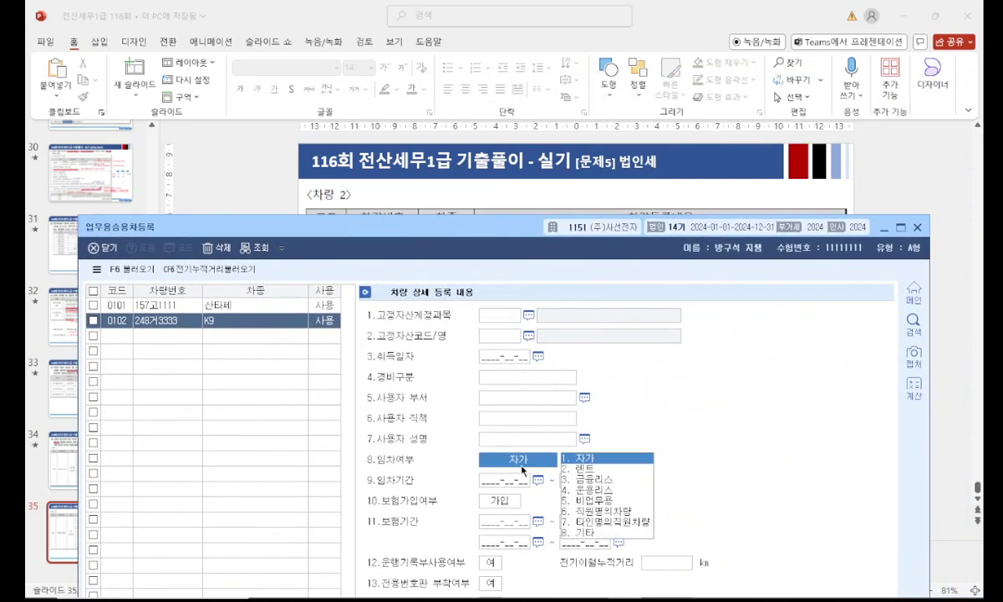
{"action": "left_click", "coordinate": [617, 491]}
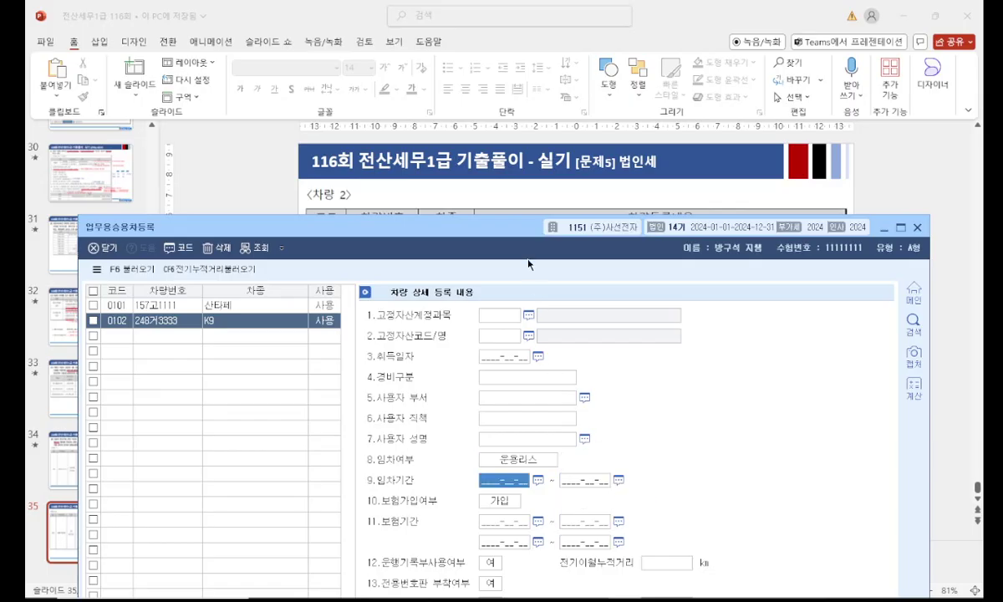
Enter the K9's 보험기간 as 2024-01-01 ~ 2024-12-31 and set 출퇴근사용여부 to 부.
{"action": "left_click_drag", "start_coordinate": [480, 233], "coordinate": [442, 158]}
{"action": "left_click", "coordinate": [477, 451]}
{"action": "type", "text": "20224010"}
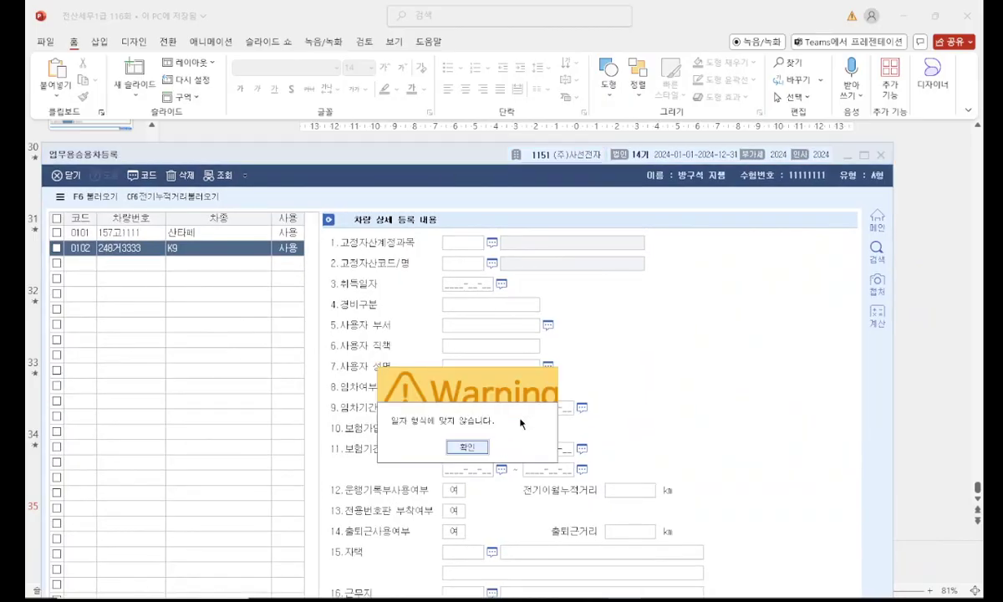
{"action": "left_click", "coordinate": [466, 448]}
{"action": "type", "text": "2024-01-01 ~ 2024-12-31"}
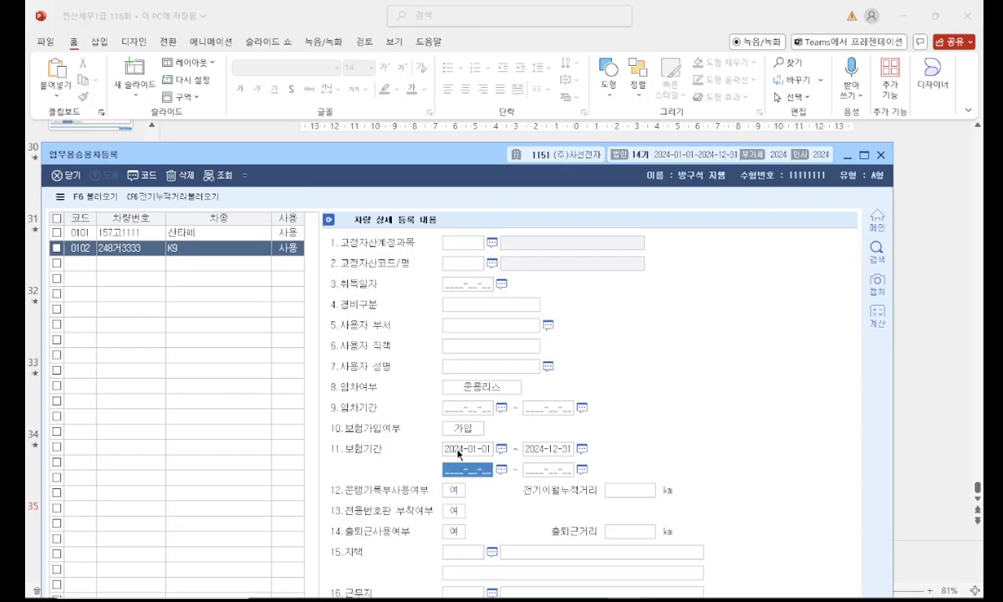
{"action": "left_click_drag", "start_coordinate": [422, 160], "coordinate": [424, 97]}
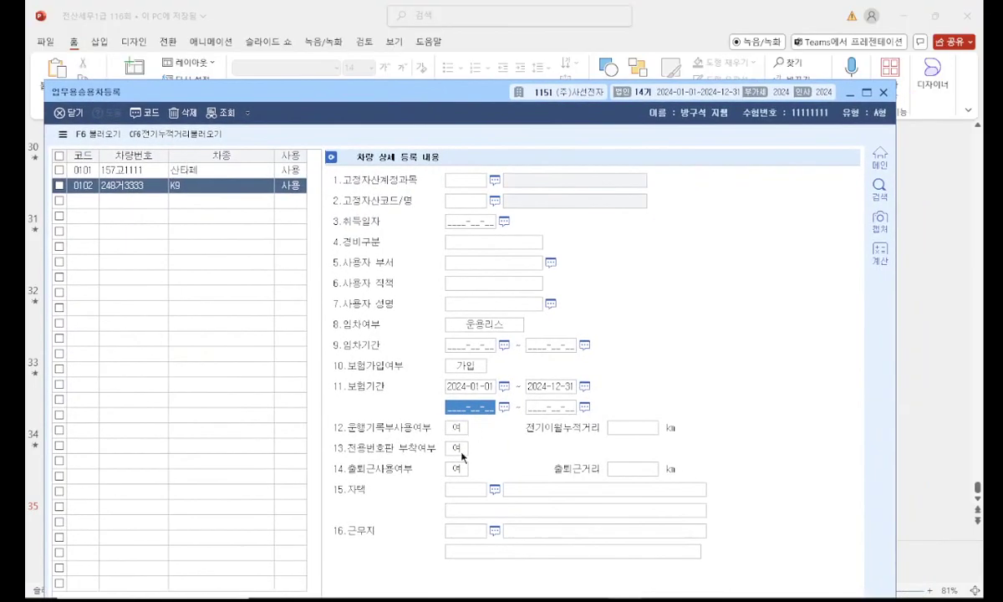
{"action": "left_click", "coordinate": [455, 474]}
{"action": "left_click", "coordinate": [485, 479]}
Check the lease period on the slide and enter the K9's 임차기간 as 2024-01-01 ~ 2026-12-31.
{"action": "left_click_drag", "start_coordinate": [448, 98], "coordinate": [464, 314]}
{"action": "left_click", "coordinate": [495, 565]}
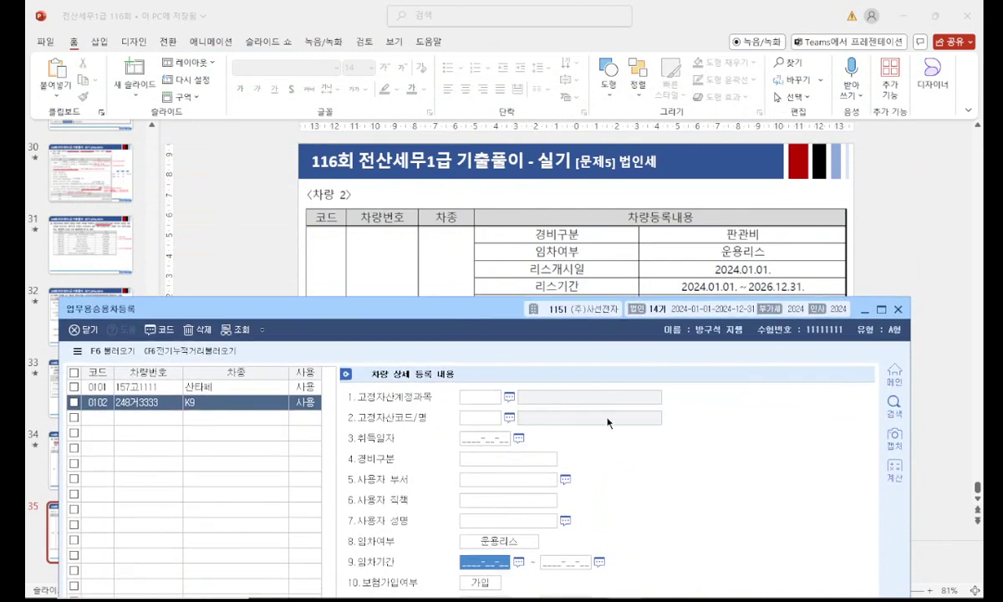
{"action": "type", "text": "2024-01-01"}
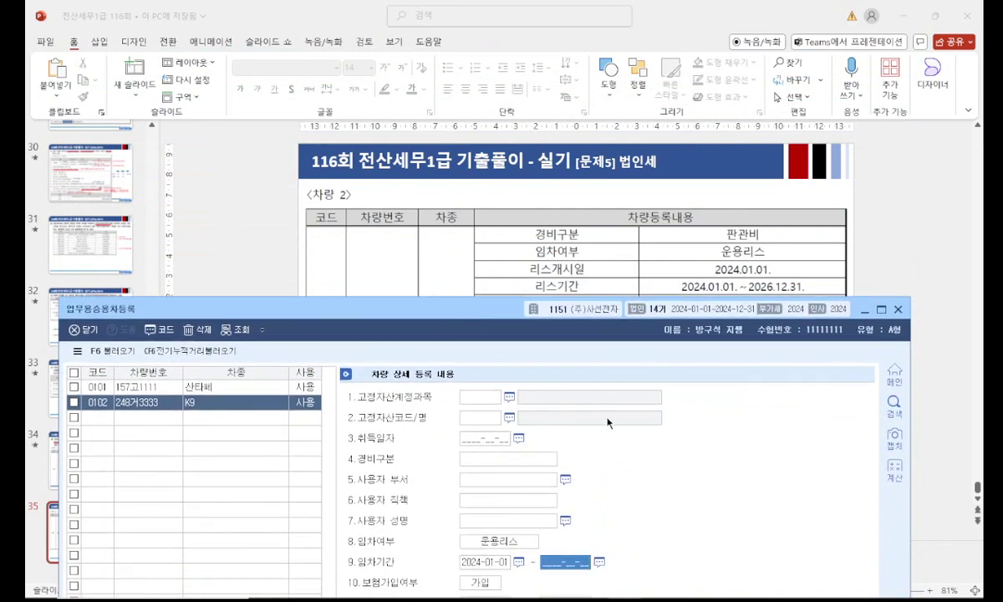
{"action": "type", "text": " ~ 2026-12-31"}
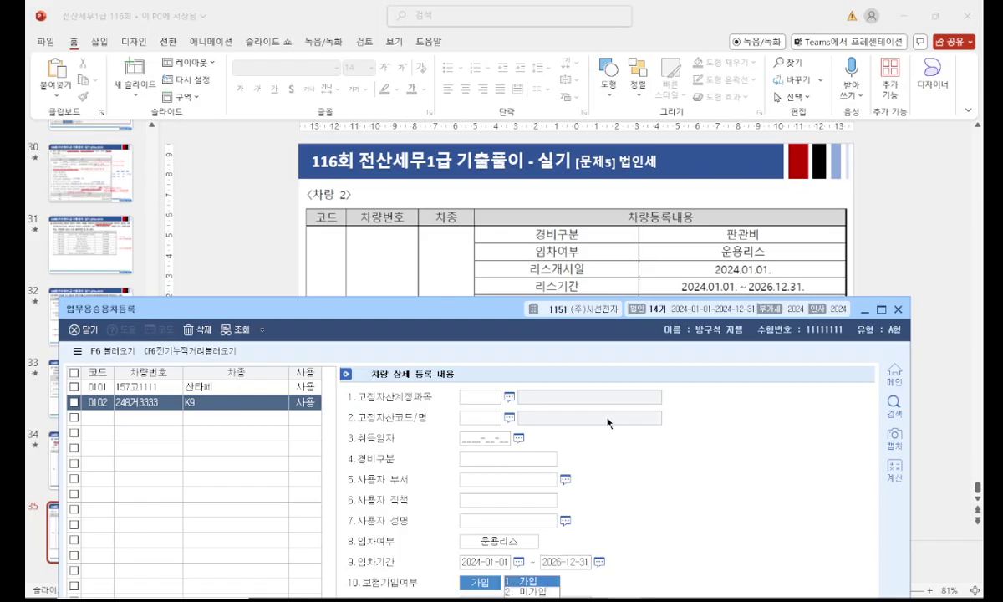
Close the vehicle registration window and re-query the 업무용승용차관련비용명세서, accepting that the entered data is discarded.
{"action": "left_click_drag", "start_coordinate": [461, 318], "coordinate": [409, 89]}
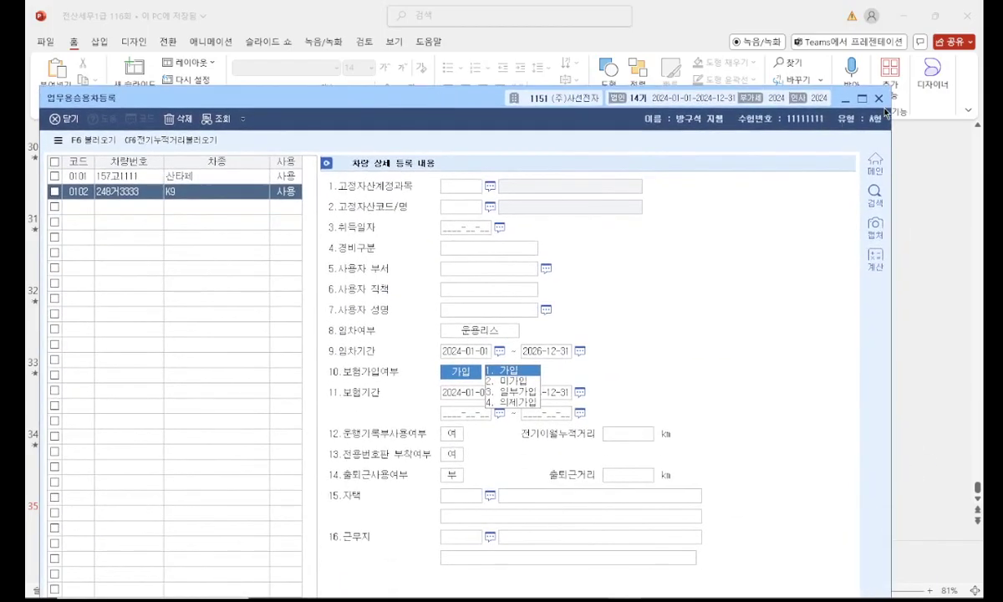
{"action": "left_click", "coordinate": [886, 81]}
{"action": "key", "text": "alt+Tab"}
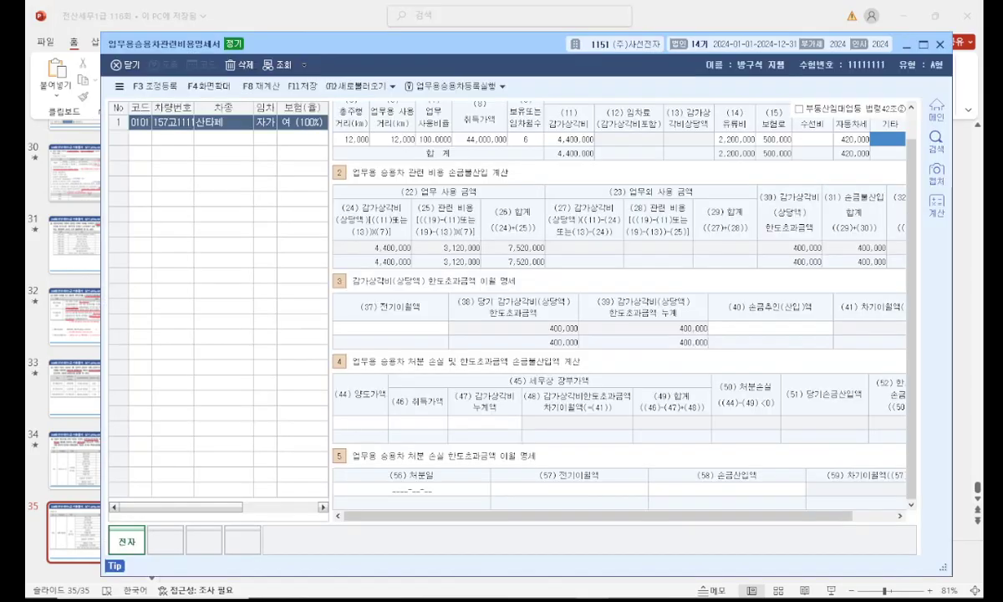
{"action": "left_click", "coordinate": [356, 91]}
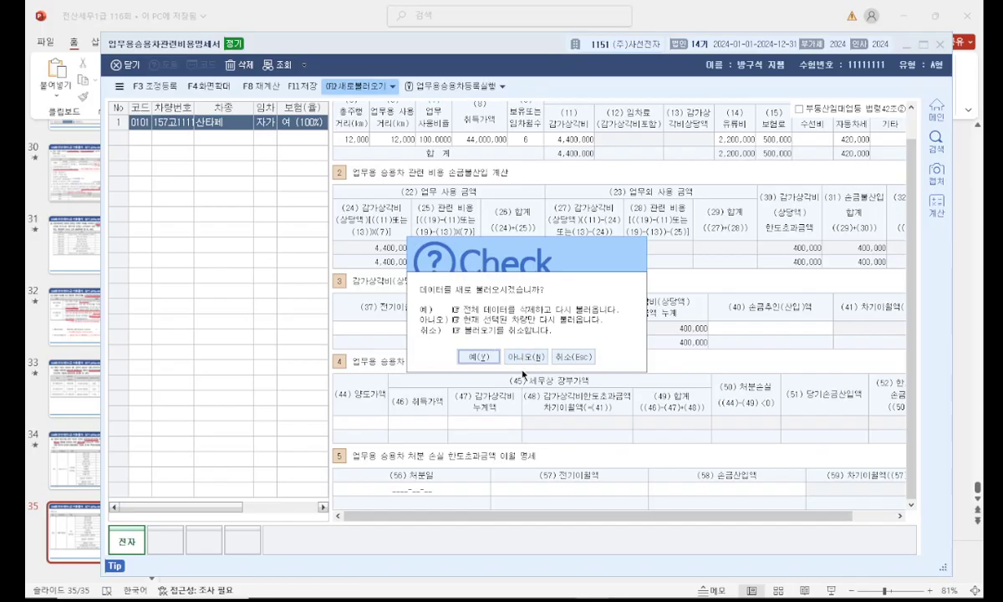
{"action": "left_click", "coordinate": [577, 359]}
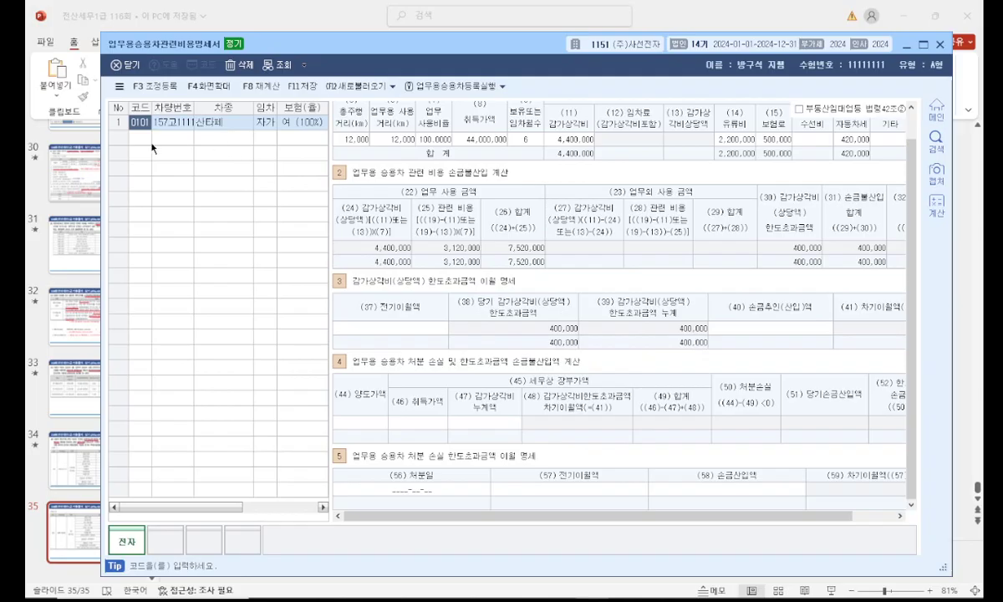
{"action": "left_click", "coordinate": [290, 68]}
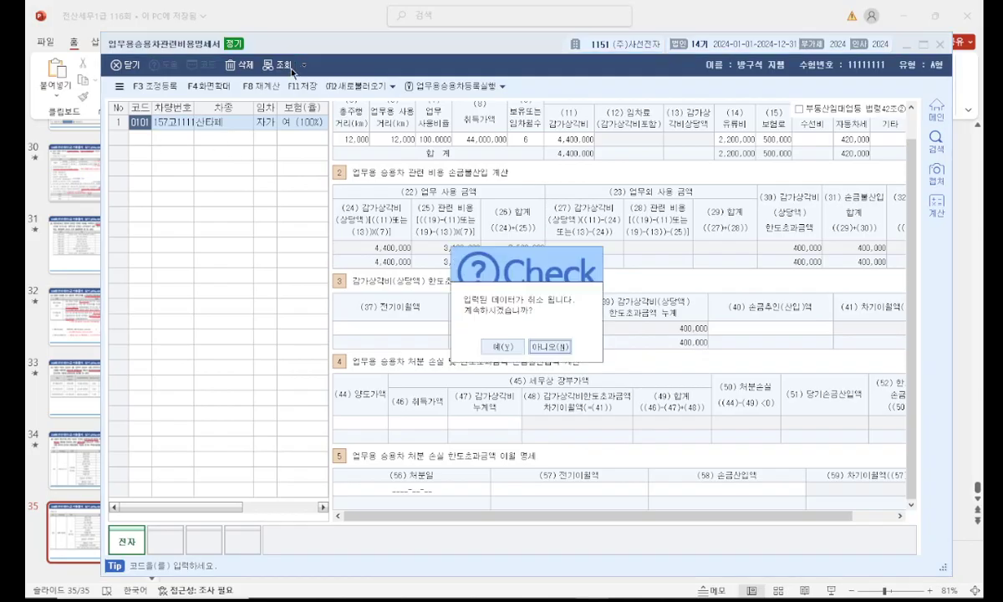
{"action": "left_click", "coordinate": [504, 347]}
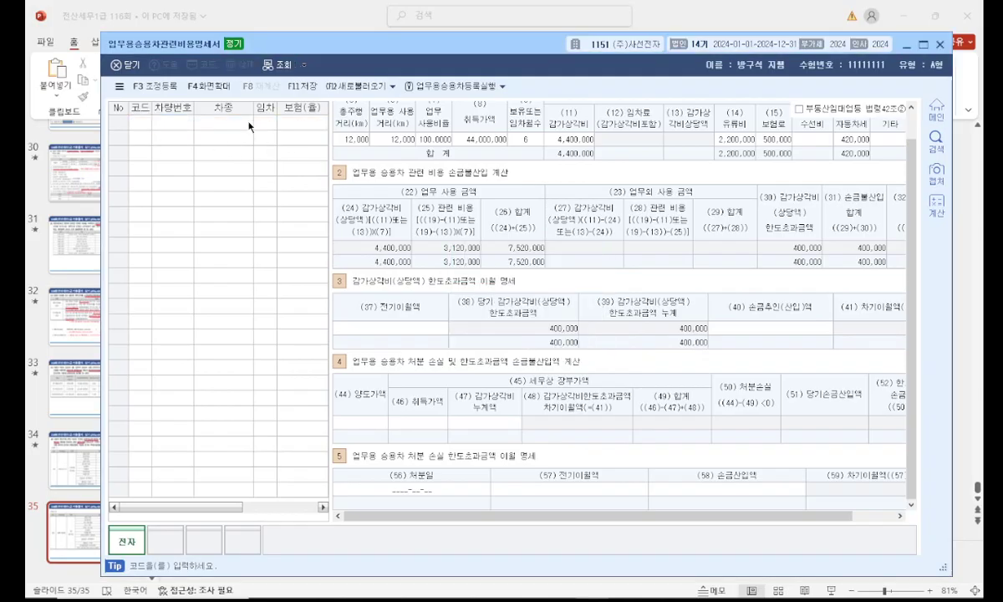
Close the 업무용승용차관련비용명세서 without saving and reopen it from the 법인조정 list.
{"action": "key", "text": "Escape"}
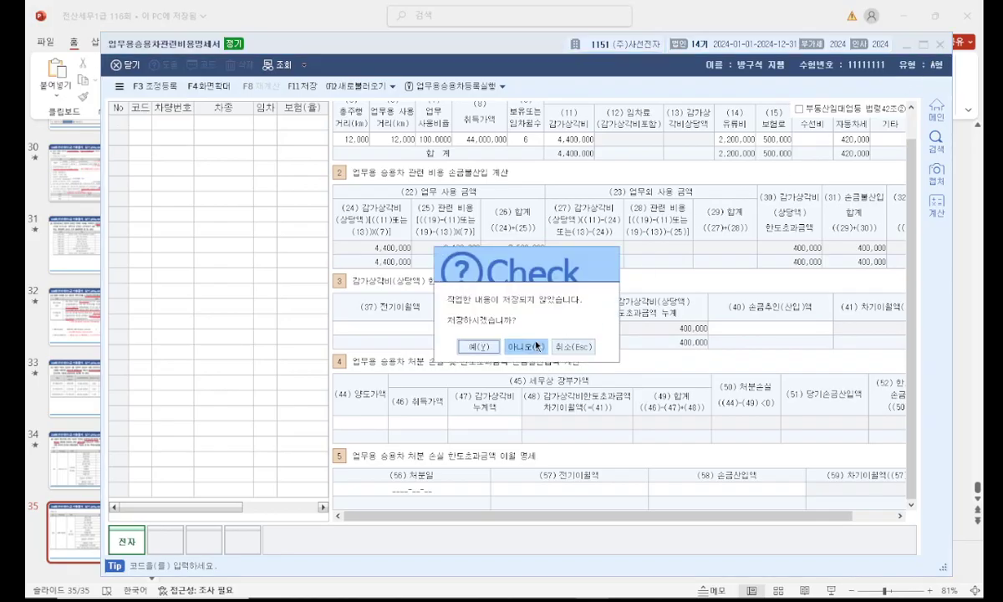
{"action": "left_click", "coordinate": [500, 326]}
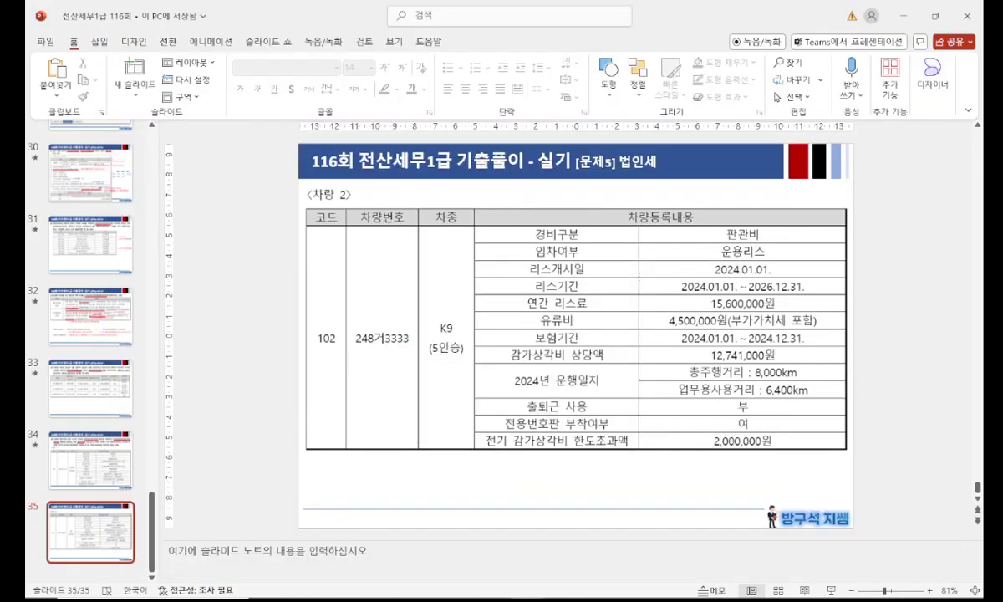
{"action": "key", "text": "alt+Tab"}
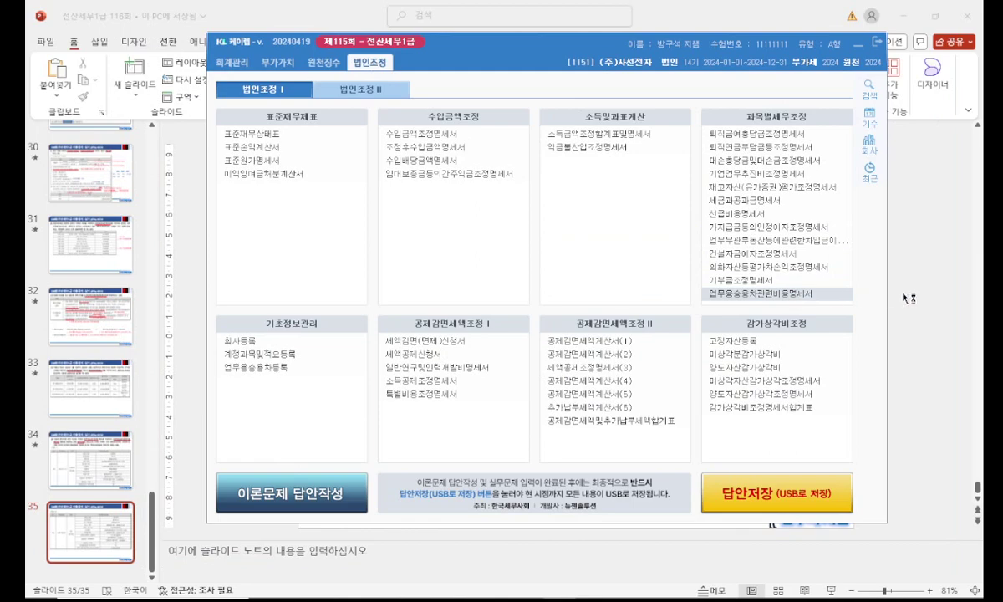
{"action": "left_click", "coordinate": [757, 294]}
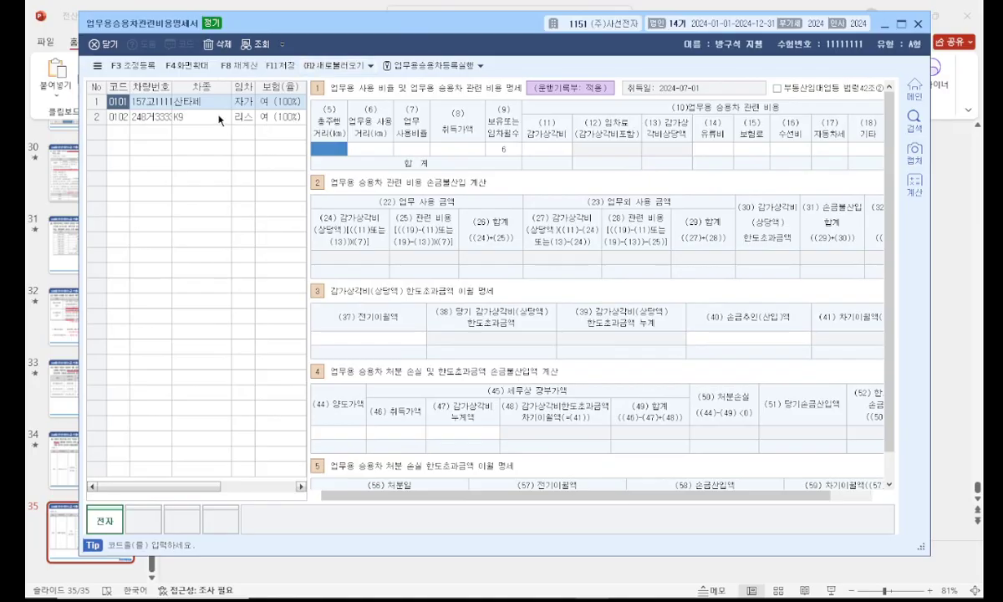
Check the 차량 1 slide and enter 12,000 km for both distances, 취득가액 44,000,000 and 감가상각비 4,400,000 for the 산타페.
{"action": "left_click", "coordinate": [561, 5]}
{"action": "scroll", "coordinate": [868, 237], "scroll_direction": "up", "scroll_amount": 1}
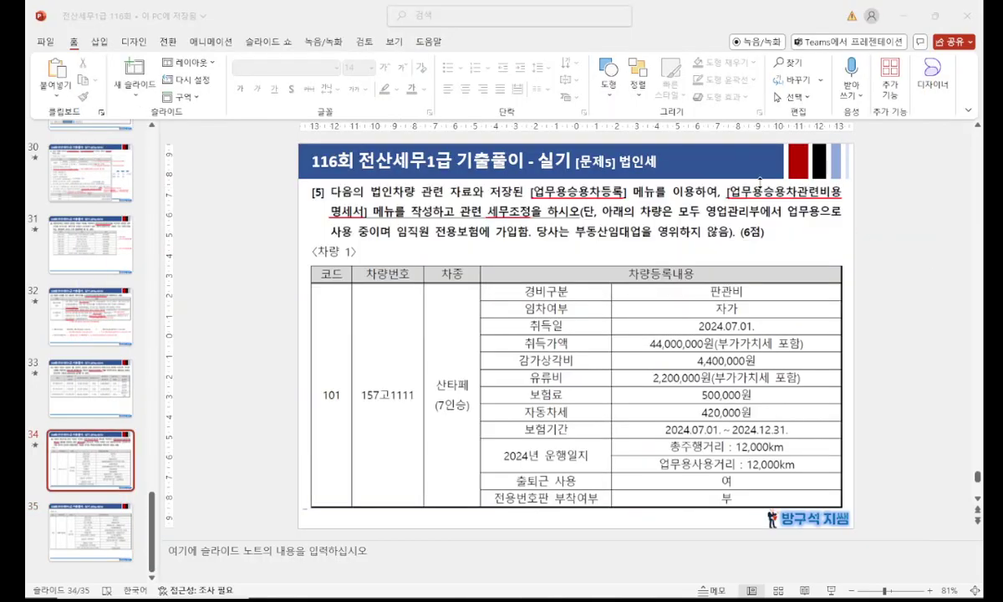
{"action": "key", "text": "alt+Tab"}
{"action": "type", "text": "12000"}
{"action": "key", "text": "Return"}
{"action": "type", "text": "44,000,000"}
{"action": "key", "text": "Return"}
{"action": "key", "text": "Return"}
{"action": "type", "text": "4400000"}
{"action": "key", "text": "Return"}
{"action": "key", "text": "Return"}
{"action": "key", "text": "Return"}
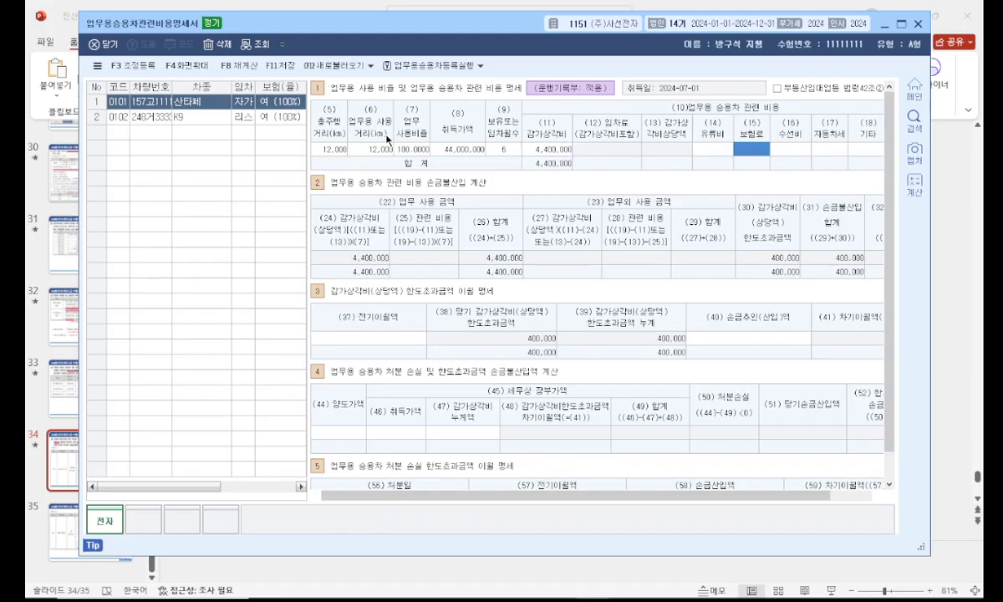
Enter the 산타페's 유류비 of 2,200,000, 보험료 of 500,000 and 자동차세 of 420,000 in the reopened statement.
{"action": "key", "text": "Left"}
{"action": "type", "text": "50"}
{"action": "key", "text": "BackSpace"}
{"action": "key", "text": "BackSpace"}
{"action": "key", "text": "BackSpace"}
{"action": "type", "text": "2,200,000"}
{"action": "key", "text": "Return"}
{"action": "type", "text": "5"}
{"action": "key", "text": "Return"}
{"action": "key", "text": "Return"}
{"action": "key", "text": "alt+Tab"}
{"action": "key", "text": "alt+Tab"}
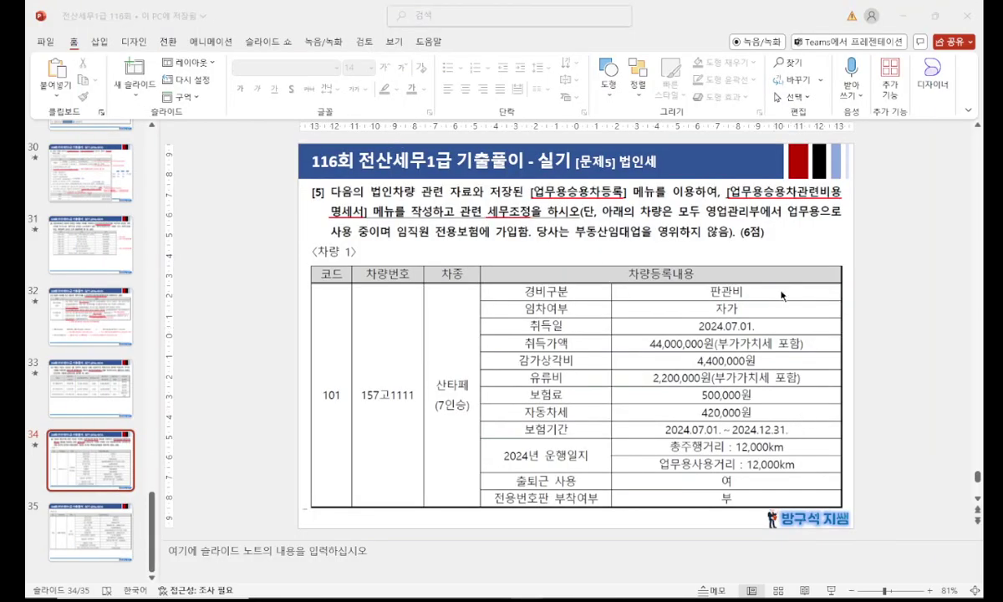
{"action": "key", "text": "Return"}
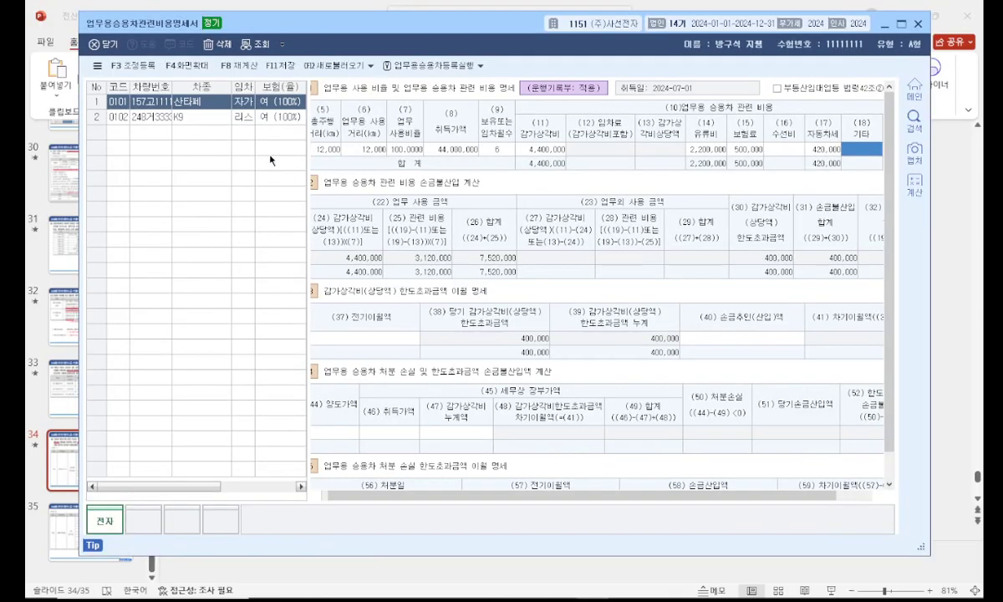
Select the K9, check the 차량 2 slide, and enter 8,000 km 총주행거리 and 6,400 km 업무용사용거리.
{"action": "left_click", "coordinate": [246, 118]}
{"action": "key", "text": "alt+Tab"}
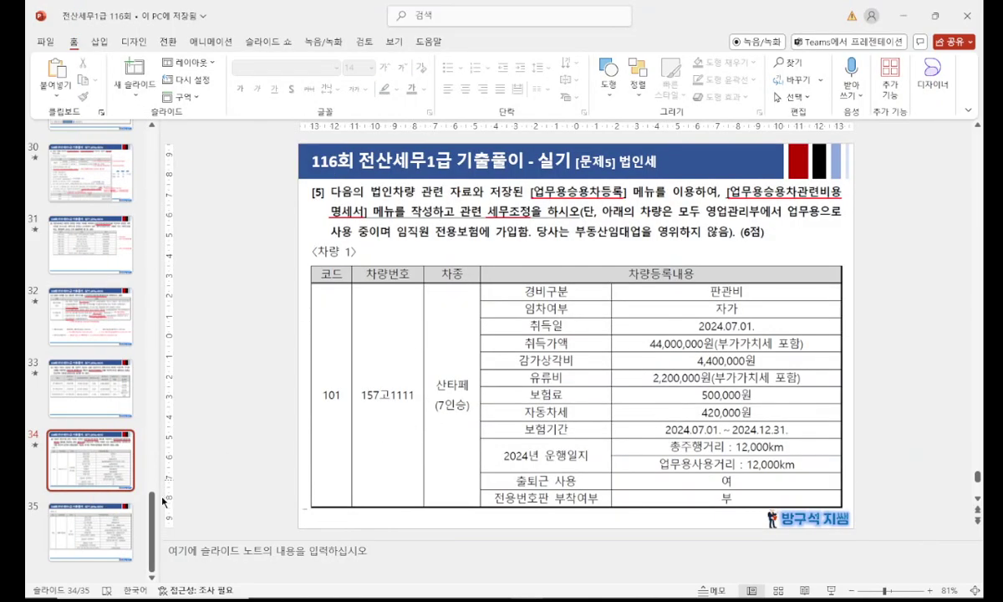
{"action": "left_click", "coordinate": [79, 527]}
{"action": "key", "text": "alt+Tab"}
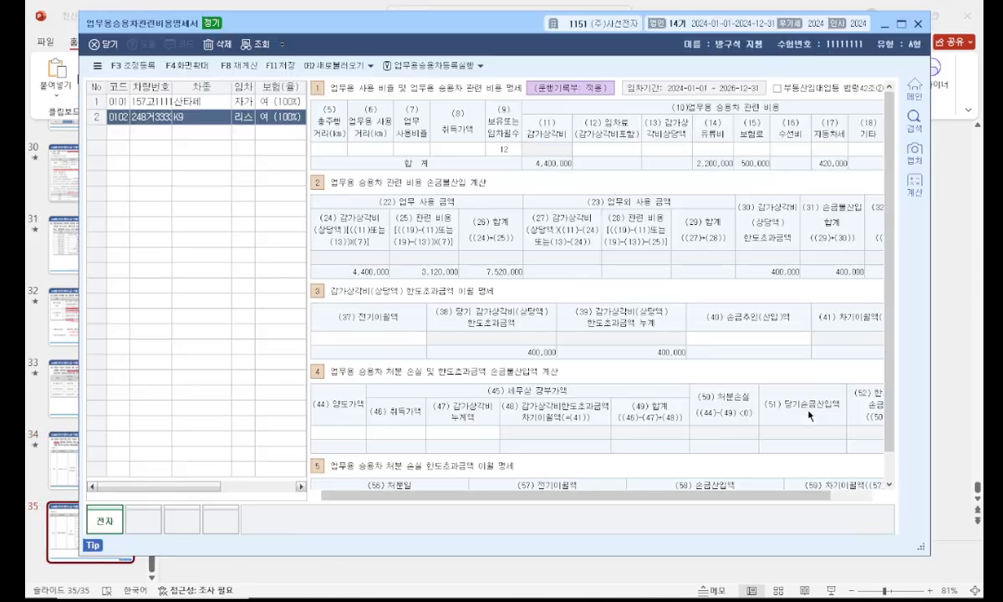
{"action": "type", "text": "400"}
{"action": "key", "text": "Return"}
{"action": "key", "text": "Return"}
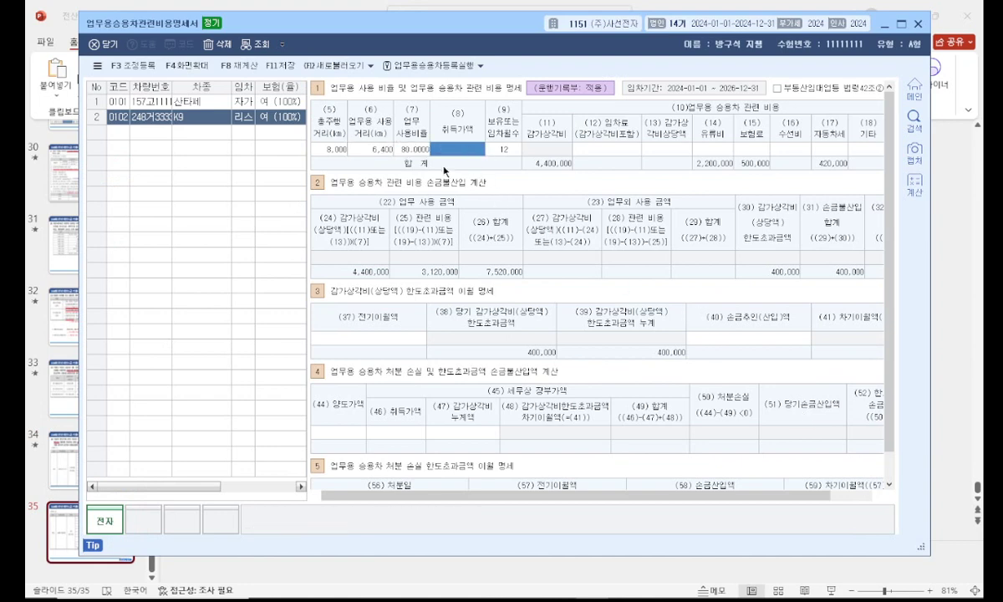
Check the annual lease fee on the 차량 2 slide and enter 15,600,000 as the K9's 임차료.
{"action": "key", "text": "alt+Tab"}
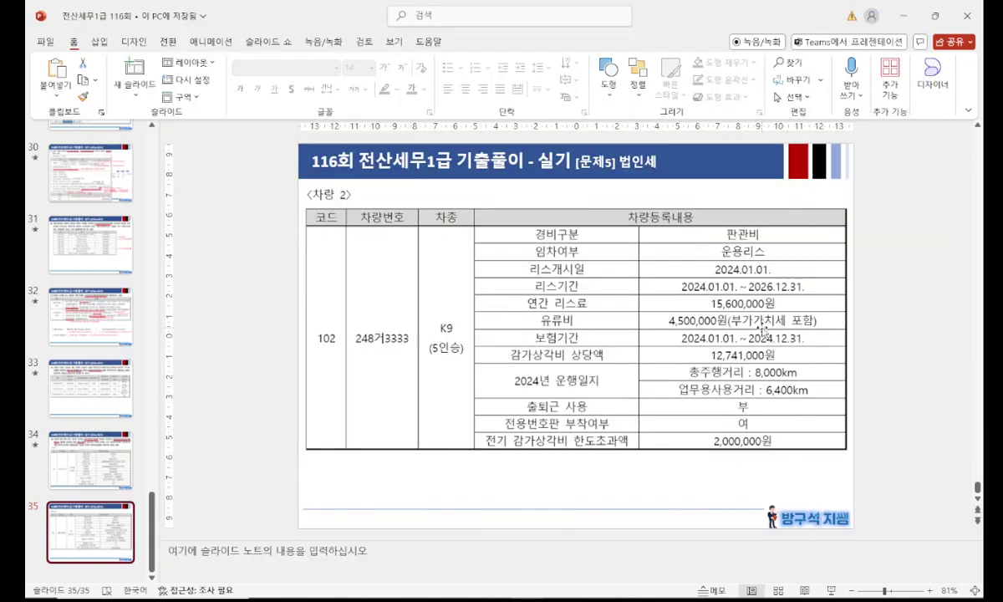
{"action": "key", "text": "alt+Tab"}
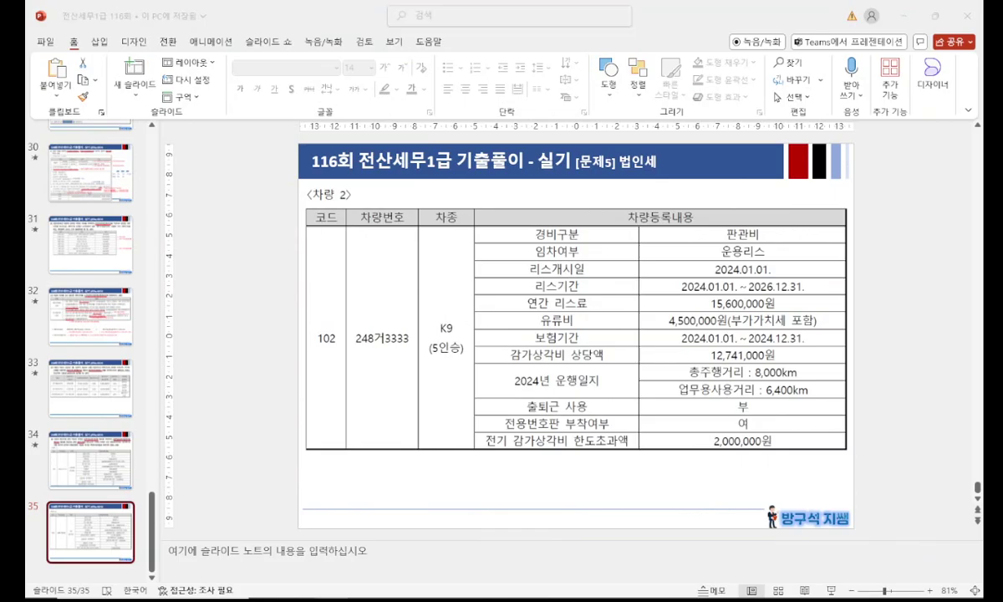
{"action": "key", "text": "alt+Tab"}
{"action": "left_click", "coordinate": [599, 154]}
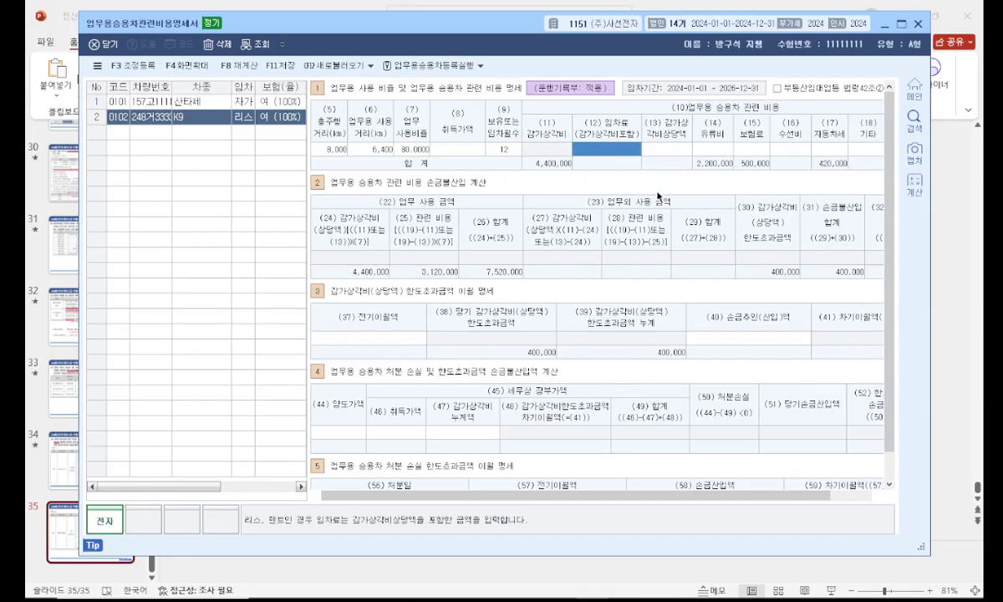
{"action": "type", "text": "15,600,000"}
{"action": "key", "text": "Return"}
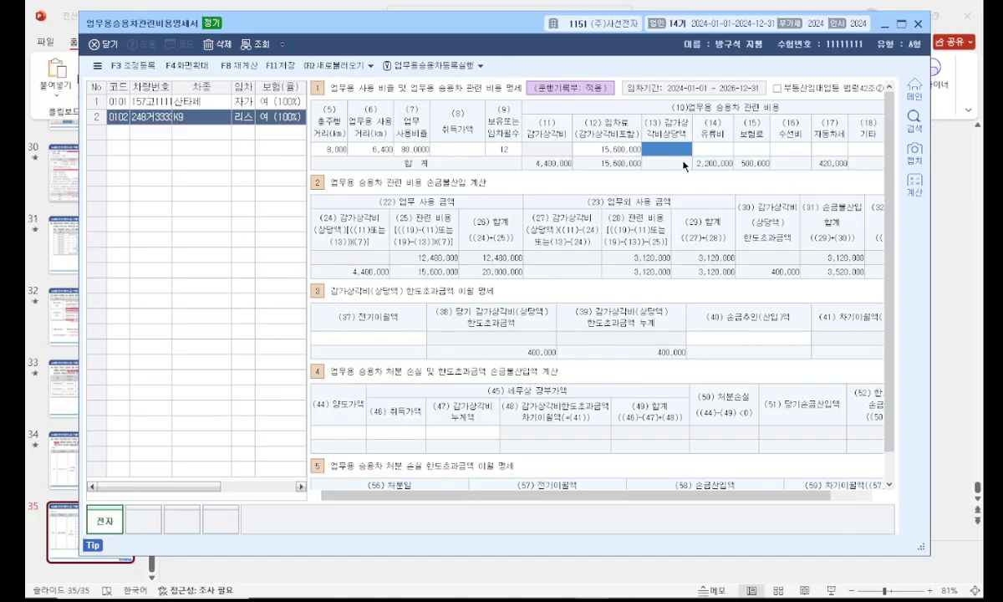
Enter 4,500,000 as the K9's 유류비 from the 차량 2 slide, rechecking its 감가상각비상당액 and 임차료 cells.
{"action": "left_click", "coordinate": [945, 219]}
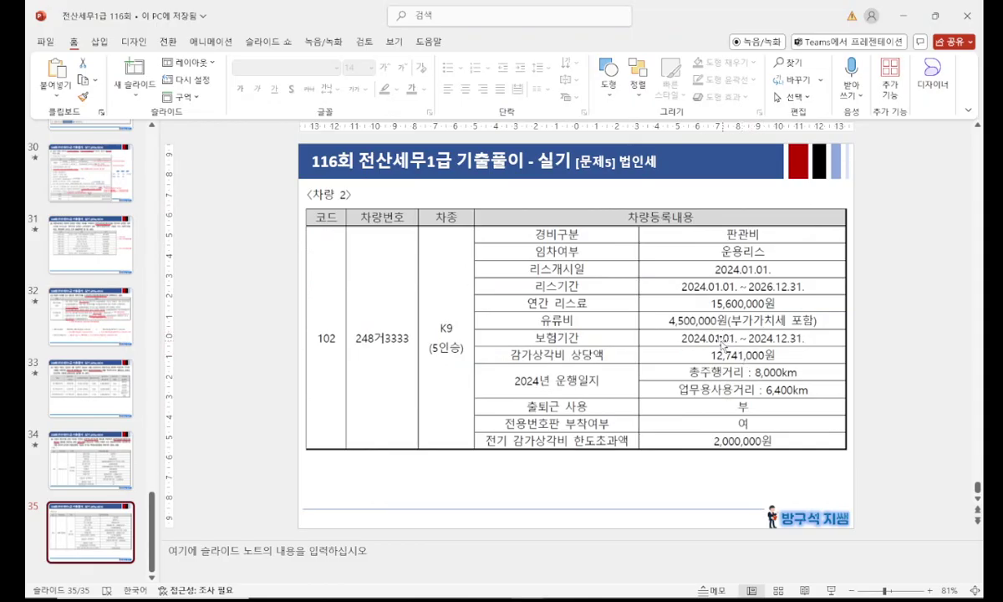
{"action": "key", "text": "alt+Tab"}
{"action": "type", "text": "4500000"}
{"action": "key", "text": "Return"}
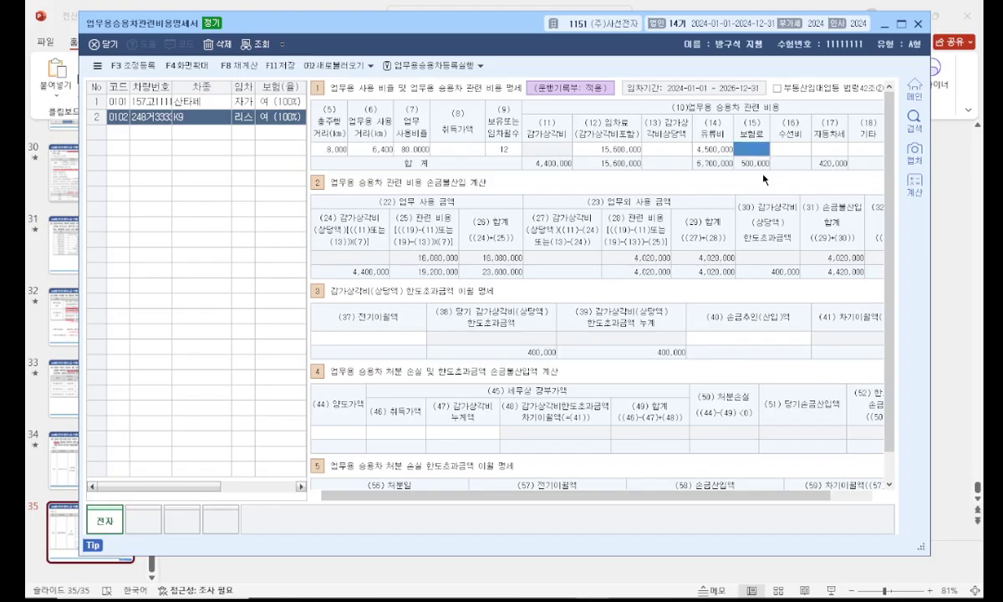
{"action": "key", "text": "alt+Tab"}
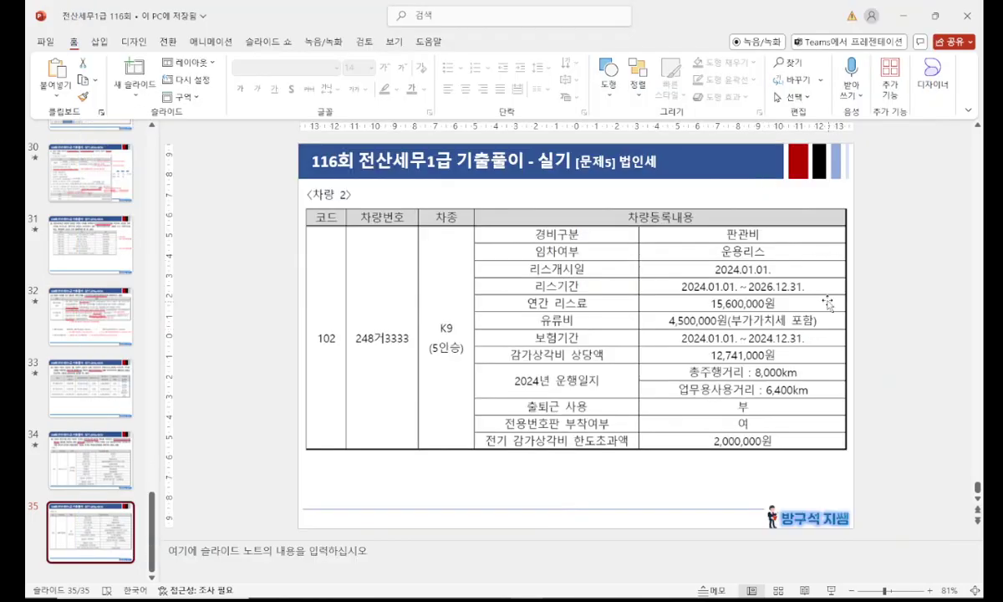
{"action": "key", "text": "alt+Tab"}
{"action": "left_click", "coordinate": [632, 150]}
{"action": "left_click", "coordinate": [675, 151]}
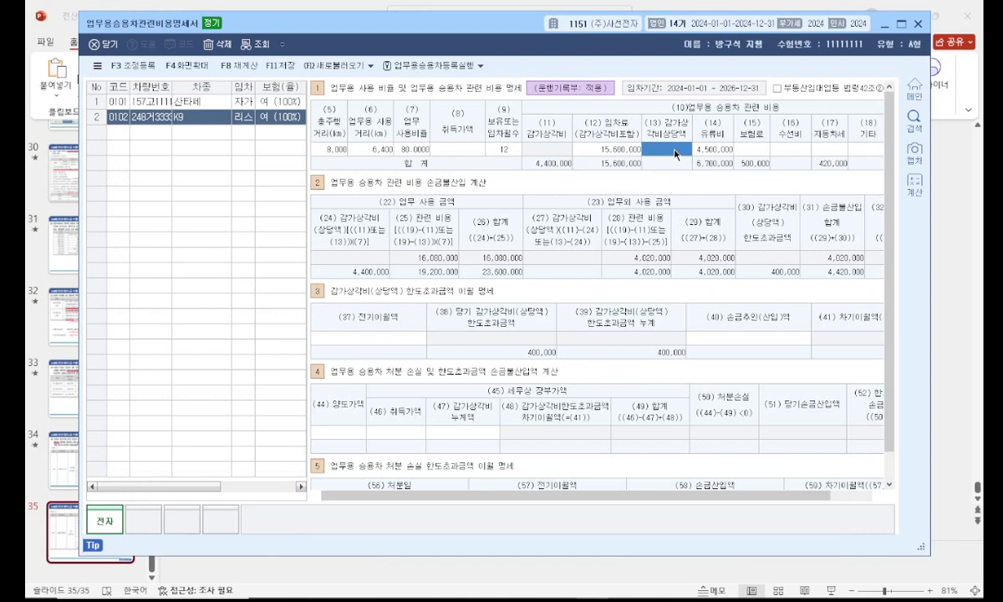
{"action": "left_click", "coordinate": [576, 149]}
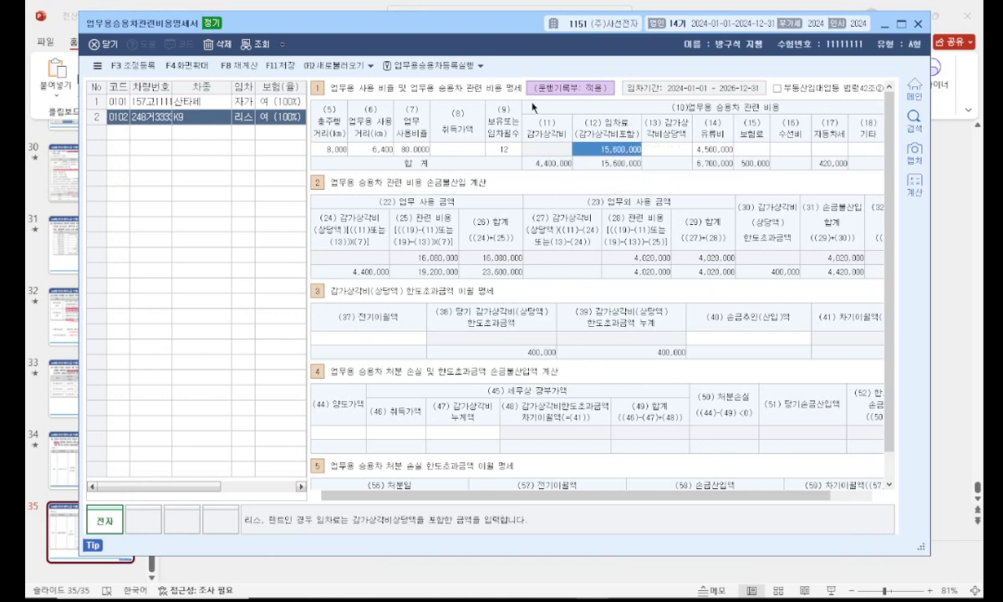
In the 업무용승용차등록, set the K9's 취득일자 to 2024-01-01 and 경비구분 to 800번대(판관비), then close the registration.
{"action": "left_click", "coordinate": [448, 69]}
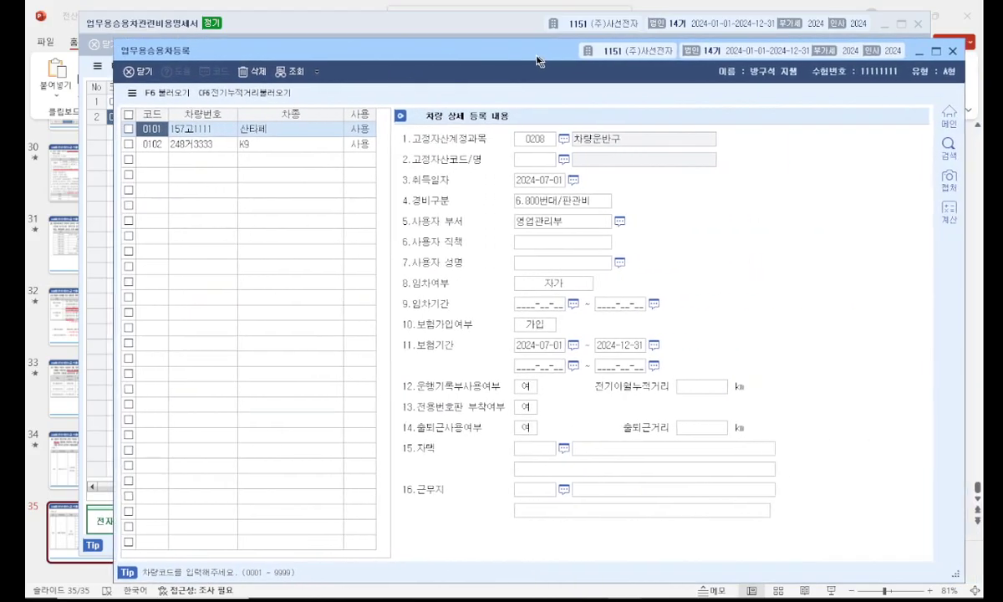
{"action": "left_click", "coordinate": [323, 143]}
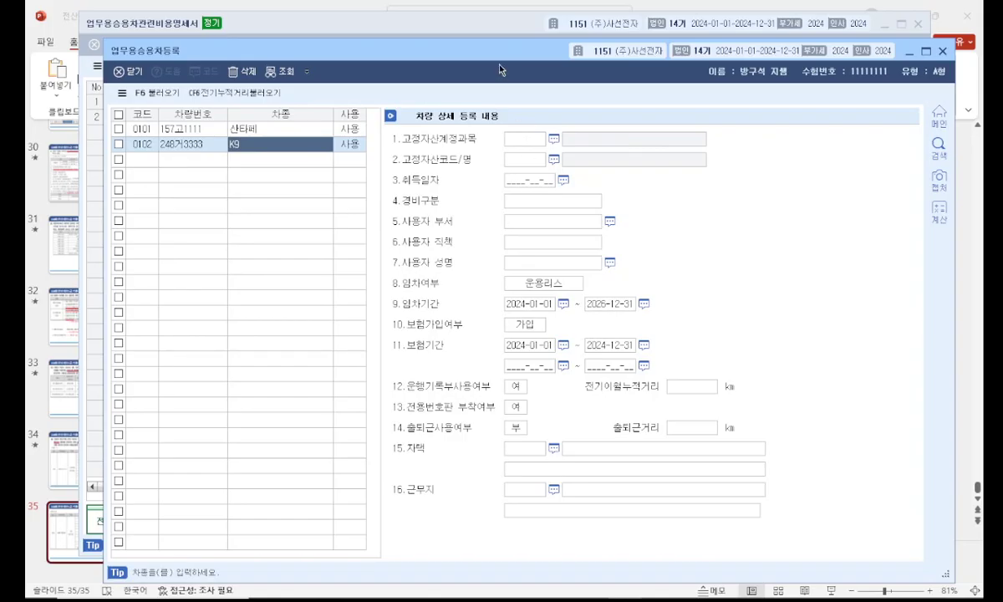
{"action": "left_click_drag", "start_coordinate": [497, 54], "coordinate": [451, 151]}
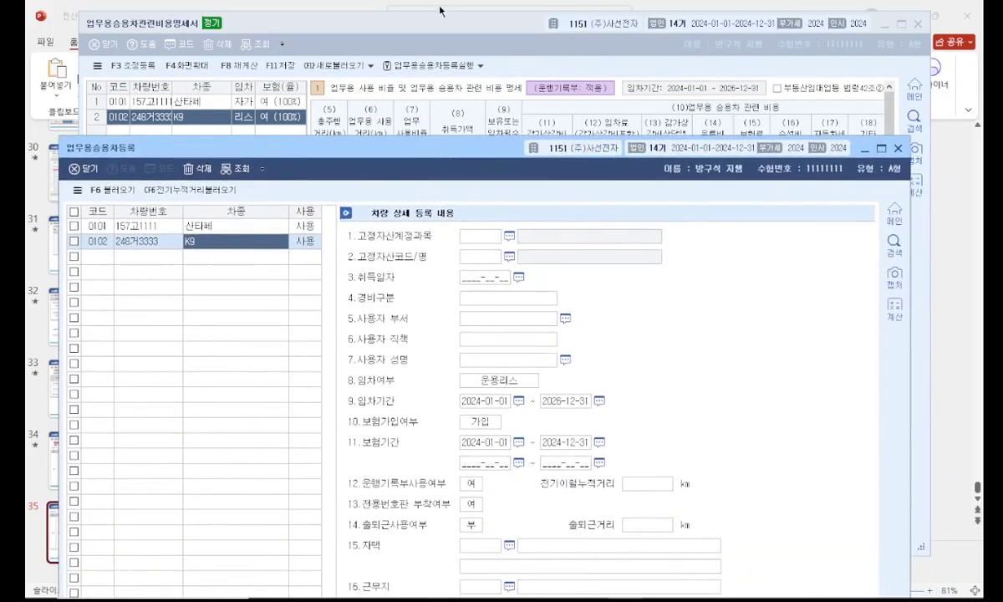
{"action": "left_click", "coordinate": [343, 11]}
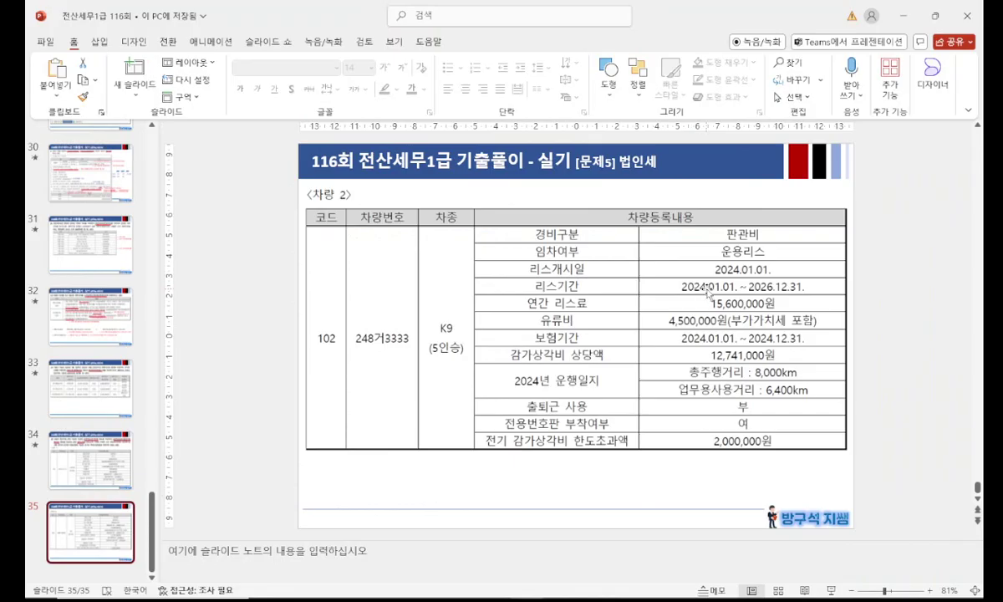
{"action": "key", "text": "alt+Tab"}
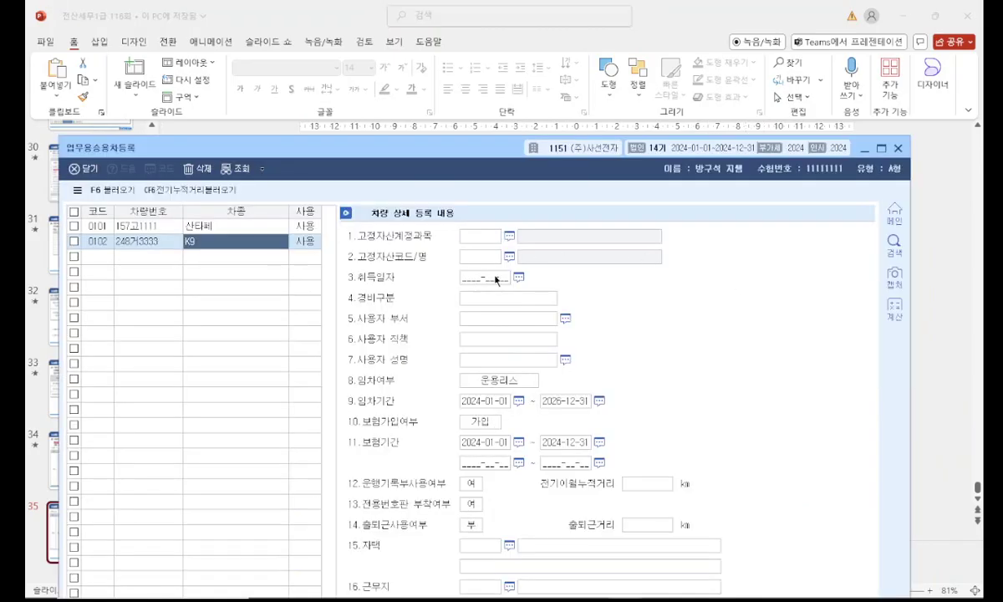
{"action": "type", "text": "20240101"}
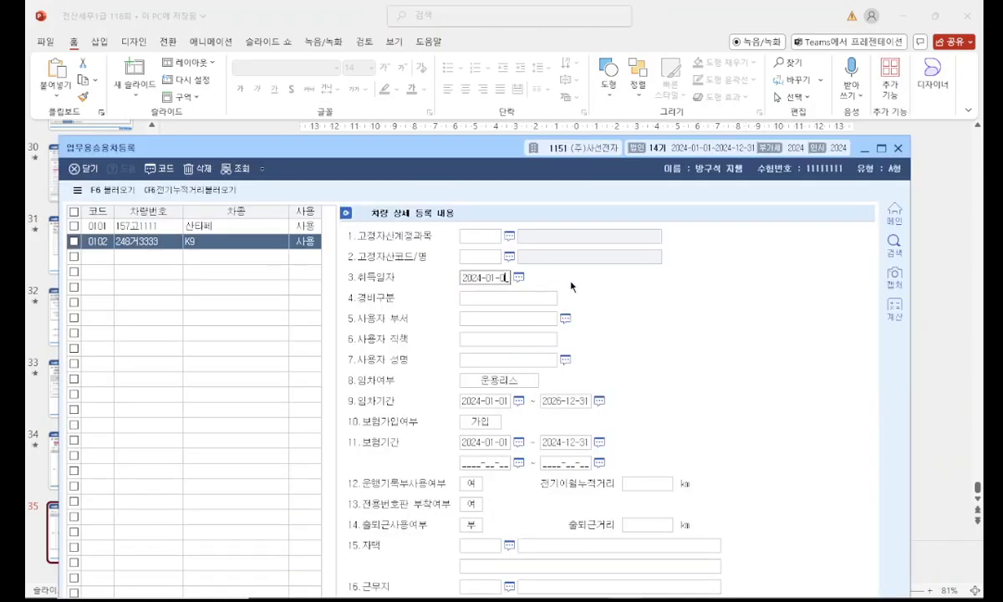
{"action": "key", "text": "Return"}
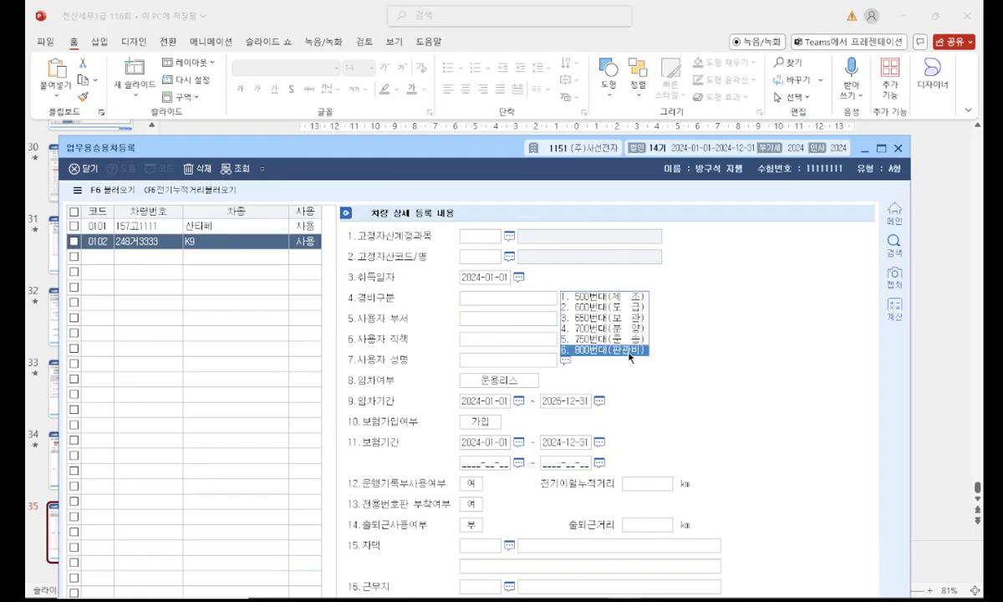
{"action": "left_click", "coordinate": [606, 350]}
{"action": "left_click", "coordinate": [507, 361]}
{"action": "left_click_drag", "start_coordinate": [410, 147], "coordinate": [381, 21]}
{"action": "left_click", "coordinate": [870, 18]}
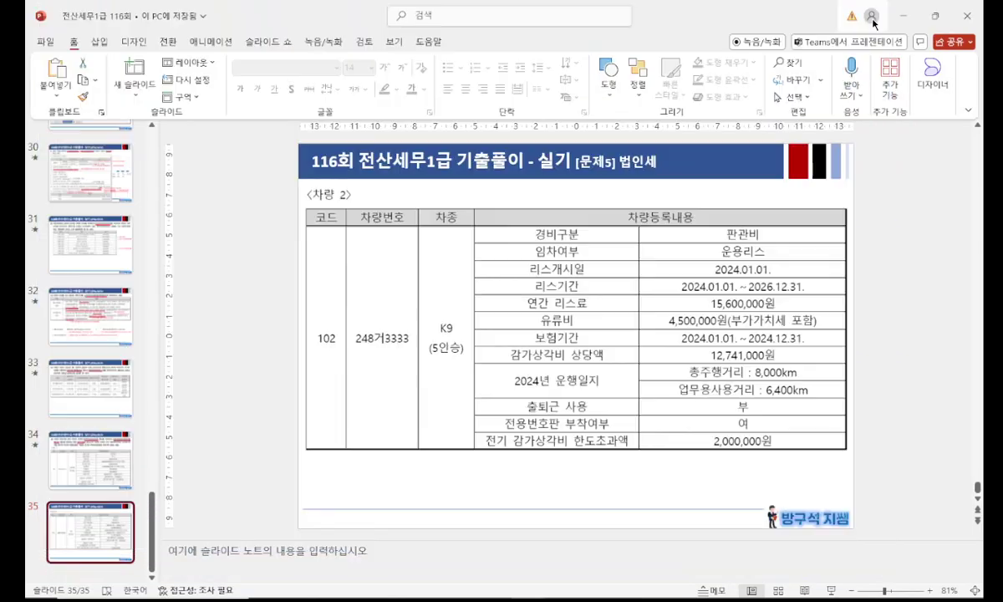
Reload the vehicle data in the 업무용승용차관련비용명세서 for the selected K9 only.
{"action": "key", "text": "alt+Tab"}
{"action": "left_click", "coordinate": [260, 106]}
{"action": "left_click", "coordinate": [260, 117]}
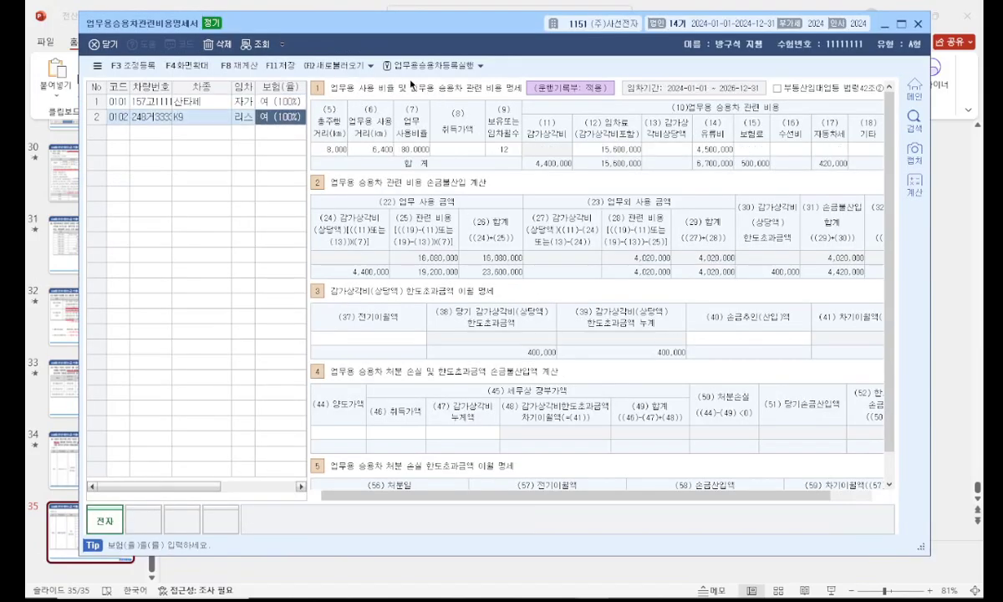
{"action": "left_click", "coordinate": [335, 65]}
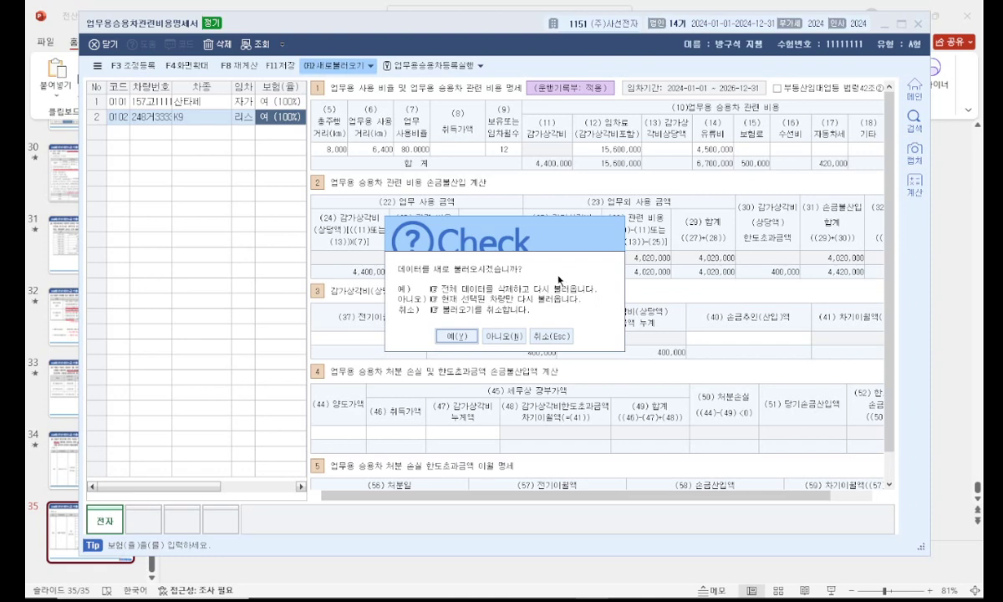
{"action": "left_click", "coordinate": [506, 336]}
{"action": "left_click", "coordinate": [221, 120]}
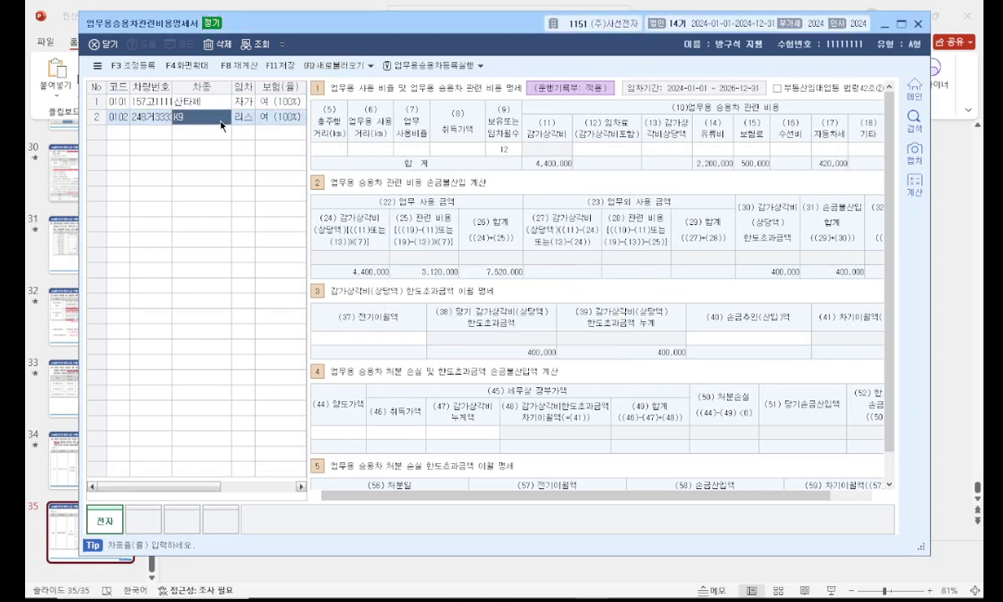
Enter the reloaded K9's 총주행거리 of 8,000 km and 업무용 사용거리 of 6,400 km, leaving 취득가액 blank.
{"action": "left_click", "coordinate": [328, 151]}
{"action": "type", "text": "8000"}
{"action": "key", "text": "Return"}
{"action": "type", "text": "6400"}
{"action": "key", "text": "Return"}
{"action": "key", "text": "Return"}
{"action": "key", "text": "Return"}
{"action": "key", "text": "Return"}
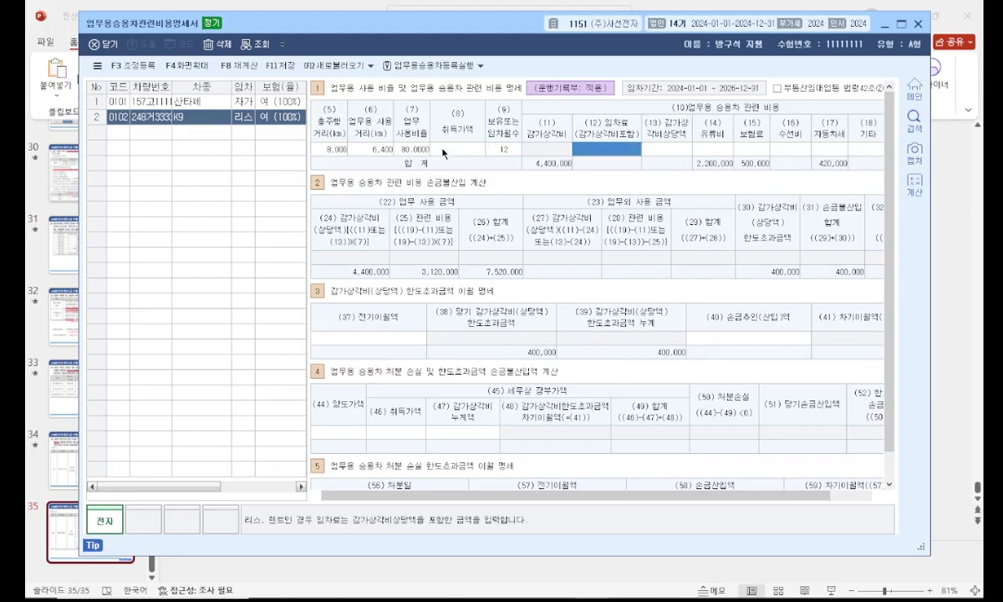
Enter the K9's 임차료 of 15,600,000 and 유류비 of 4,500,000.
{"action": "type", "text": "15,600,000"}
{"action": "key", "text": "Return"}
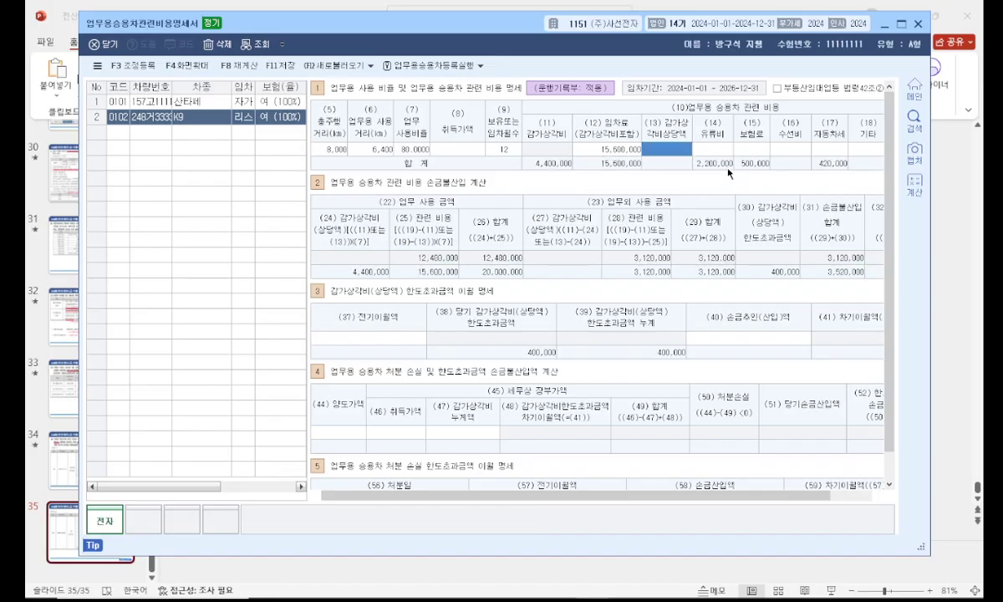
{"action": "left_click", "coordinate": [676, 6]}
{"action": "key", "text": "alt+Tab"}
{"action": "left_click", "coordinate": [703, 149]}
{"action": "type", "text": "4500000"}
{"action": "key", "text": "Return"}
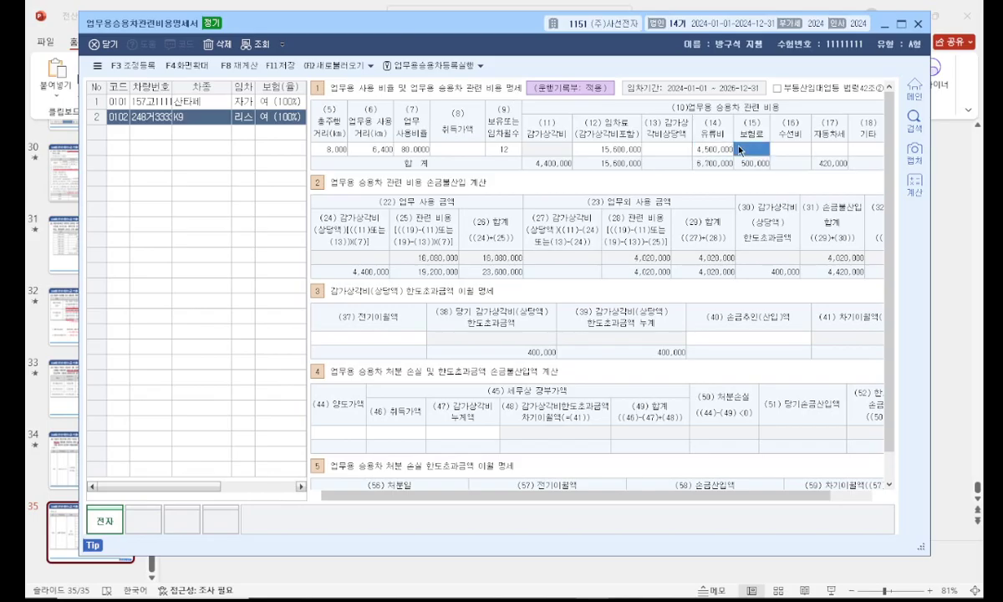
Check the 차량 2 slide and enter 12,741,000 as the K9's 감가상각비상당액.
{"action": "left_click", "coordinate": [679, 151]}
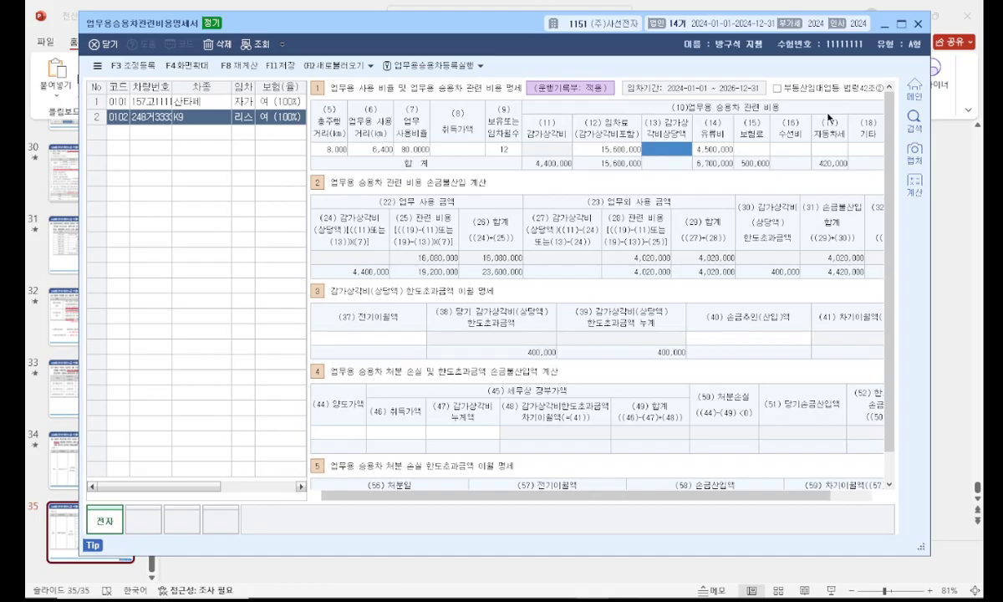
{"action": "key", "text": "alt+Tab"}
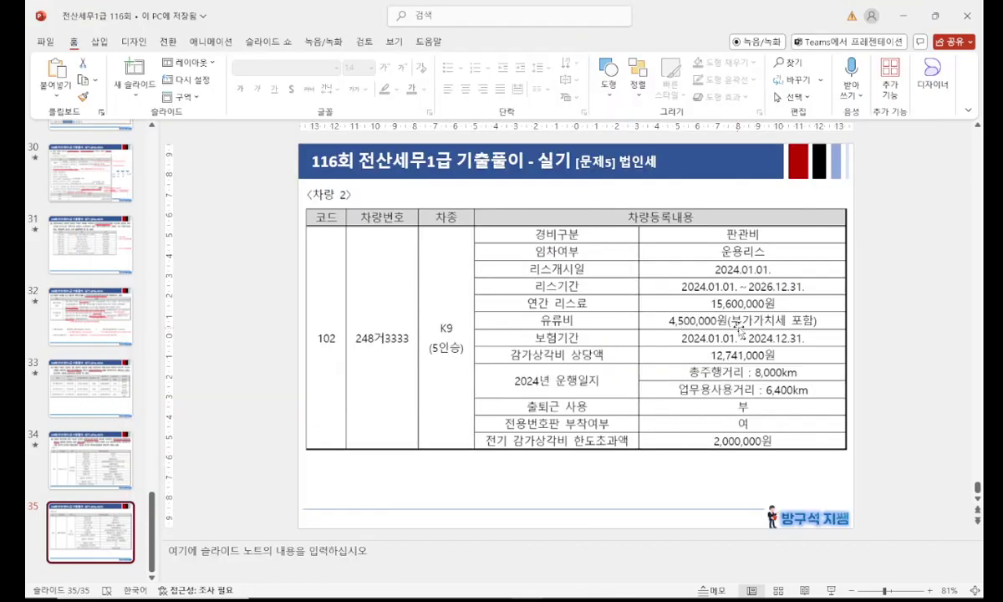
{"action": "key", "text": "alt+Tab"}
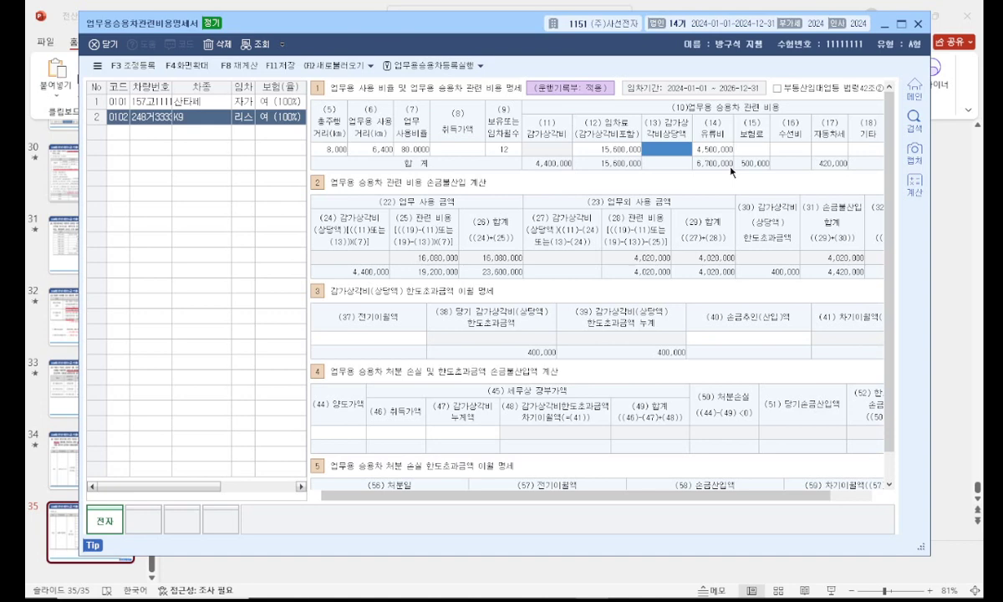
{"action": "type", "text": "12741000"}
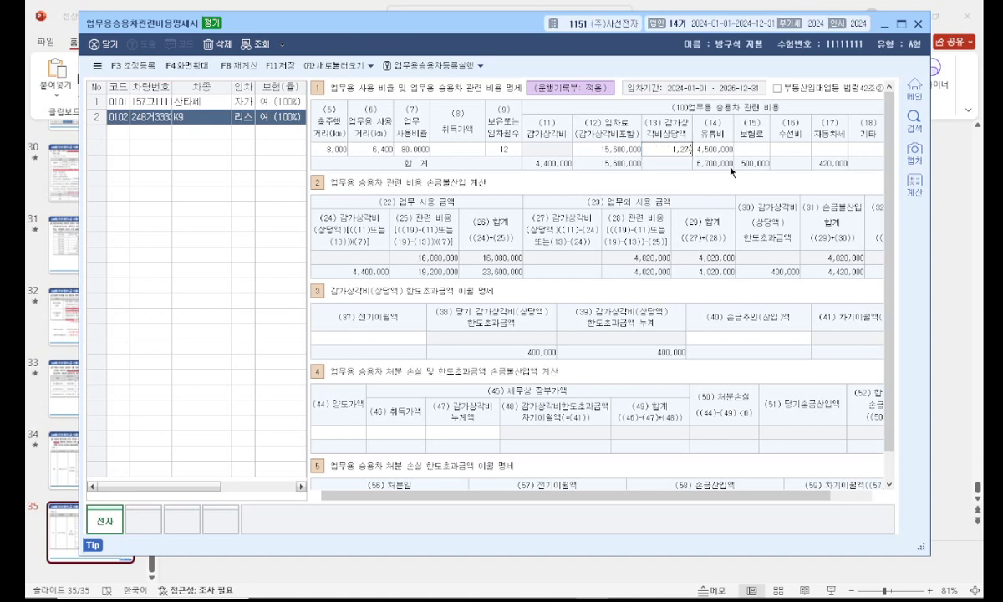
{"action": "key", "text": "Return"}
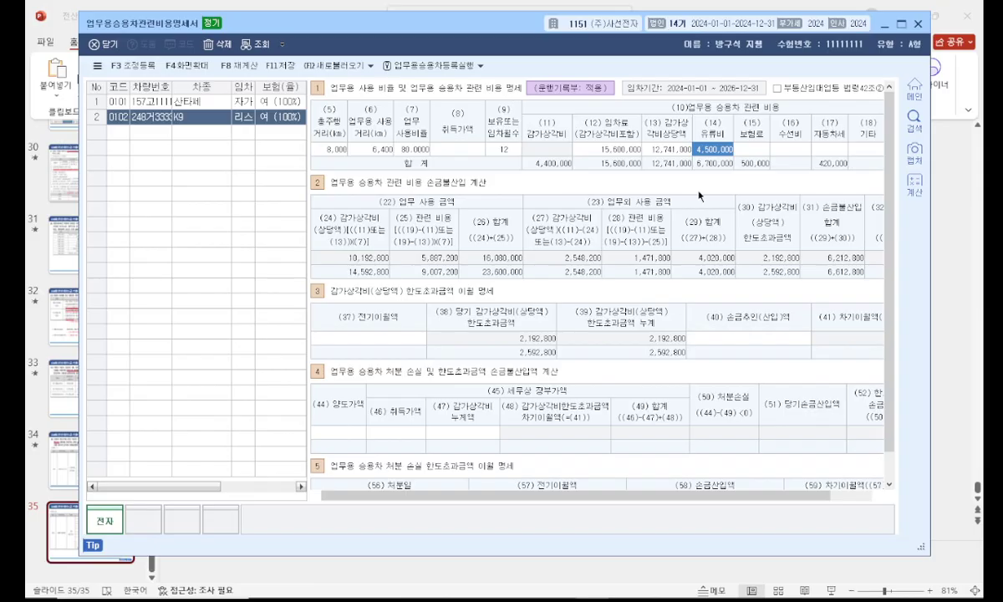
Mark the 전기 감가상각비 한도초과액 on the 차량 2 slide and enter 2,000,000 as the K9's 전기이월액.
{"action": "left_click", "coordinate": [342, 9]}
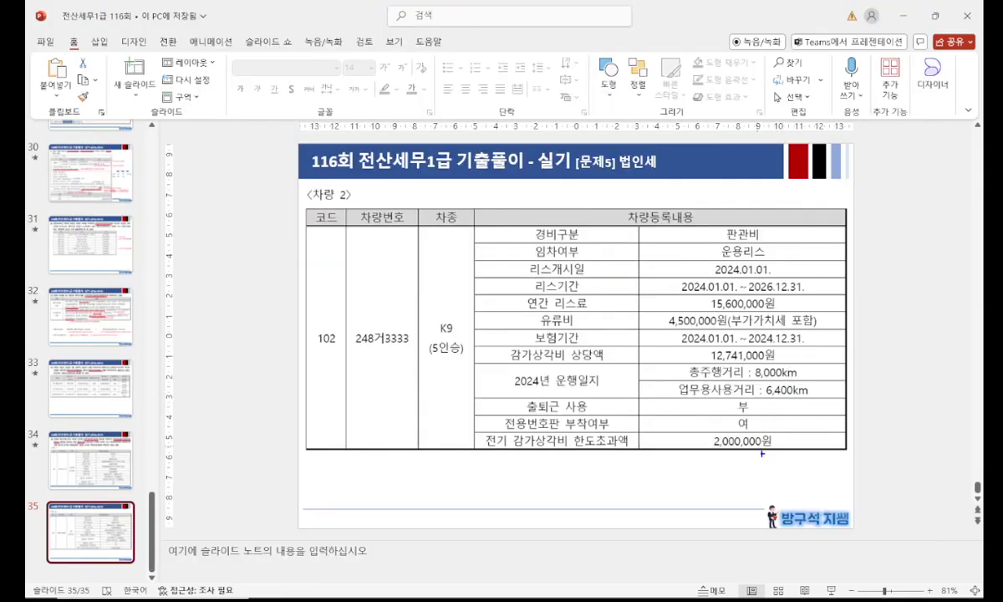
{"action": "mouse_move", "coordinate": [495, 452]}
{"action": "left_mouse_down"}
{"action": "mouse_move", "coordinate": [711, 452]}
{"action": "mouse_move", "coordinate": [736, 428]}
{"action": "mouse_move", "coordinate": [729, 462]}
{"action": "left_mouse_up"}
{"action": "key", "text": "alt+Tab"}
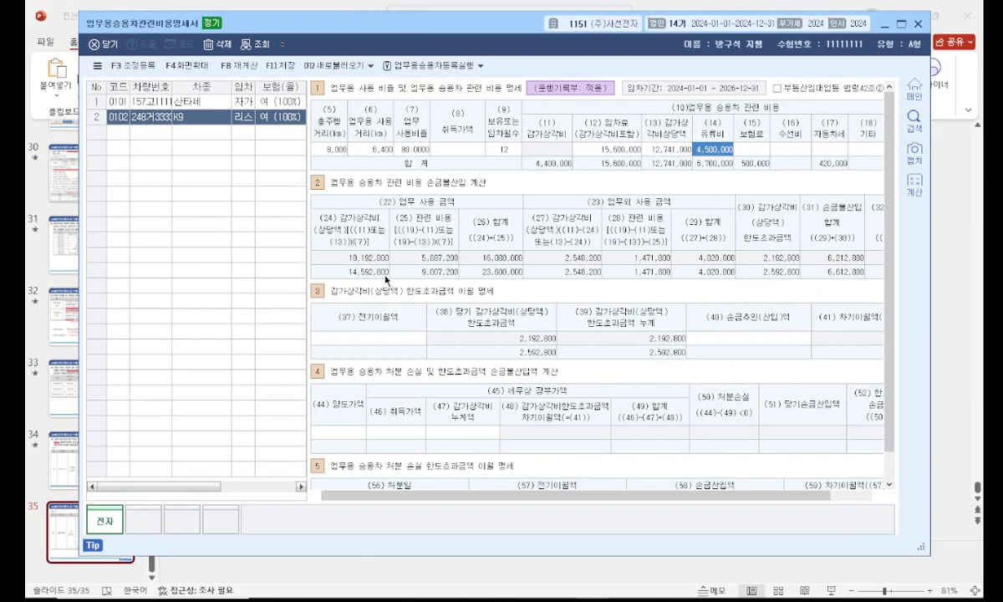
{"action": "left_click", "coordinate": [373, 343]}
{"action": "type", "text": "2000000"}
{"action": "key", "text": "Return"}
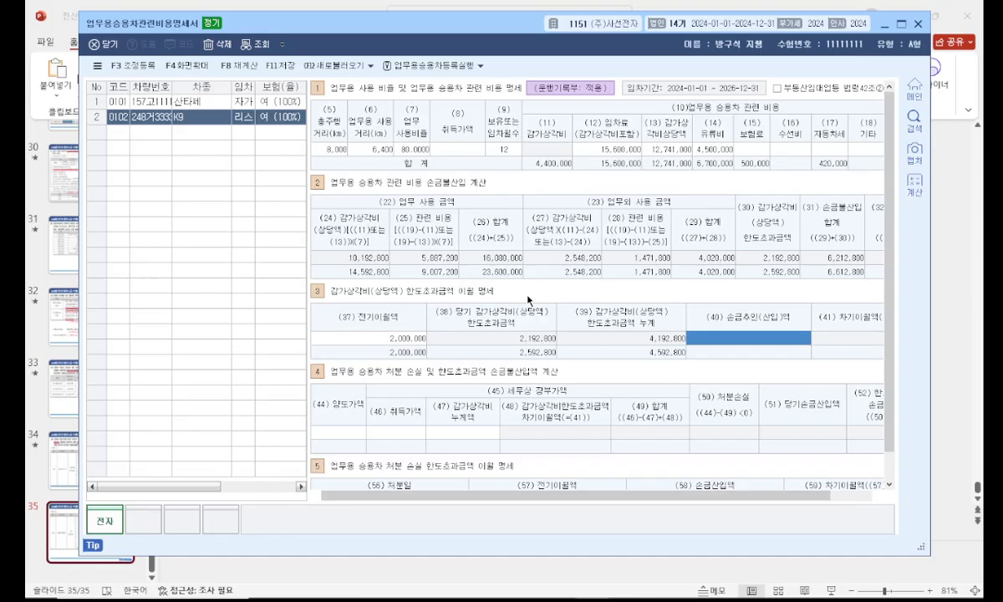
{"action": "left_click", "coordinate": [661, 151]}
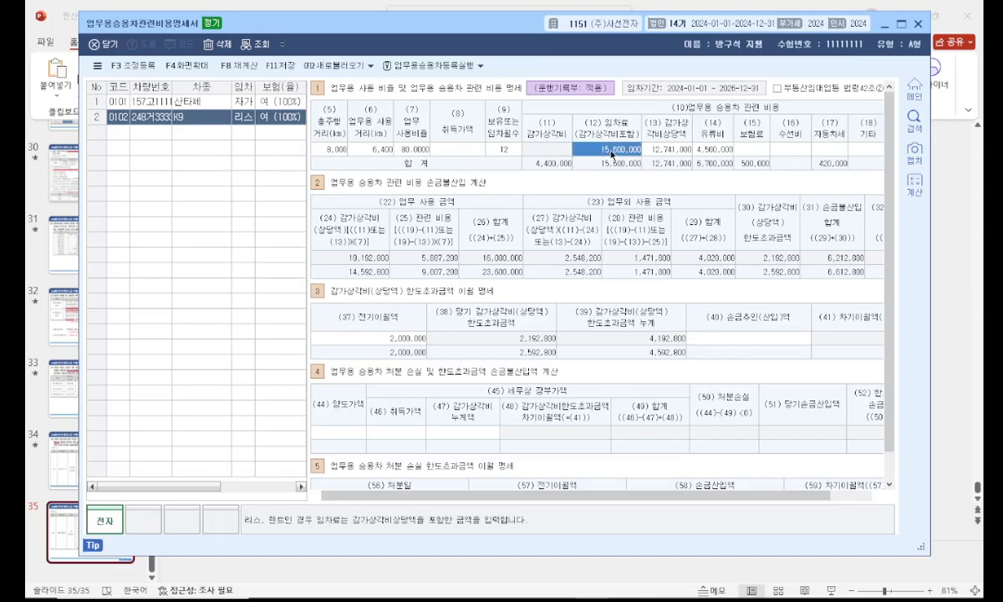
Review the K9's 취득가액, 감가상각비상당액 and 임차료 cells and circle the 임차료(감가상각비포함) column heading.
{"action": "left_click", "coordinate": [472, 149]}
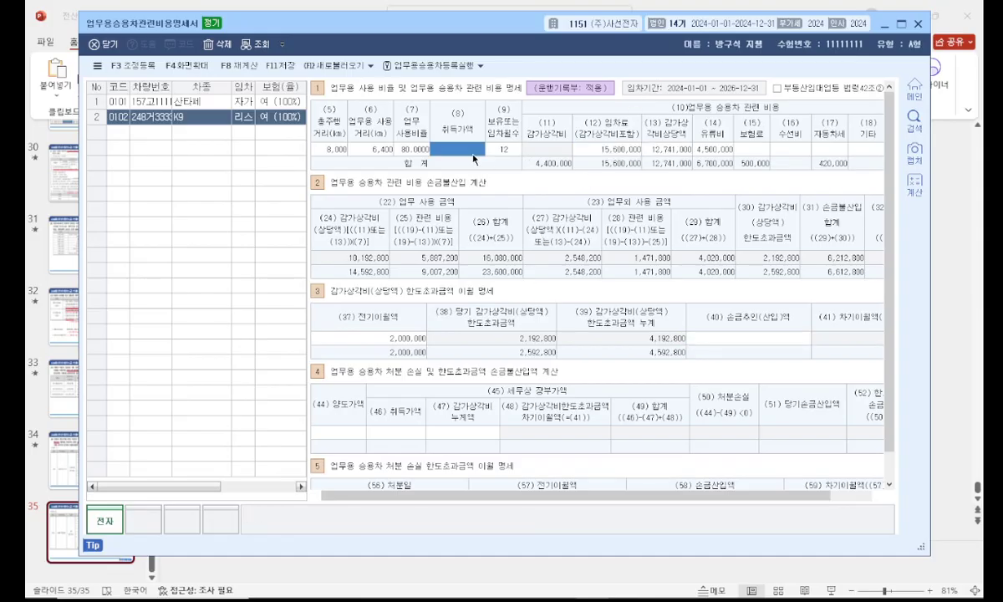
{"action": "left_click", "coordinate": [677, 151]}
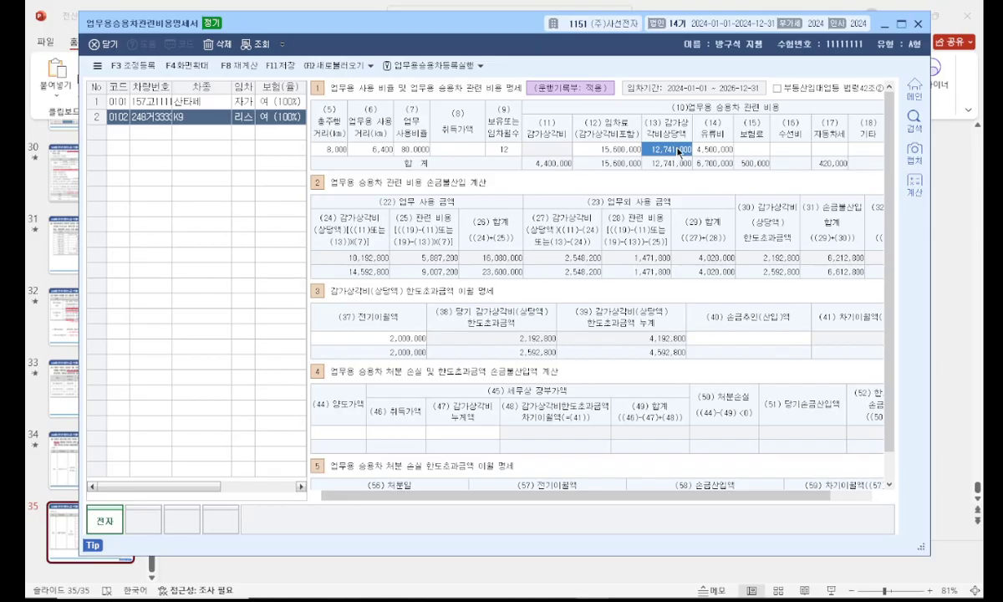
{"action": "left_click", "coordinate": [626, 151]}
{"action": "key", "text": "ctrl+2"}
{"action": "mouse_move", "coordinate": [589, 143]}
{"action": "left_mouse_down"}
{"action": "mouse_move", "coordinate": [624, 122]}
{"action": "mouse_move", "coordinate": [628, 104]}
{"action": "mouse_move", "coordinate": [640, 134]}
{"action": "left_mouse_up"}
{"action": "key", "text": "ctrl+z"}
{"action": "mouse_move", "coordinate": [630, 122]}
{"action": "left_mouse_down"}
{"action": "mouse_move", "coordinate": [655, 101]}
{"action": "mouse_move", "coordinate": [634, 120]}
{"action": "left_mouse_up"}
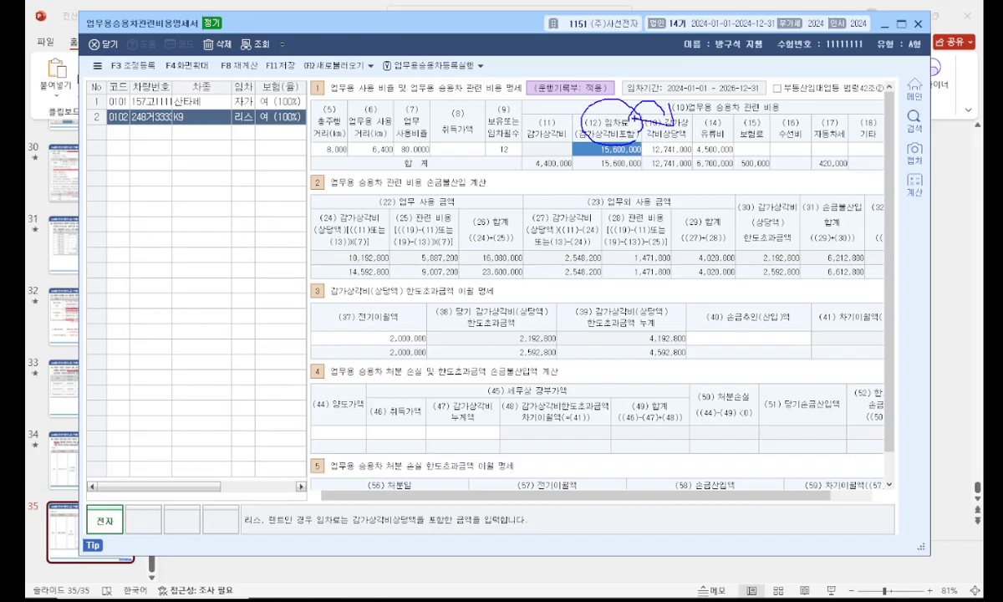
{"action": "key", "text": "Escape"}
{"action": "mouse_move", "coordinate": [800, 493]}
{"action": "left_mouse_down"}
{"action": "mouse_move", "coordinate": [864, 494]}
{"action": "mouse_move", "coordinate": [794, 494]}
{"action": "left_mouse_up"}
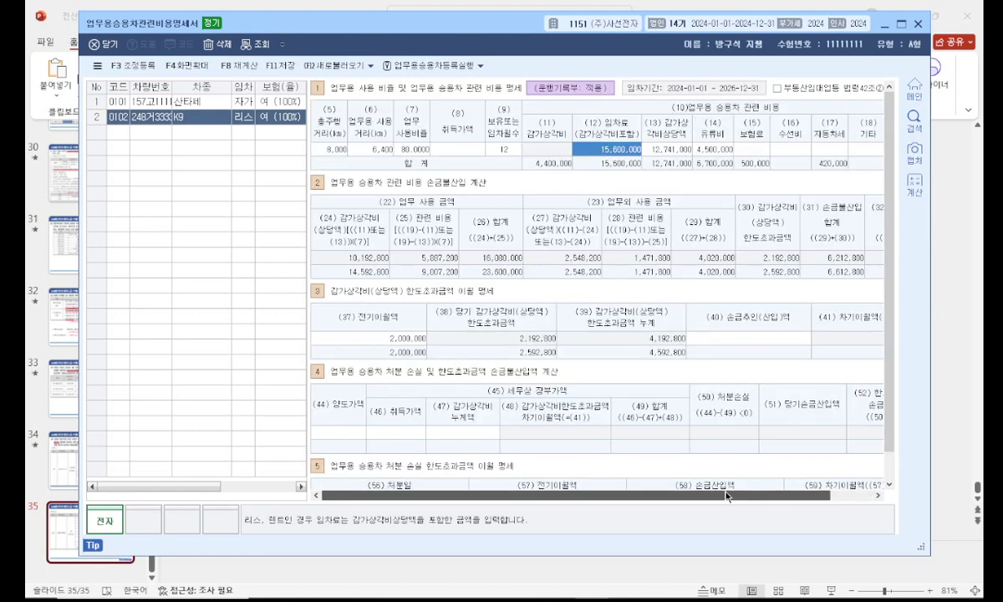
Save the vehicle expense statement and view its 조정등록 window for the K9 and the 산타페.
{"action": "left_click", "coordinate": [276, 64]}
{"action": "left_click", "coordinate": [130, 64]}
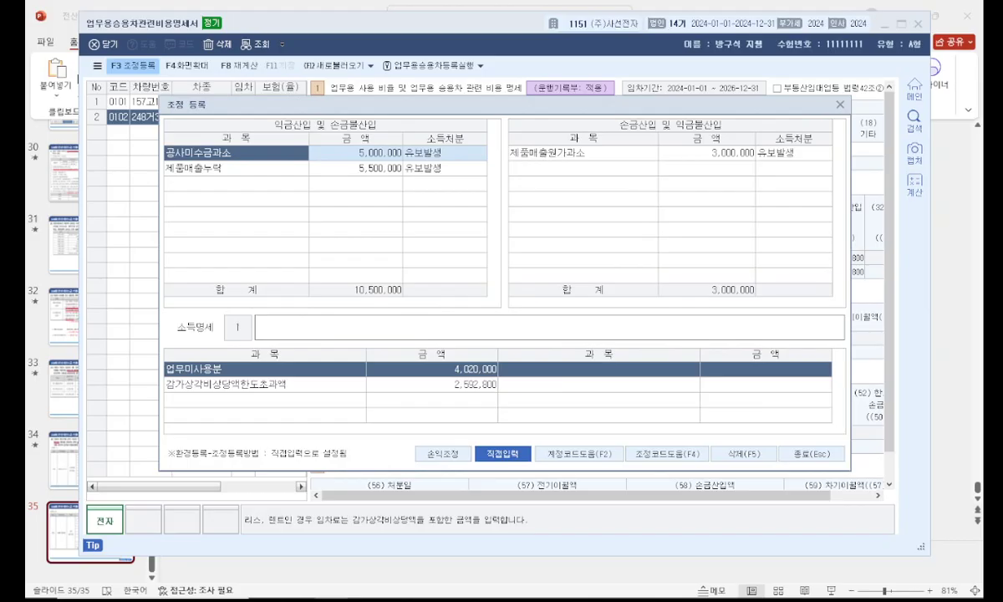
{"action": "left_click", "coordinate": [839, 104]}
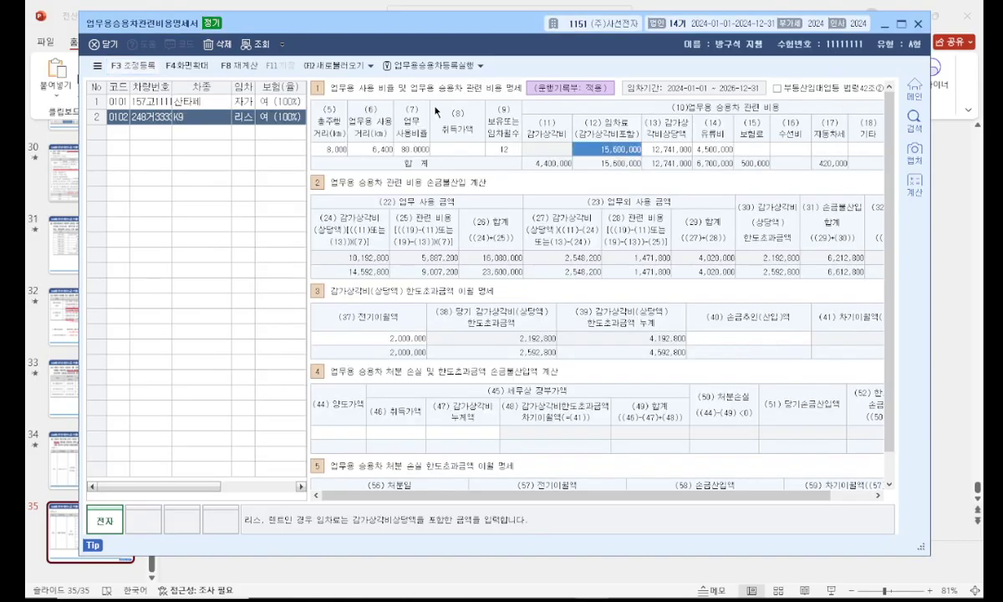
{"action": "left_click", "coordinate": [134, 67]}
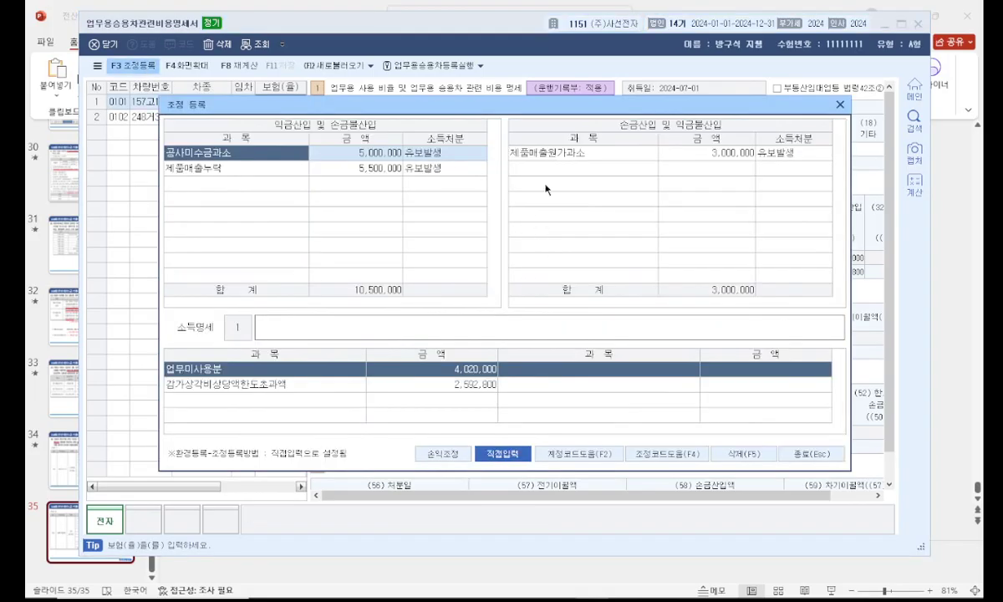
{"action": "left_click", "coordinate": [841, 104]}
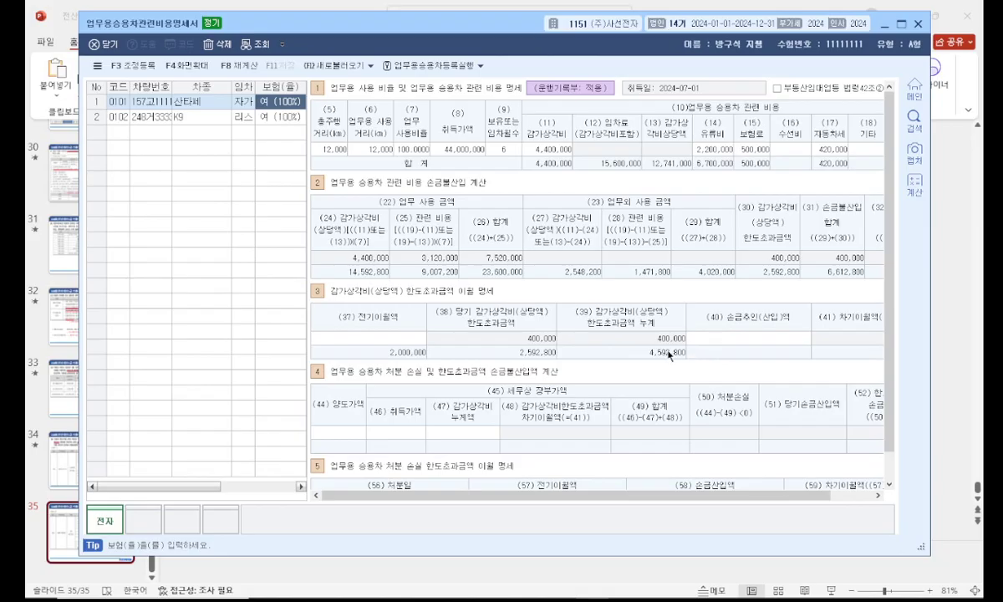
Mark the cumulative 감가상각비 한도초과금액 누계 first for the 산타페, then for the K9.
{"action": "mouse_move", "coordinate": [692, 346]}
{"action": "left_mouse_down"}
{"action": "mouse_move", "coordinate": [643, 328]}
{"action": "mouse_move", "coordinate": [693, 344]}
{"action": "mouse_move", "coordinate": [672, 354]}
{"action": "left_mouse_up"}
{"action": "key", "text": "Escape"}
{"action": "left_click", "coordinate": [251, 117]}
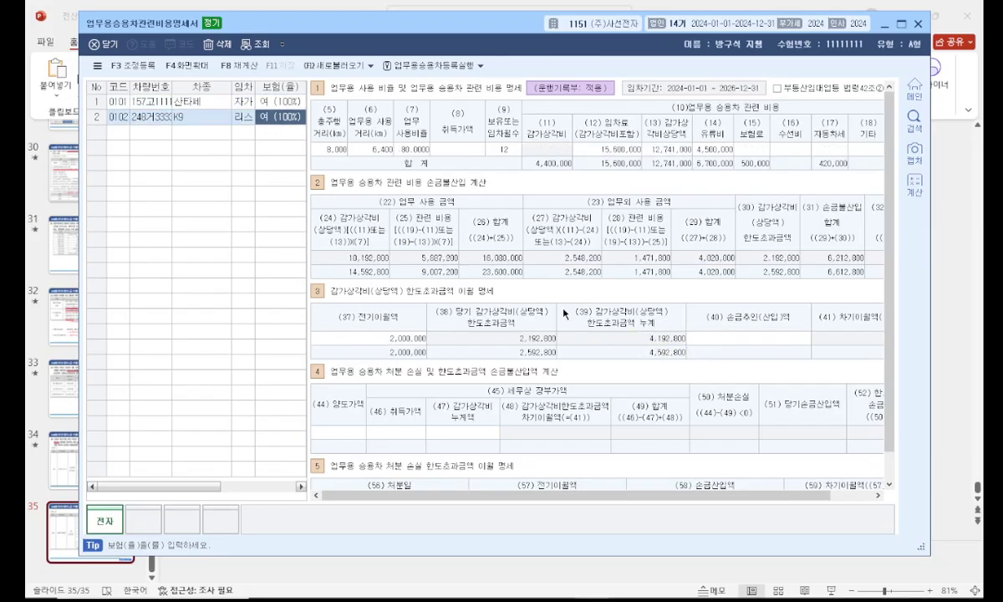
{"action": "mouse_move", "coordinate": [675, 350]}
{"action": "left_mouse_down"}
{"action": "mouse_move", "coordinate": [651, 324]}
{"action": "mouse_move", "coordinate": [682, 344]}
{"action": "left_mouse_up"}
{"action": "key", "text": "Escape"}
View 조정등록 beside the K9's expense figures and close it.
{"action": "left_click", "coordinate": [132, 67]}
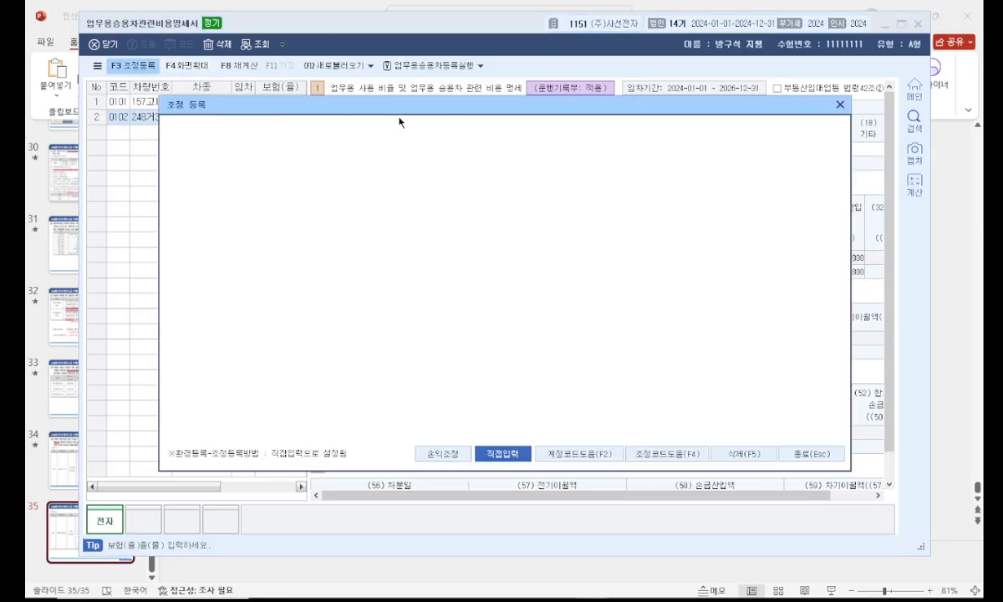
{"action": "left_click_drag", "start_coordinate": [489, 105], "coordinate": [412, 216]}
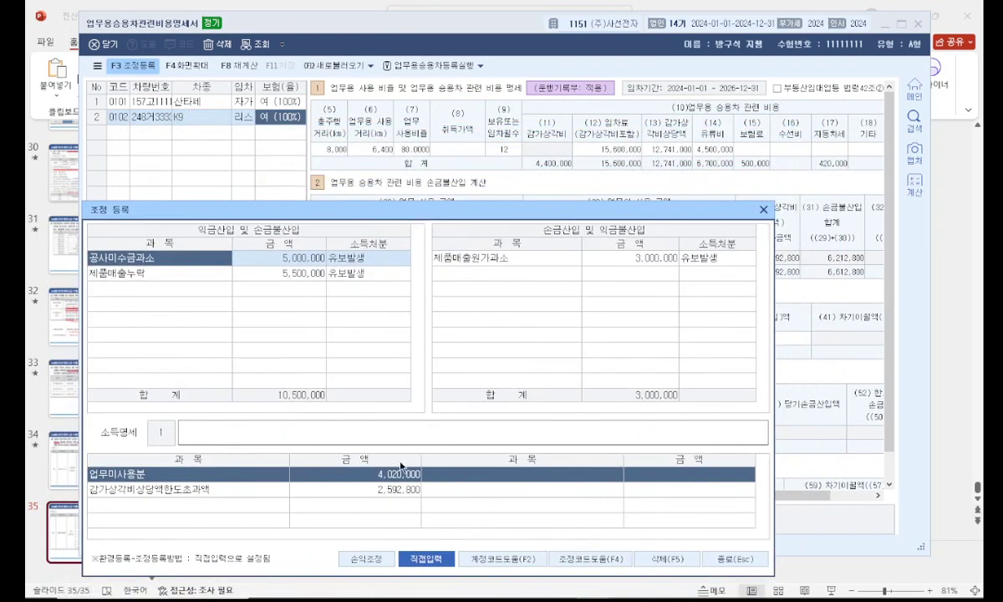
{"action": "left_click", "coordinate": [763, 209]}
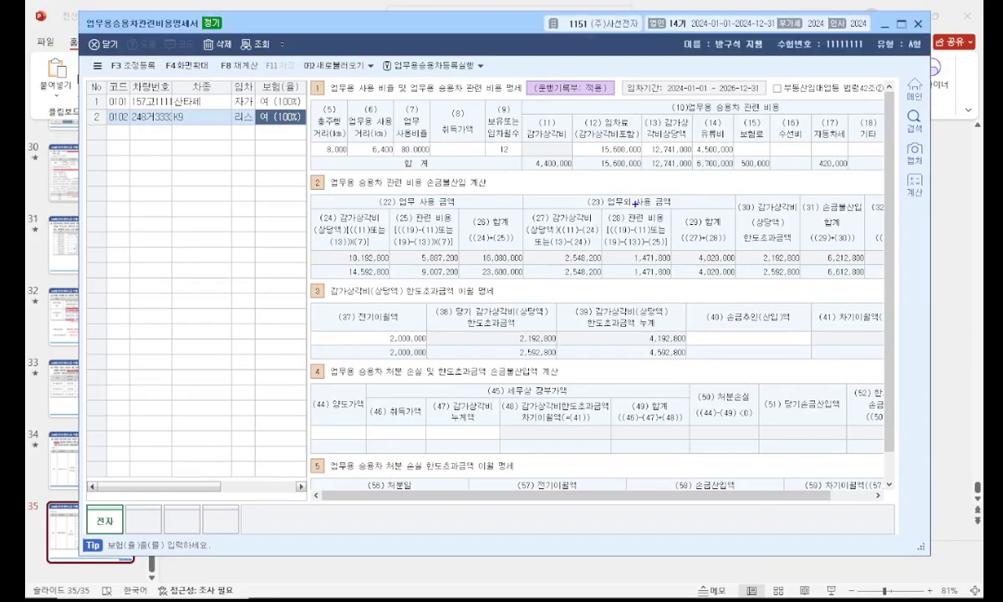
Annotate how the K9's 업무사용비율 splits 업무 사용 금액 from 업무외 사용 금액, marking 20% and the 합계.
{"action": "mouse_move", "coordinate": [594, 198]}
{"action": "left_mouse_down"}
{"action": "mouse_move", "coordinate": [669, 189]}
{"action": "mouse_move", "coordinate": [644, 207]}
{"action": "left_mouse_up"}
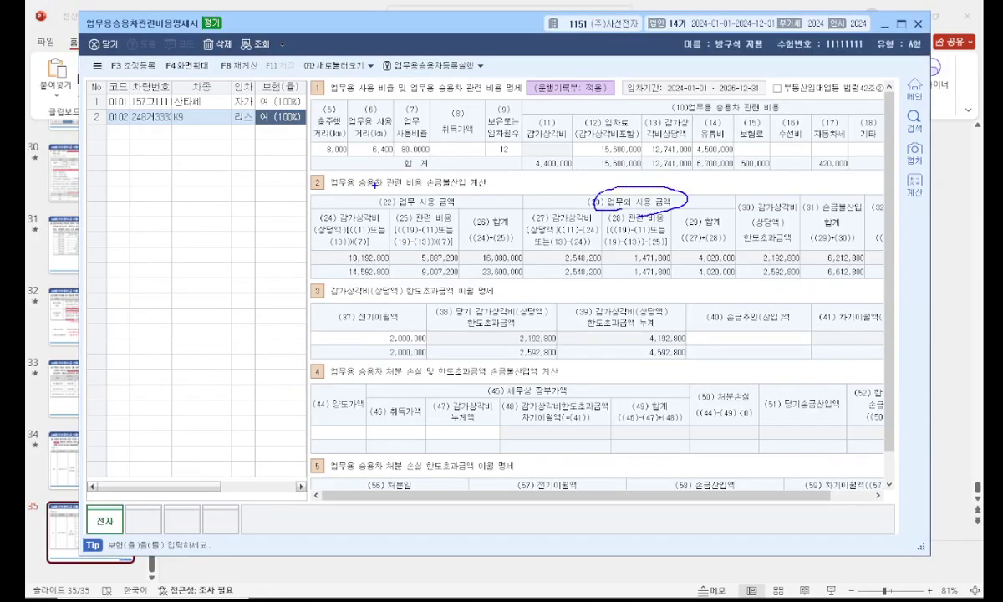
{"action": "left_click_drag", "start_coordinate": [391, 206], "coordinate": [460, 202]}
{"action": "mouse_move", "coordinate": [402, 154]}
{"action": "left_mouse_down"}
{"action": "mouse_move", "coordinate": [407, 142]}
{"action": "mouse_move", "coordinate": [464, 206]}
{"action": "left_mouse_up"}
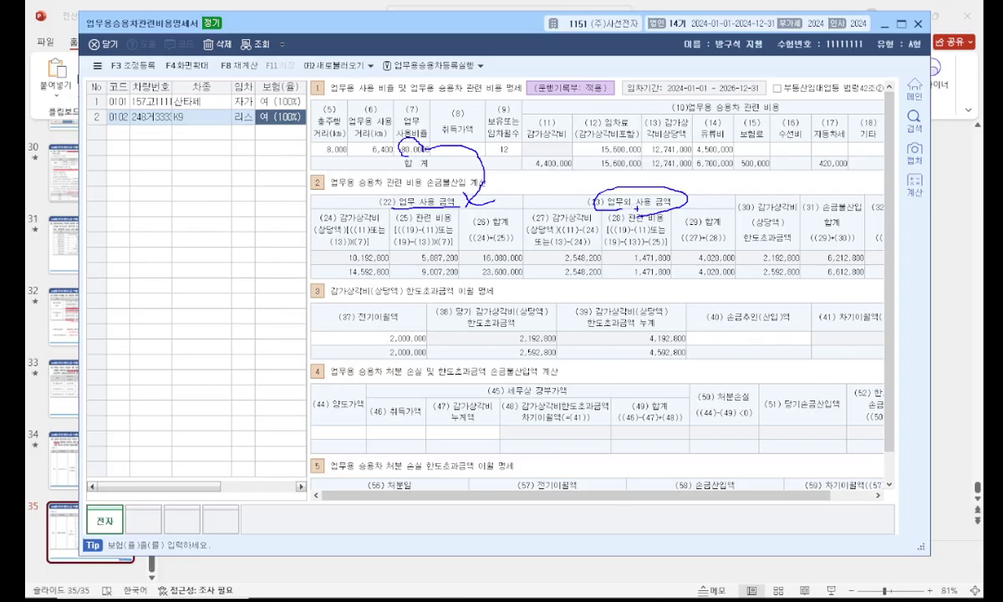
{"action": "left_click_drag", "start_coordinate": [412, 140], "coordinate": [599, 185]}
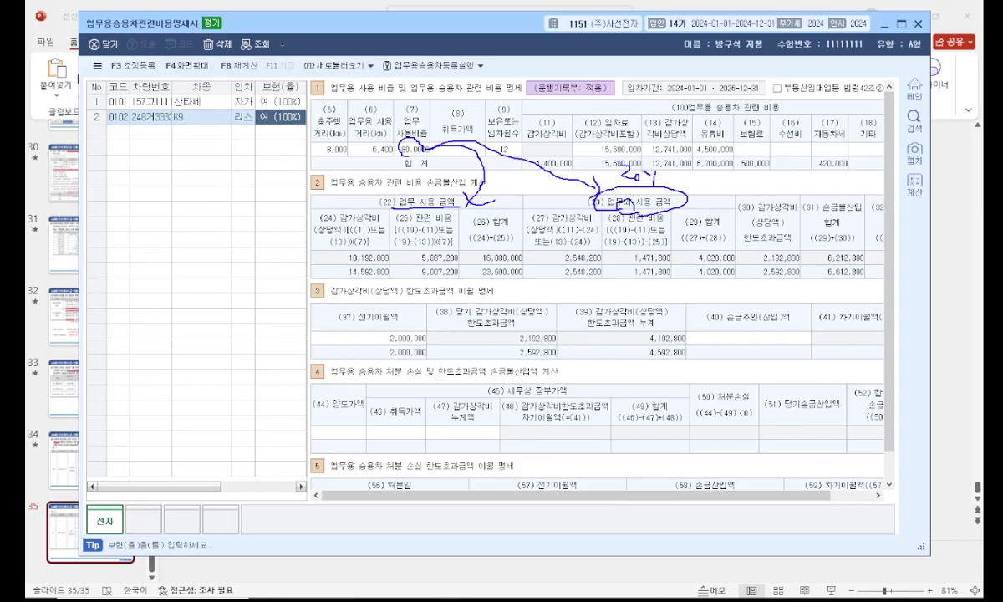
{"action": "left_click_drag", "start_coordinate": [696, 267], "coordinate": [718, 268]}
{"action": "key", "text": "Escape"}
Compare the 업무미사용분 in 조정등록 with the 업무외 사용 금액 합계 on the statement.
{"action": "left_click", "coordinate": [127, 66]}
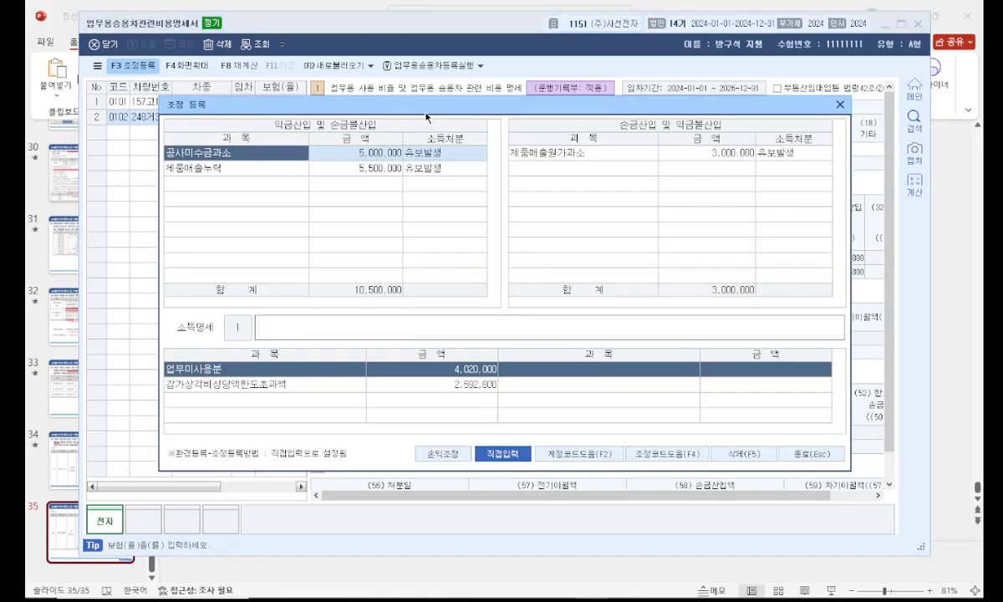
{"action": "mouse_move", "coordinate": [471, 103]}
{"action": "left_mouse_down"}
{"action": "mouse_move", "coordinate": [365, 138]}
{"action": "mouse_move", "coordinate": [363, 276]}
{"action": "mouse_move", "coordinate": [294, 116]}
{"action": "mouse_move", "coordinate": [259, 87]}
{"action": "mouse_move", "coordinate": [373, 118]}
{"action": "left_mouse_up"}
{"action": "mouse_move", "coordinate": [390, 391]}
{"action": "left_mouse_down"}
{"action": "mouse_move", "coordinate": [421, 387]}
{"action": "mouse_move", "coordinate": [393, 389]}
{"action": "left_mouse_up"}
{"action": "key", "text": "Escape"}
{"action": "left_click_drag", "start_coordinate": [648, 132], "coordinate": [637, 301]}
{"action": "mouse_move", "coordinate": [729, 244]}
{"action": "left_mouse_down"}
{"action": "mouse_move", "coordinate": [706, 261]}
{"action": "mouse_move", "coordinate": [732, 243]}
{"action": "left_mouse_up"}
{"action": "key", "text": "Escape"}
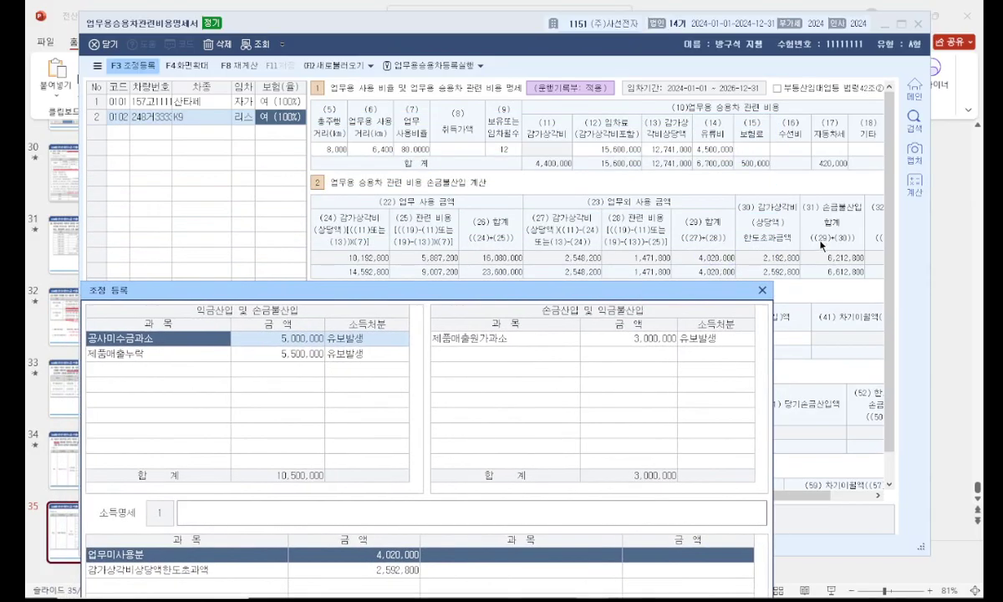
Mark the 감가상각비상당액한도초과액 in 조정등록 and close the window.
{"action": "key", "text": "ctrl+2"}
{"action": "left_click_drag", "start_coordinate": [628, 290], "coordinate": [690, 165]}
{"action": "left_click", "coordinate": [462, 444]}
{"action": "key", "text": "ctrl+2"}
{"action": "mouse_move", "coordinate": [452, 457]}
{"action": "left_mouse_down"}
{"action": "mouse_move", "coordinate": [454, 467]}
{"action": "mouse_move", "coordinate": [492, 457]}
{"action": "left_mouse_up"}
{"action": "key", "text": "Escape"}
{"action": "left_click", "coordinate": [824, 164]}
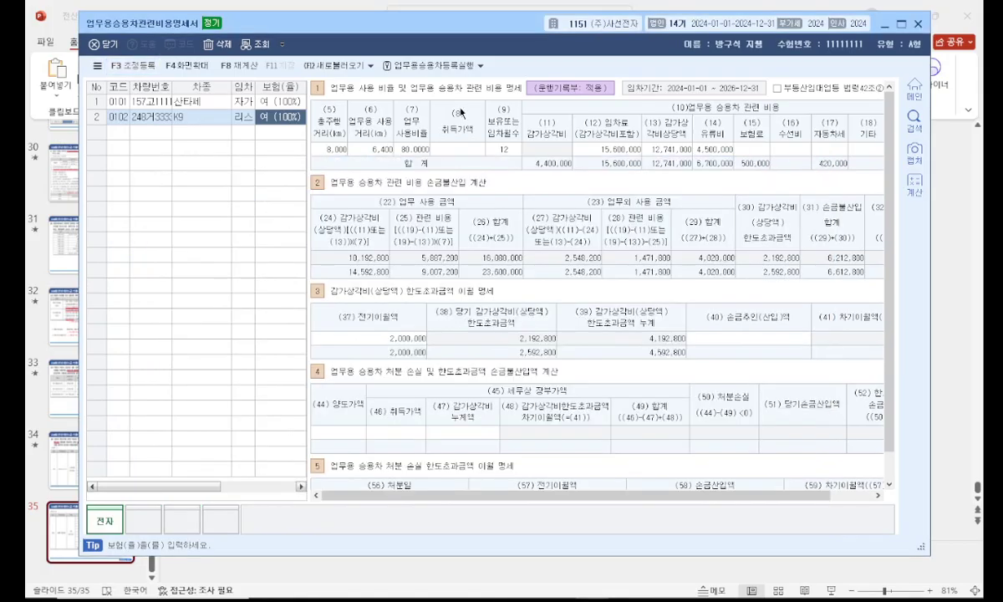
Circle the 산타페's 감가상각비 한도초과금액, return to the K9 and check the adjustment items in 조정등록.
{"action": "left_click", "coordinate": [198, 103]}
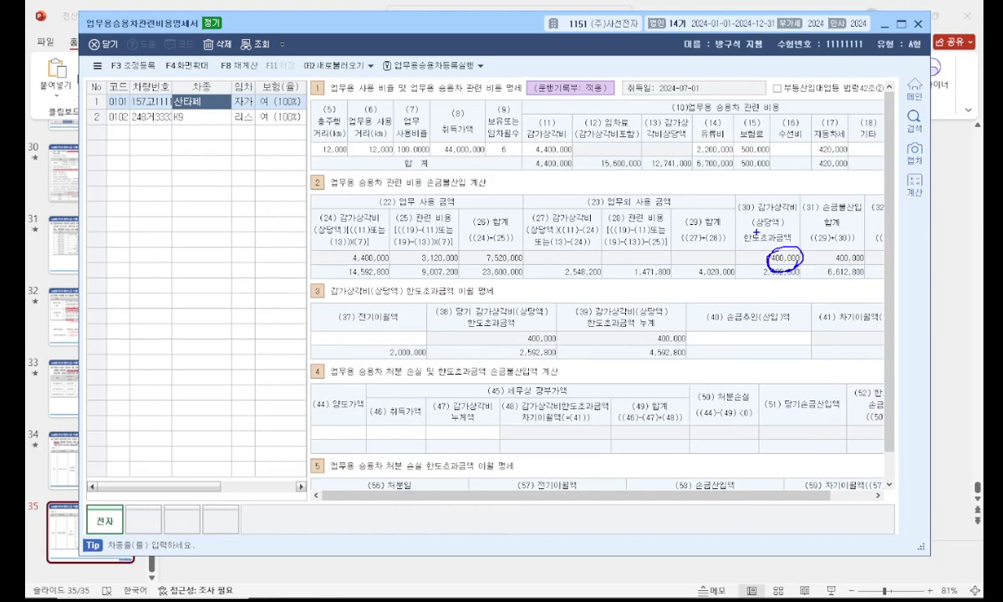
{"action": "key", "text": "Escape"}
{"action": "left_click", "coordinate": [198, 117]}
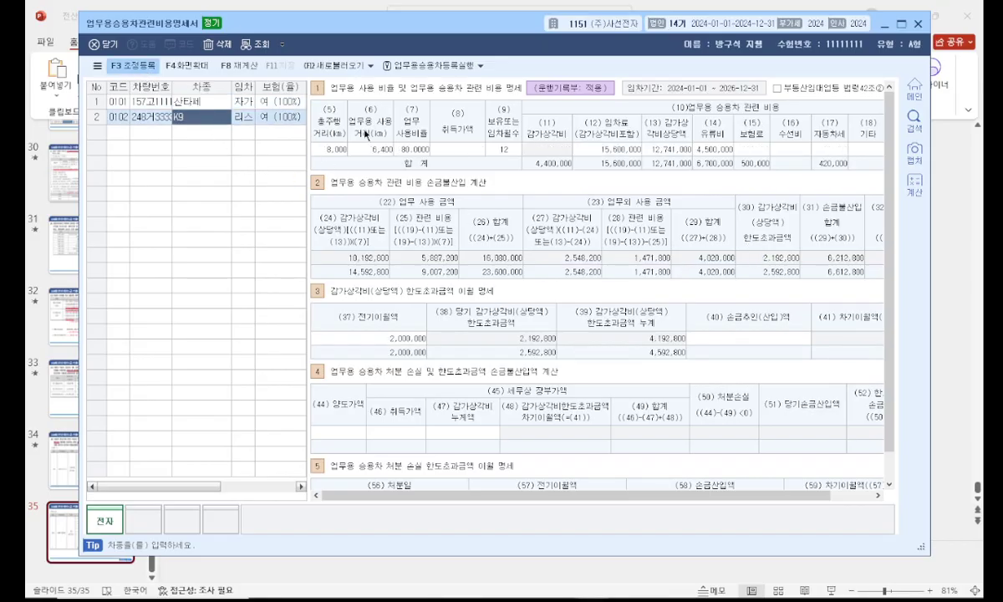
{"action": "key", "text": "F3"}
{"action": "left_click_drag", "start_coordinate": [437, 117], "coordinate": [466, 125]}
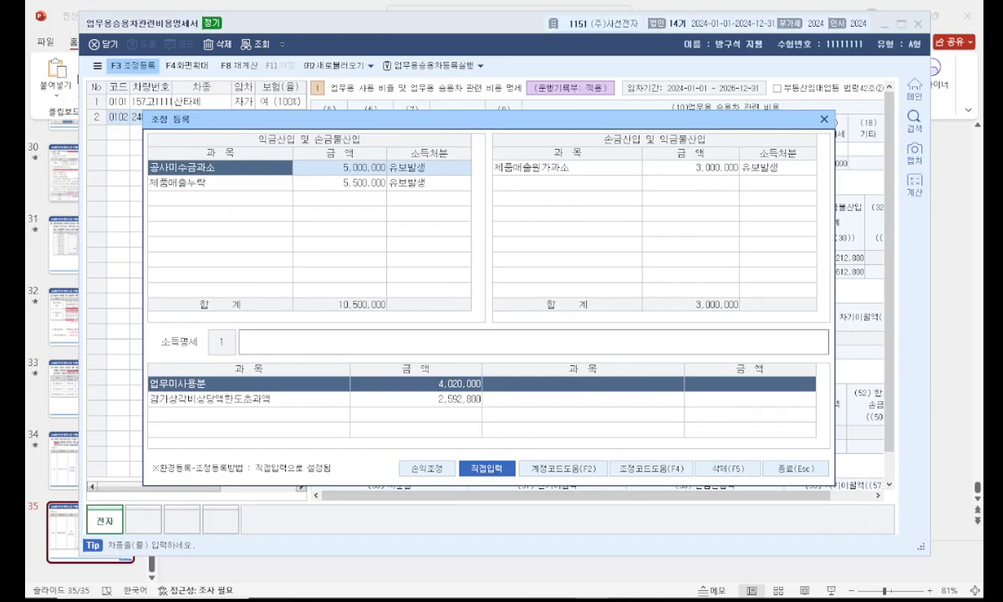
{"action": "left_click", "coordinate": [276, 357]}
{"action": "key", "text": "Escape"}
Open 조정등록 for the 산타페 and select the first blank row under 익금산입 및 손금불산입.
{"action": "left_click", "coordinate": [224, 102]}
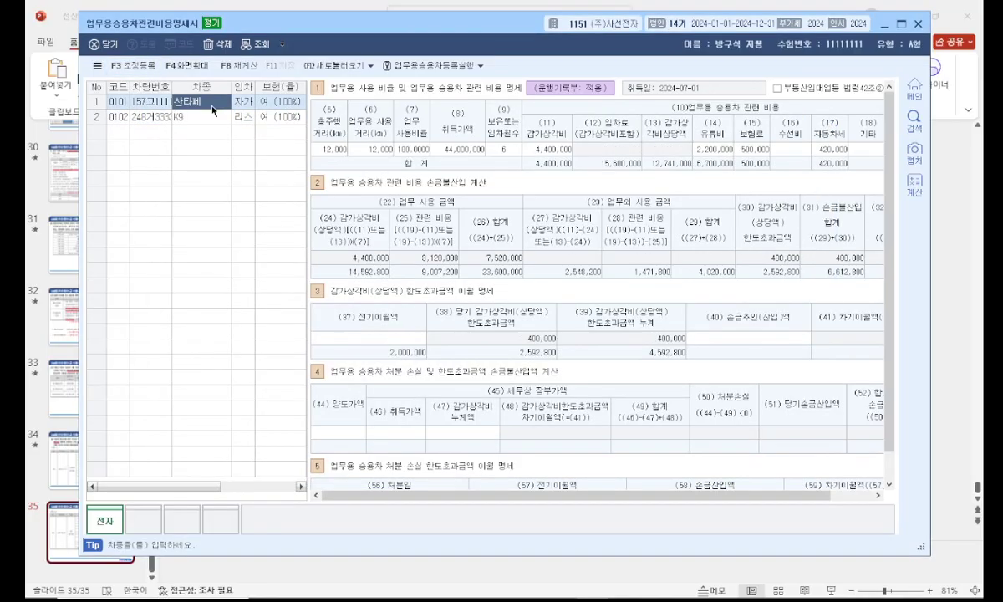
{"action": "left_click", "coordinate": [189, 66]}
{"action": "key", "text": "F3"}
{"action": "left_click_drag", "start_coordinate": [380, 98], "coordinate": [292, 236]}
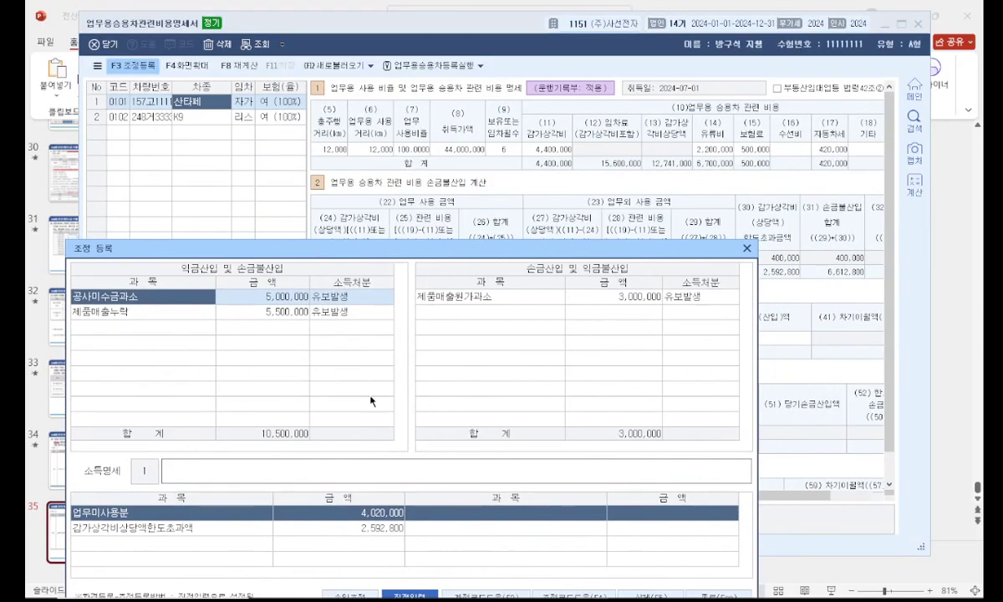
{"action": "left_click", "coordinate": [230, 324]}
{"action": "left_click_drag", "start_coordinate": [315, 246], "coordinate": [320, 177]}
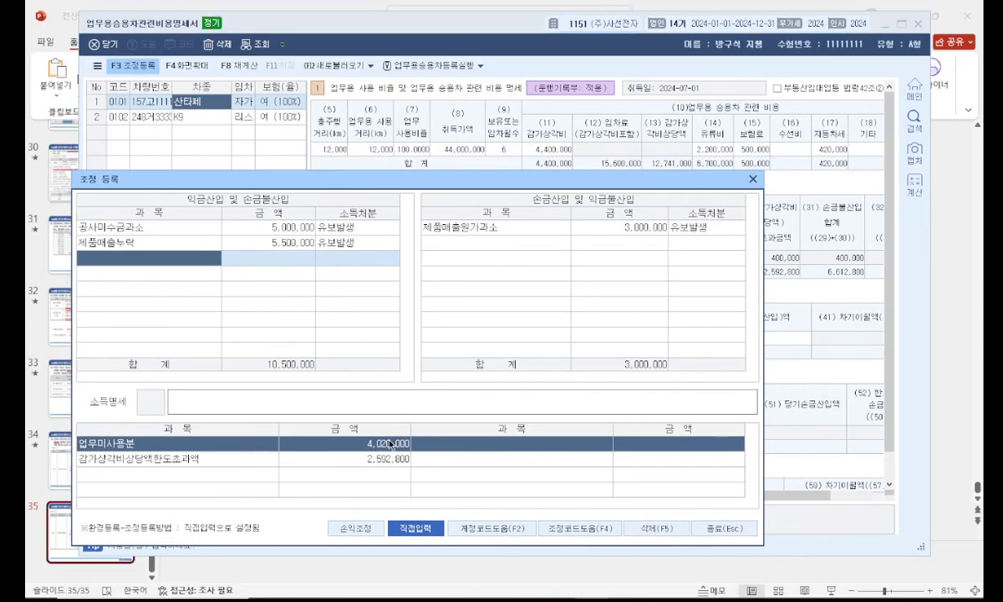
Toggle the 손익조정 column on and off again in 조정등록 and switch off 직접입력.
{"action": "left_click", "coordinate": [355, 527]}
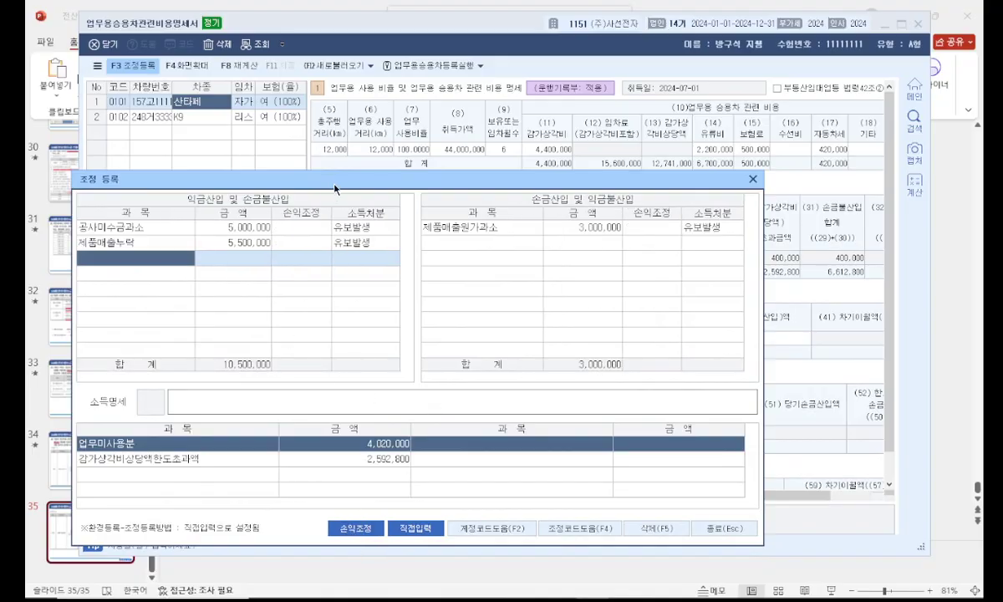
{"action": "left_click_drag", "start_coordinate": [315, 178], "coordinate": [385, 190]}
{"action": "left_click", "coordinate": [427, 543]}
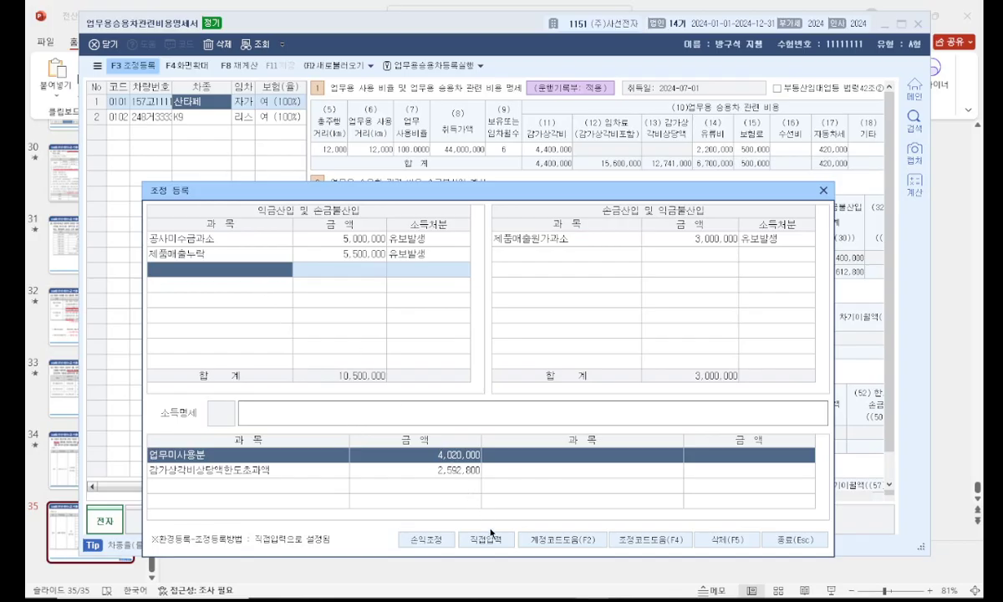
{"action": "left_click", "coordinate": [490, 536]}
Search the account code help for 감가상각비한도 from the blank 익금산입 row, clear the search and close the list.
{"action": "key", "text": "F2"}
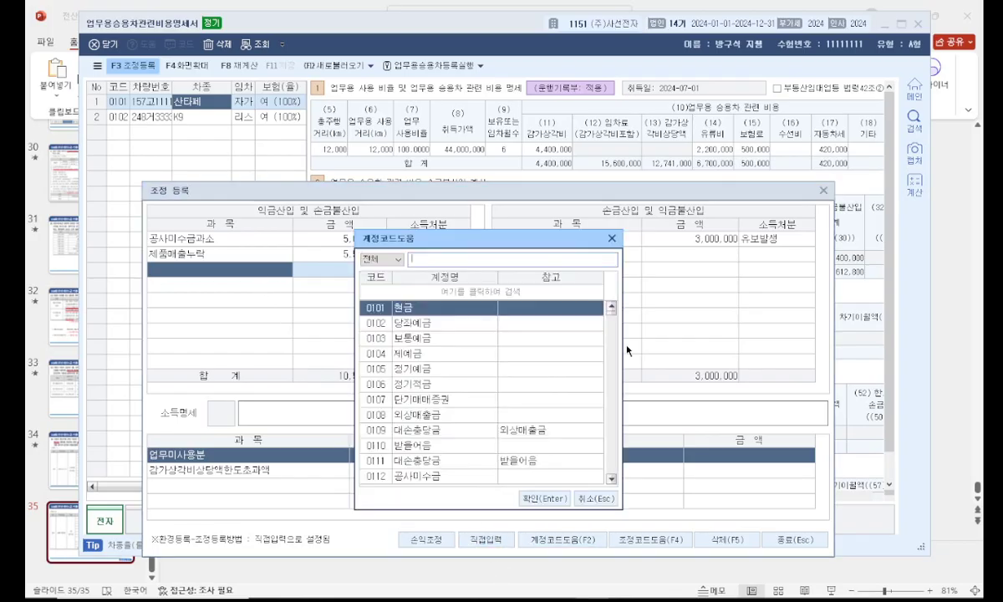
{"action": "type", "text": "ㄱ"}
{"action": "type", "text": "감가상각비한ㄷ"}
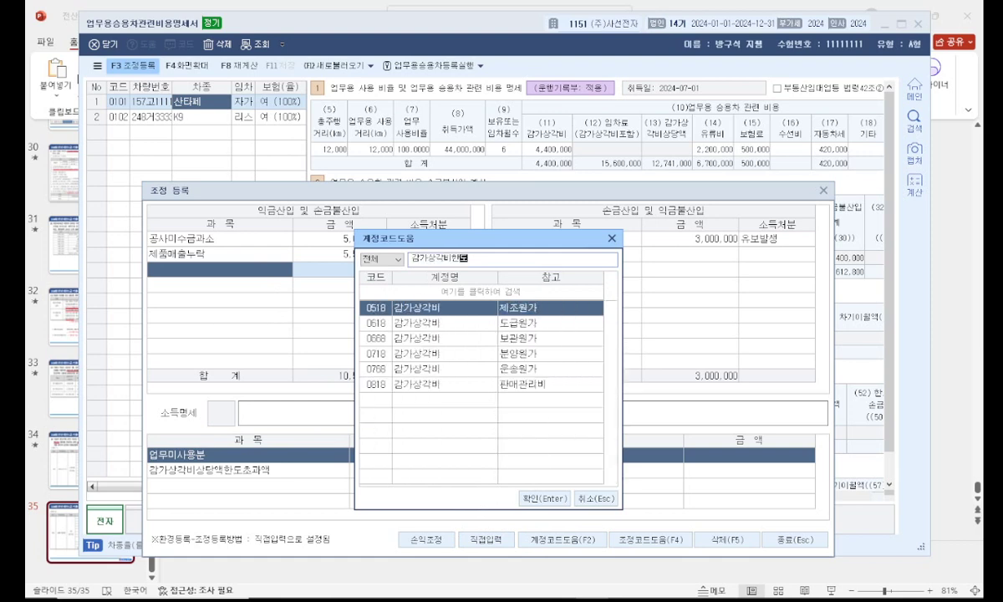
{"action": "key", "text": "BackSpace"}
{"action": "key", "text": "BackSpace"}
{"action": "key", "text": "BackSpace"}
{"action": "key", "text": "BackSpace"}
{"action": "key", "text": "BackSpace"}
{"action": "key", "text": "BackSpace"}
{"action": "type", "text": "ㄱ"}
{"action": "key", "text": "Escape"}
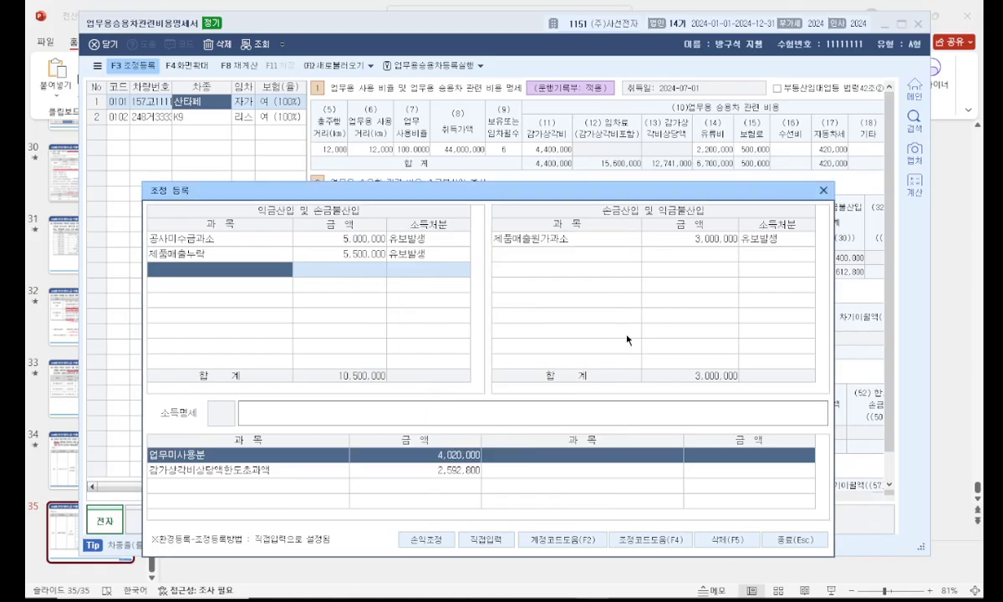
Search the account code help for 감가상각비 from the blank 익금산입 row and close the list.
{"action": "left_click", "coordinate": [579, 339]}
{"action": "left_click", "coordinate": [271, 275]}
{"action": "key", "text": "F2"}
{"action": "type", "text": "감"}
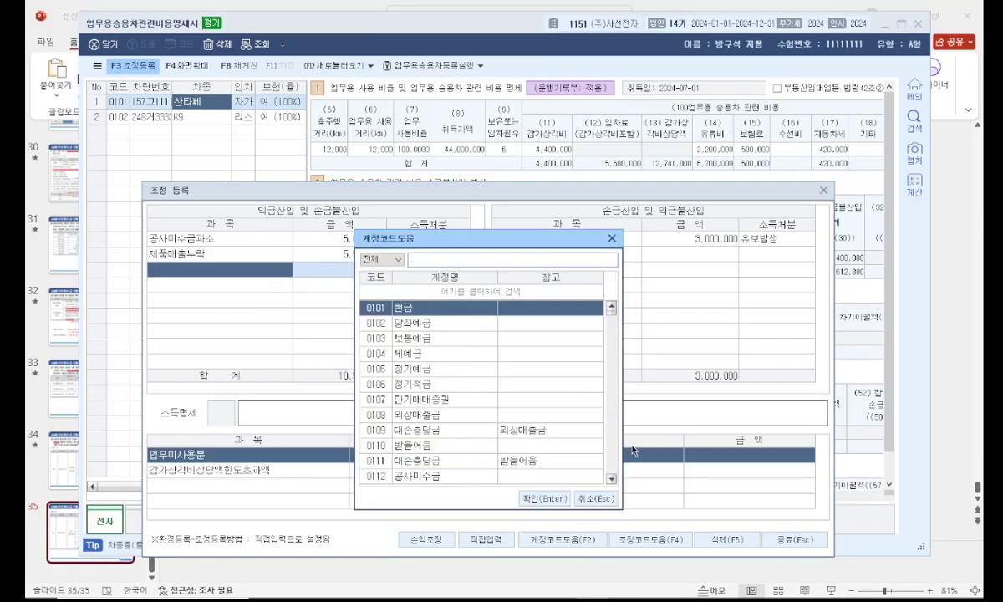
{"action": "type", "text": "가상각비"}
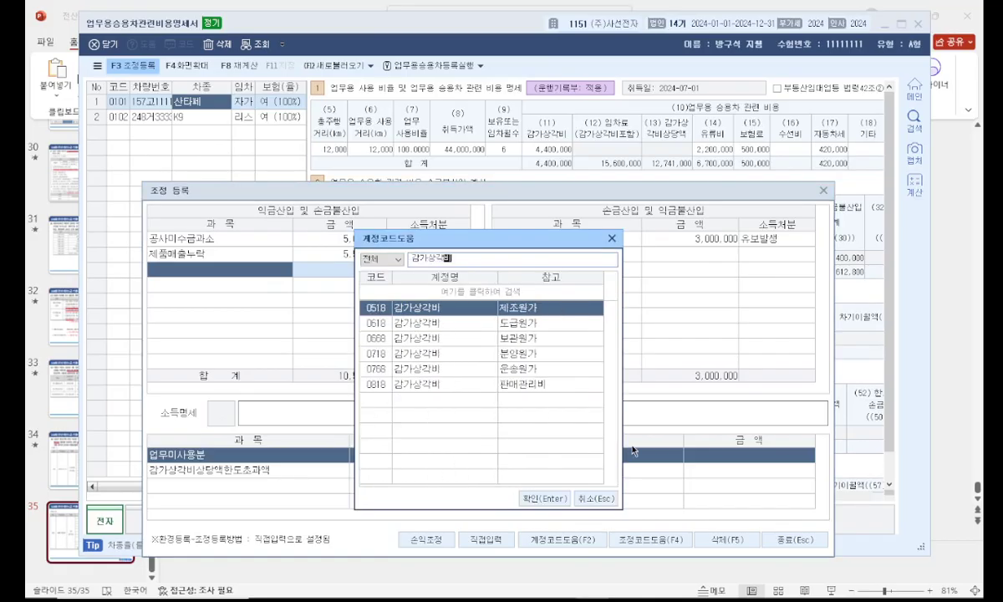
{"action": "key", "text": "Escape"}
Open the adjustment code list for 손금산입 및 익금불산입 and mark the 자가 entry against the 산타페 and K9 ownership types.
{"action": "left_click", "coordinate": [504, 345]}
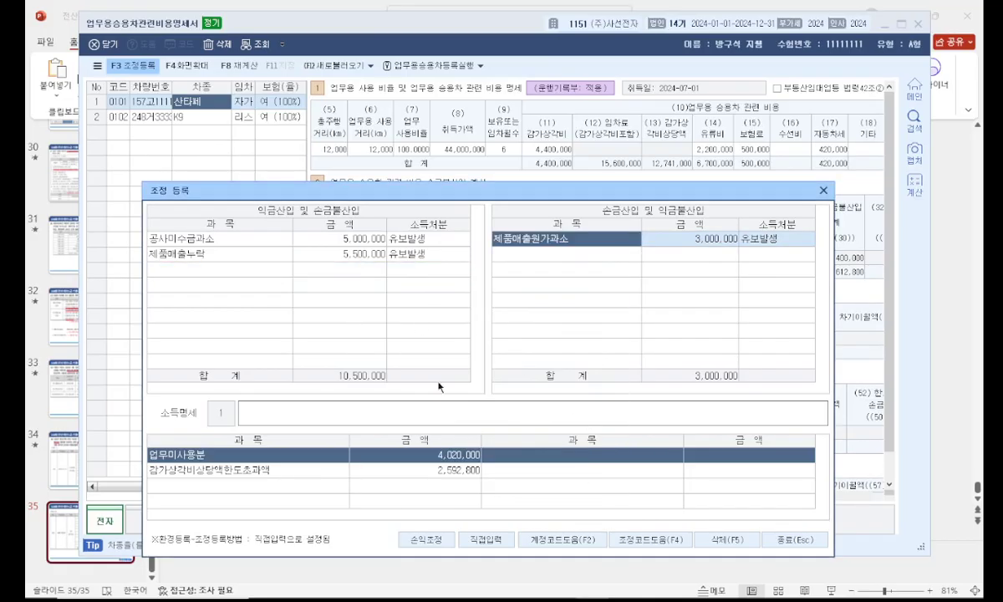
{"action": "key", "text": "F4"}
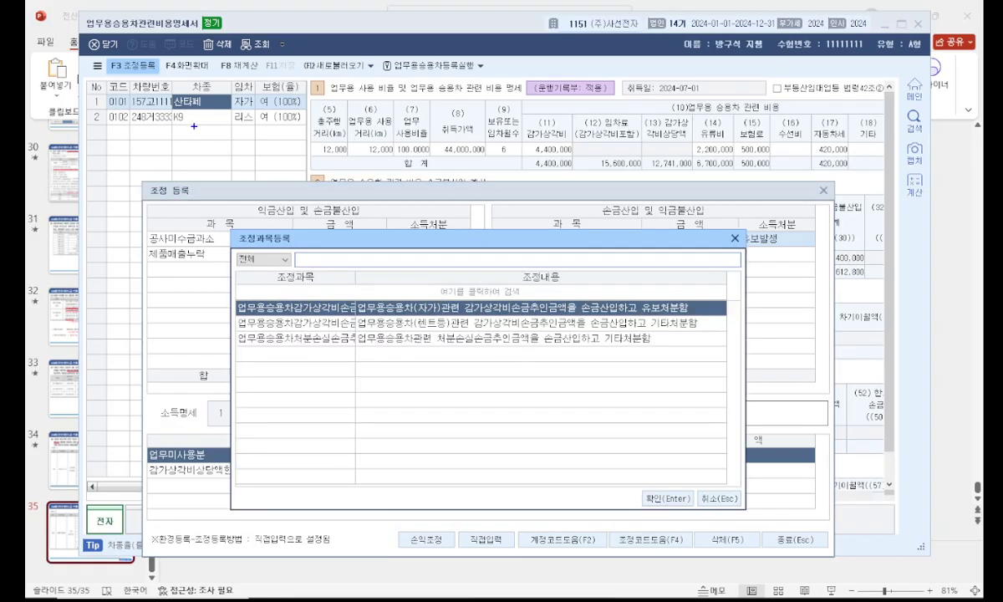
{"action": "left_click_drag", "start_coordinate": [204, 106], "coordinate": [187, 85]}
{"action": "left_click_drag", "start_coordinate": [253, 90], "coordinate": [256, 107]}
{"action": "left_click_drag", "start_coordinate": [194, 119], "coordinate": [179, 115]}
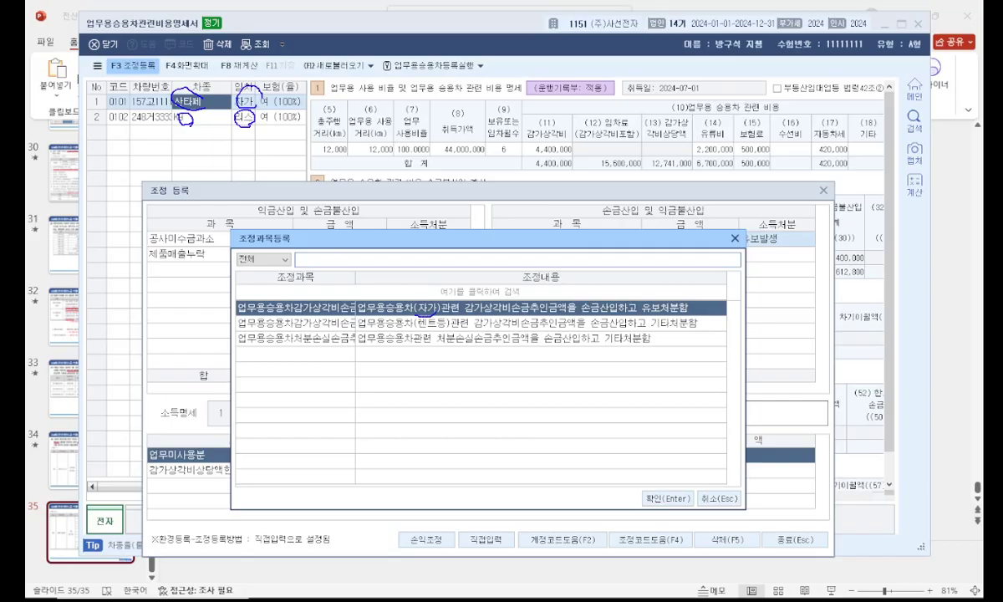
{"action": "left_click_drag", "start_coordinate": [405, 299], "coordinate": [401, 275]}
{"action": "key", "text": "Escape"}
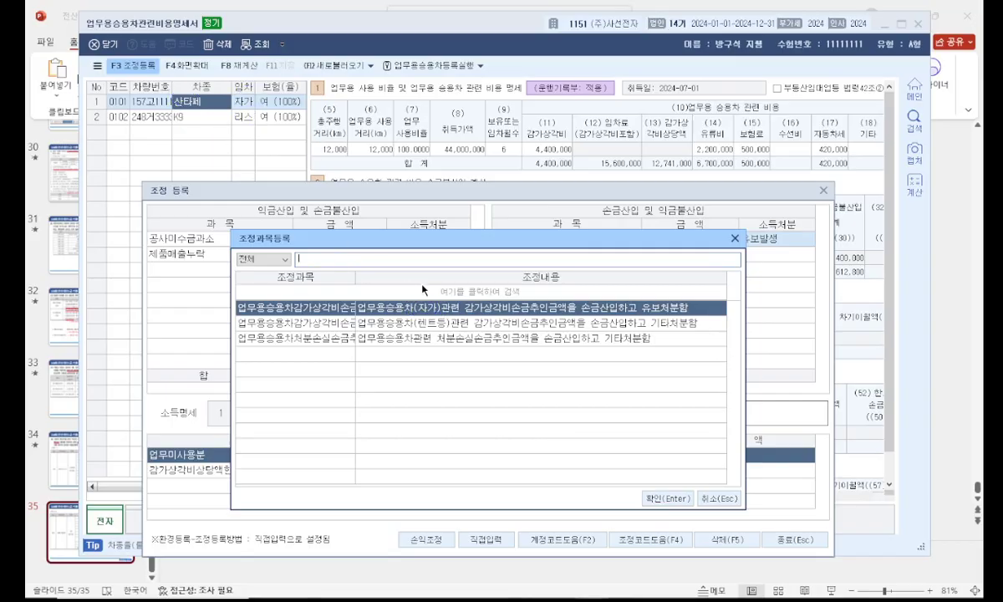
Apply the 자가 감가상각비손금추인 adjustment code to the 손금산입 row and try to rename its account 제품매출원가누락.
{"action": "double_click", "coordinate": [433, 308]}
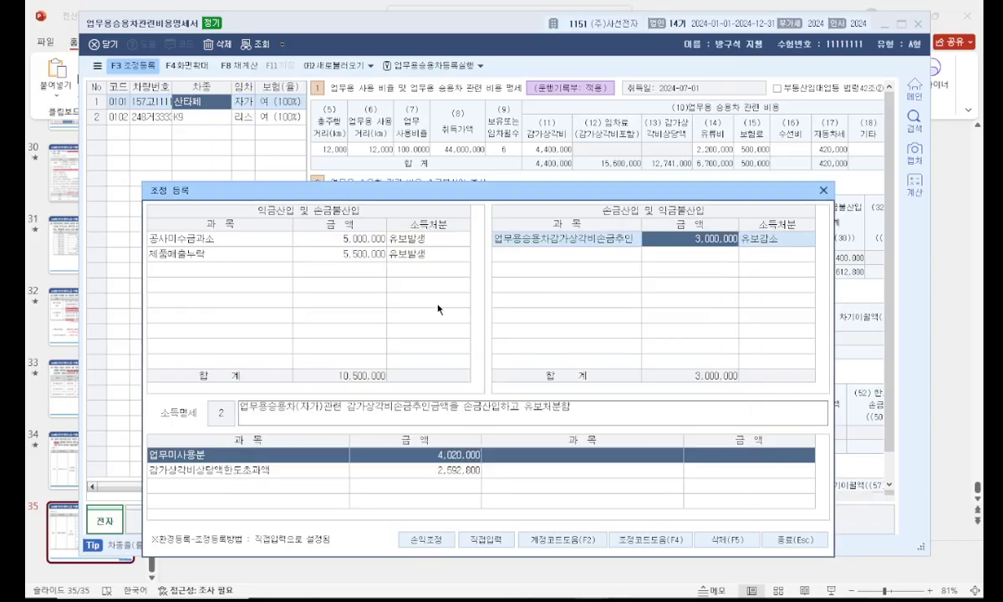
{"action": "left_click", "coordinate": [617, 237]}
{"action": "type", "text": "제품매출"}
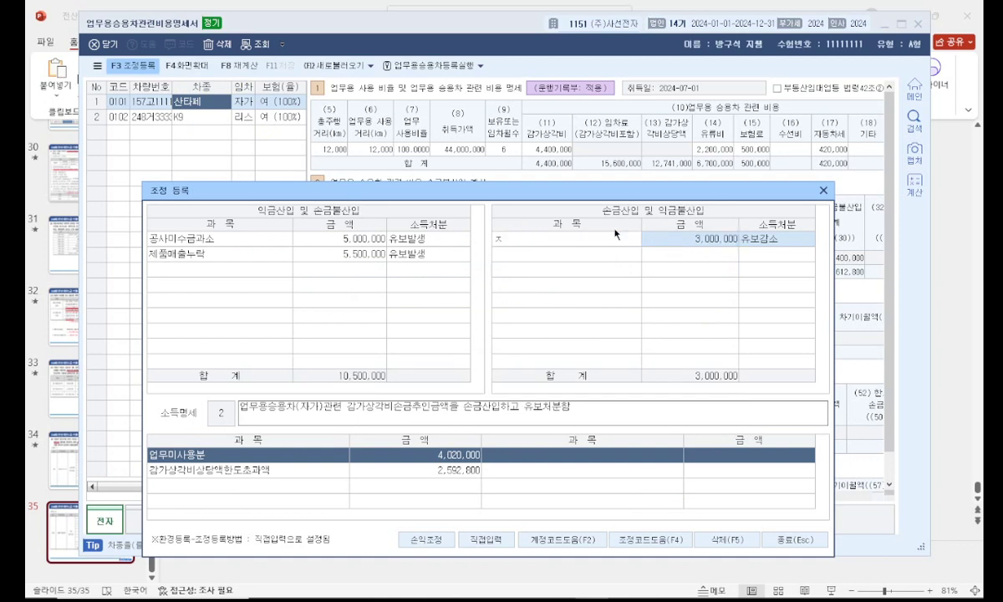
{"action": "type", "text": "원가누락"}
{"action": "key", "text": "Return"}
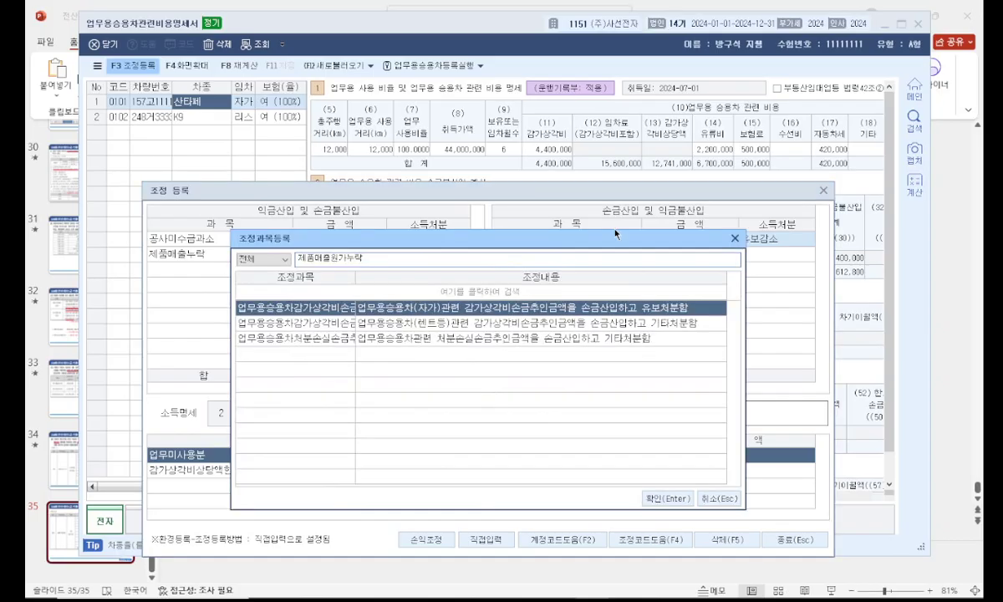
{"action": "left_click", "coordinate": [735, 240]}
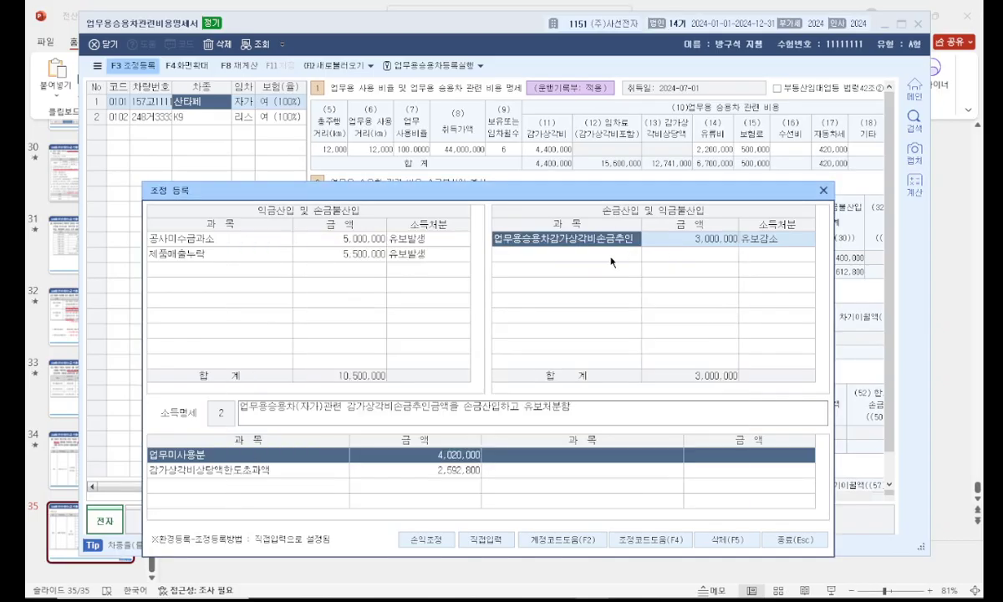
Turn on 직접입력 and restore the 3,000,000 손금산입 row's account to 제품매출원가누락 with 유보발생 as its 소득처분.
{"action": "left_click", "coordinate": [486, 539]}
{"action": "key", "text": "F2"}
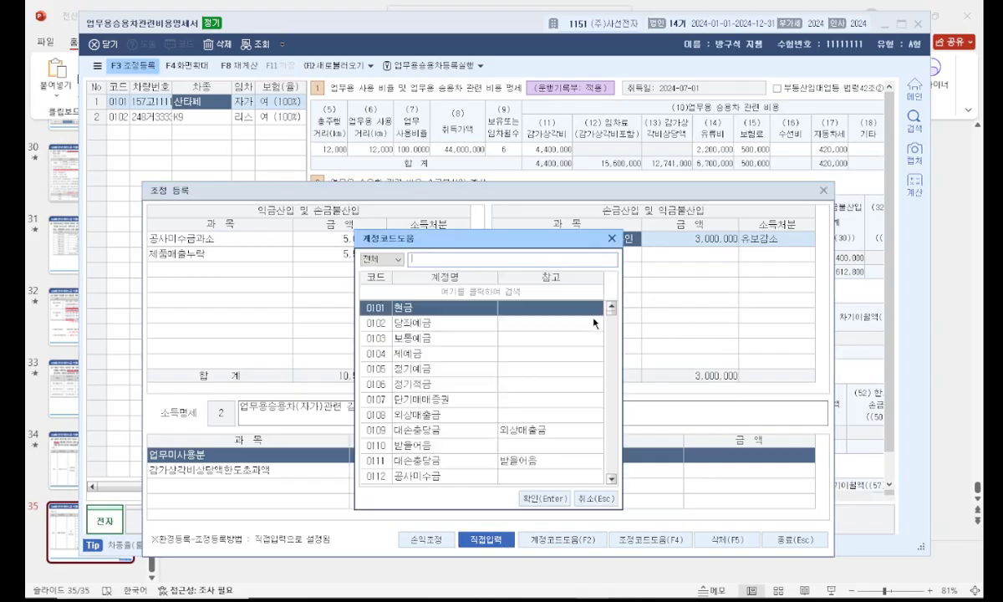
{"action": "type", "text": "제품매출원가누락"}
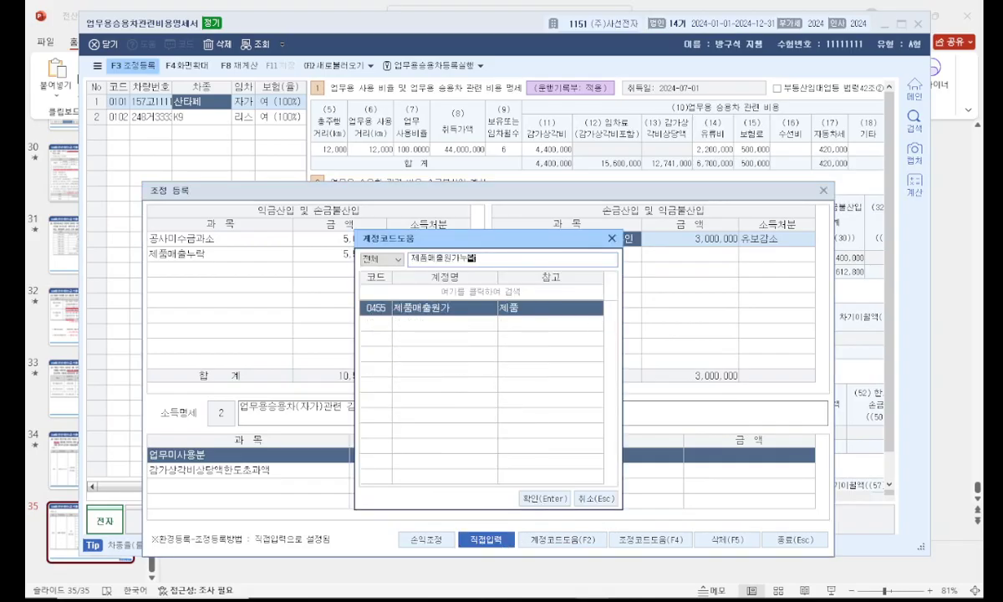
{"action": "key", "text": "Escape"}
{"action": "type", "text": "제품매"}
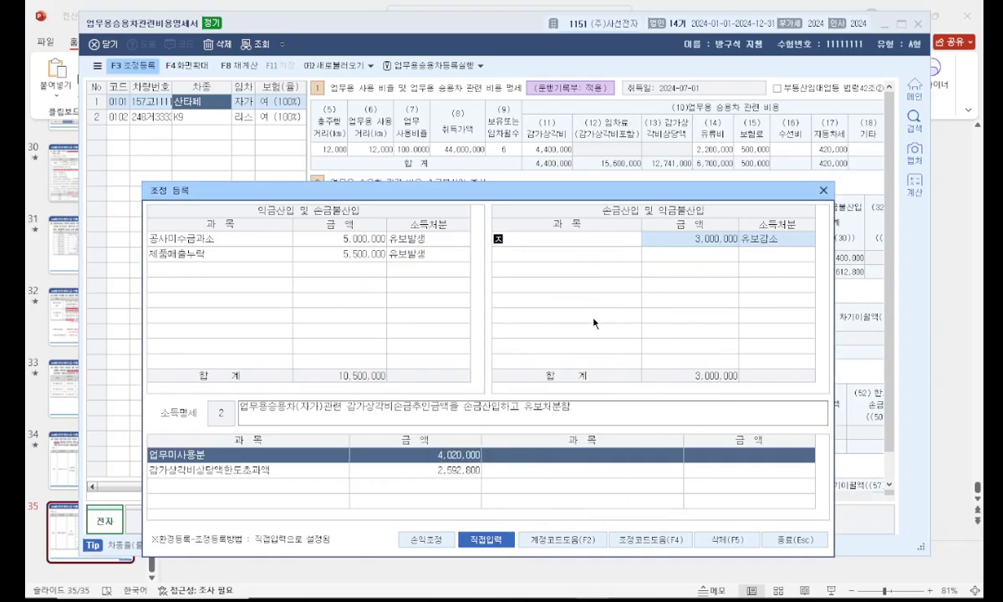
{"action": "type", "text": "출원가누락"}
{"action": "key", "text": "Return"}
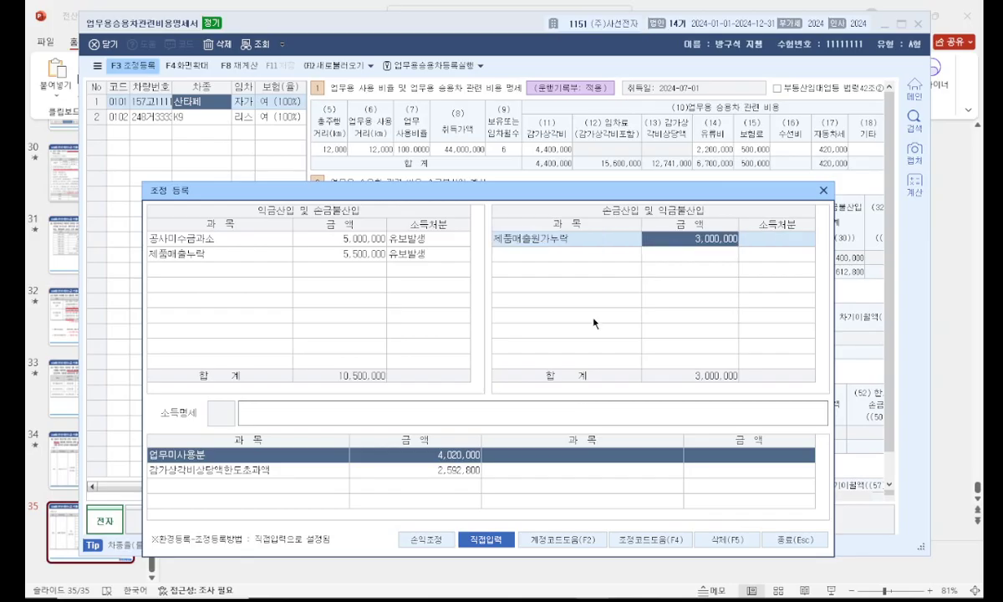
{"action": "key", "text": "Return"}
{"action": "left_click", "coordinate": [723, 248]}
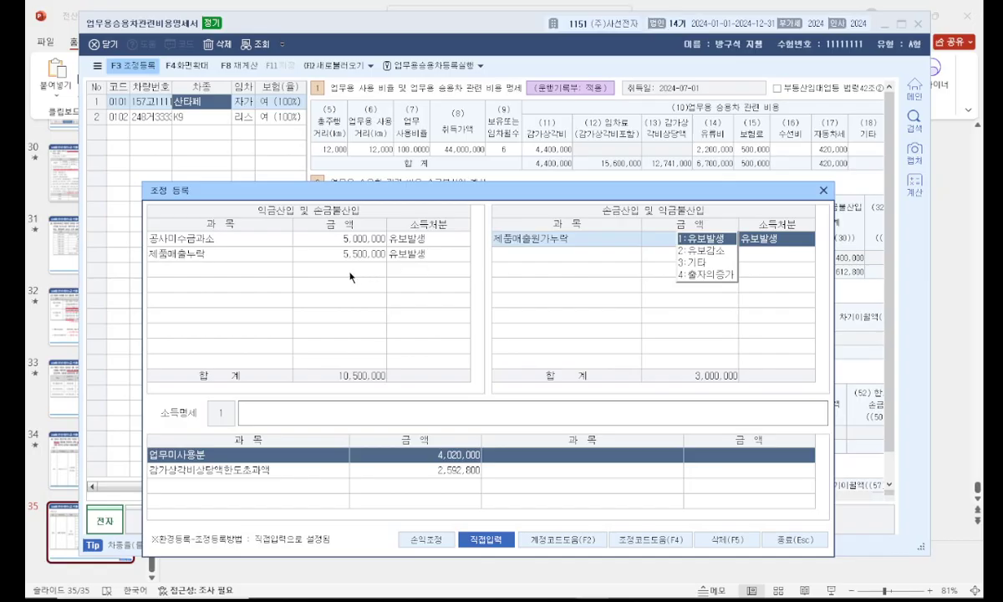
Register the 자가 업무용승용차감가상각비한도초과 adjustment in the blank 익금산입 row with 400,000 as 유보발생.
{"action": "left_click", "coordinate": [272, 285]}
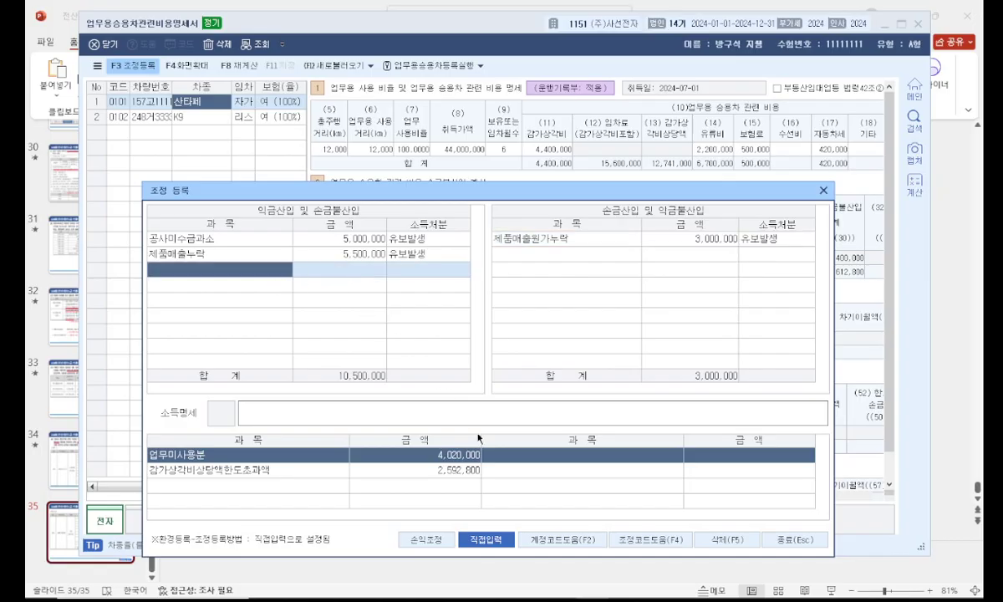
{"action": "left_click", "coordinate": [640, 539]}
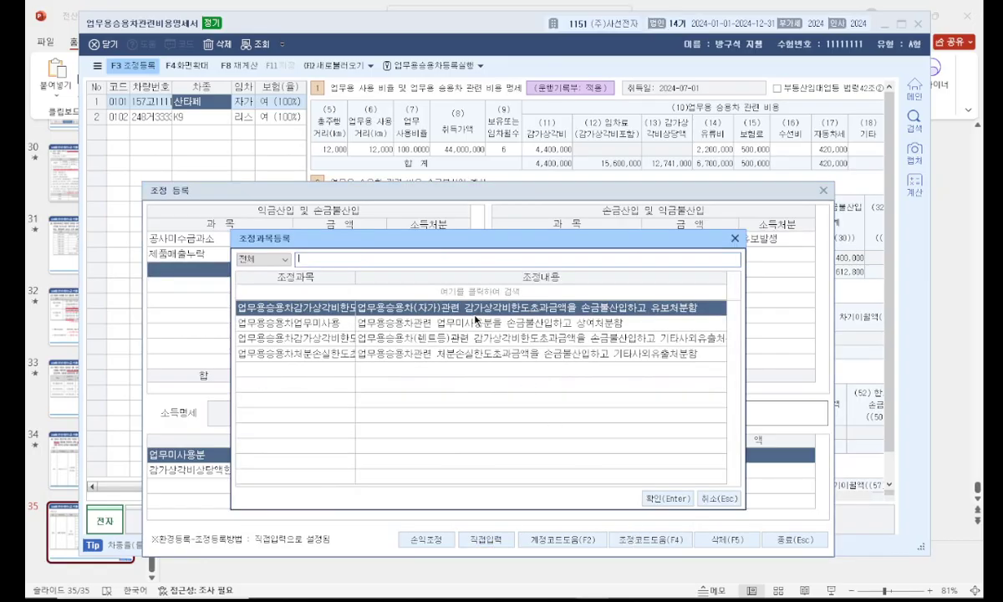
{"action": "mouse_move", "coordinate": [409, 316]}
{"action": "left_mouse_down"}
{"action": "mouse_move", "coordinate": [433, 315]}
{"action": "mouse_move", "coordinate": [408, 306]}
{"action": "left_mouse_up"}
{"action": "left_click_drag", "start_coordinate": [583, 317], "coordinate": [678, 314]}
{"action": "key", "text": "Escape"}
{"action": "double_click", "coordinate": [376, 309]}
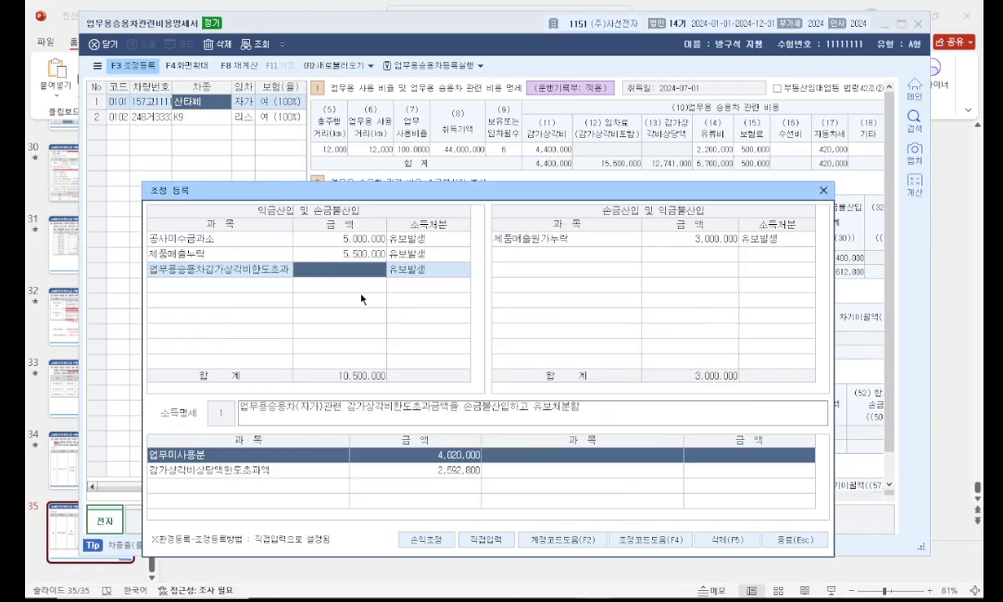
{"action": "type", "text": "400"}
{"action": "key", "text": "Return"}
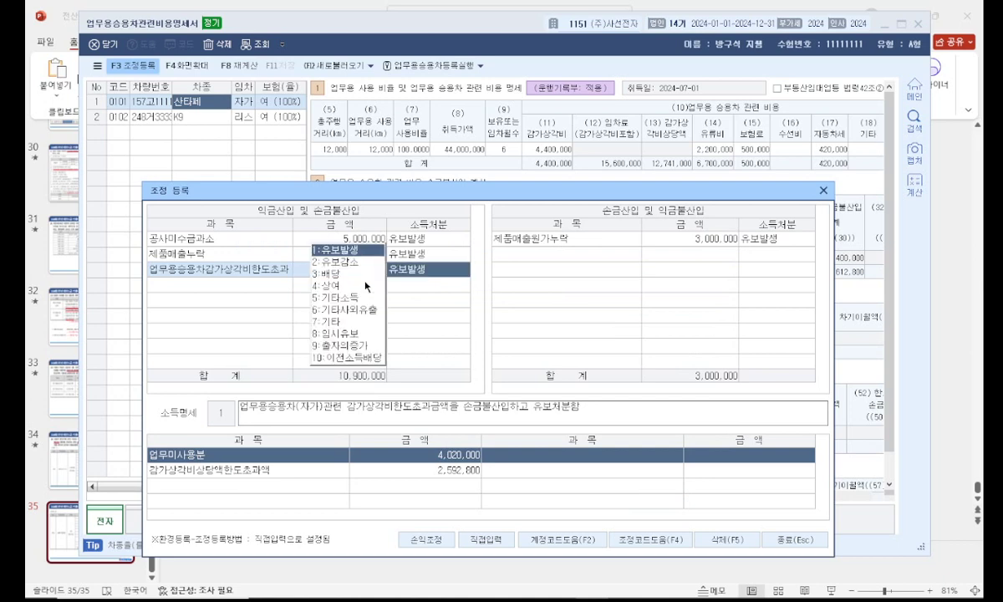
{"action": "key", "text": "Return"}
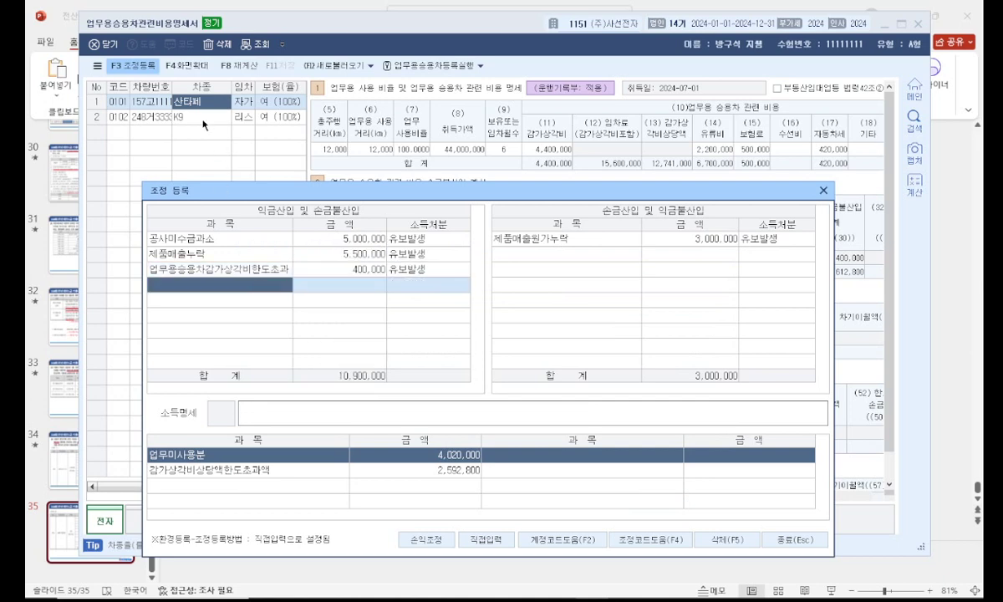
Close 조정등록, select the K9 vehicle and mark its 손금불산입 figures, and reopen 조정등록.
{"action": "key", "text": "Escape"}
{"action": "left_click", "coordinate": [234, 125]}
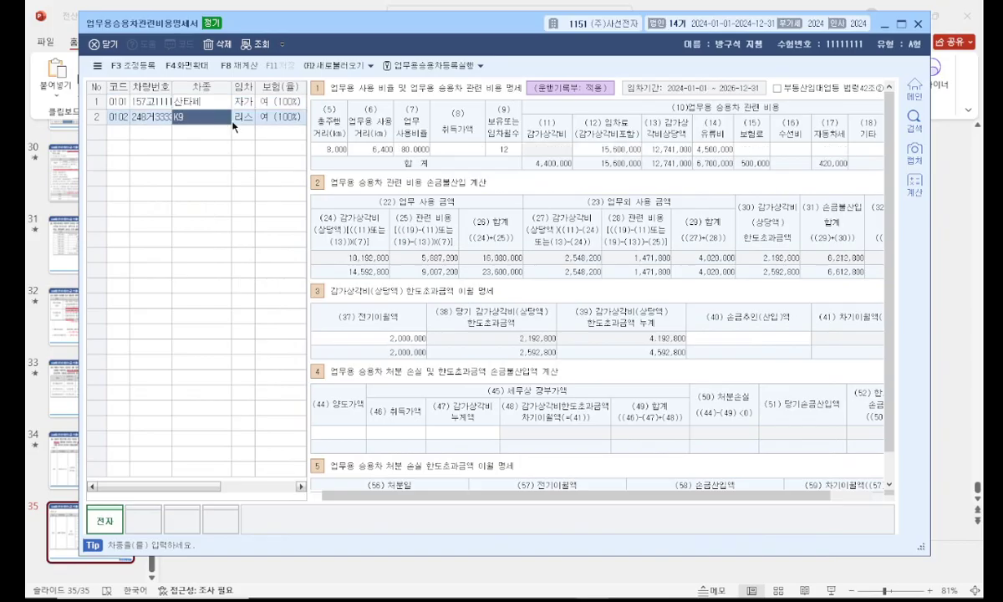
{"action": "left_click_drag", "start_coordinate": [726, 245], "coordinate": [736, 284]}
{"action": "mouse_move", "coordinate": [807, 269]}
{"action": "left_mouse_down"}
{"action": "mouse_move", "coordinate": [800, 280]}
{"action": "mouse_move", "coordinate": [806, 249]}
{"action": "mouse_move", "coordinate": [776, 282]}
{"action": "left_mouse_up"}
{"action": "key", "text": "Escape"}
{"action": "left_click", "coordinate": [141, 67]}
{"action": "left_click_drag", "start_coordinate": [409, 111], "coordinate": [368, 178]}
Register the 렌트등 업무용승용차감가상각비한도초과 adjustment in the blank 익금산입 row with 2,192,800 as 기타사외유출.
{"action": "left_click", "coordinate": [244, 267]}
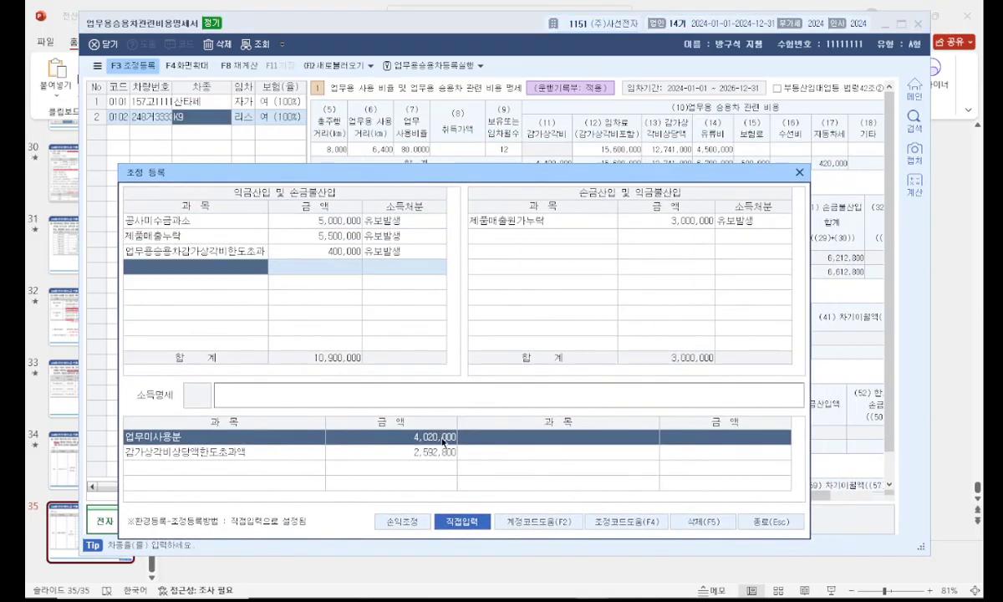
{"action": "left_click", "coordinate": [633, 520]}
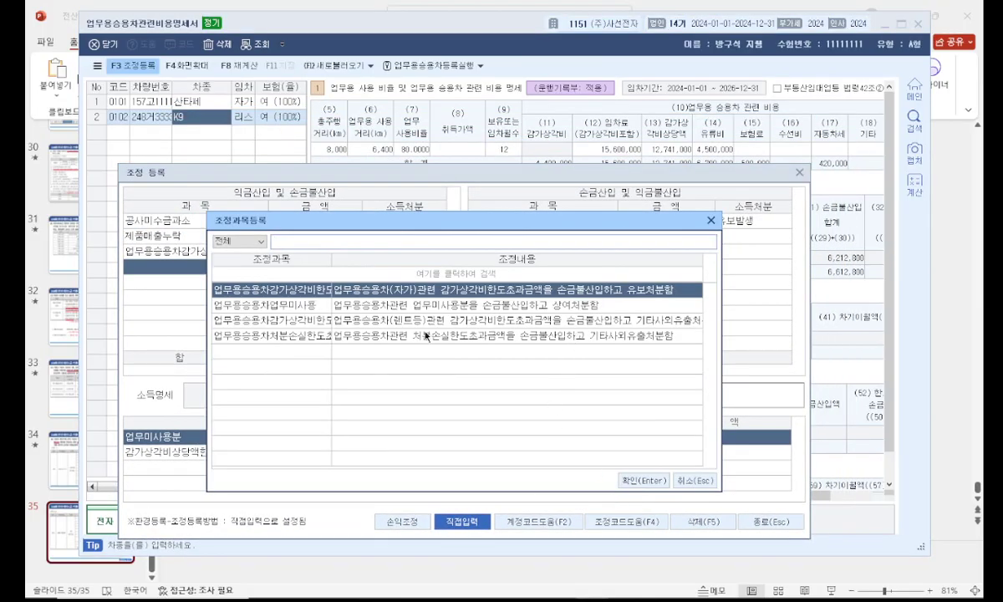
{"action": "mouse_move", "coordinate": [417, 321]}
{"action": "left_mouse_down"}
{"action": "mouse_move", "coordinate": [385, 313]}
{"action": "mouse_move", "coordinate": [410, 321]}
{"action": "left_mouse_up"}
{"action": "left_click", "coordinate": [385, 320]}
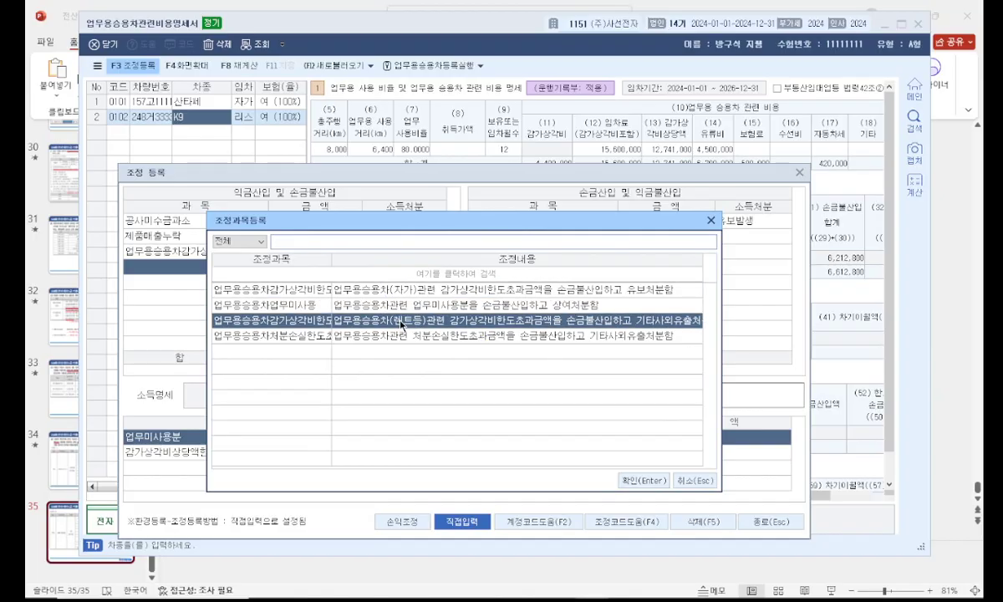
{"action": "key", "text": "Return"}
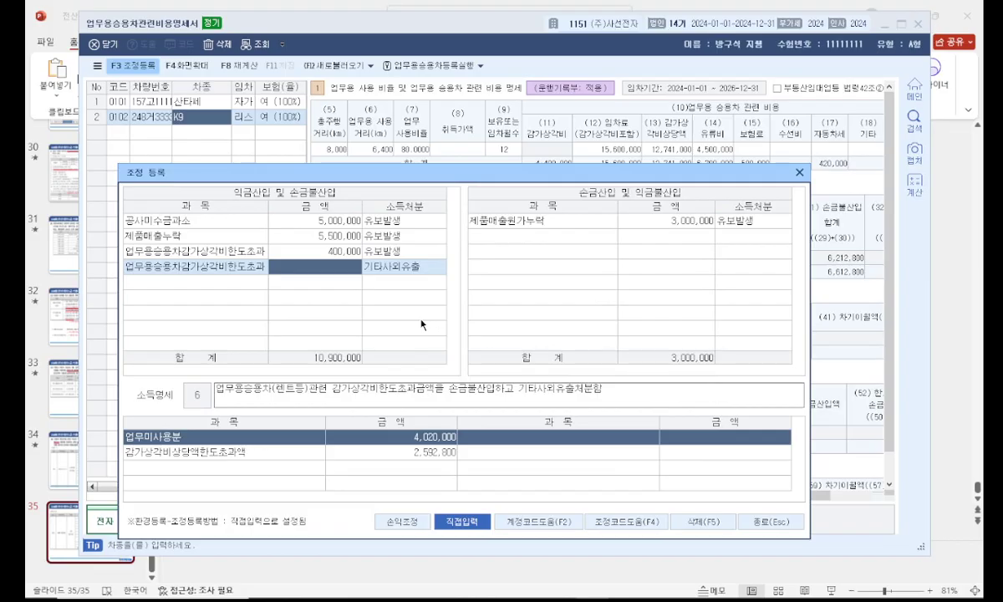
{"action": "type", "text": "2"}
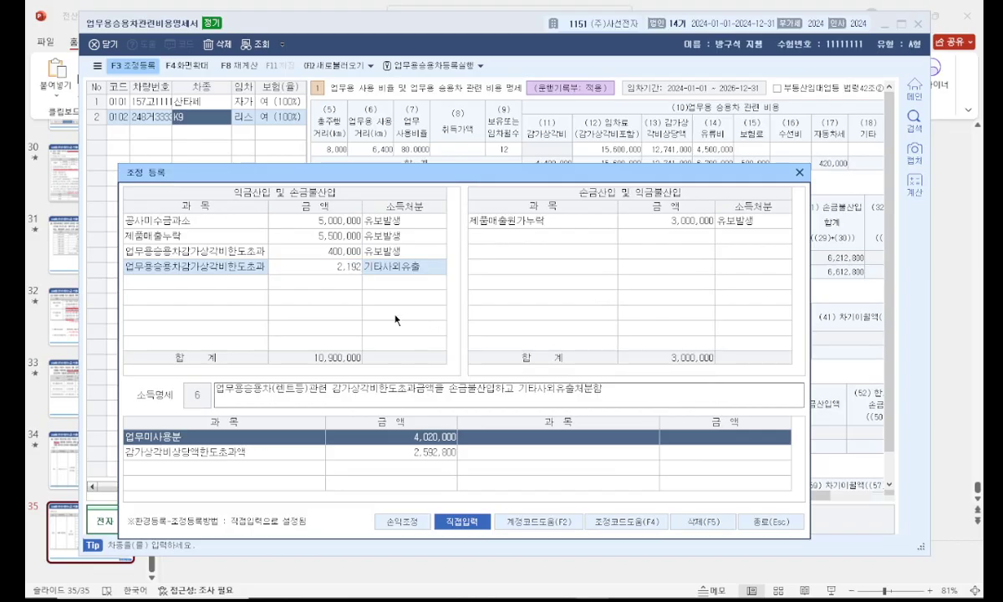
{"action": "type", "text": "192800"}
{"action": "key", "text": "Return"}
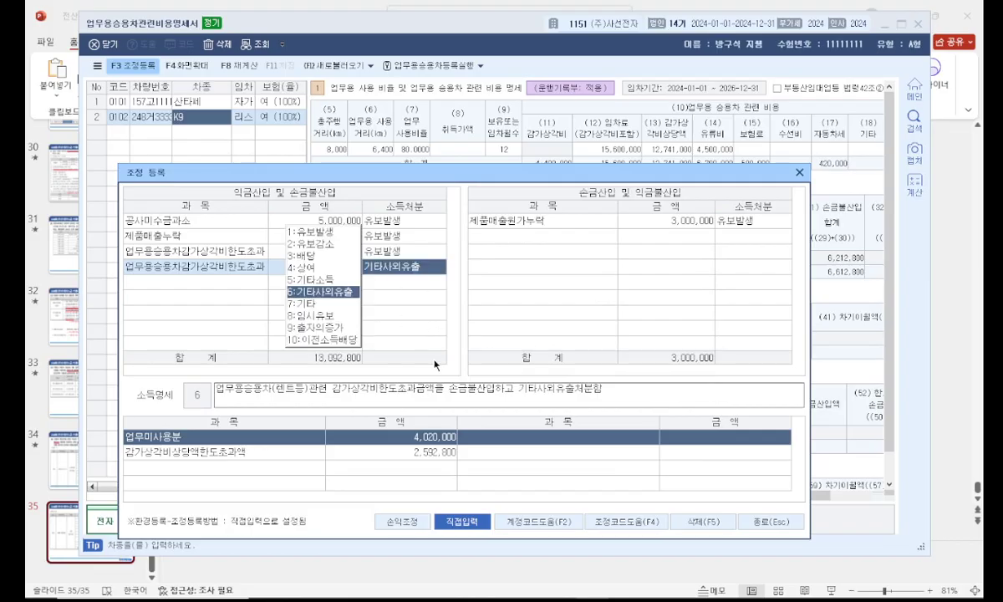
{"action": "key", "text": "Up"}
{"action": "left_click", "coordinate": [395, 284]}
Circle the two registered 한도초과 amounts, compare them with the 감가상각비상당액한도초과액 figure and clear the markings.
{"action": "mouse_move", "coordinate": [351, 248]}
{"action": "left_mouse_down"}
{"action": "mouse_move", "coordinate": [314, 260]}
{"action": "mouse_move", "coordinate": [356, 249]}
{"action": "left_mouse_up"}
{"action": "mouse_move", "coordinate": [433, 458]}
{"action": "left_mouse_down"}
{"action": "mouse_move", "coordinate": [455, 449]}
{"action": "mouse_move", "coordinate": [415, 460]}
{"action": "left_mouse_up"}
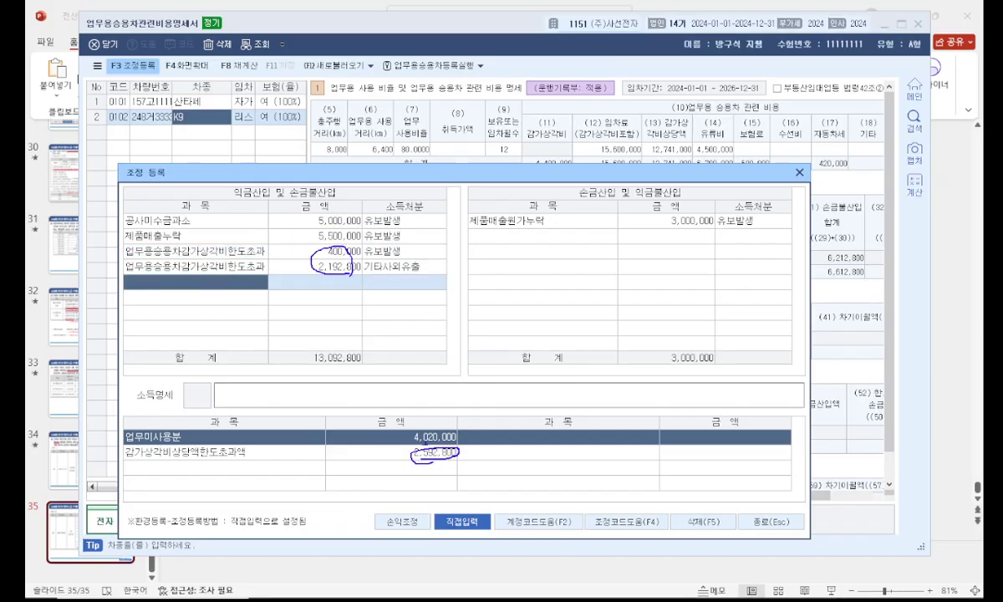
{"action": "key", "text": "Escape"}
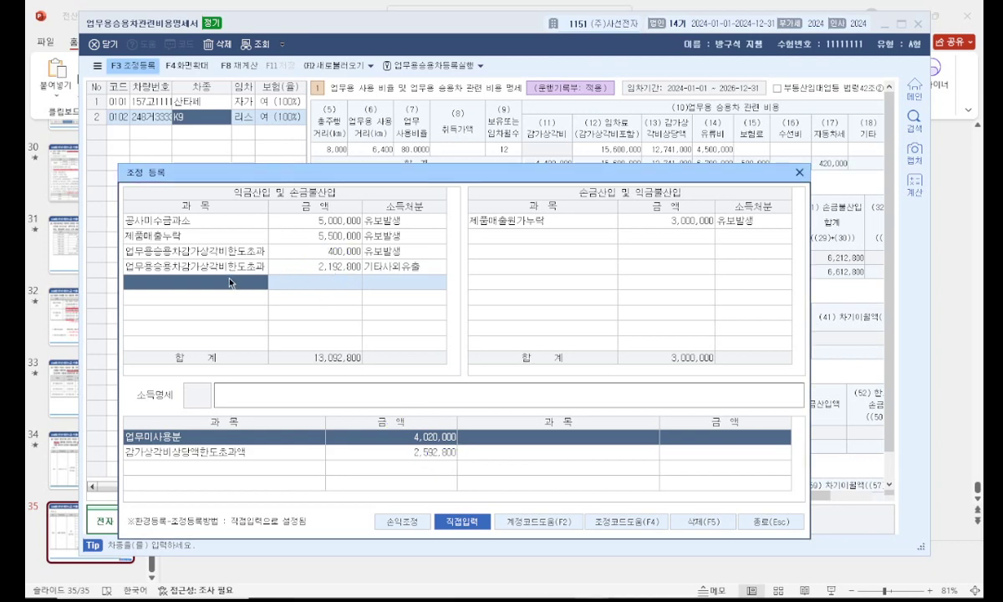
Register 업무용승용차업무미사용 in the blank 익금산입 row with 4,020,000 as 상여, close 조정등록 and minimise the form.
{"action": "key", "text": "F4"}
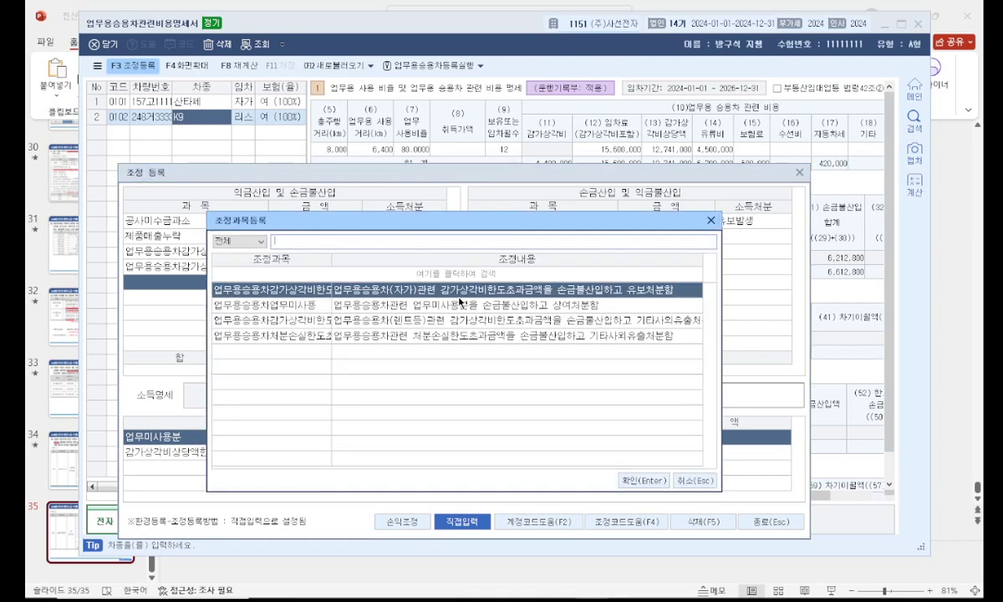
{"action": "left_click", "coordinate": [544, 308]}
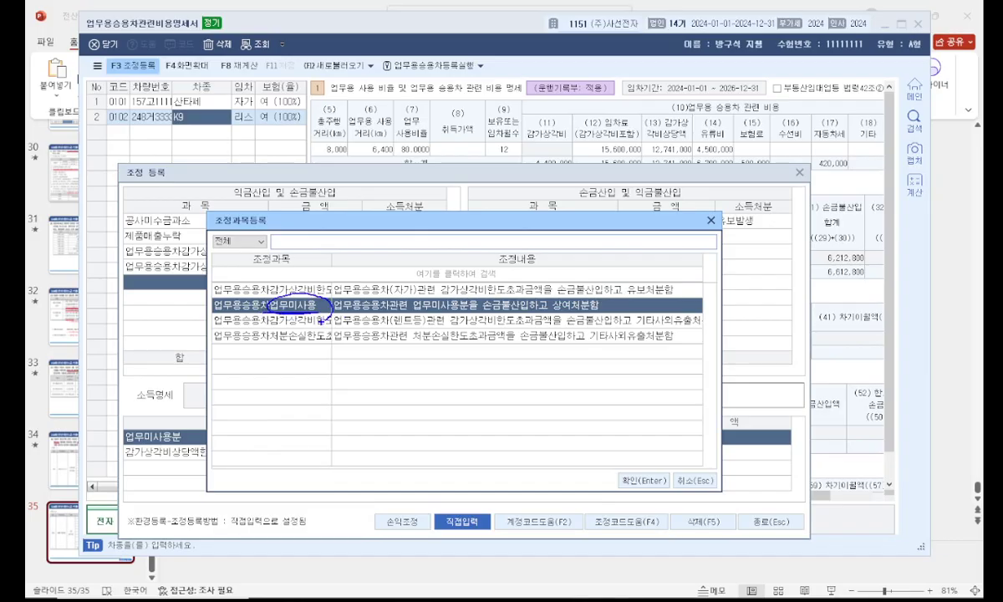
{"action": "key", "text": "Return"}
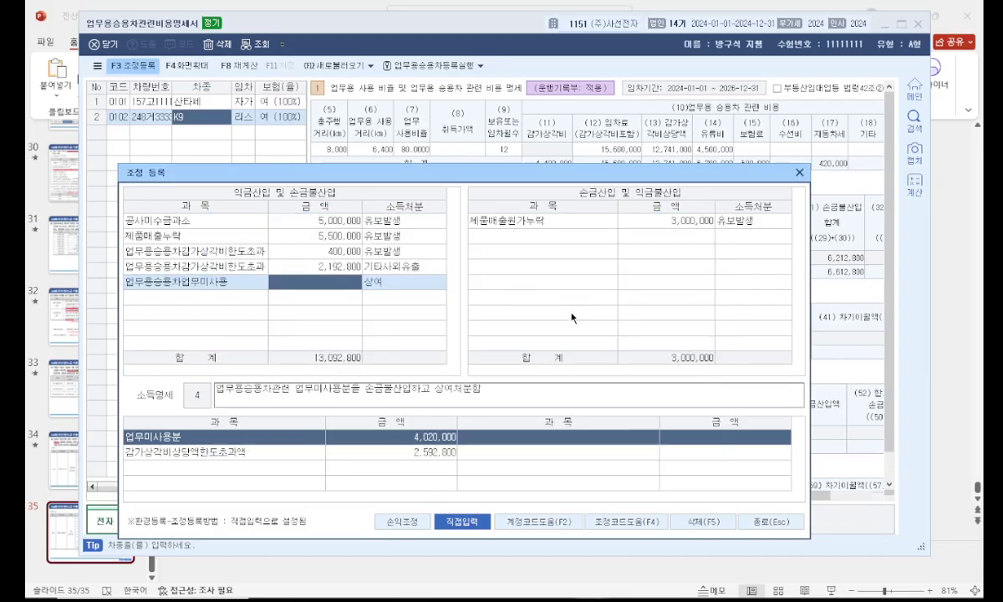
{"action": "type", "text": "4020000"}
{"action": "key", "text": "Return"}
{"action": "key", "text": "Return"}
{"action": "left_click", "coordinate": [771, 521]}
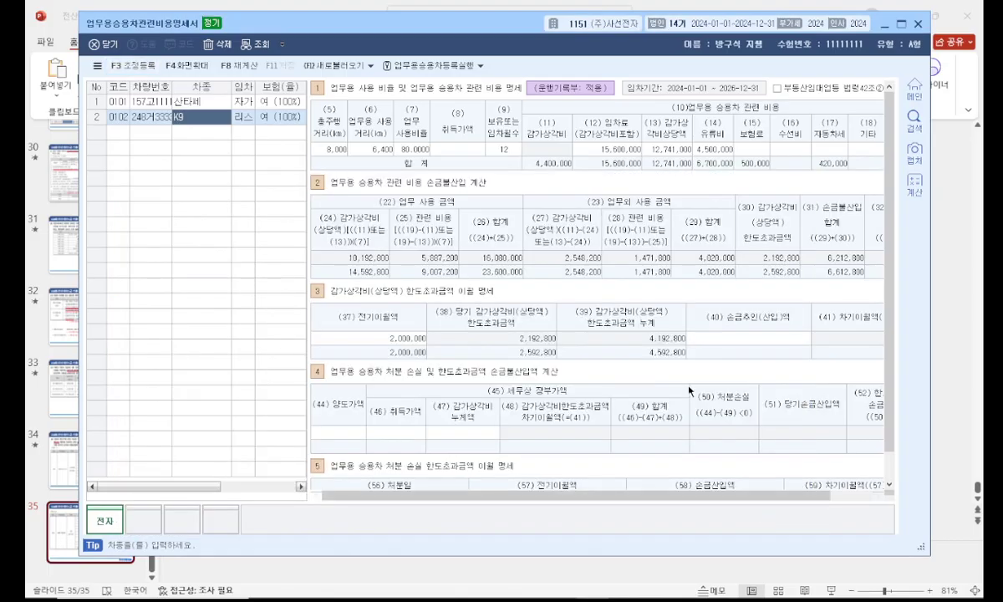
{"action": "left_click", "coordinate": [884, 24]}
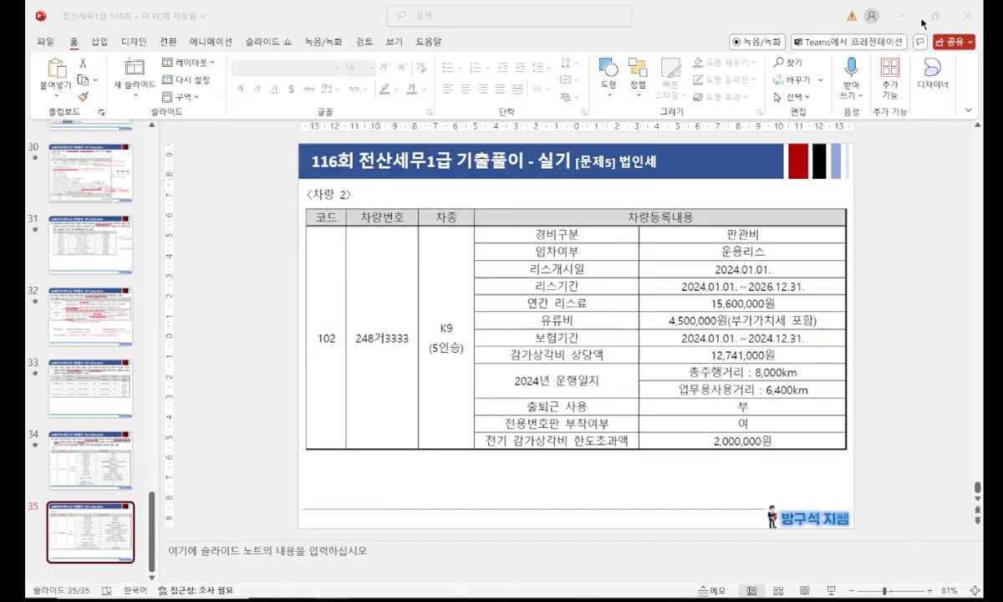